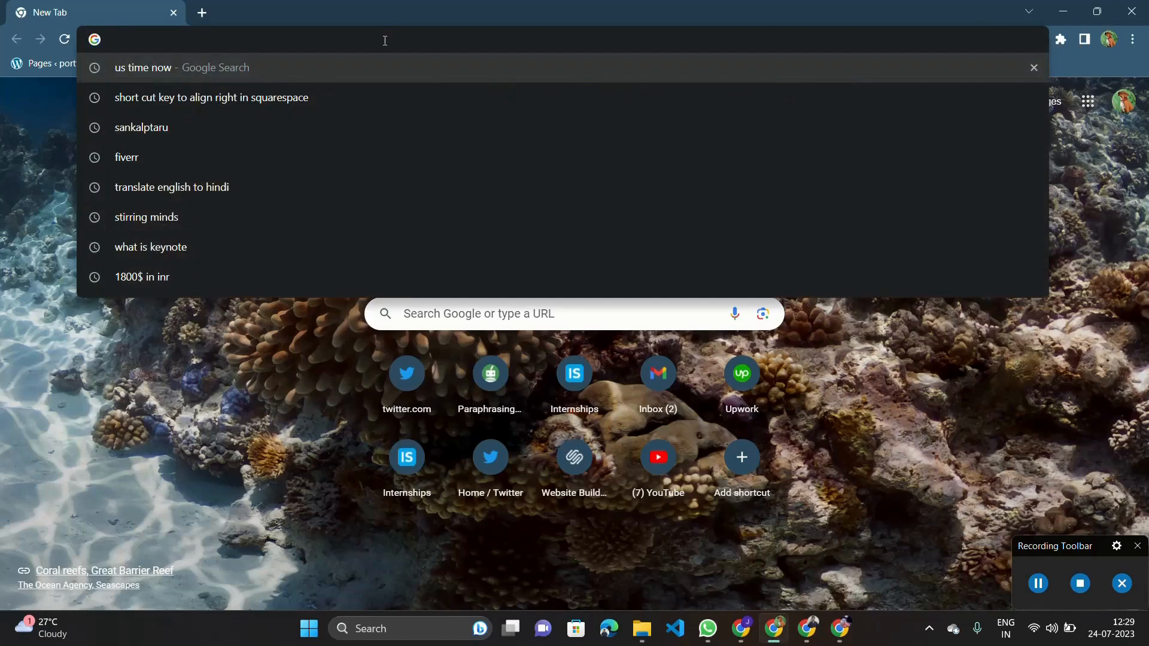
Step: Open the Pantheon website and log in to the dashboard with the Google account
text(pantheon)
key(Return)
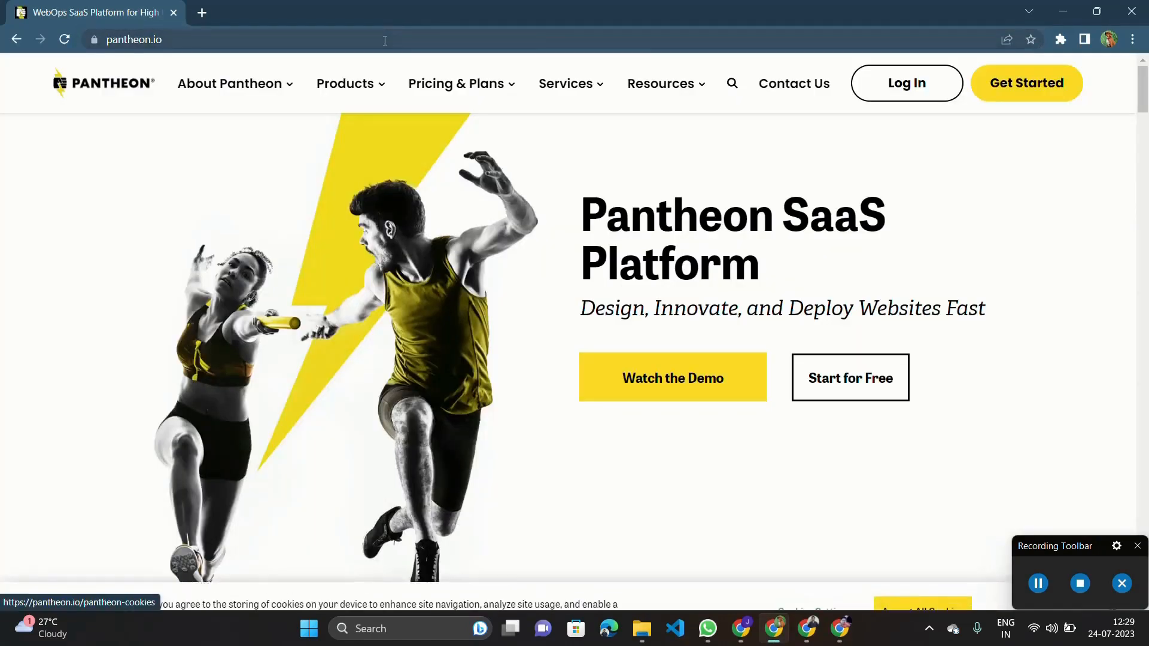
click(907, 88)
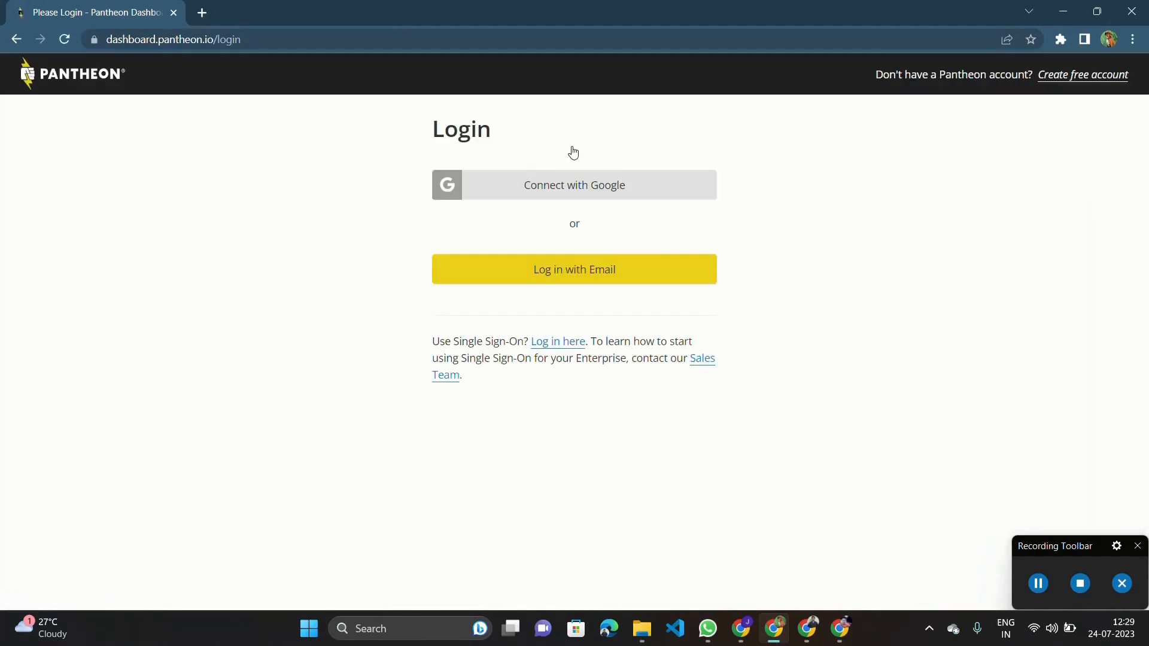
click(578, 181)
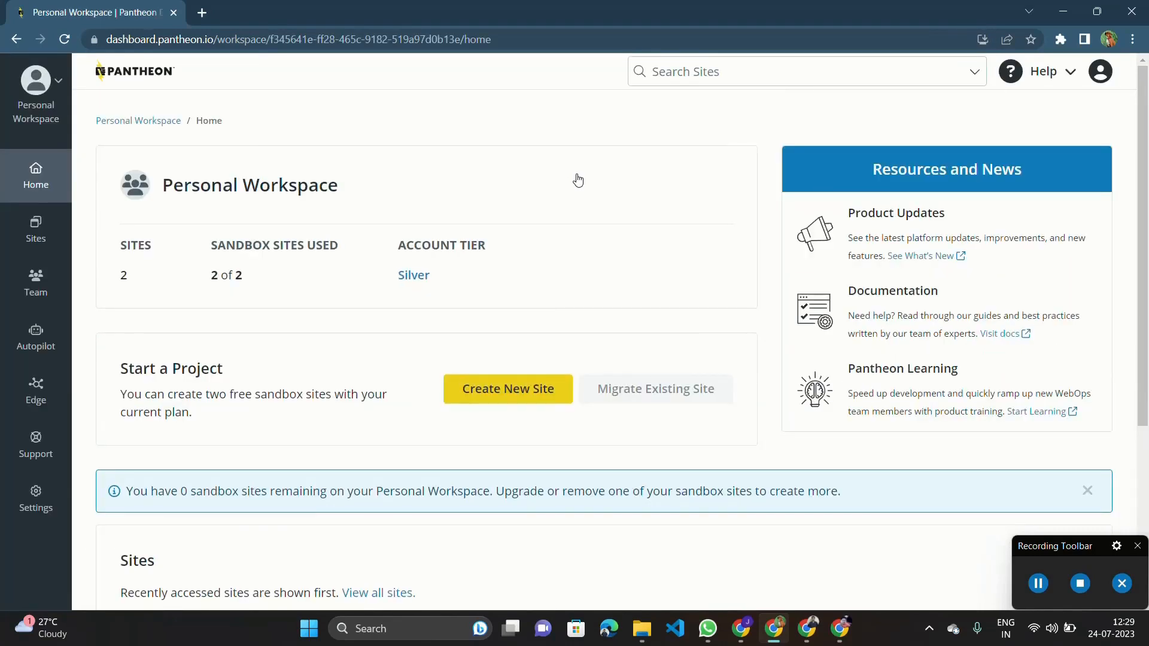
Step: Open the blog site from the workspace's site list and launch its WordPress site admin
click(51, 236)
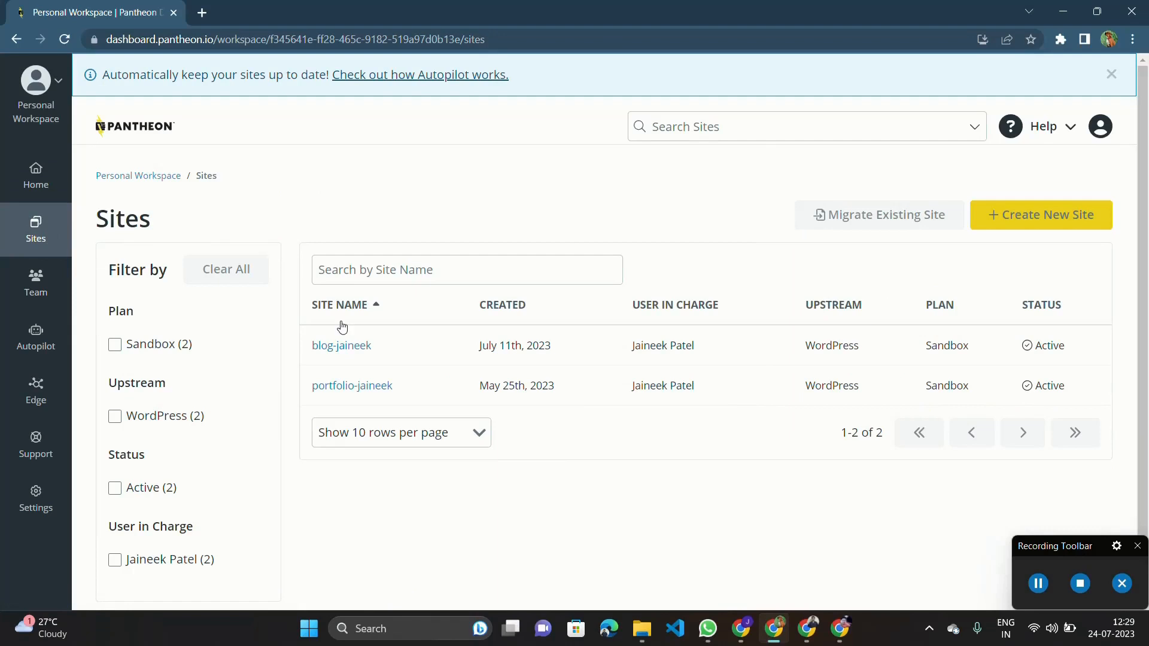
click(343, 347)
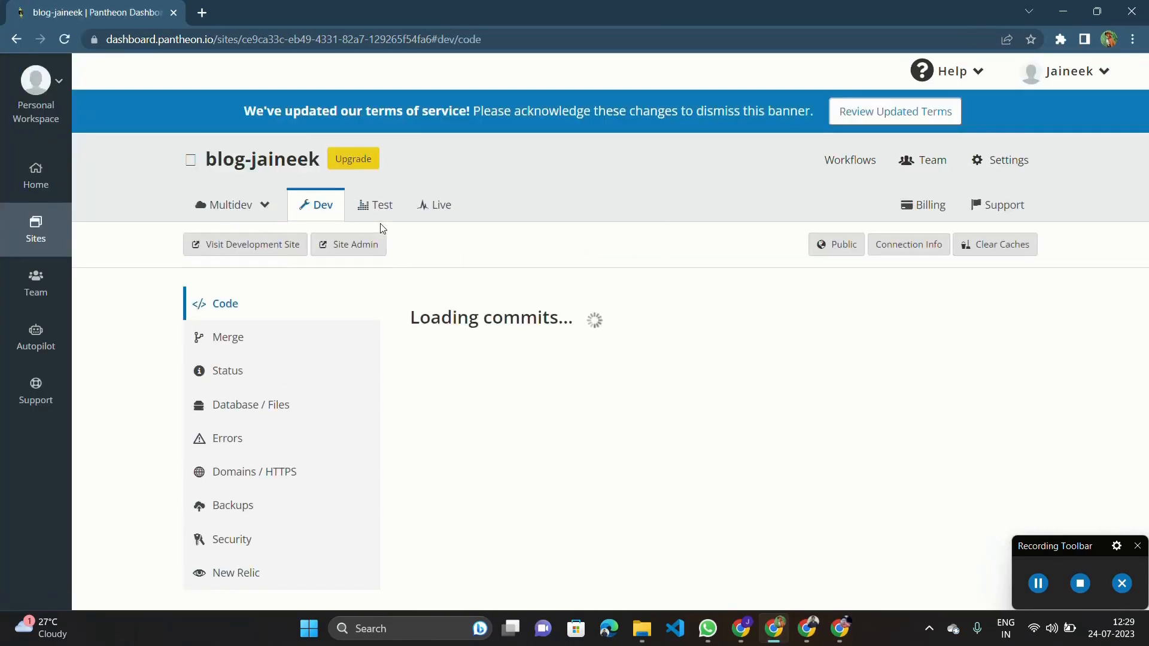
click(335, 253)
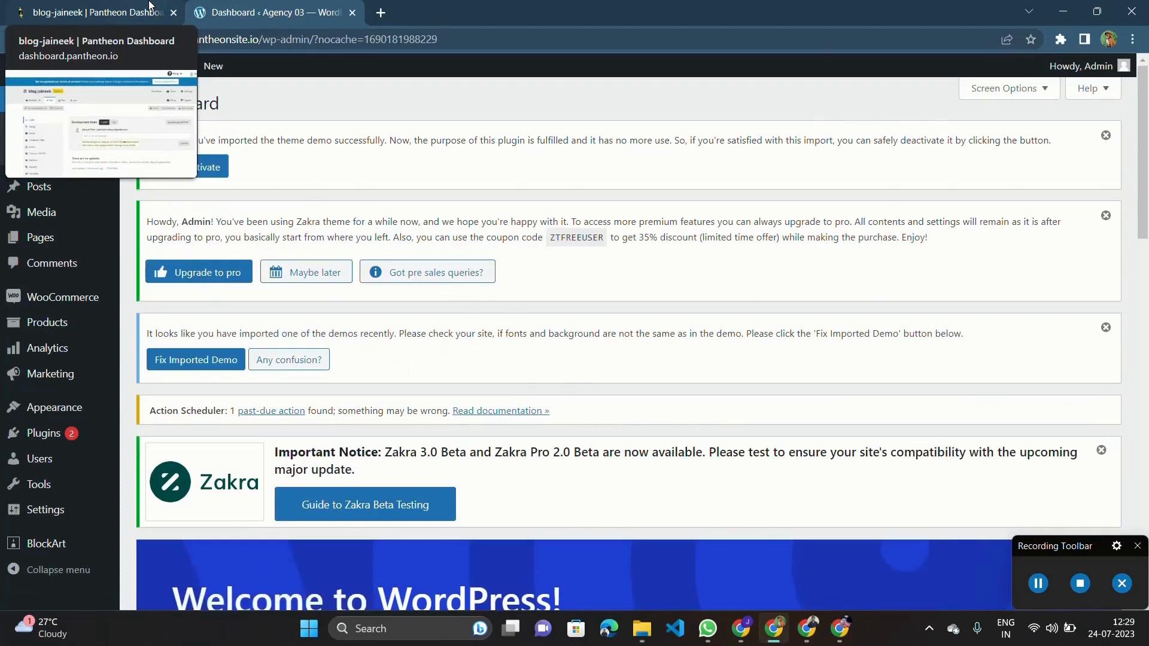
Step: Open the blog's development site from the Pantheon dashboard and place its browser tab after the WordPress admin tab
click(150, 5)
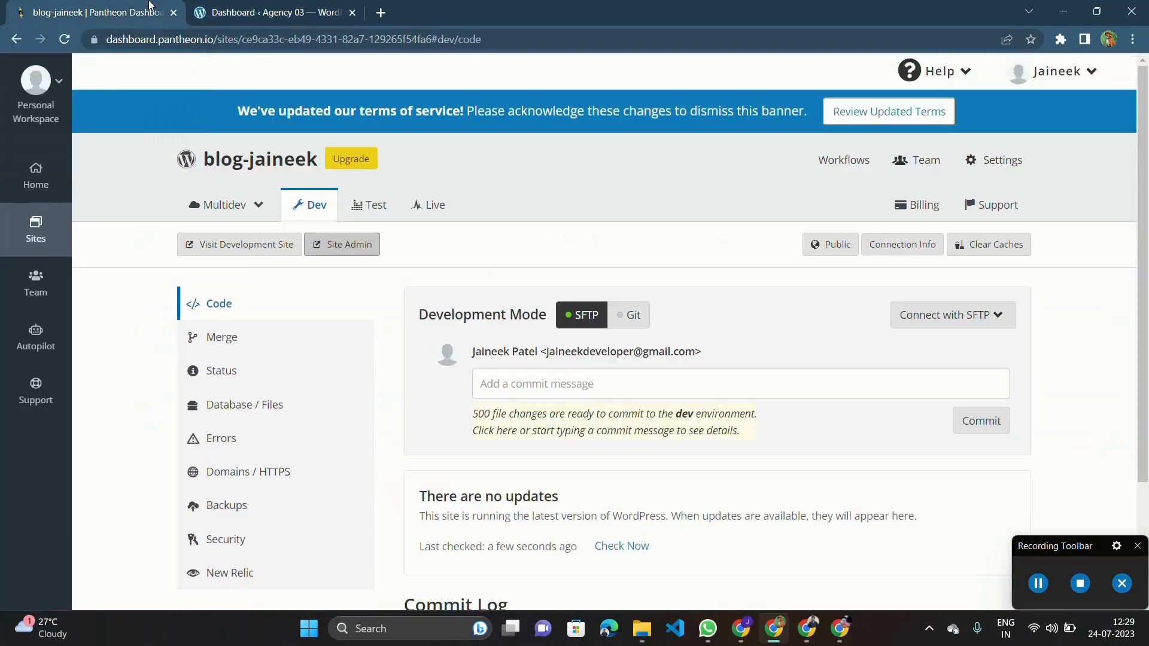
click(209, 254)
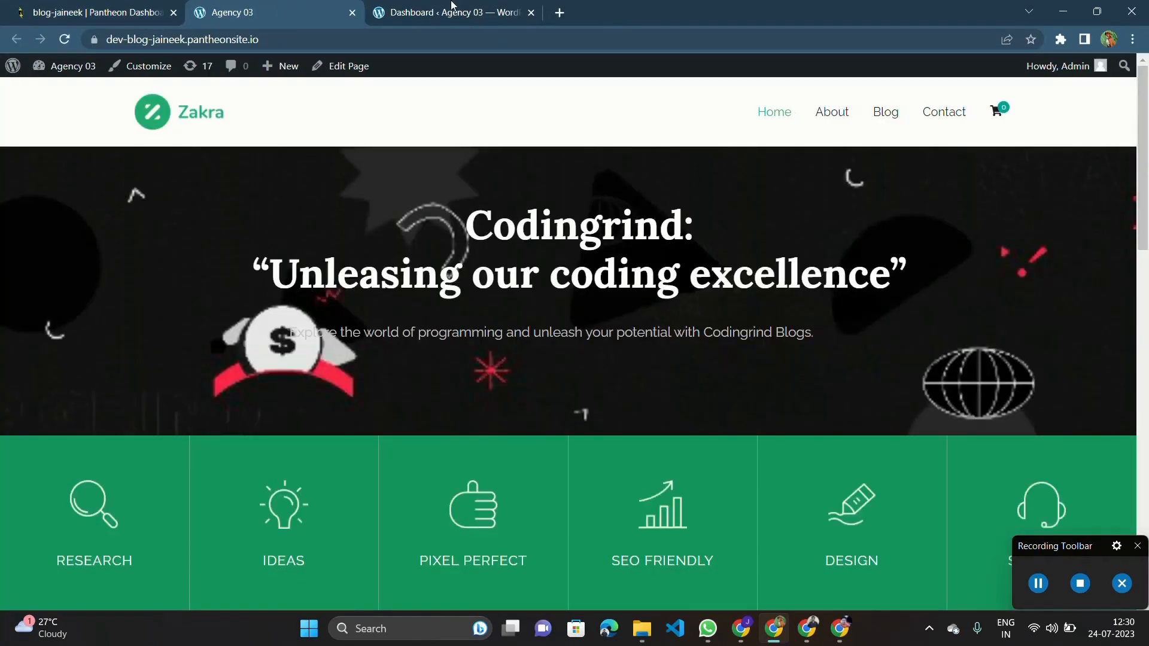
drag(283, 5, 525, 5)
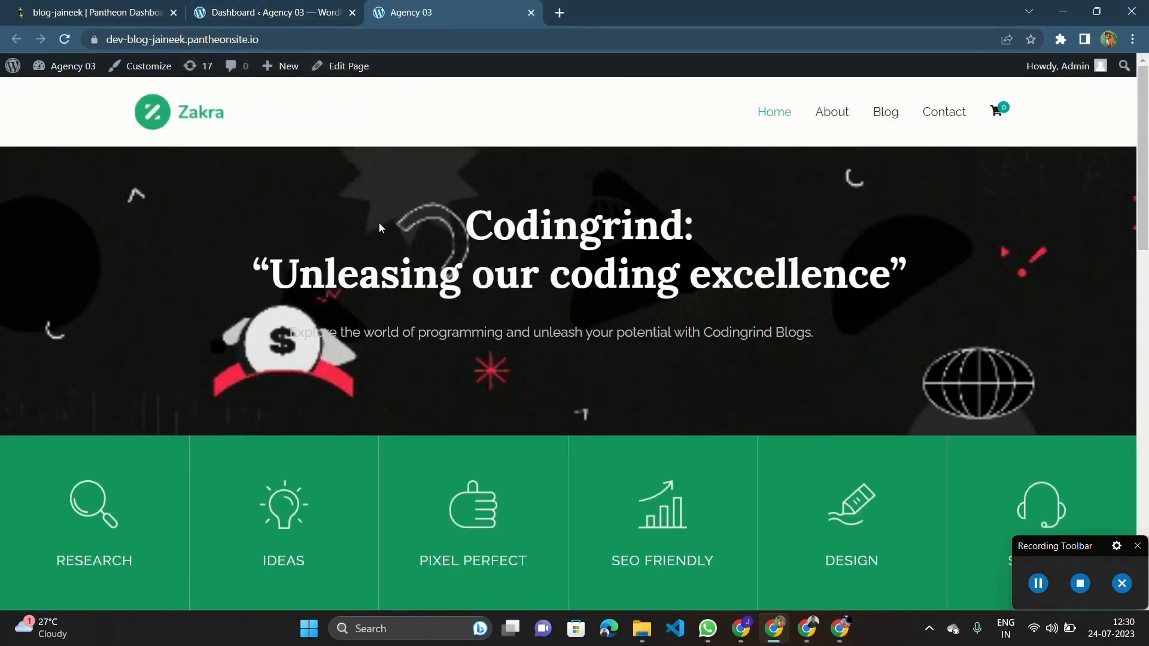
Step: Examine the development site's home page, including the Codingrind heading, tagline, feature icons and the "Latest Blog post on coding" section
scroll(379, 223, down, 15)
scroll(380, 227, up, 15)
triple_click(527, 229)
click(505, 228)
triple_click(604, 277)
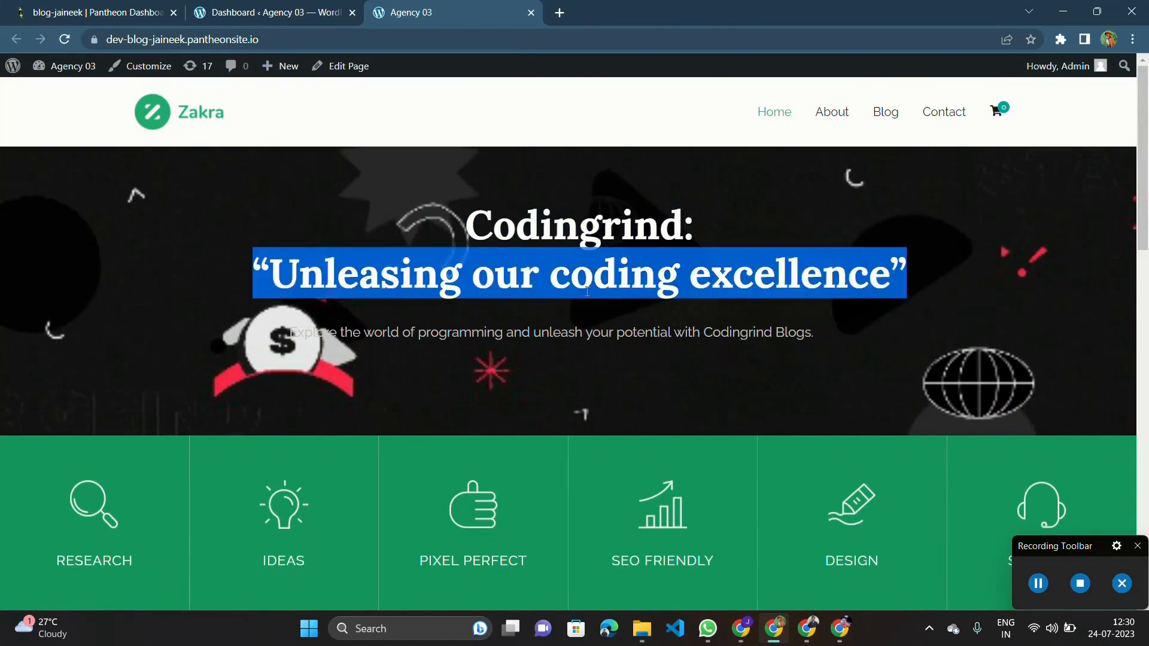
click(809, 256)
scroll(803, 252, down, 3)
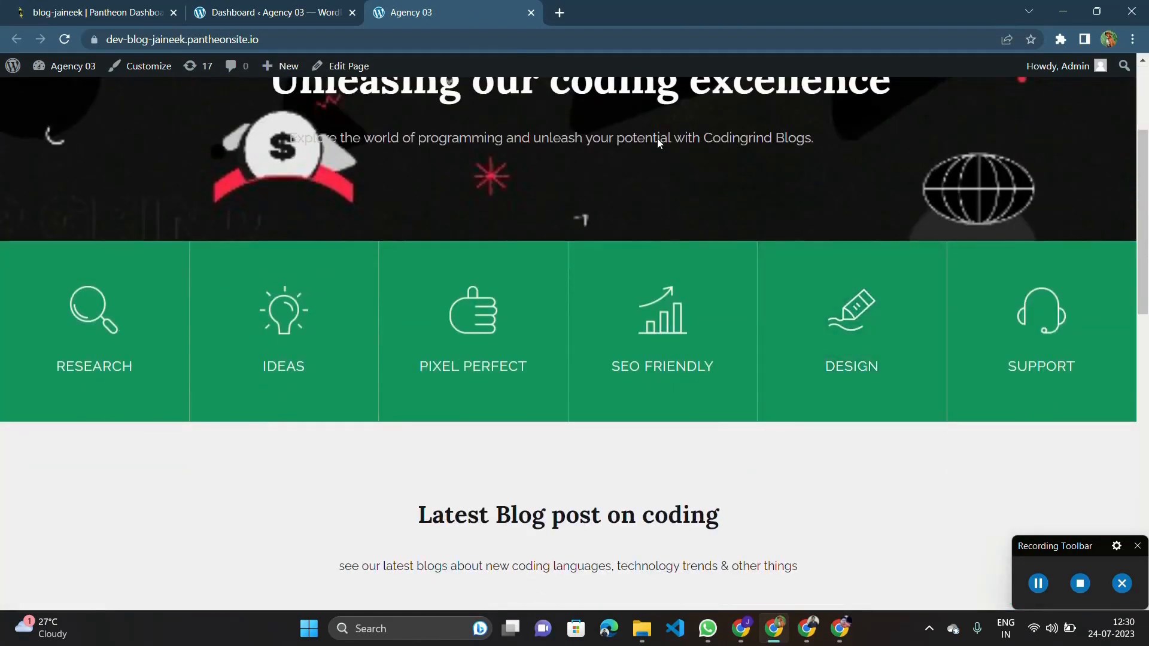
triple_click(657, 138)
drag(668, 188, 663, 305)
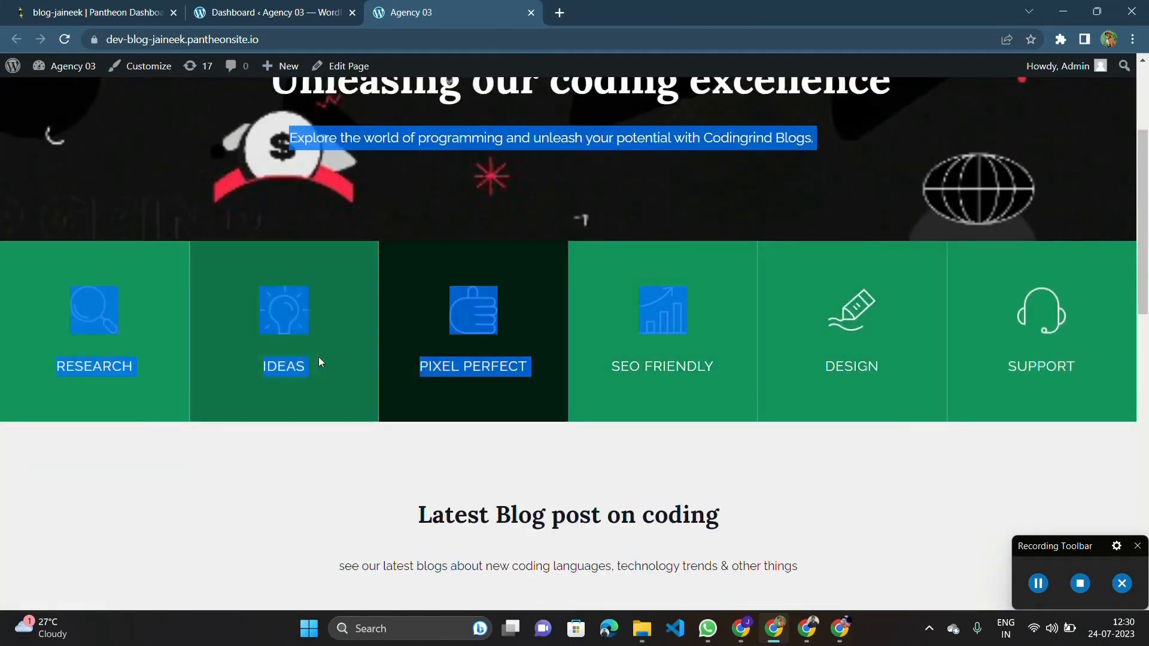
click(470, 171)
scroll(551, 242, down, 5)
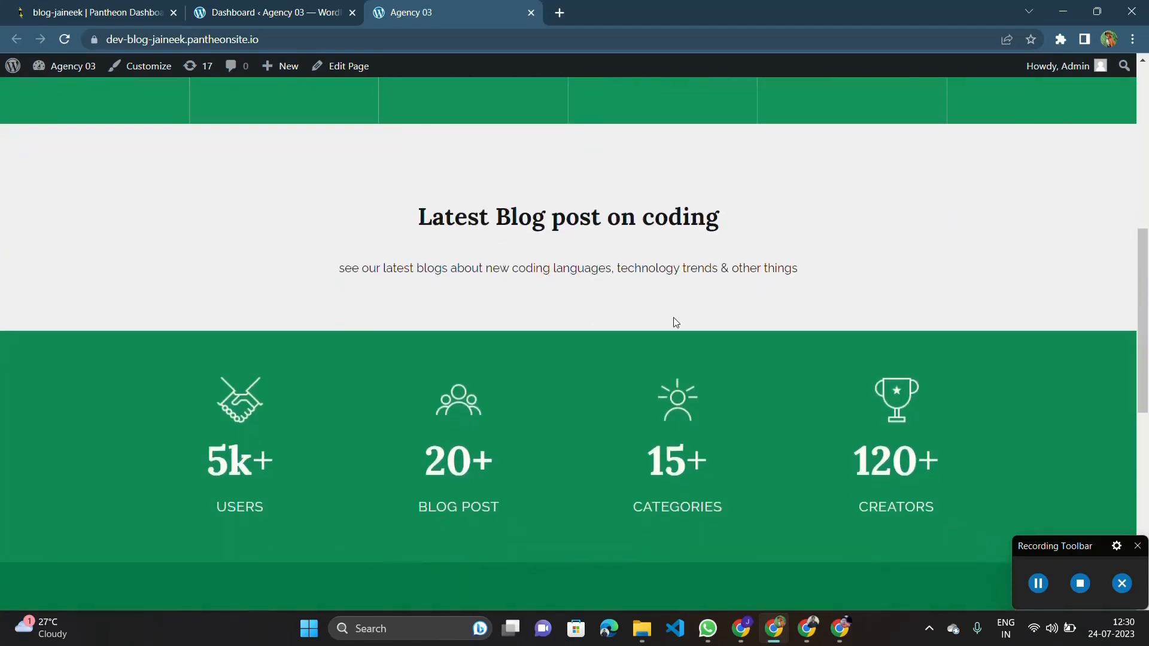
drag(424, 216, 779, 213)
click(778, 213)
triple_click(423, 267)
click(602, 253)
Step: Return to the WordPress admin and open the list of all posts
click(293, 8)
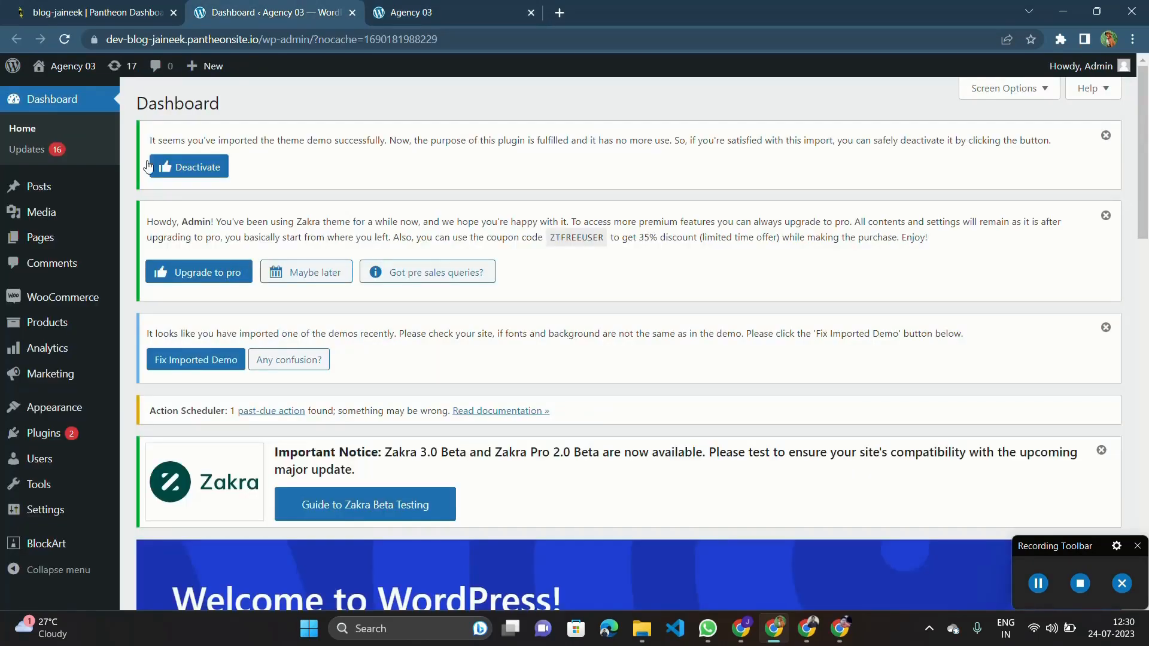
mouse_move(41, 189)
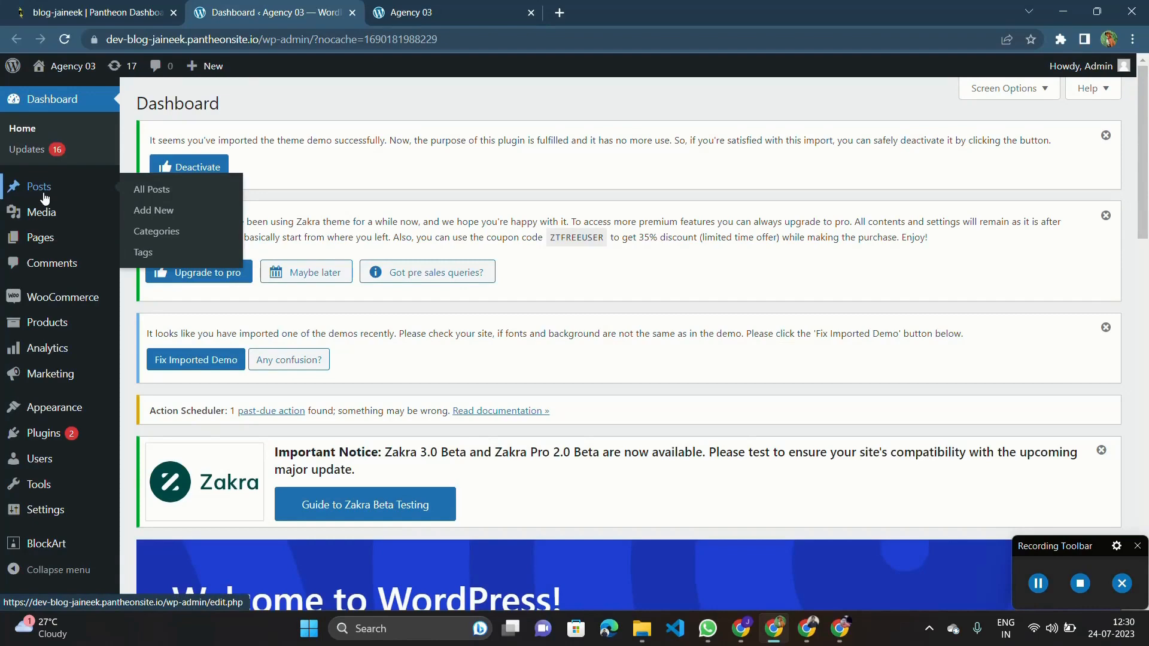
click(43, 197)
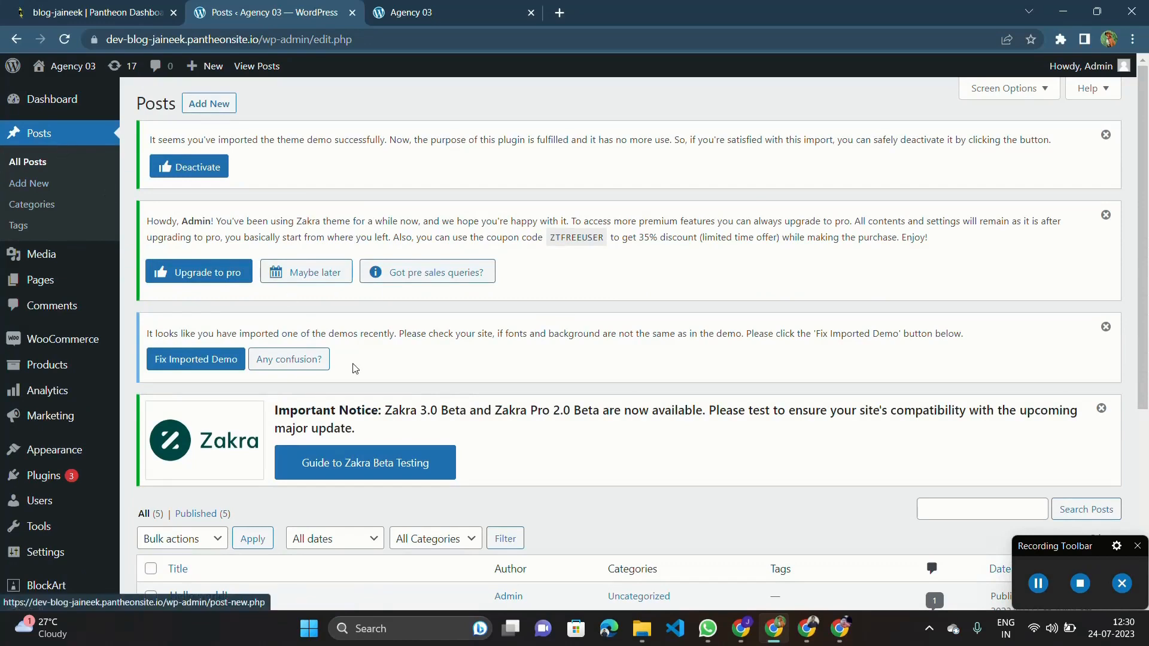
scroll(353, 365, down, 4)
scroll(268, 392, down, 2)
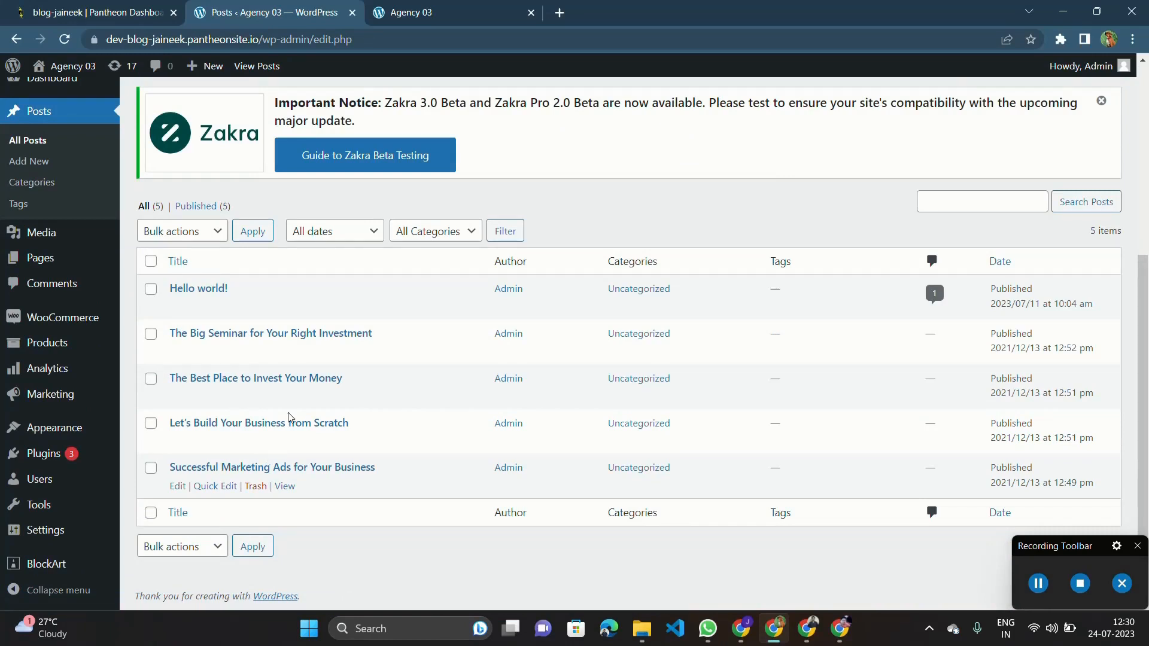
Step: Open the live Blog page of the development site and look through its published demo posts
click(479, 6)
scroll(593, 275, up, 8)
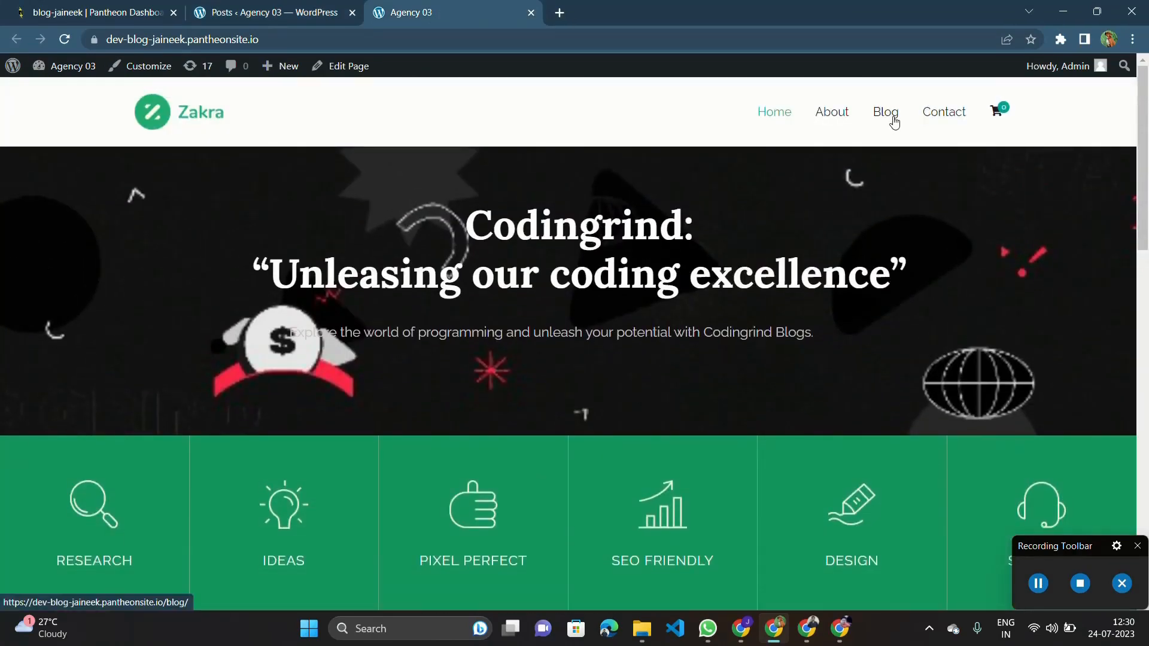
click(891, 117)
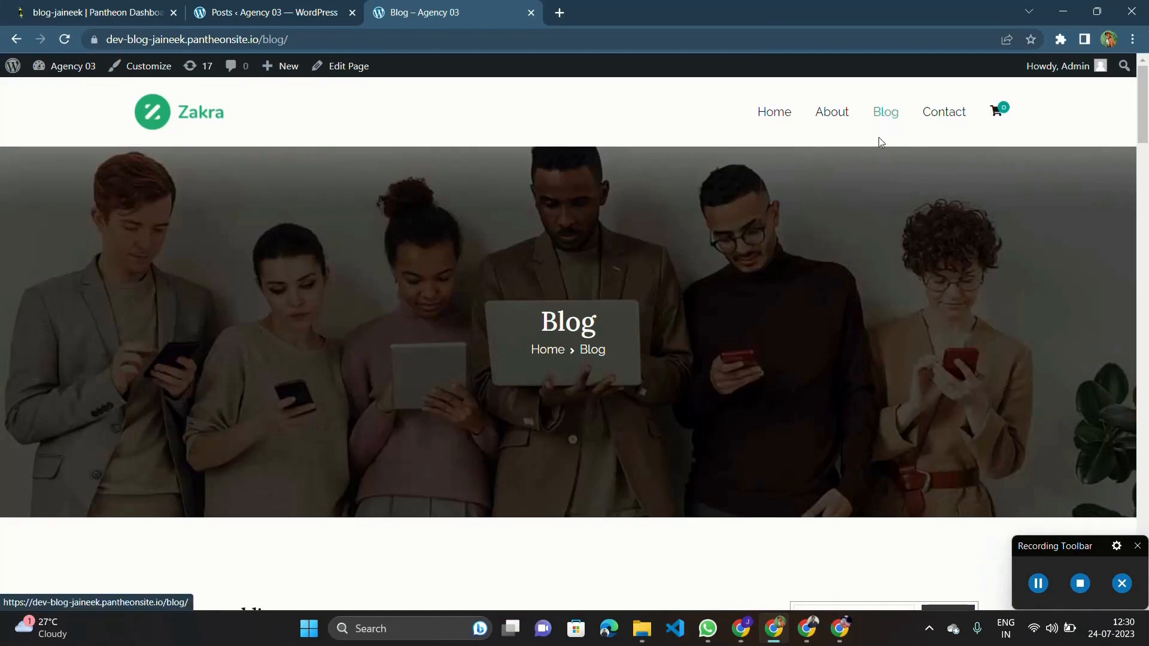
scroll(680, 231, down, 15)
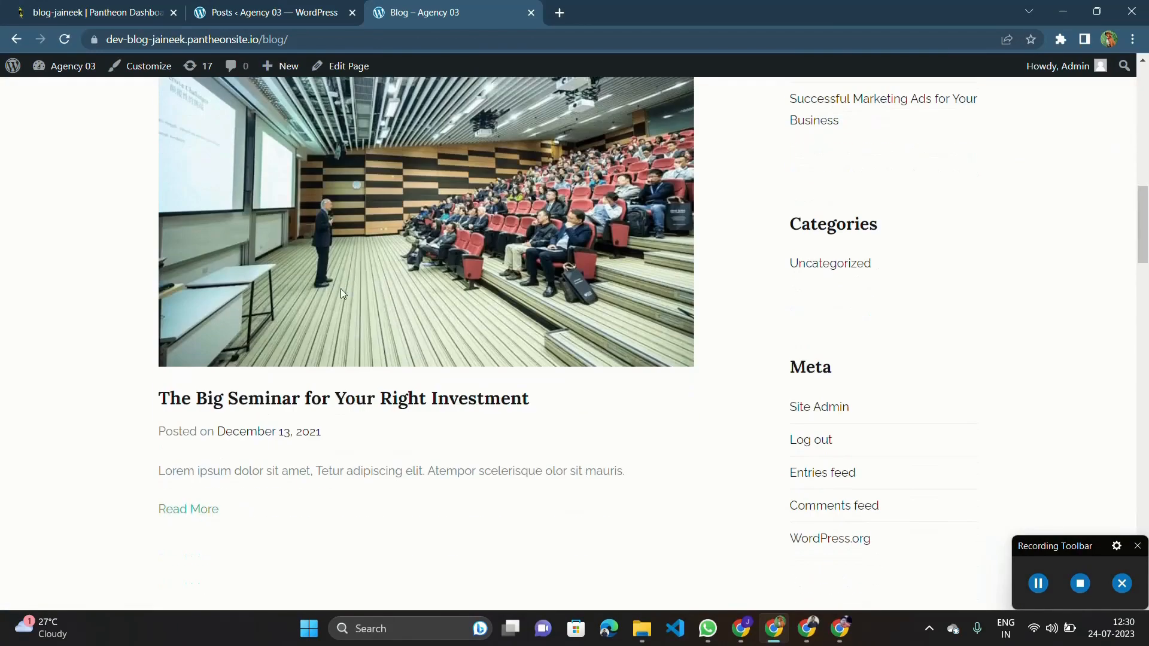
scroll(359, 407, down, 18)
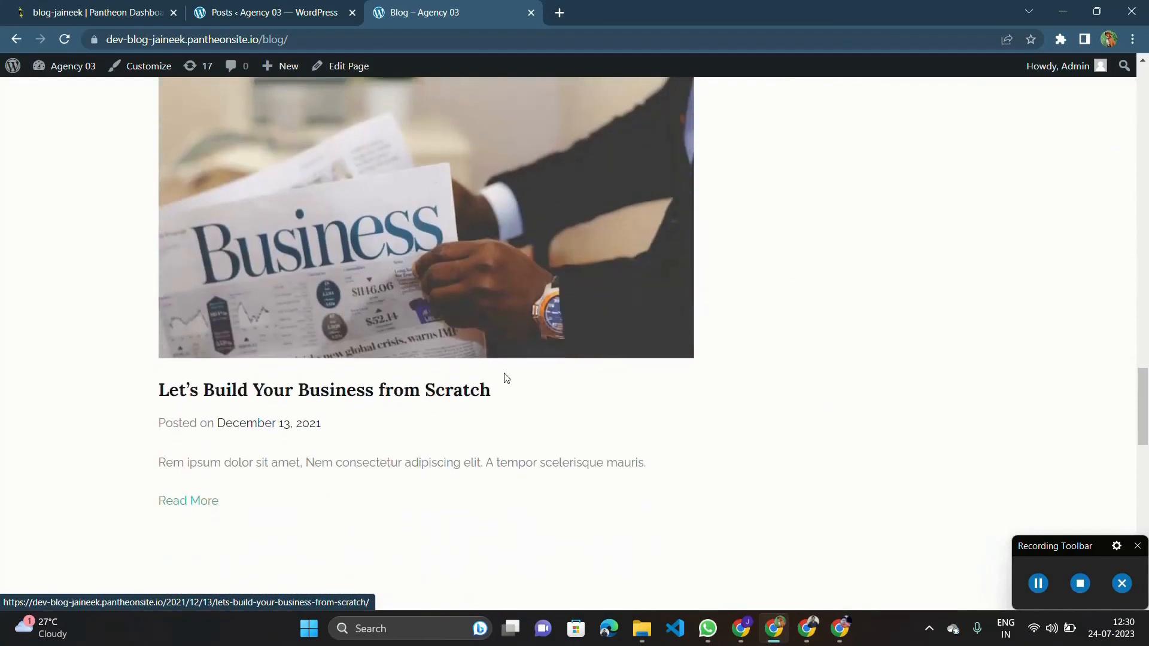
click(1031, 584)
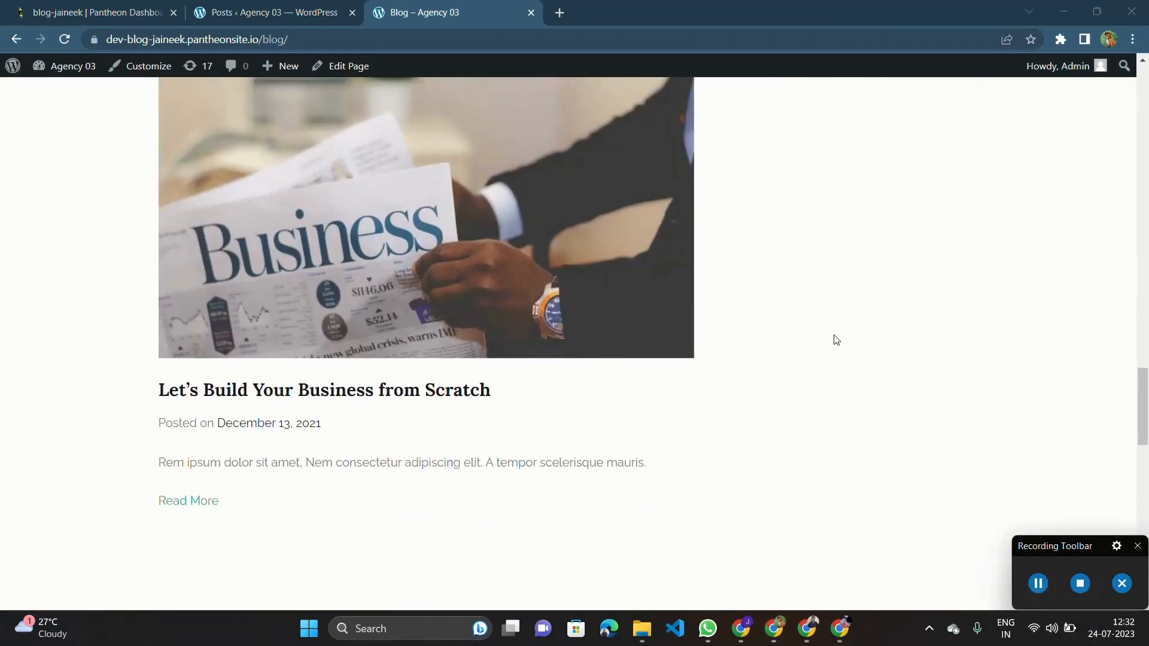
scroll(835, 337, up, 12)
scroll(836, 339, up, 12)
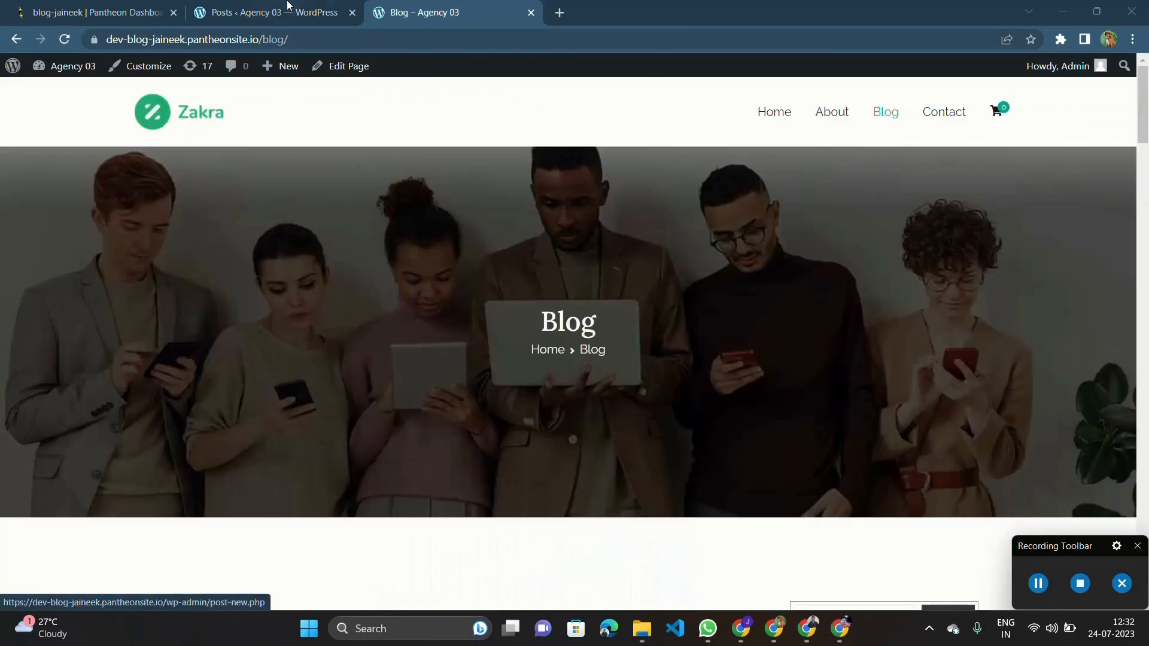
Step: Add a new post from the WordPress posts list and title it "Coding languages"
click(288, 7)
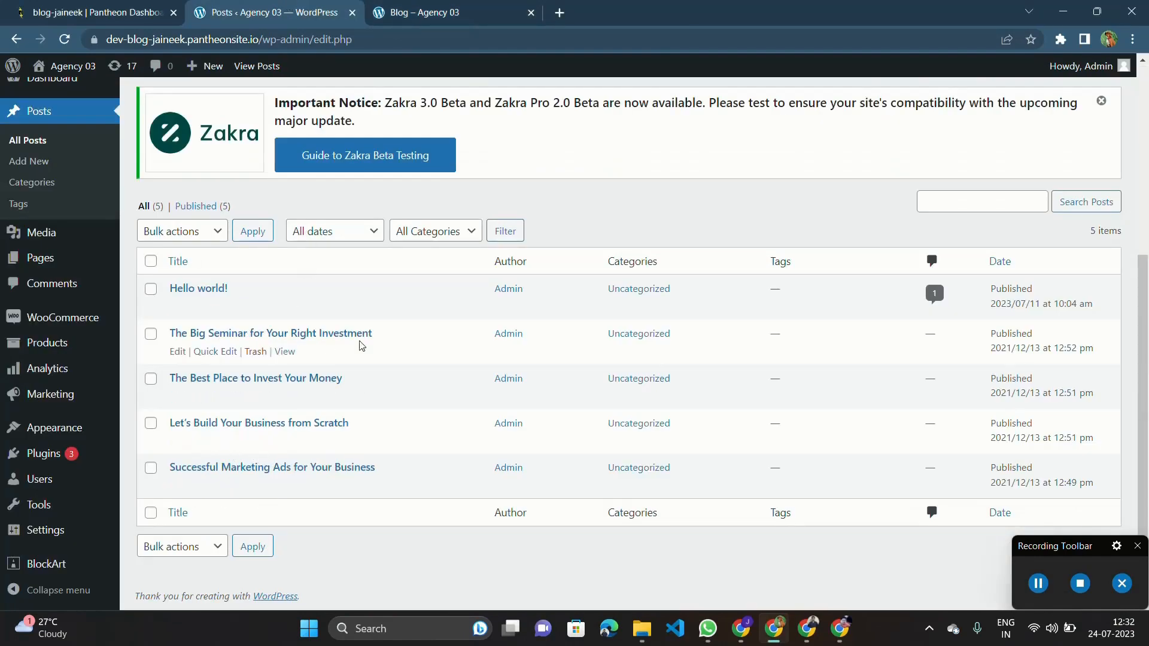
scroll(373, 479, up, 5)
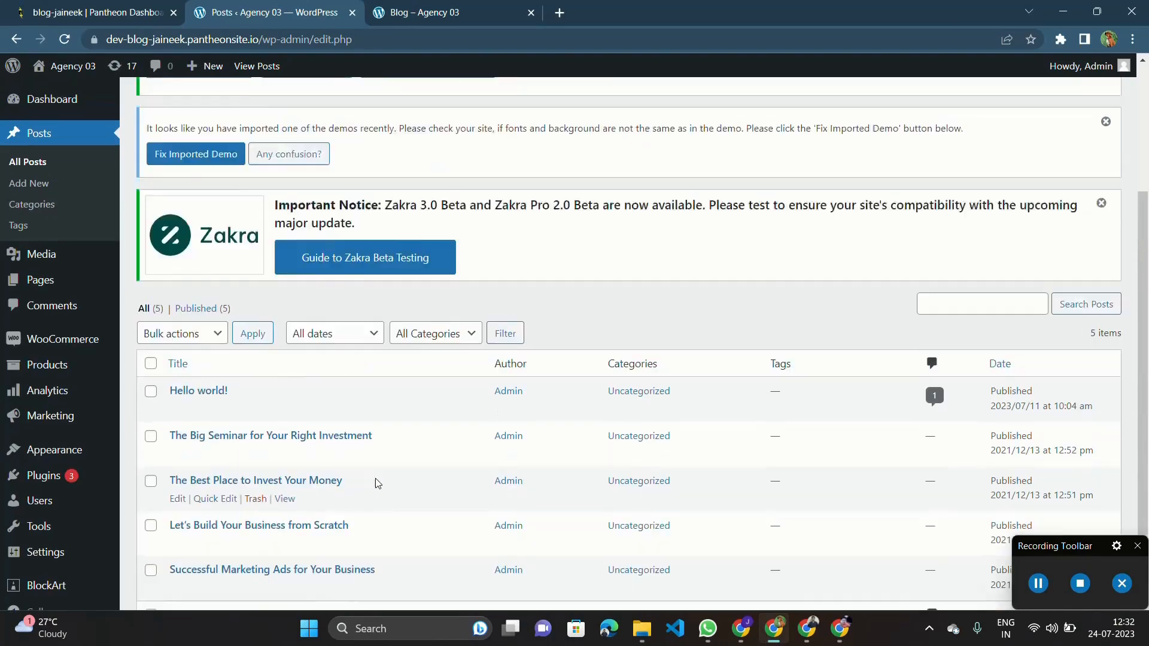
scroll(338, 295, up, 1)
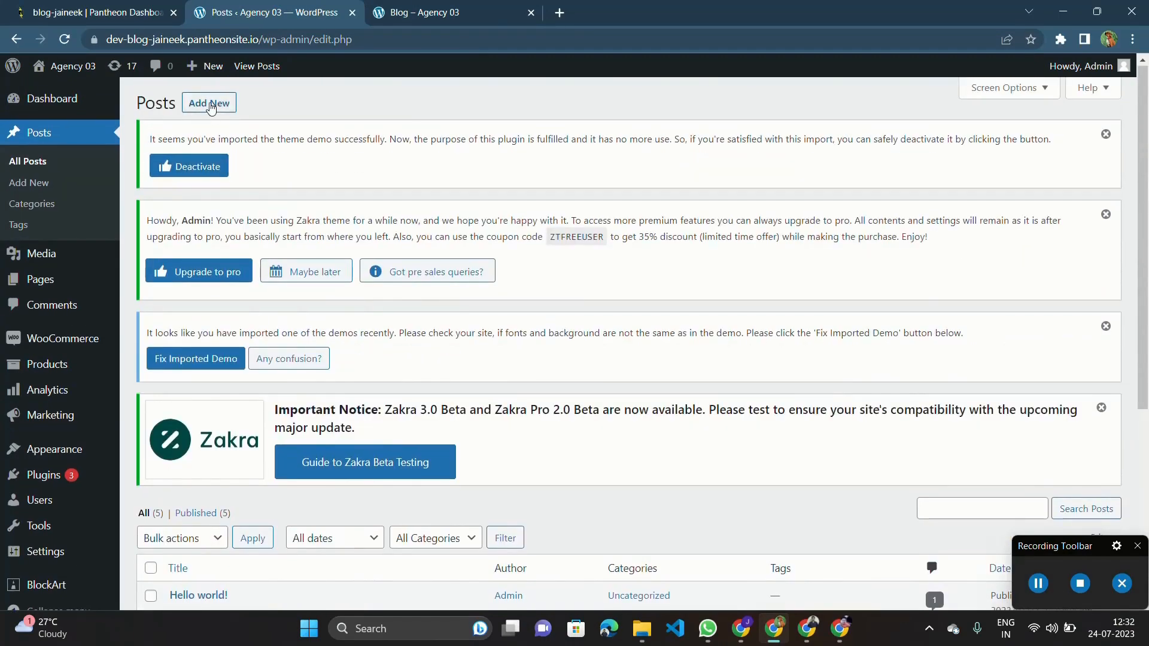
scroll(213, 109, up, 3)
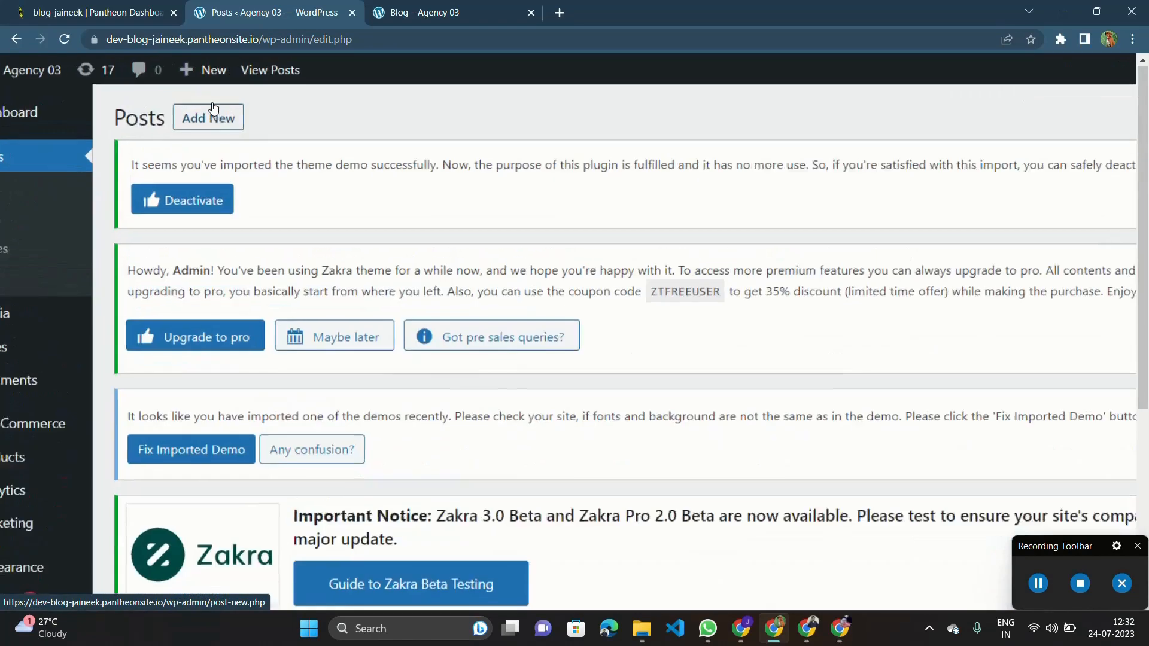
click(213, 148)
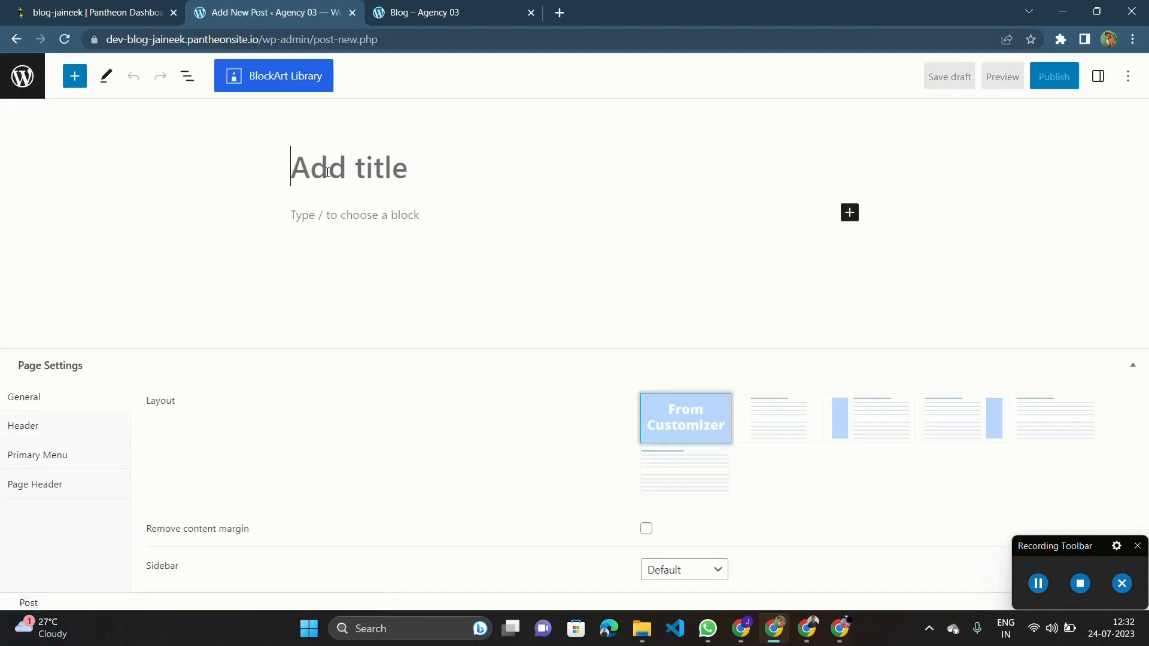
text(Coding)
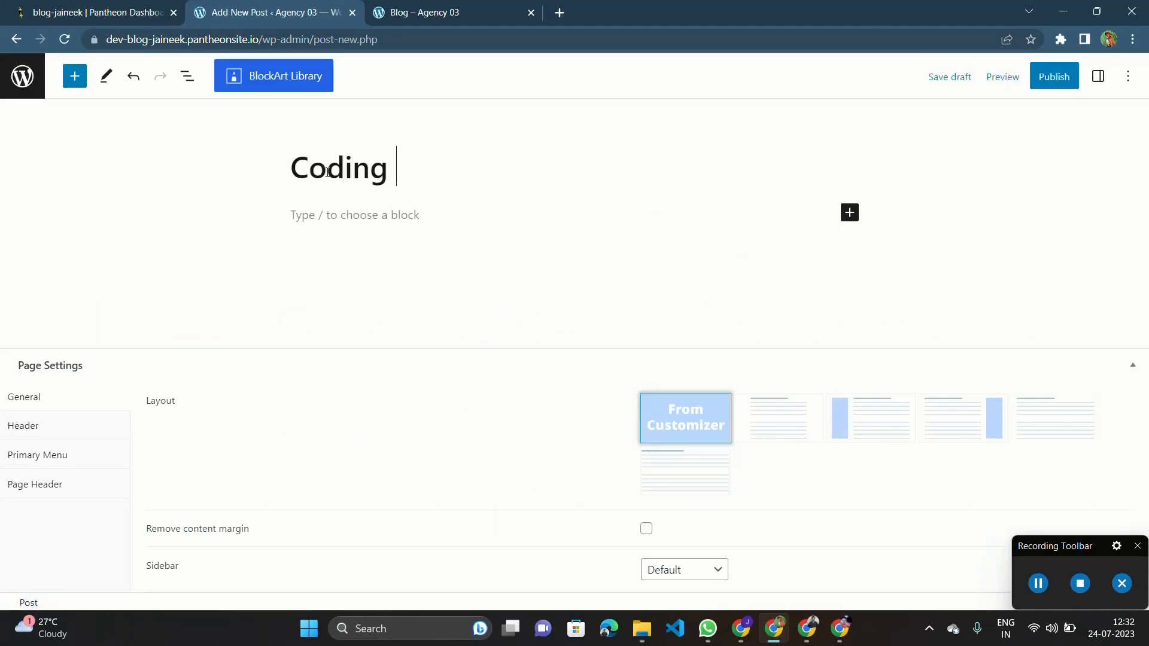
text( languages)
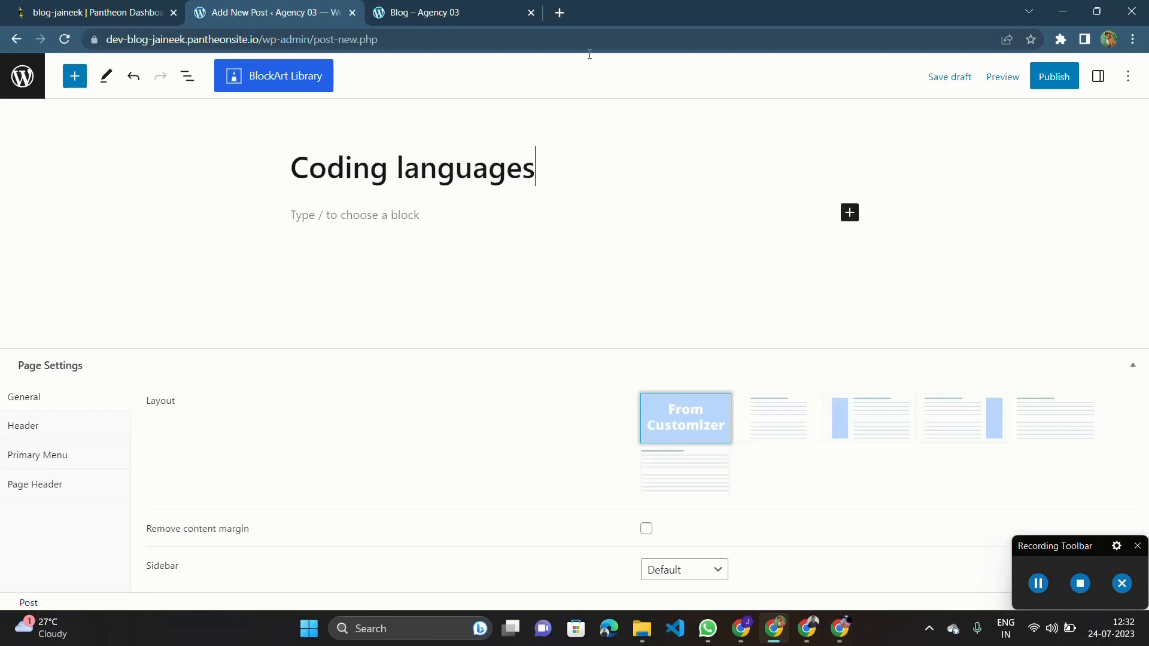
Step: Search Google for "coding languages" in a new browser tab and browse the results for source material
click(561, 12)
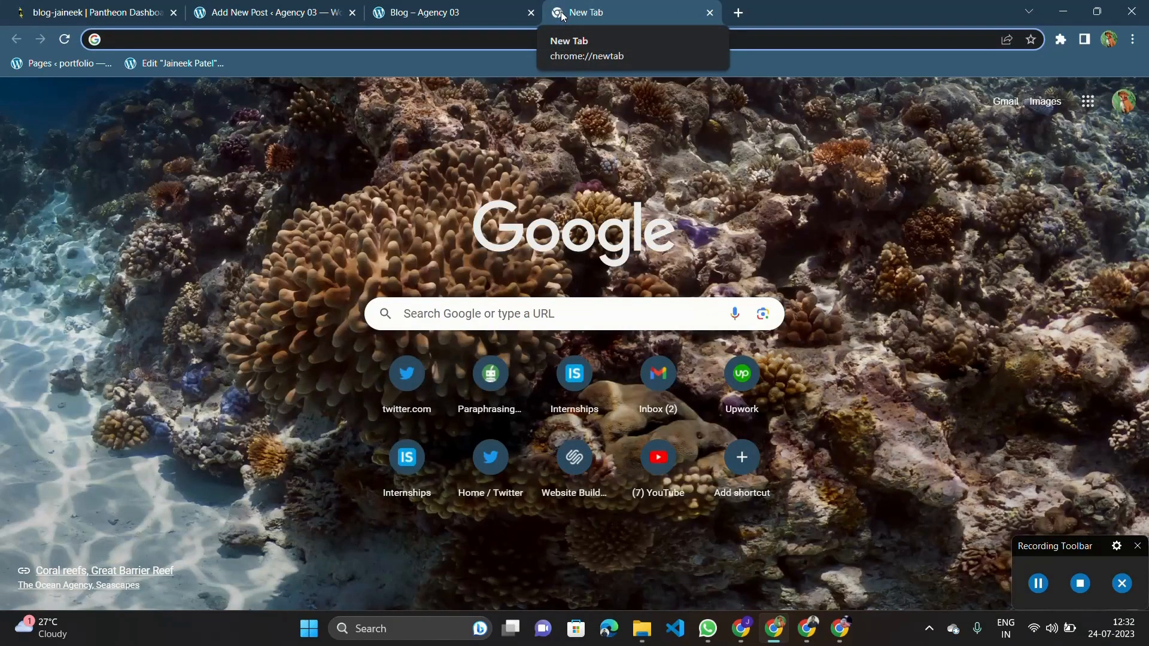
text(co)
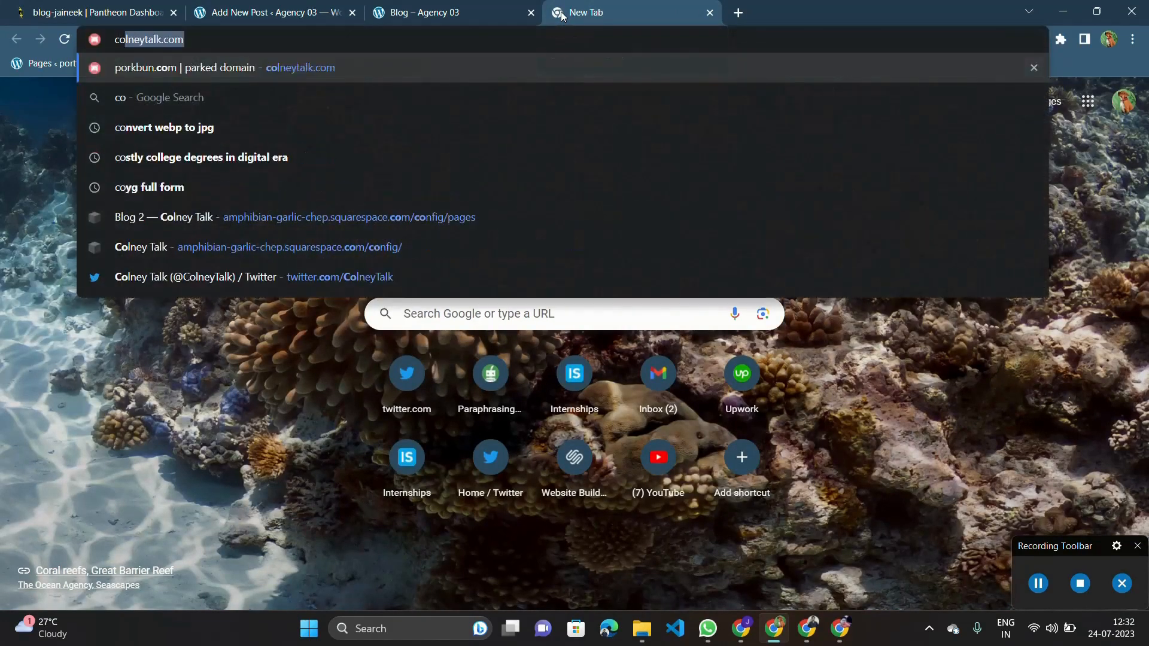
text(ding language)
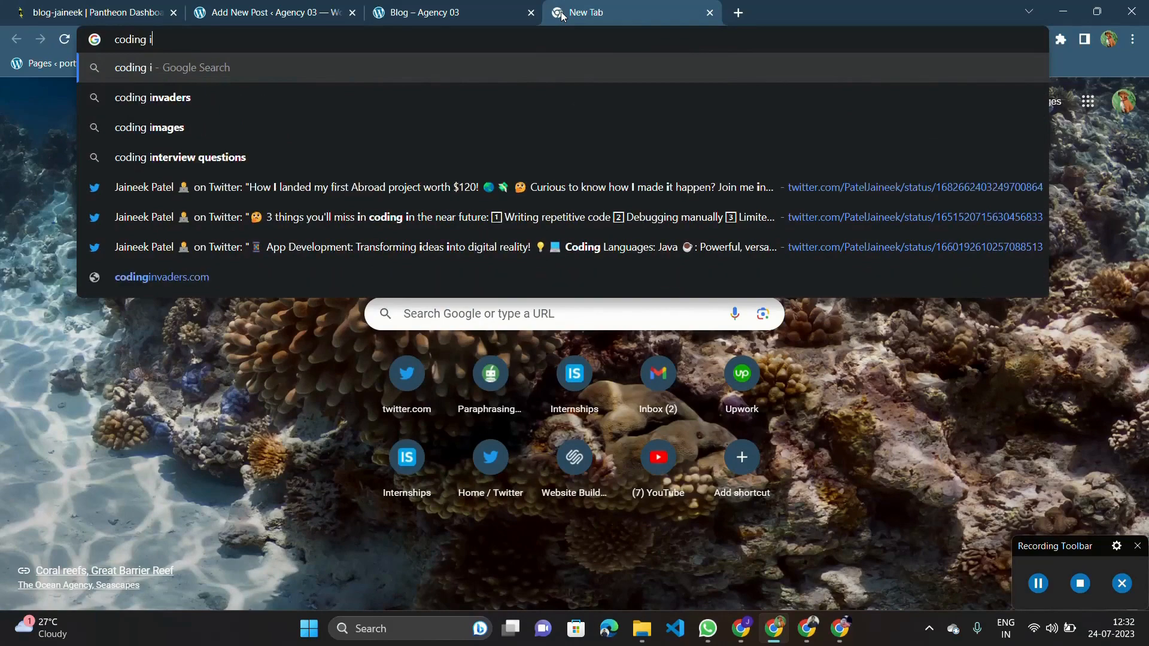
key(Return)
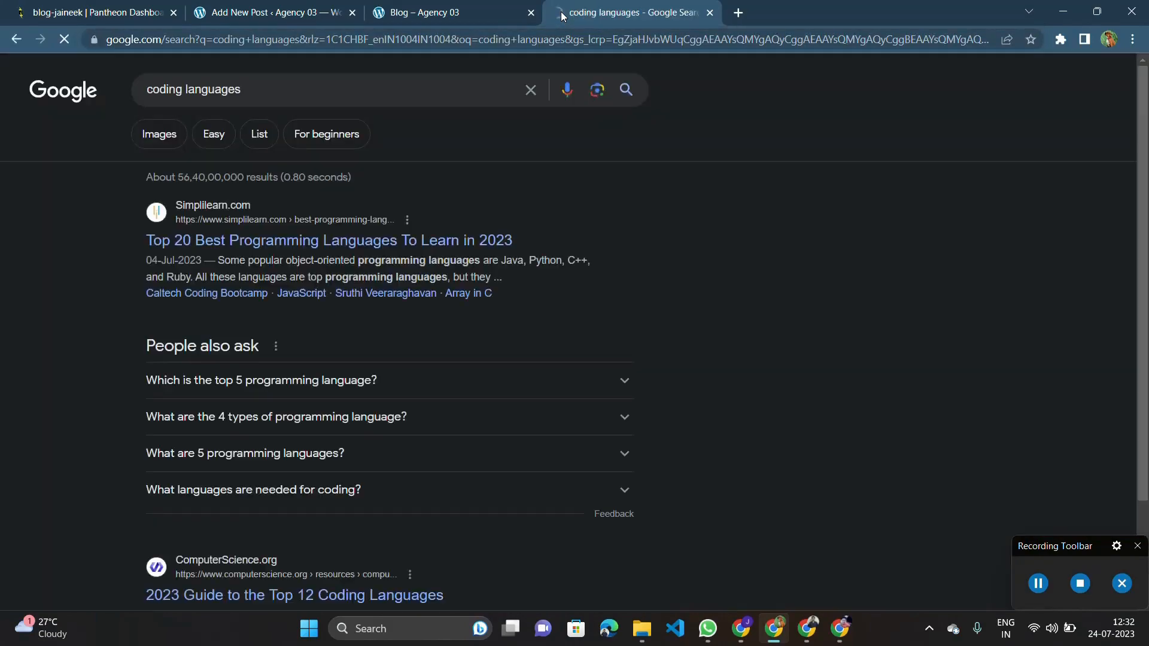
scroll(311, 230, down, 1)
scroll(312, 230, down, 8)
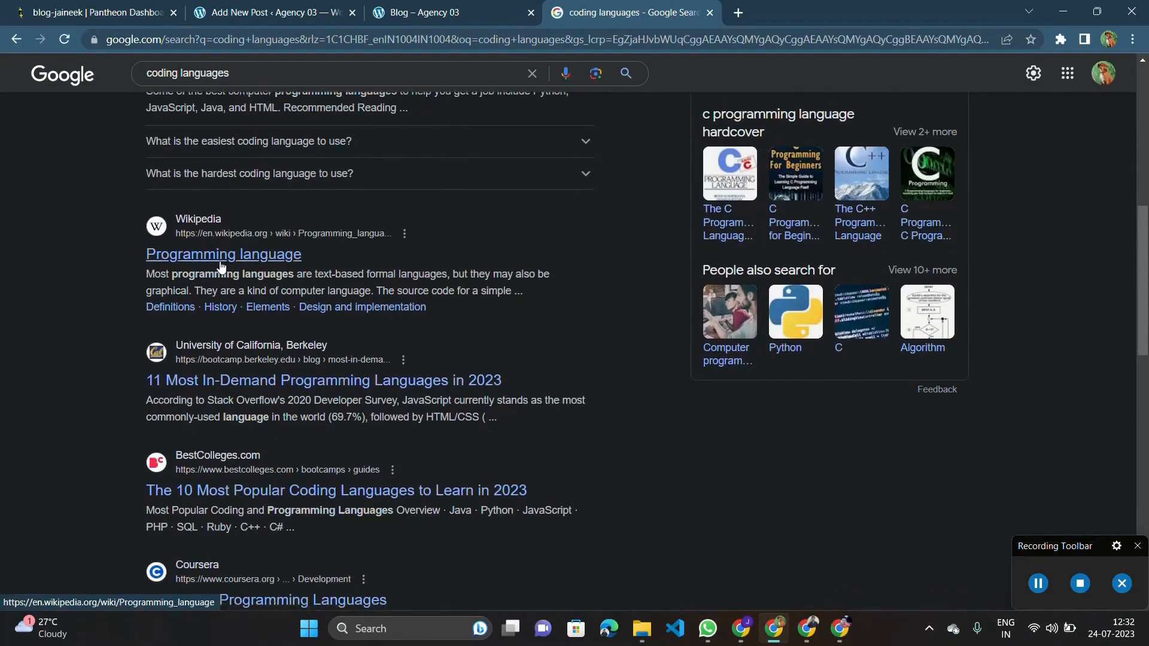
Step: Copy the introductory paragraphs of Wikipedia's "Programming language" article into the body of the "Coding languages" post
click(221, 268)
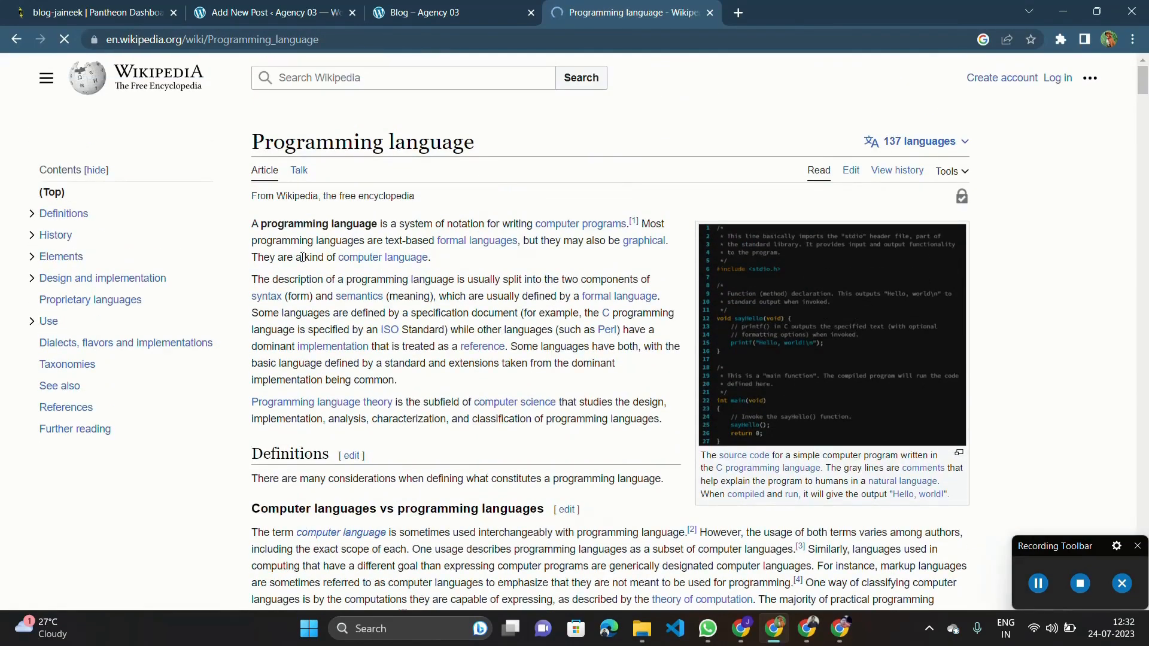
drag(246, 228, 685, 429)
key(ctrl+c)
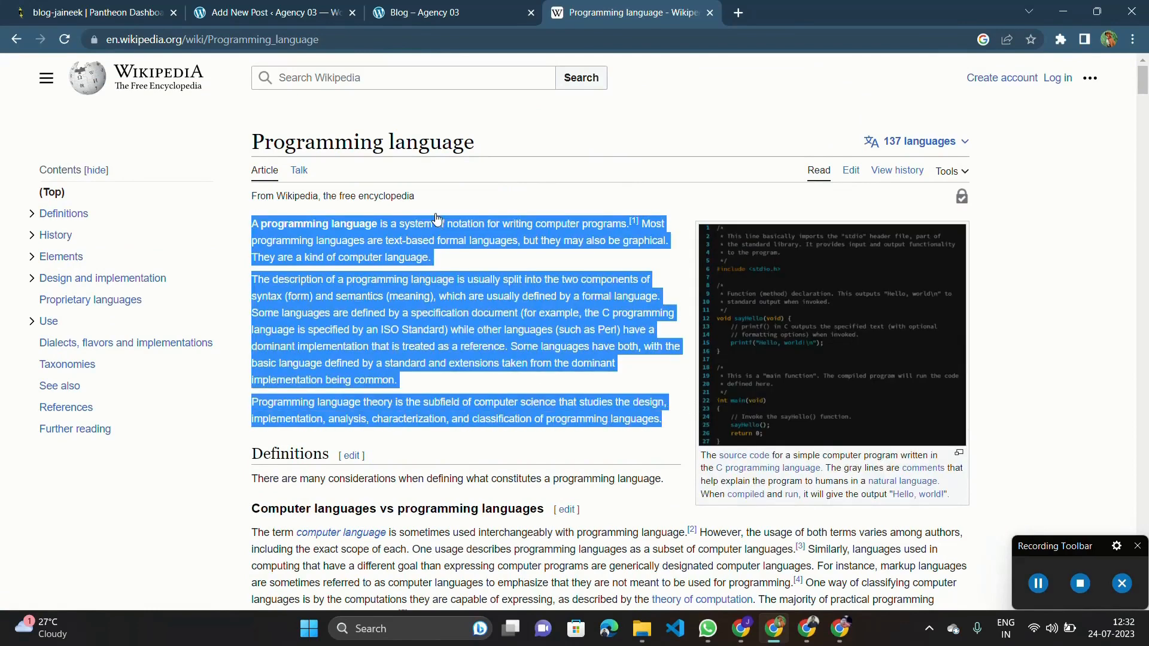
click(326, 12)
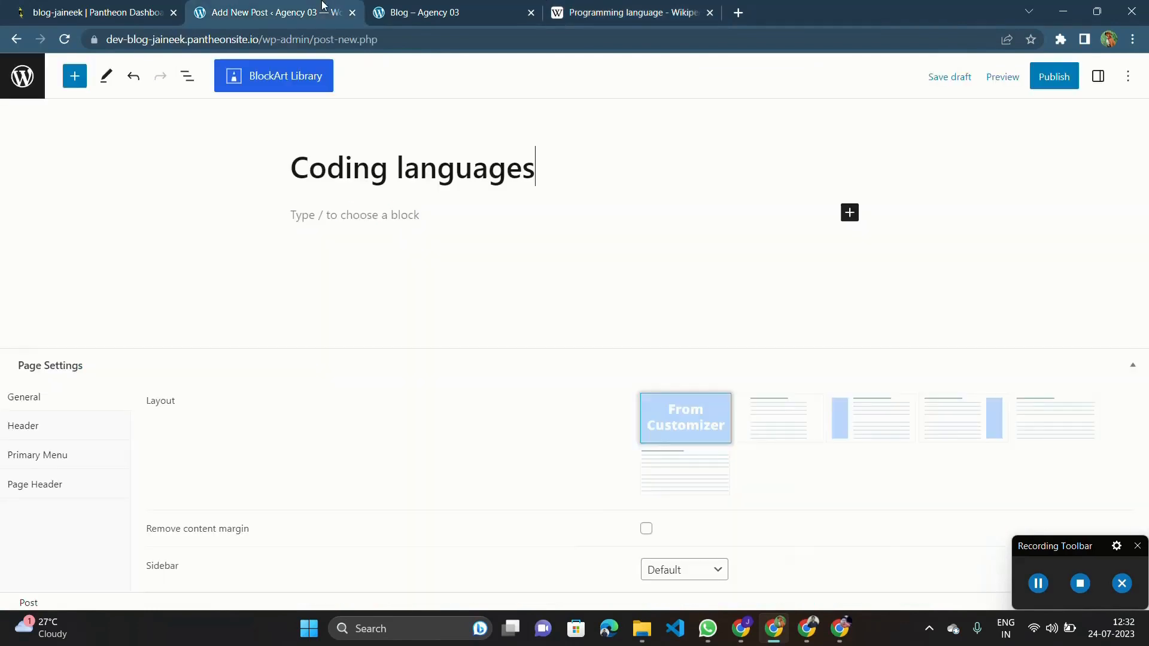
click(329, 218)
key(ctrl+v)
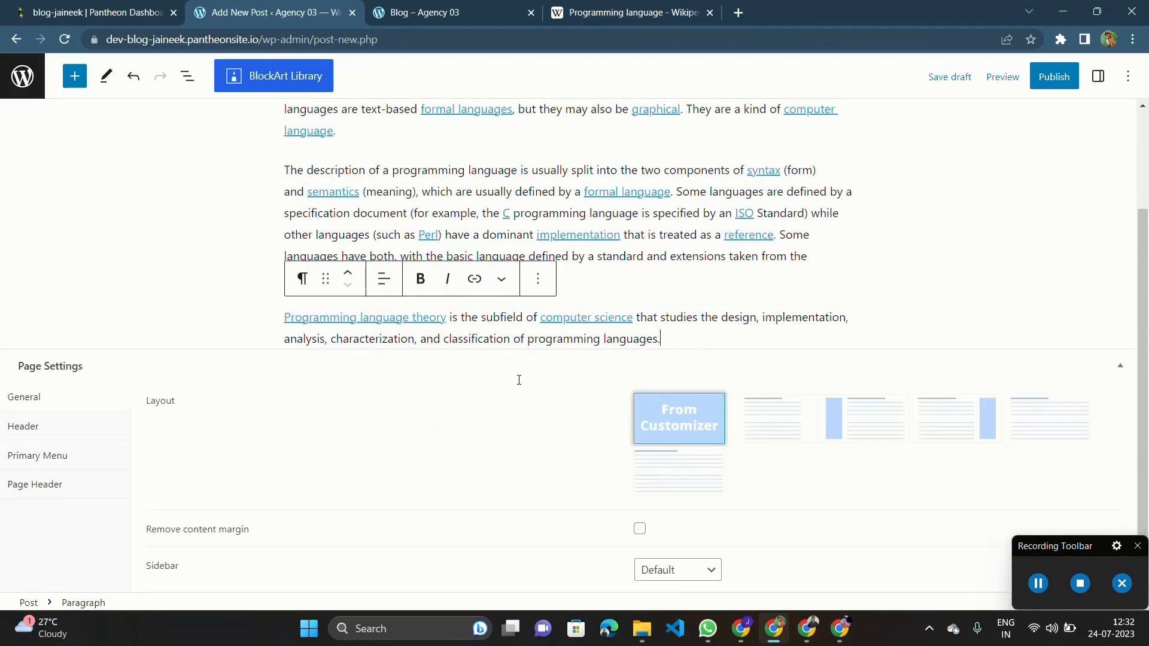
scroll(599, 224, up, 3)
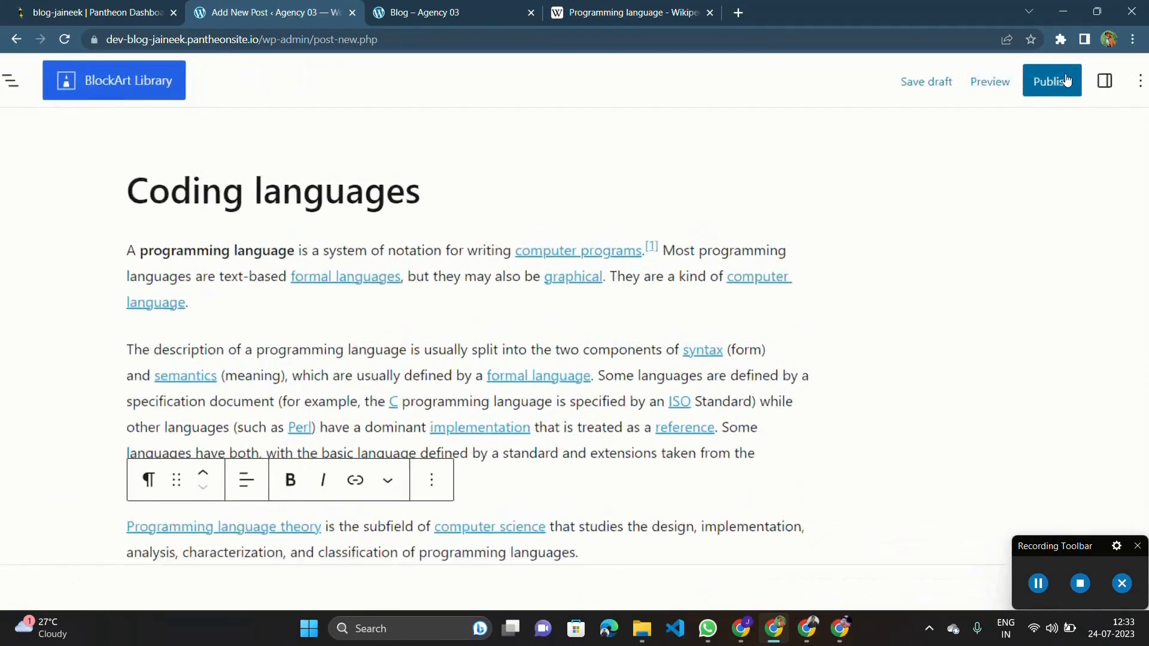
Step: Publish the "Coding languages" post and return to the list of all posts
click(1065, 87)
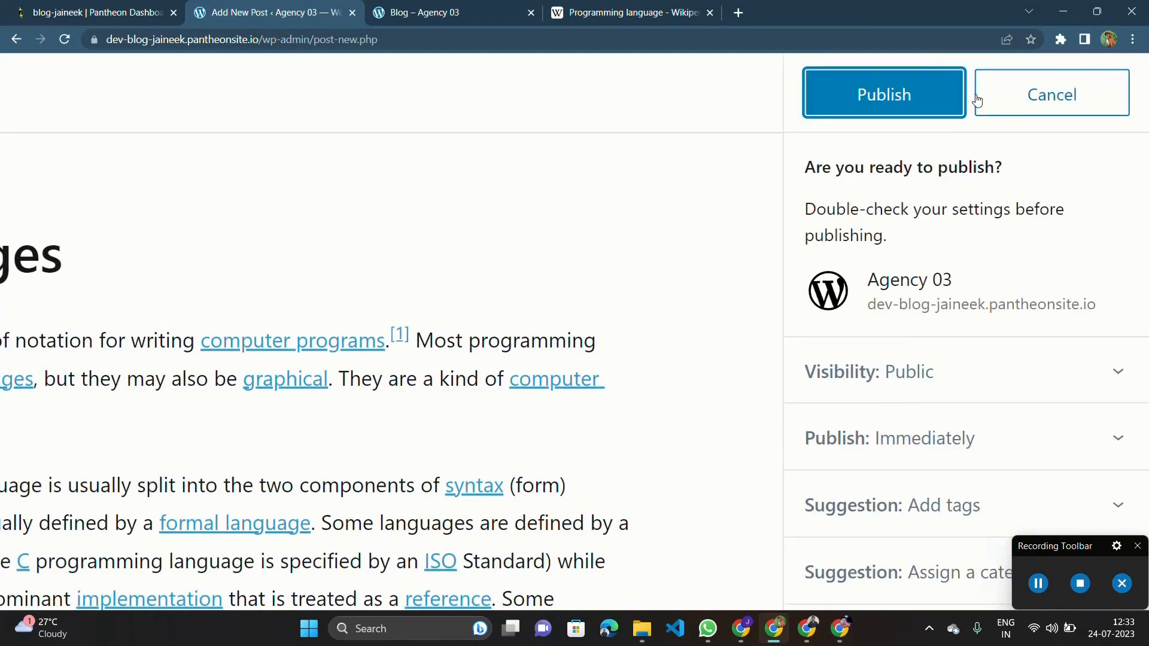
click(902, 97)
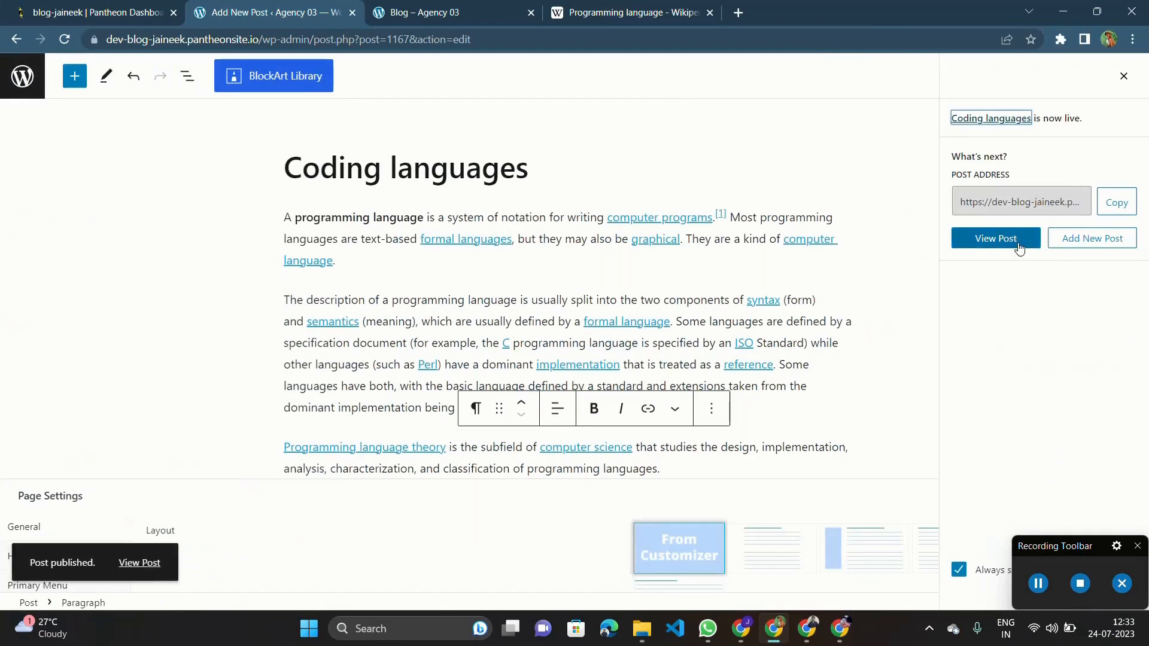
click(18, 80)
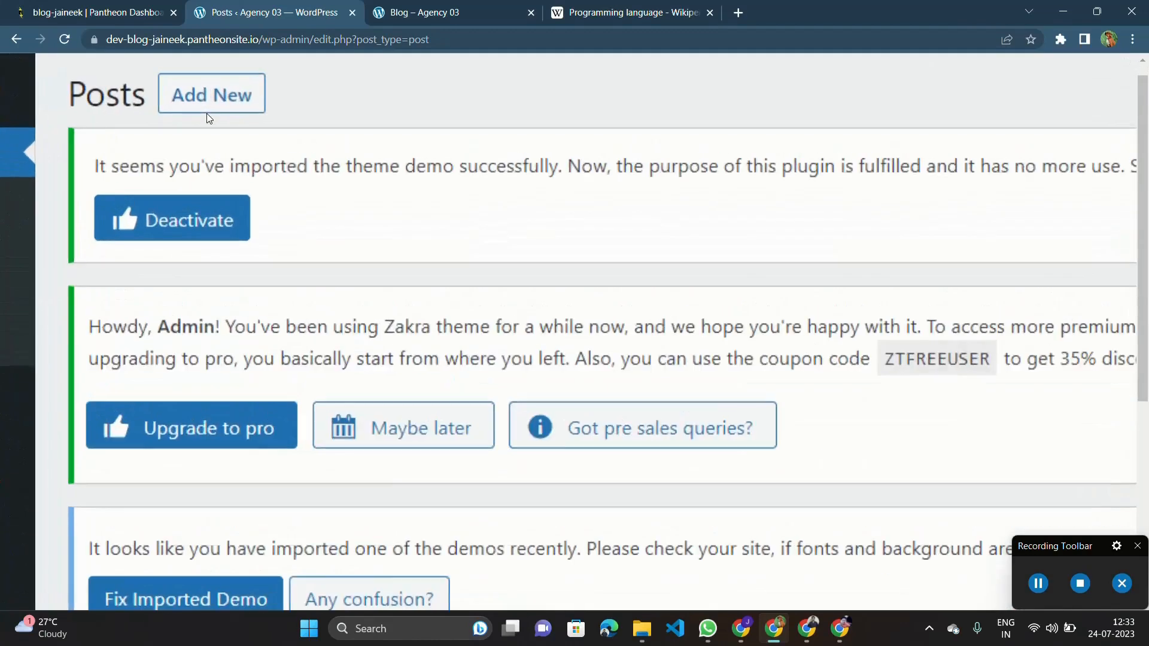
Step: Add another new post from the posts list and title it "Latest Technologies"
click(210, 111)
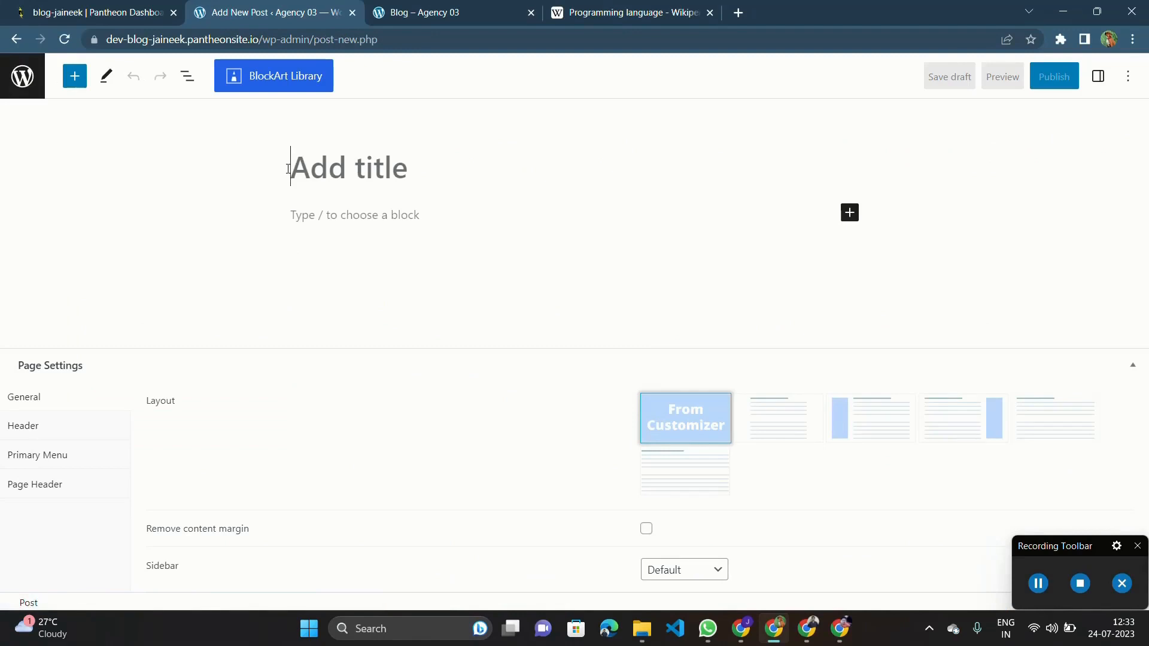
text(Latest )
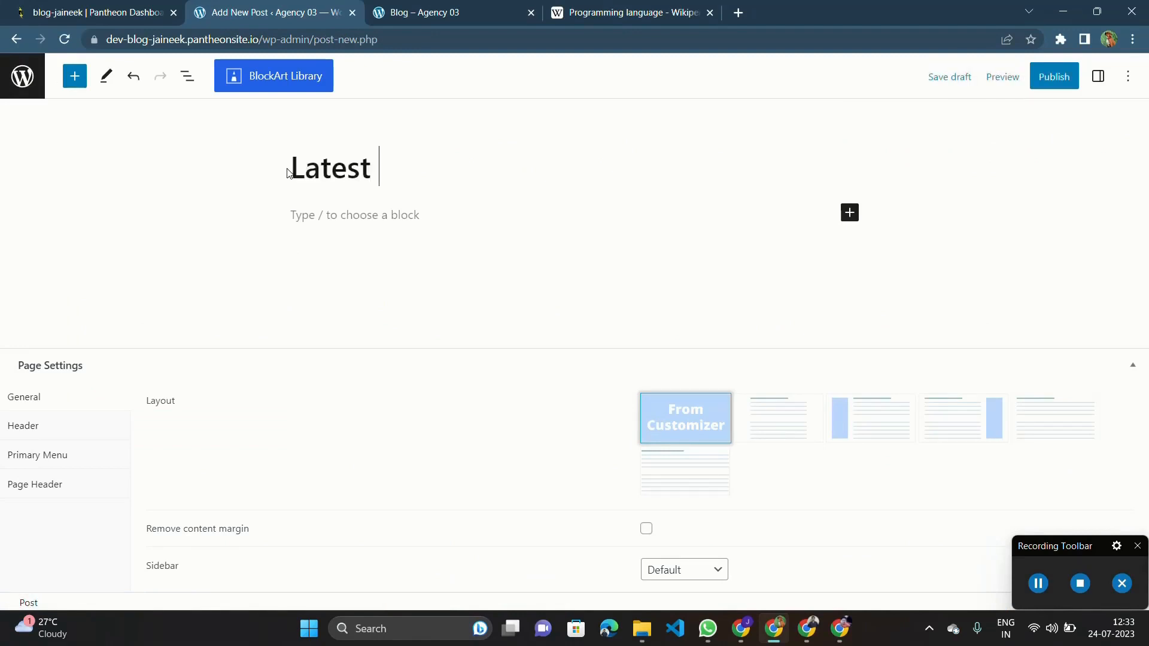
text(Techno)
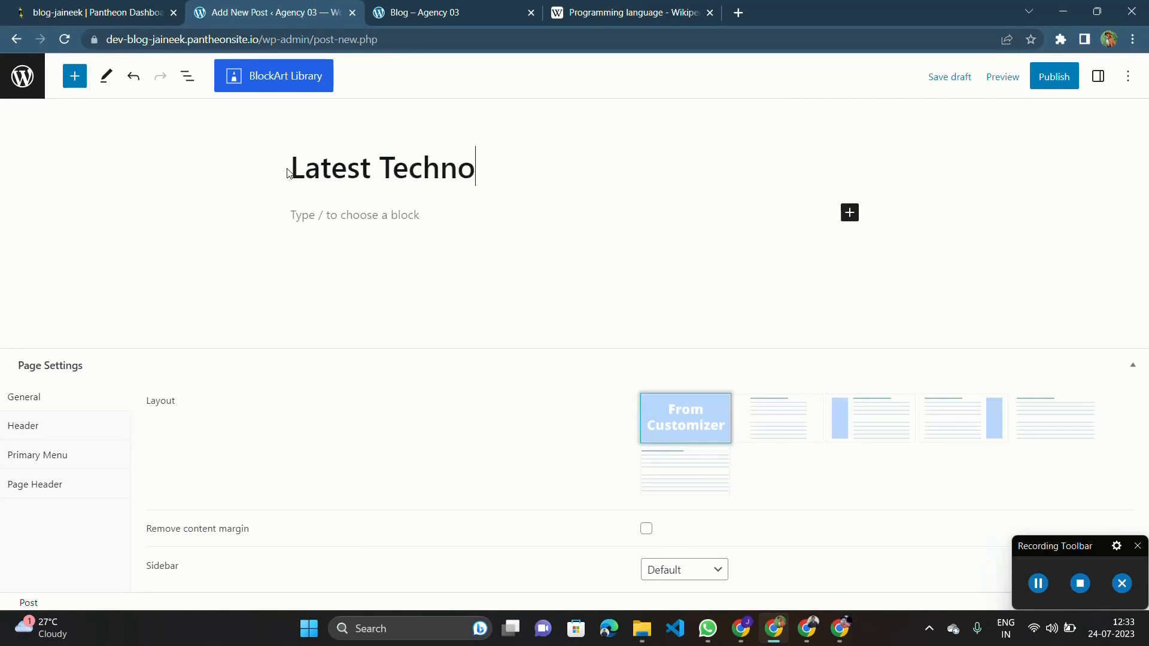
text(lgoies)
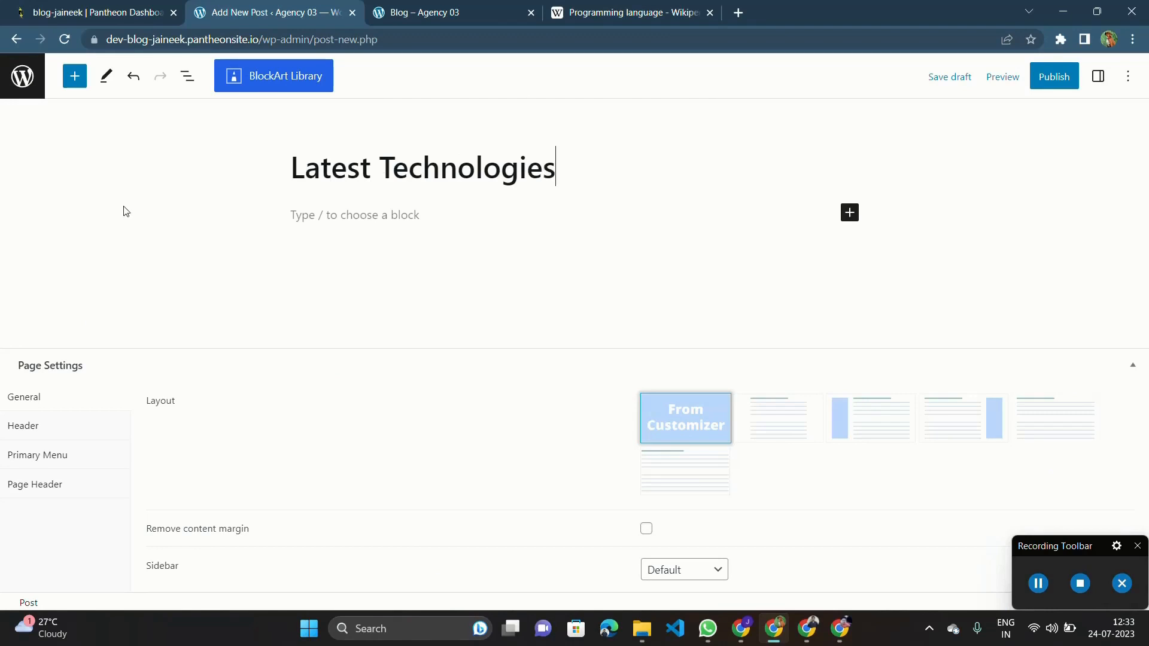
Step: Search Wikipedia for "latest tech" and open the EBuddy article from the results
click(571, 7)
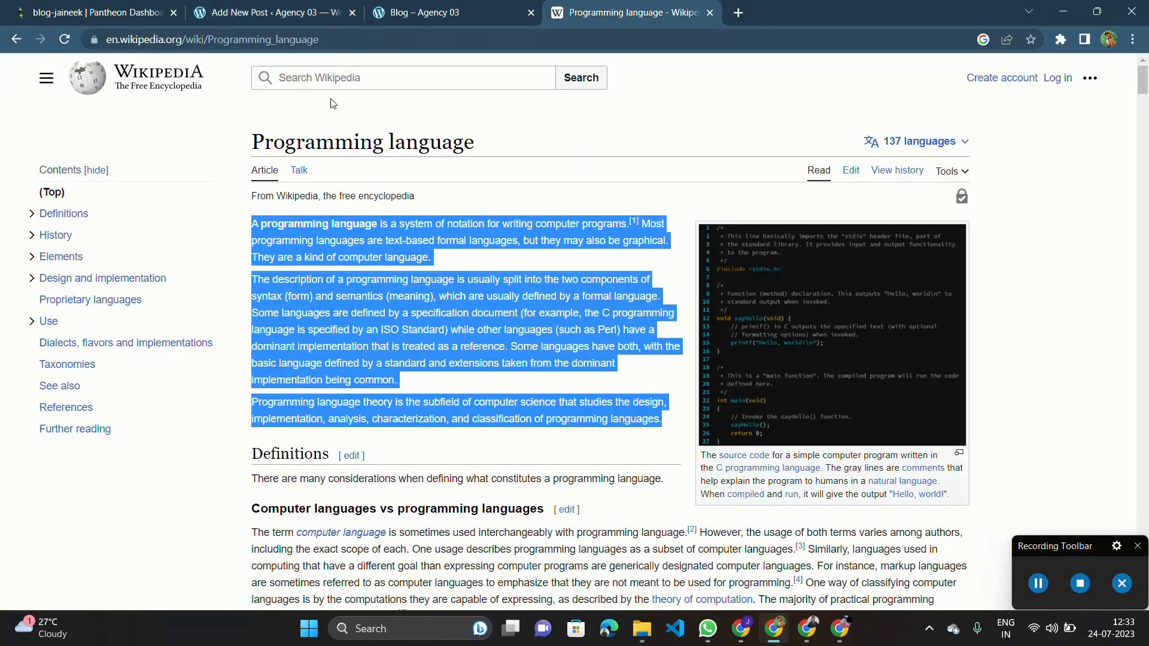
click(337, 80)
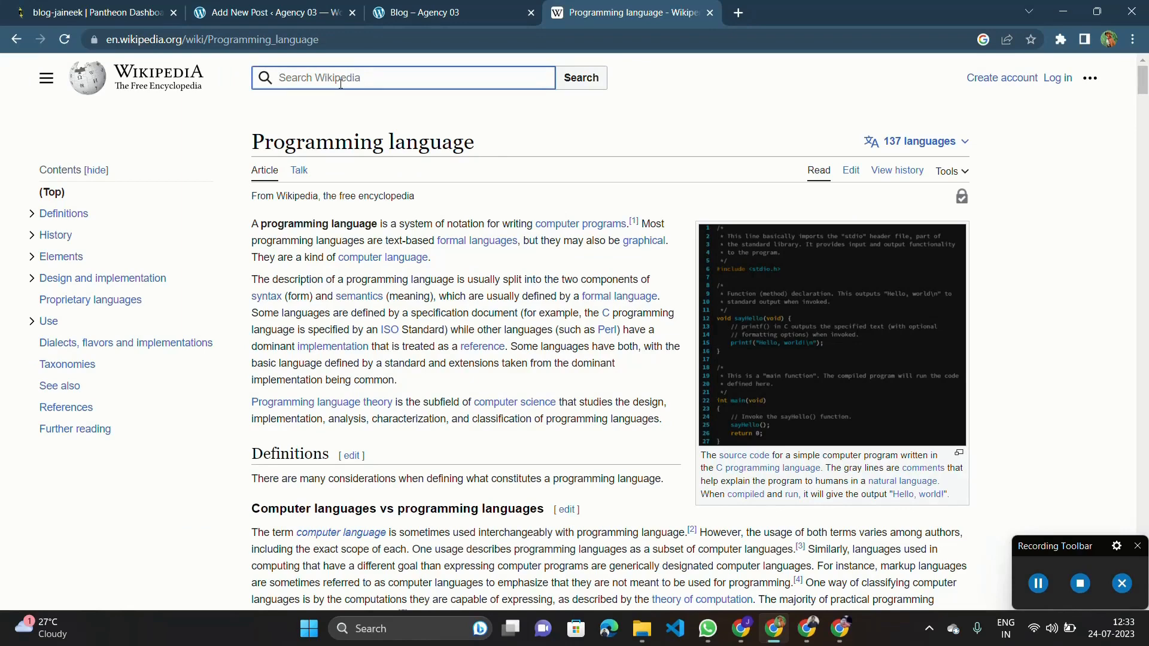
text(l)
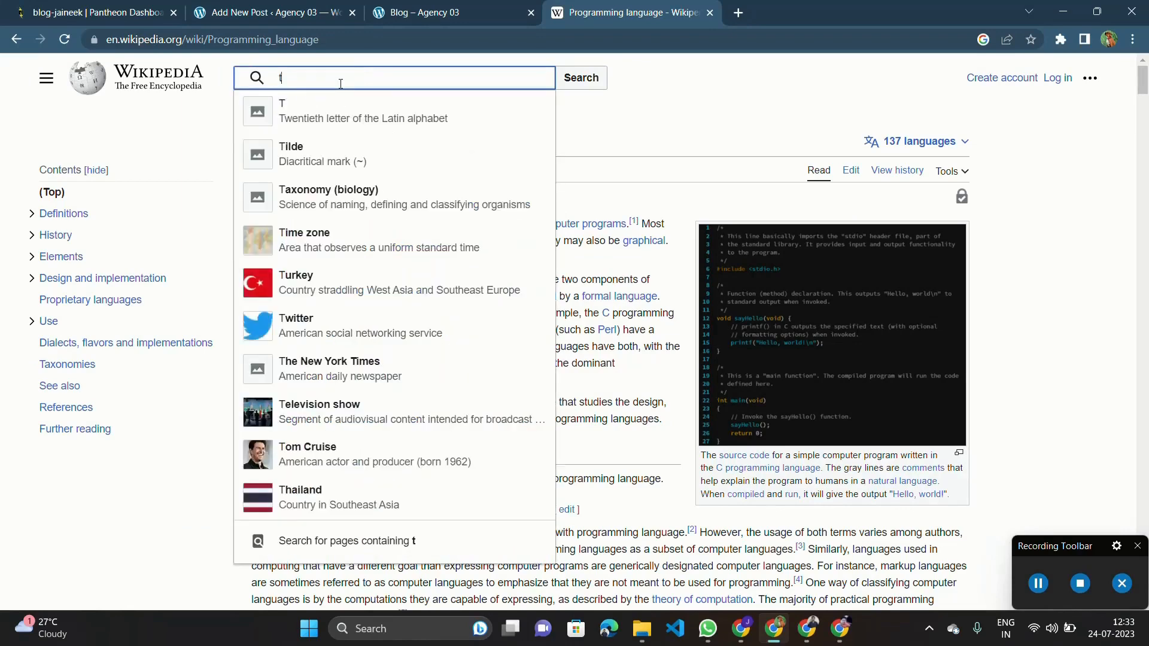
key(BackSpace)
text(latest tech)
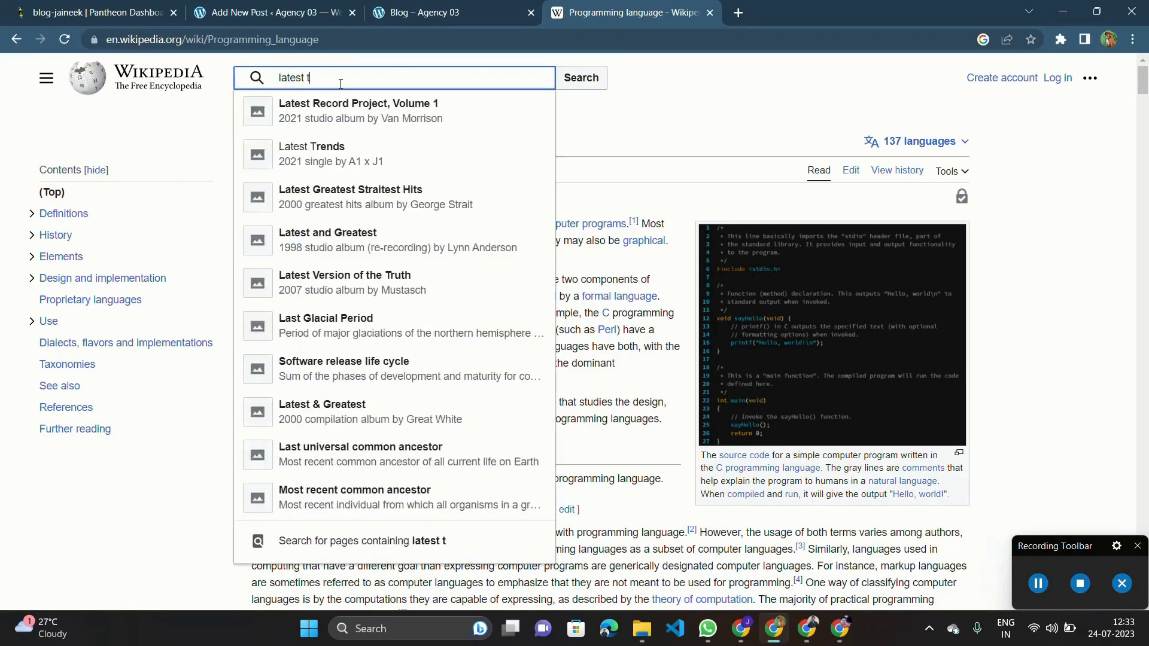
key(Return)
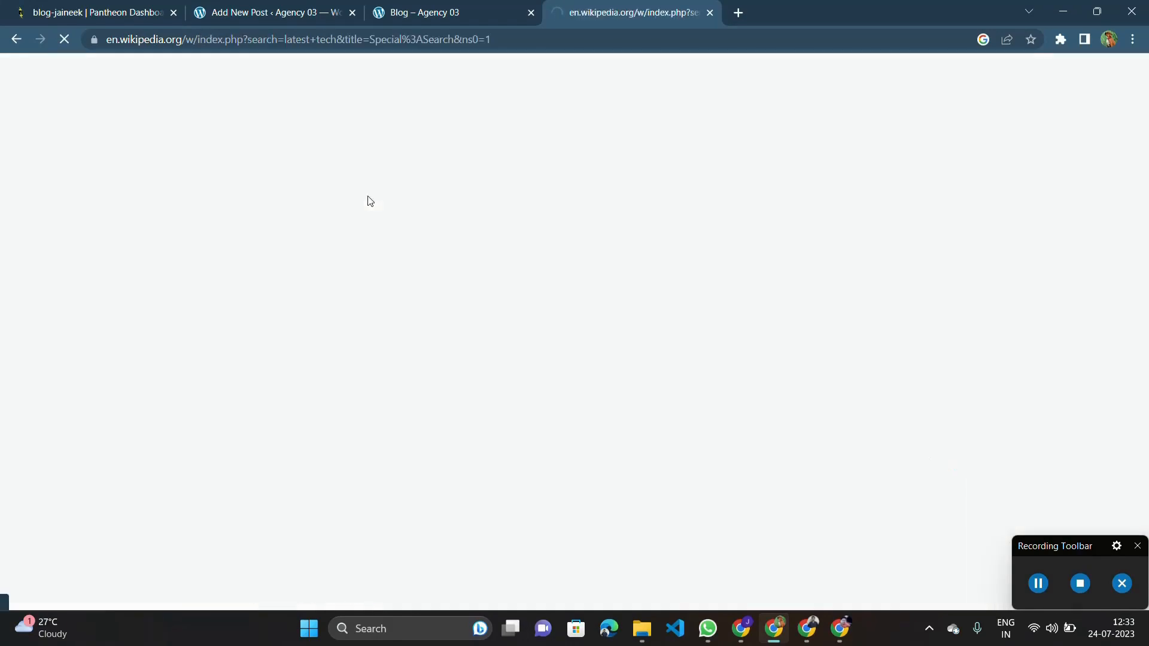
scroll(353, 299, down, 3)
scroll(351, 326, down, 8)
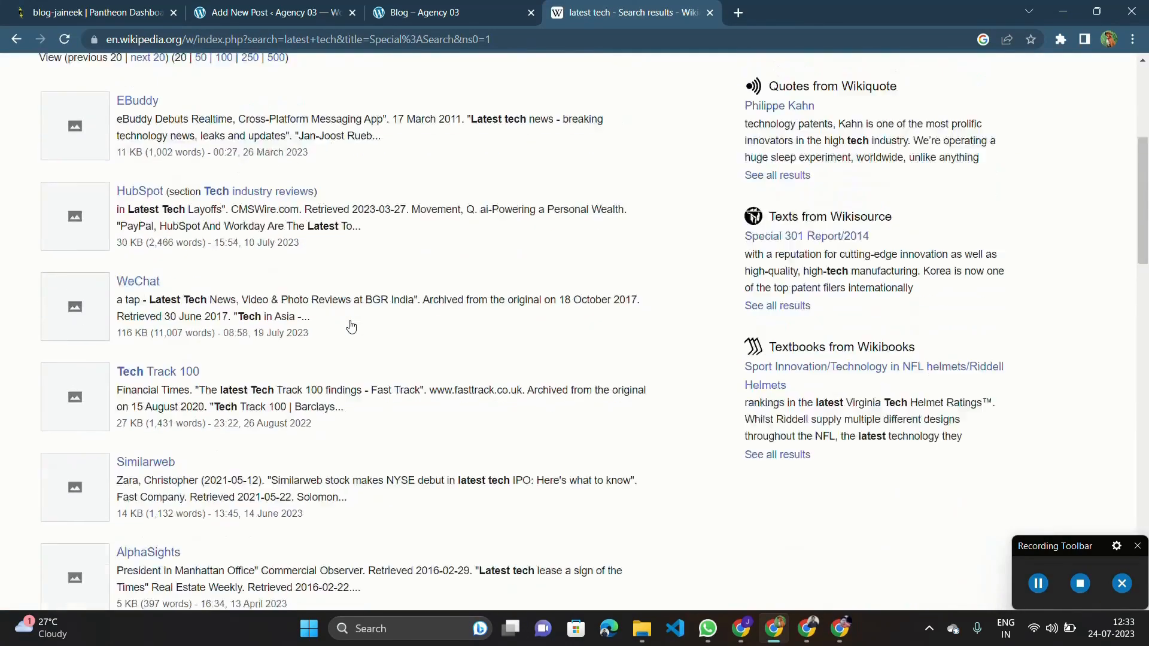
scroll(351, 326, up, 9)
scroll(351, 326, up, 3)
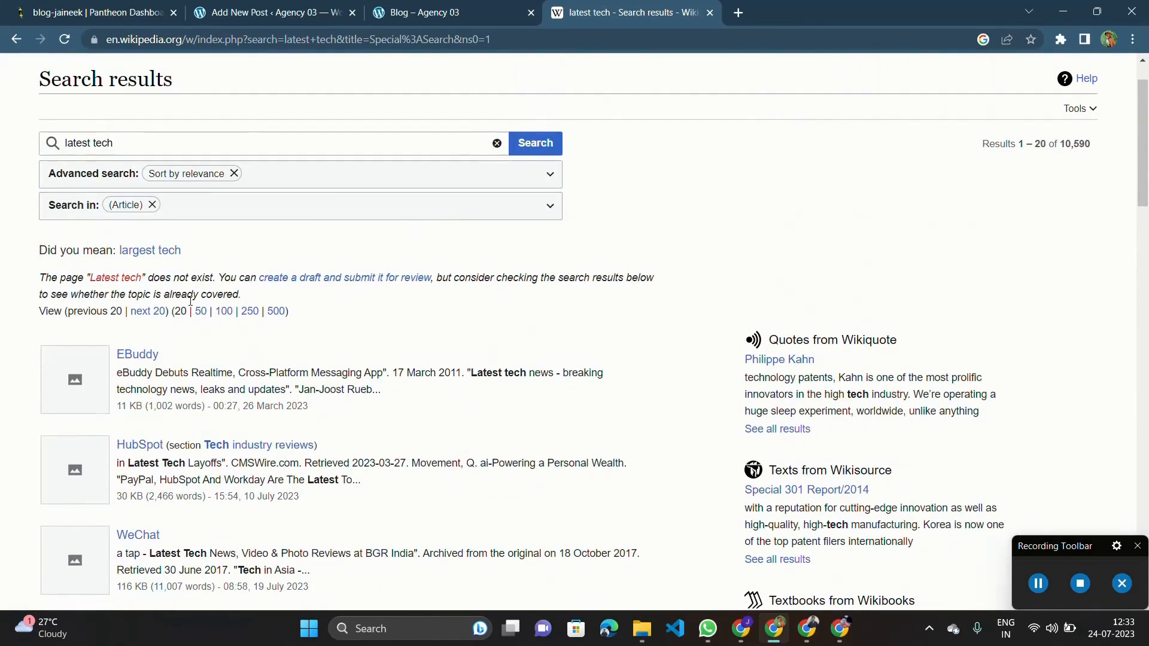
click(141, 357)
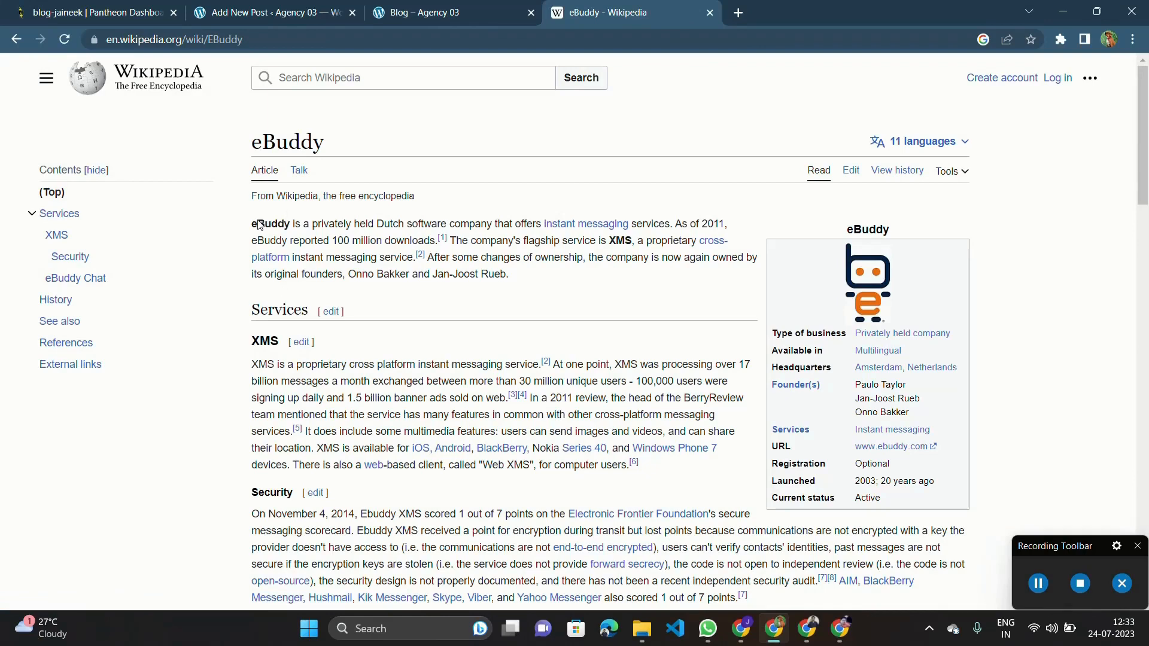
Step: Copy the eBuddy article text from its introduction through the Security heading into the body of the "Latest Technologies" post
drag(251, 230, 684, 494)
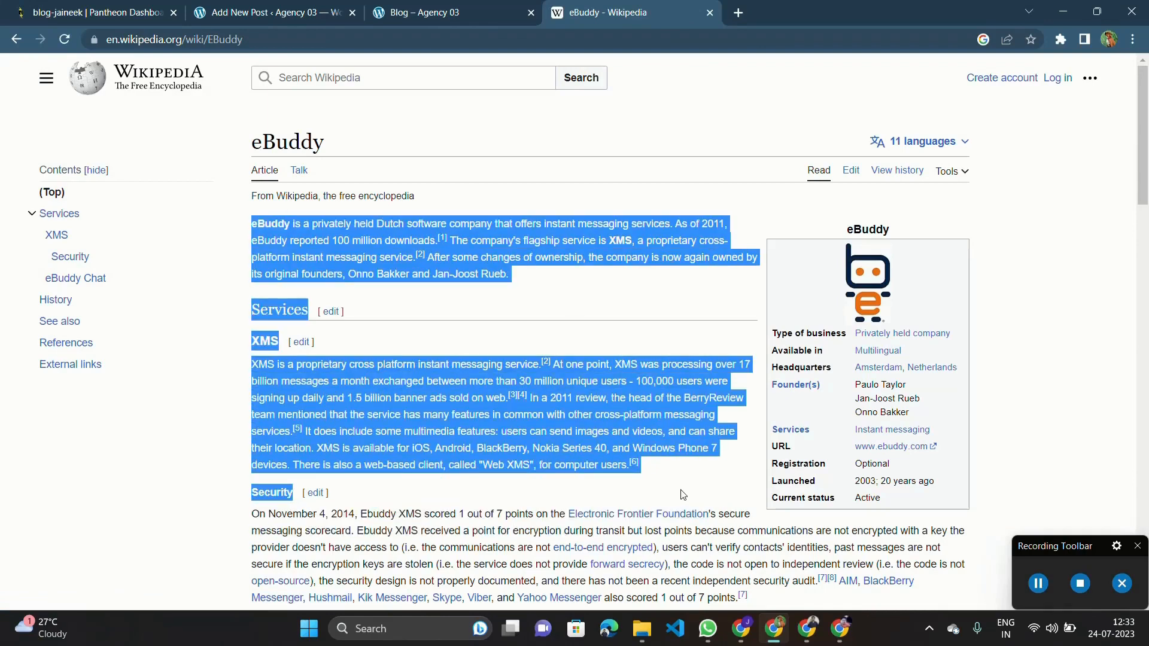
click(276, 7)
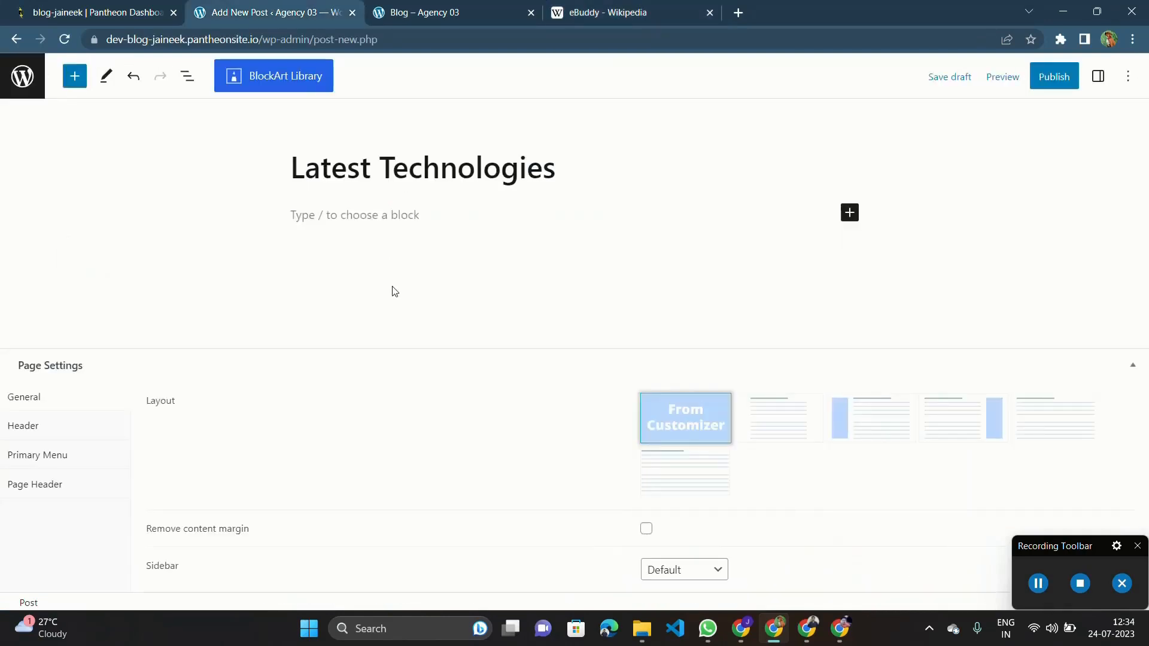
click(364, 237)
key(ctrl+v)
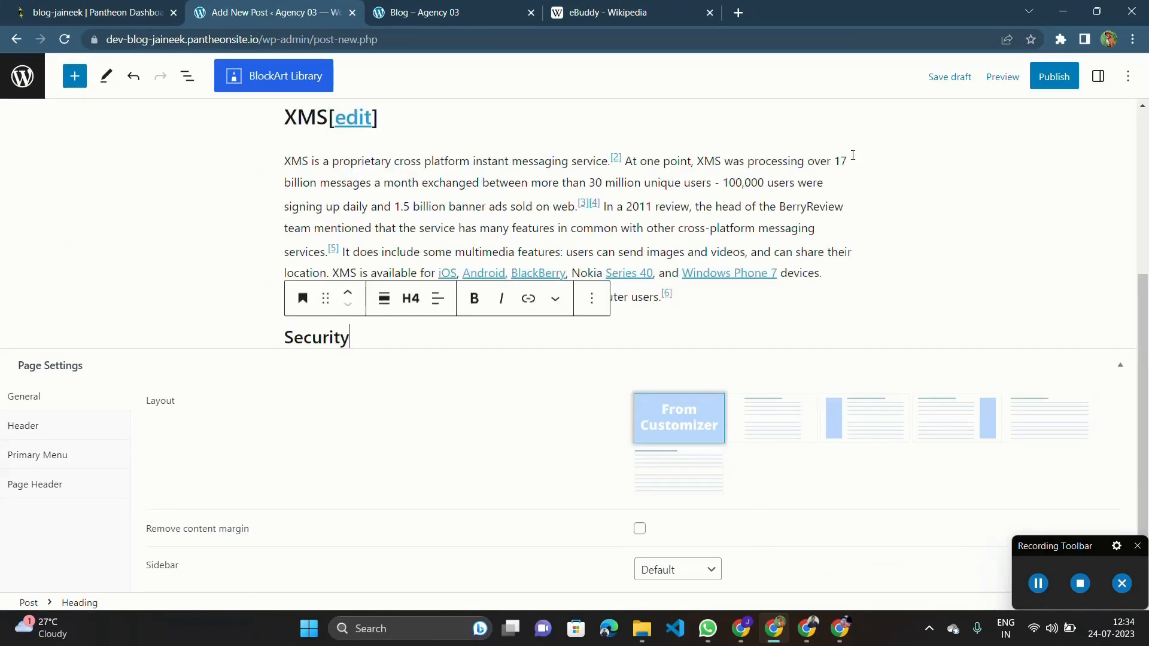
Step: Publish the "Latest Technologies" post and return to the list of all posts to check the entries
click(1054, 77)
click(956, 85)
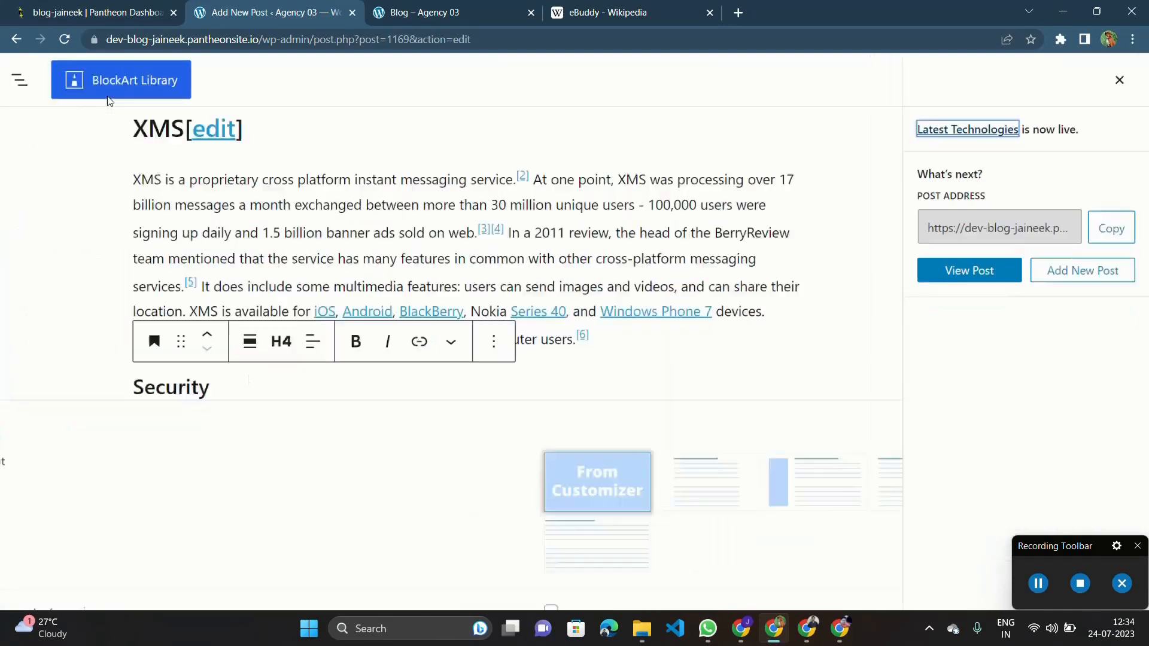
click(19, 84)
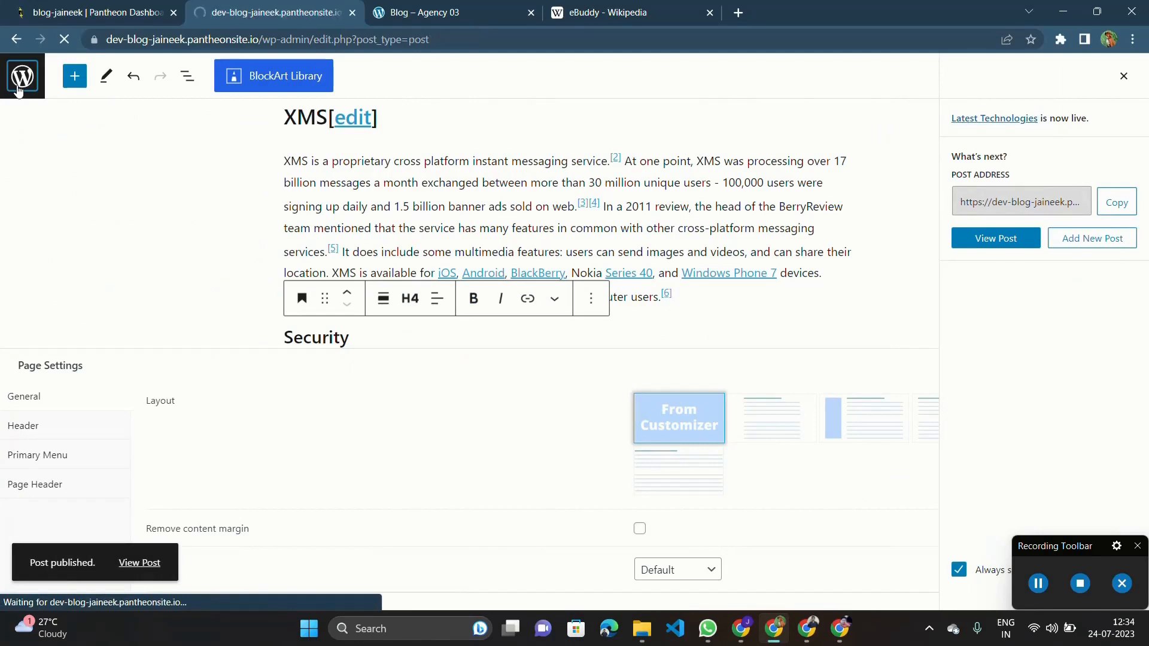
scroll(278, 316, down, 7)
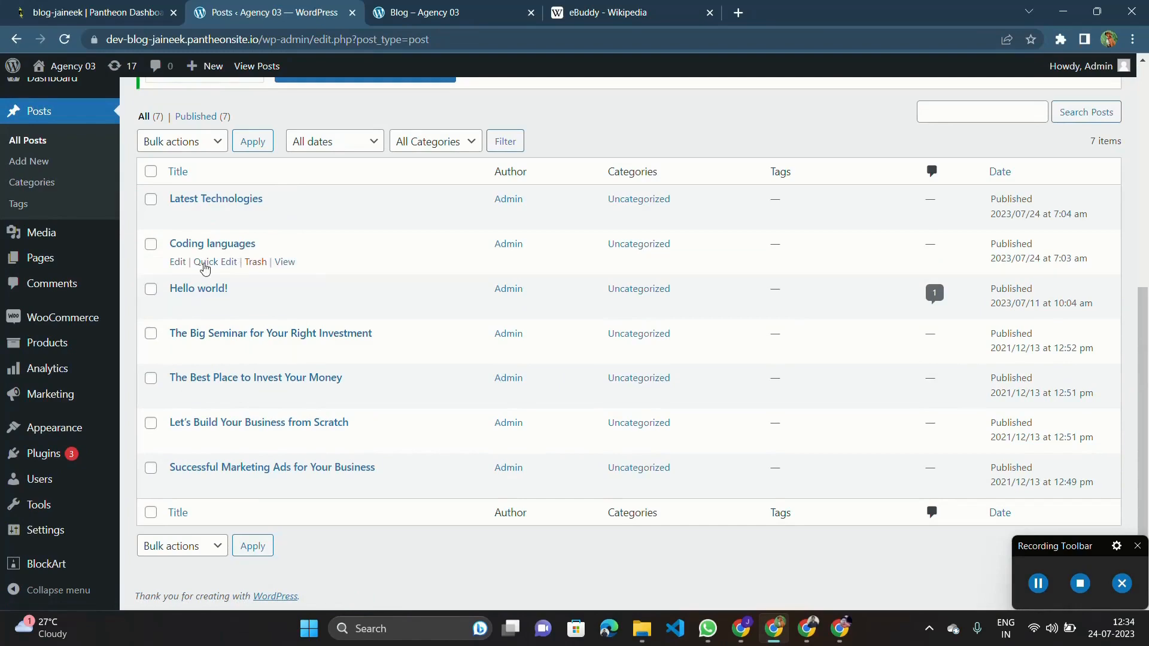
Step: Open the Home front page for editing from the list of all pages
click(40, 262)
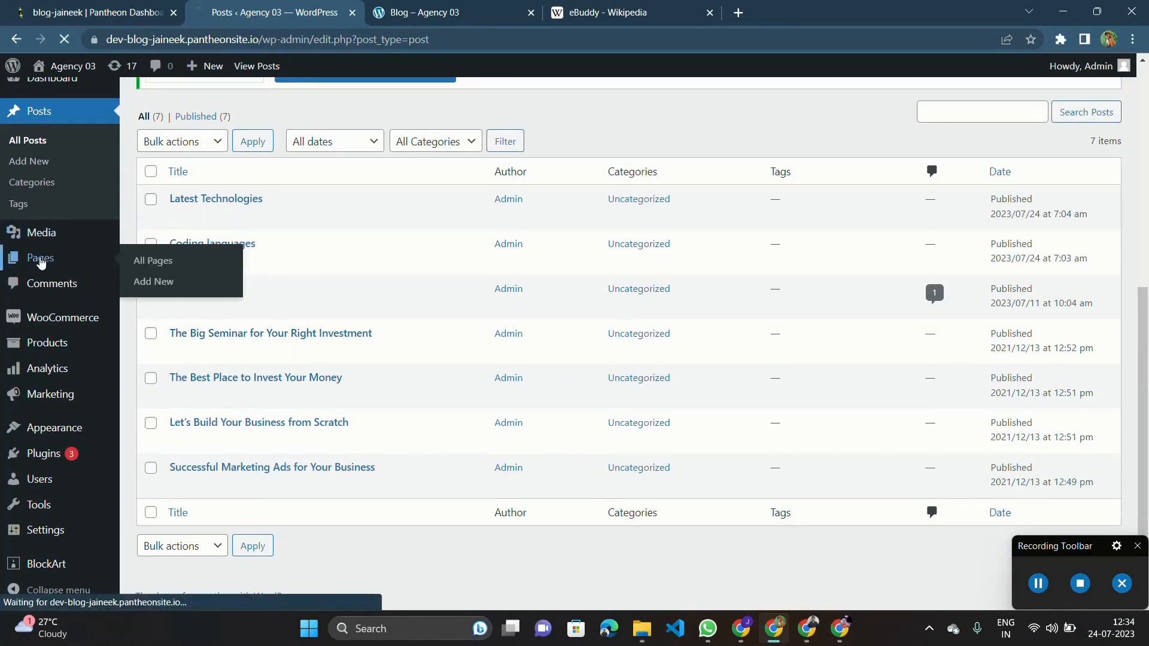
scroll(306, 340, down, 5)
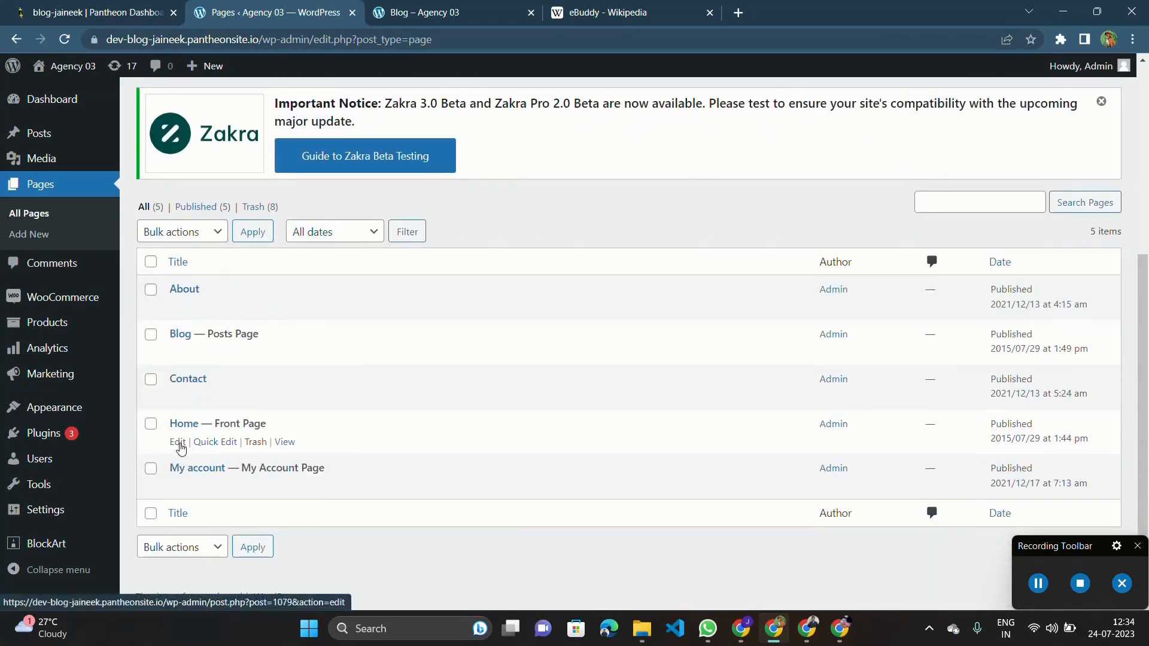
click(178, 442)
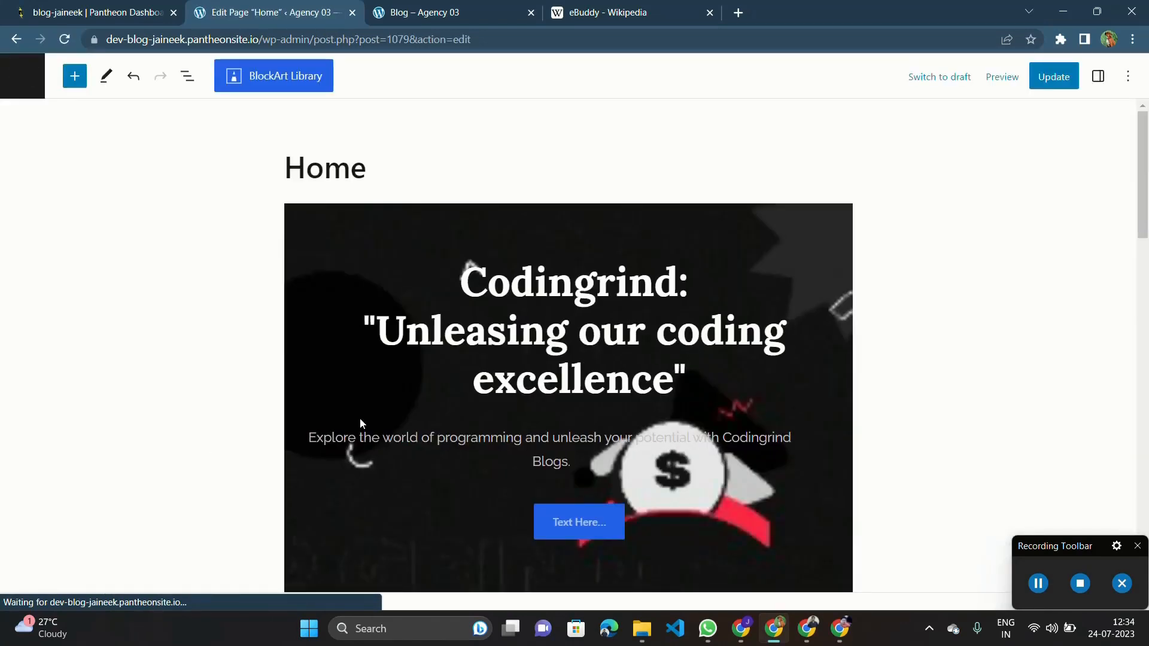
Step: Insert the "Image at left" posts pattern between the "Latest Blog post on coding" section and the green statistics section
scroll(425, 422, down, 10)
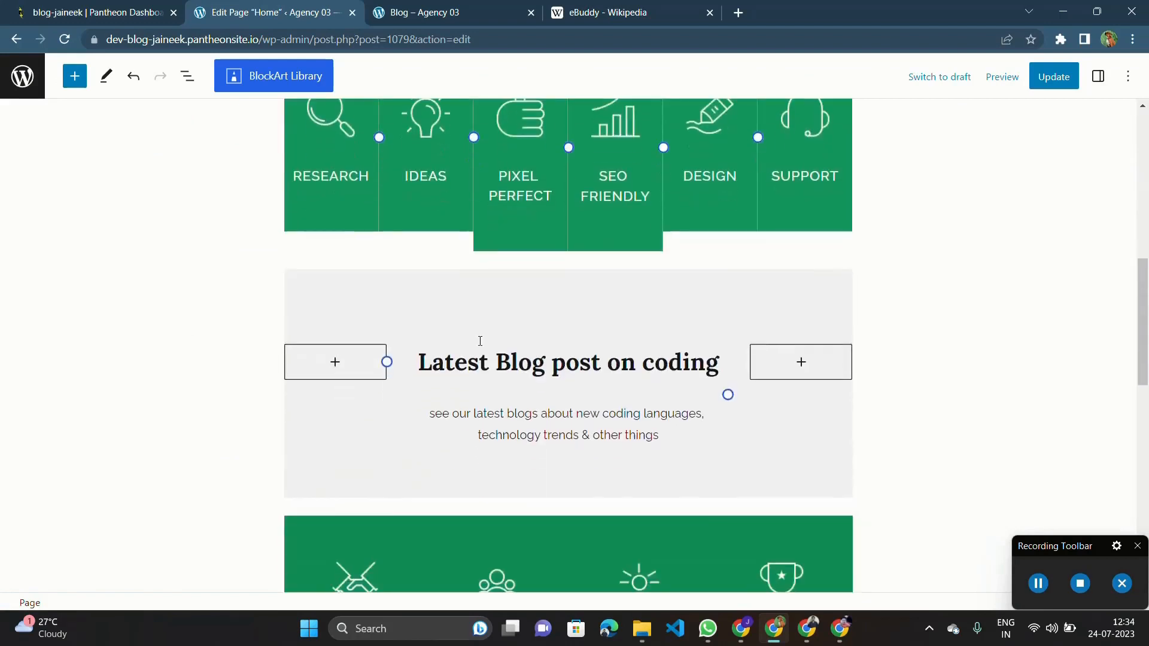
scroll(542, 455, down, 3)
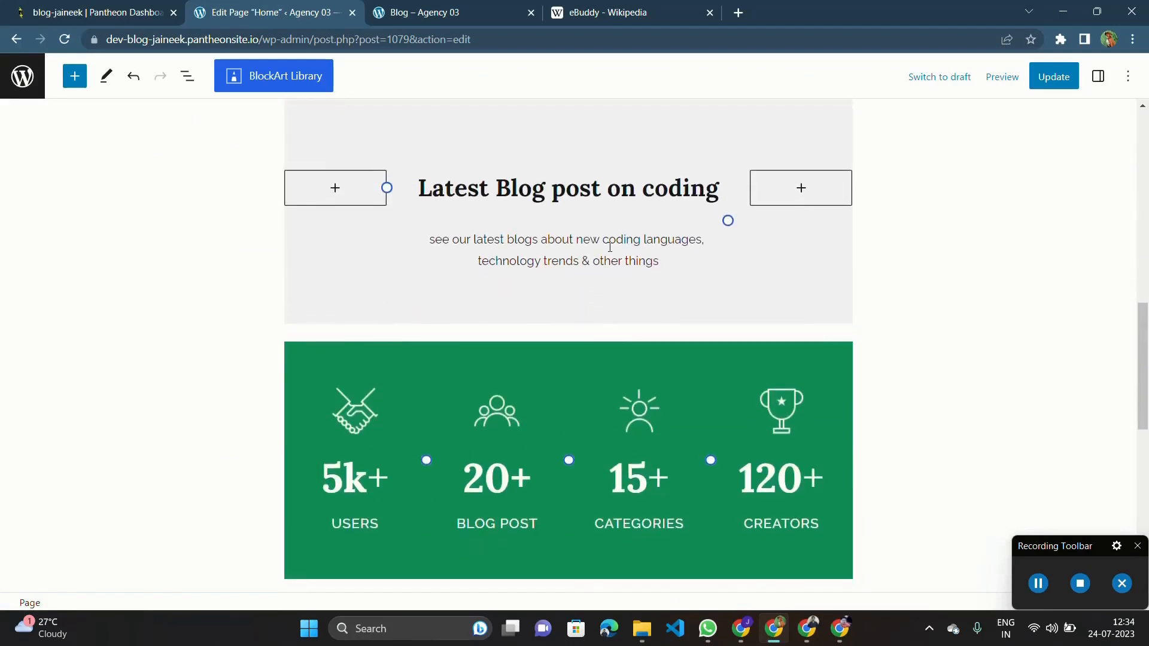
click(635, 192)
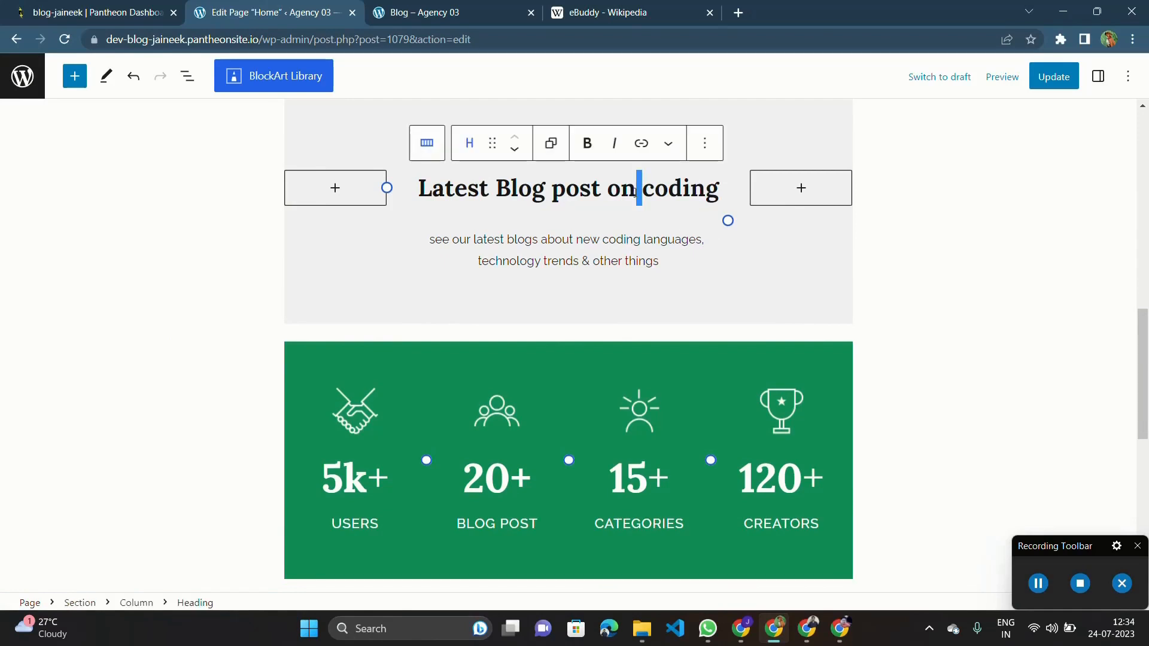
double_click(672, 194)
click(680, 284)
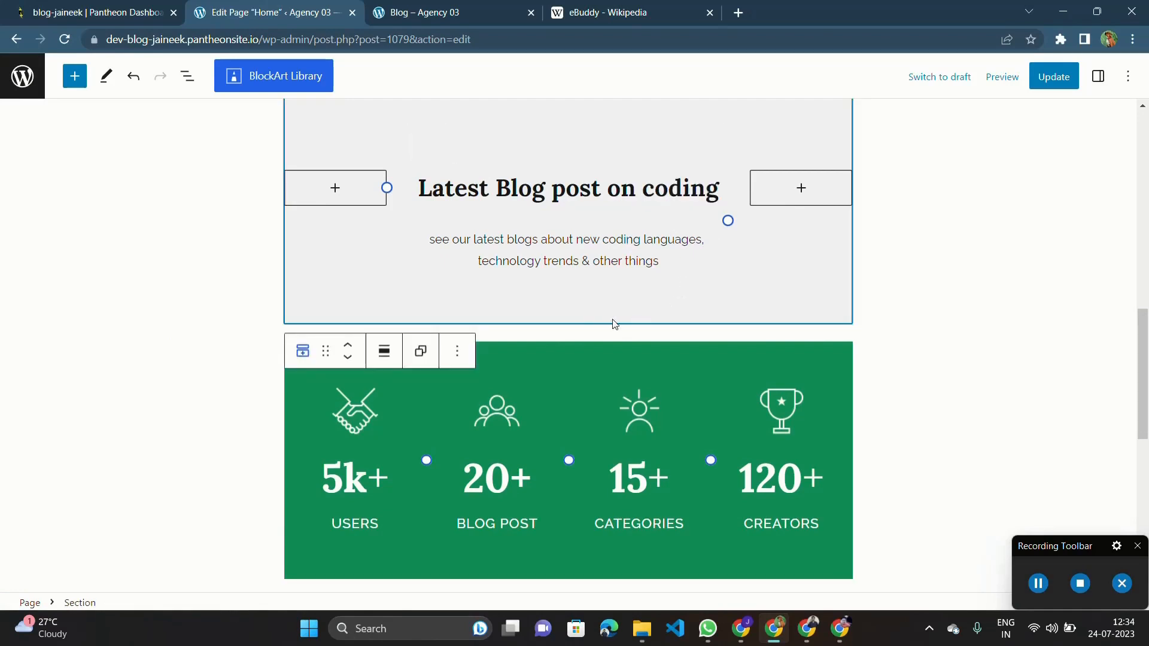
click(570, 334)
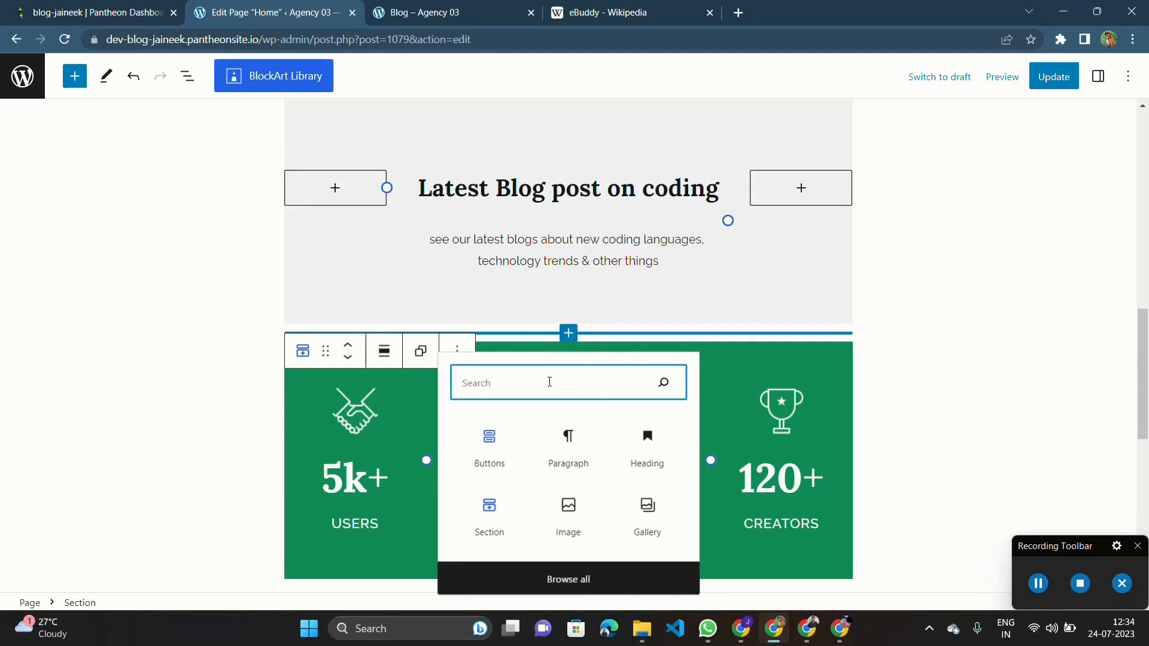
text(pos)
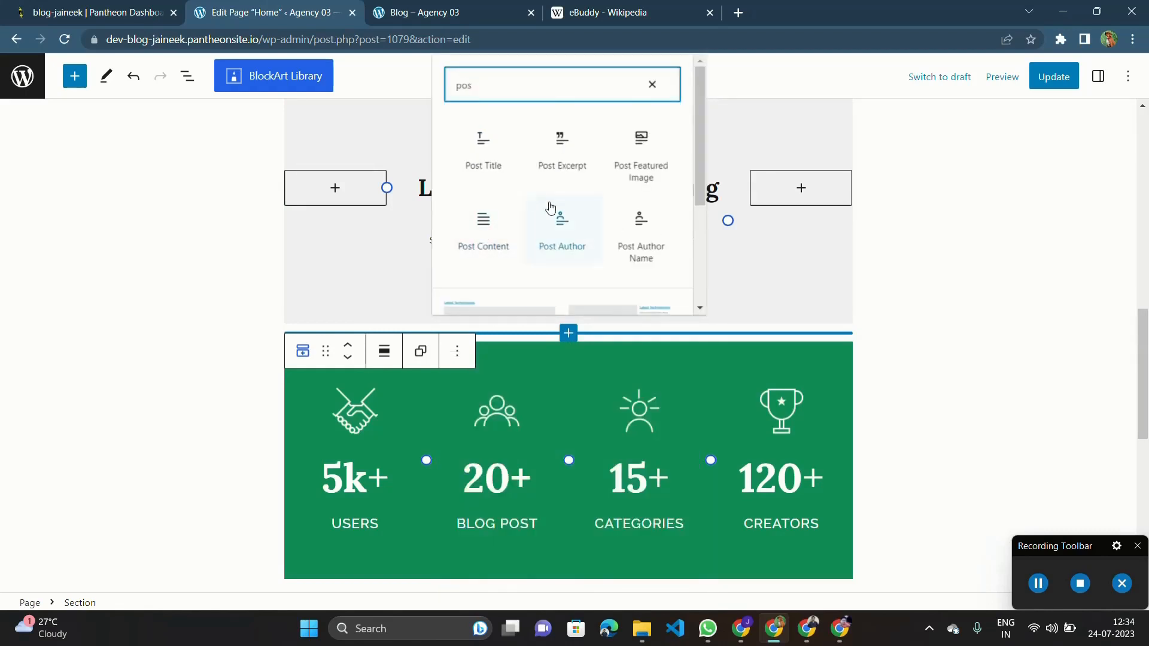
scroll(550, 206, down, 3)
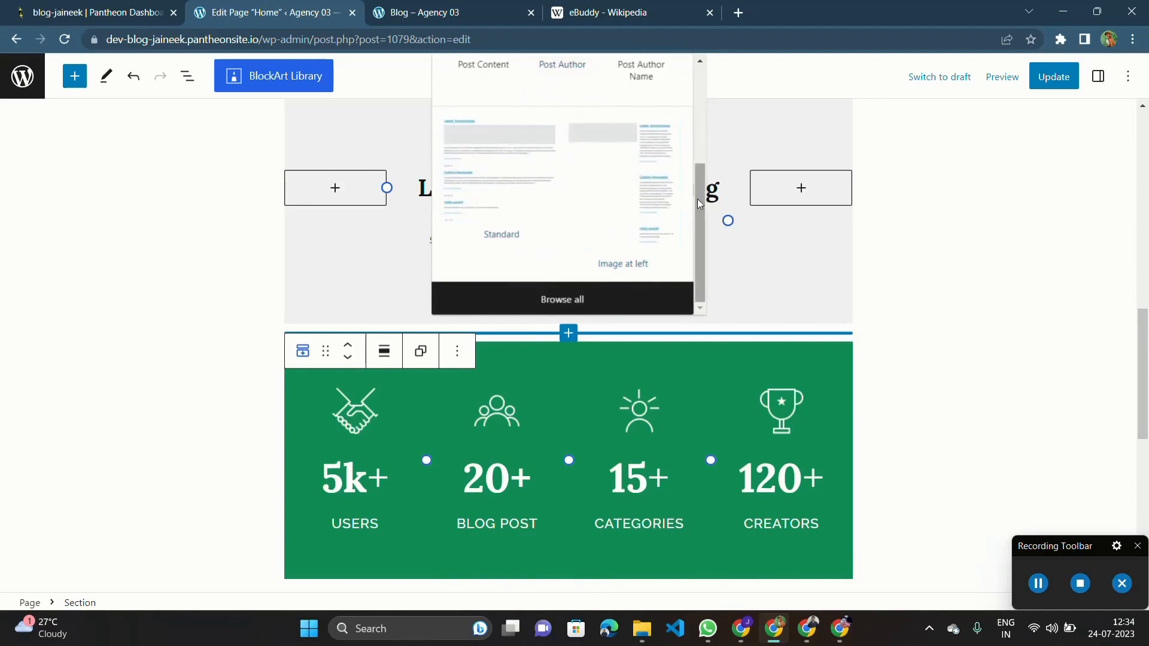
click(610, 193)
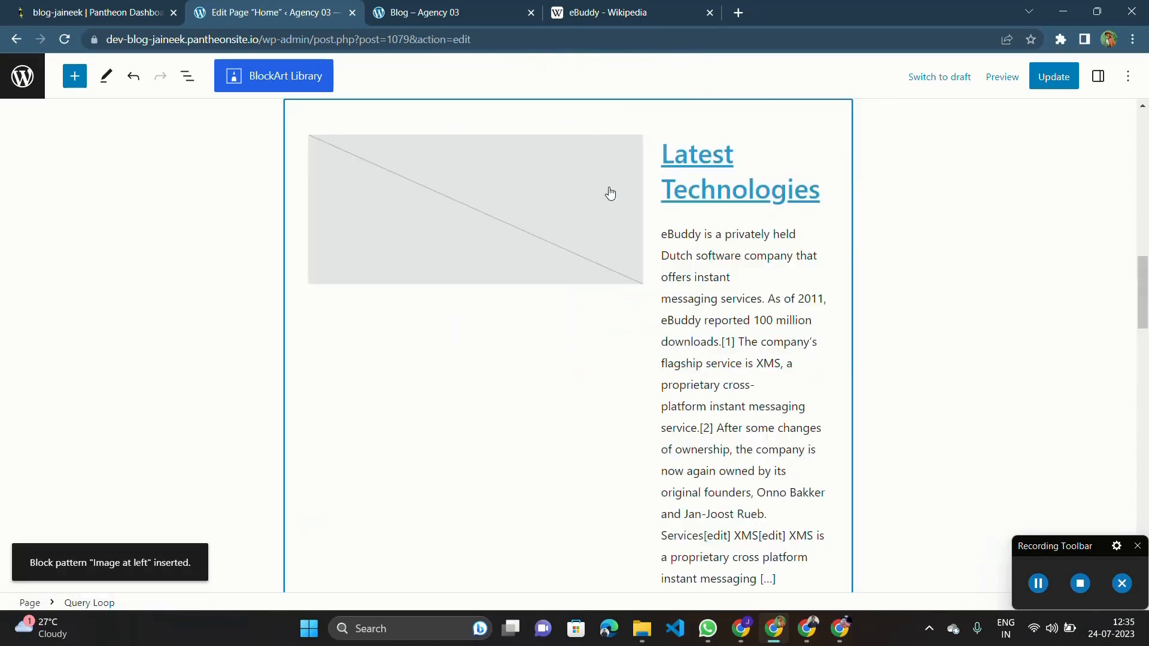
Step: Review the layout of the inserted post list on the Home page and undo its insertion
scroll(575, 329, down, 20)
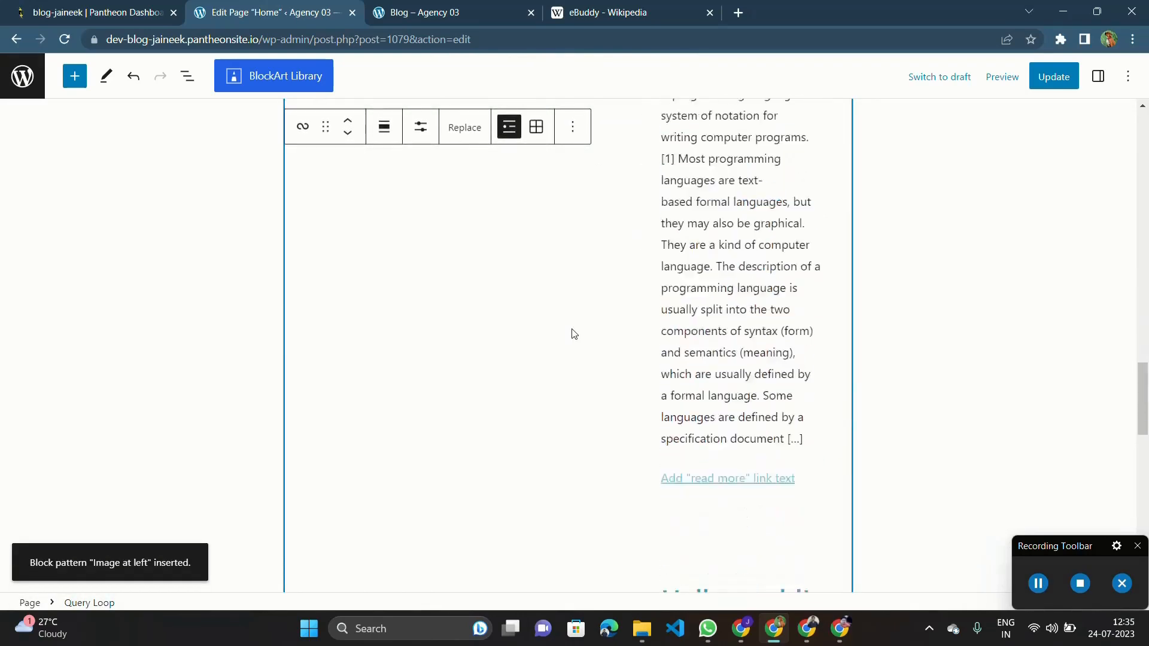
scroll(572, 331, up, 15)
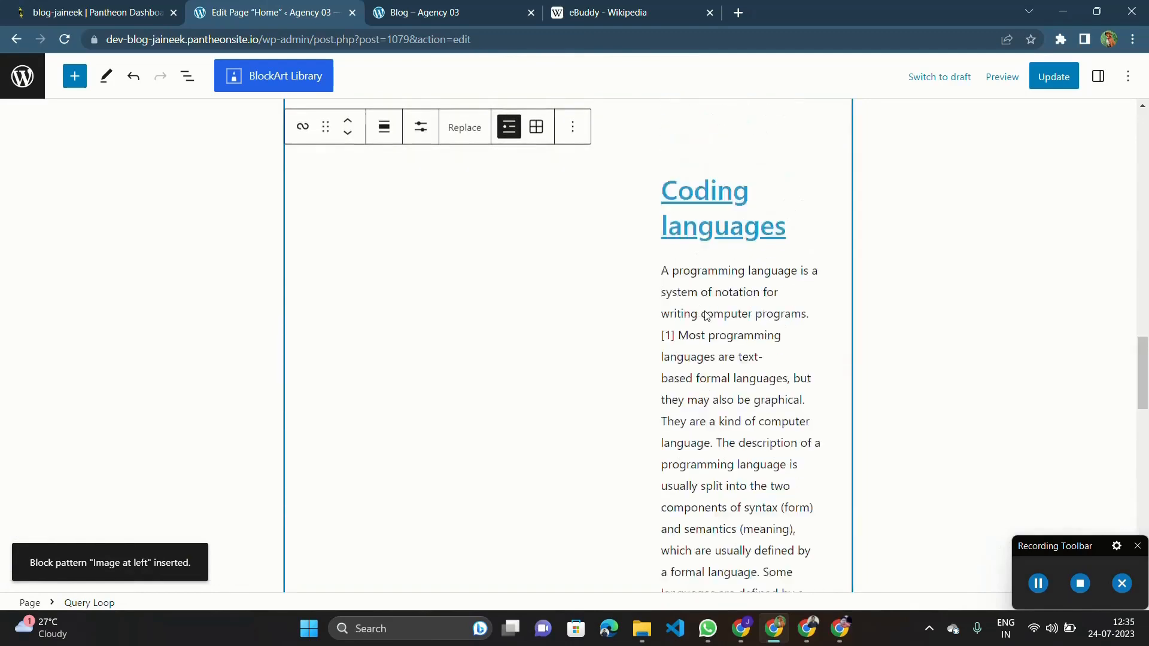
scroll(683, 381, down, 7)
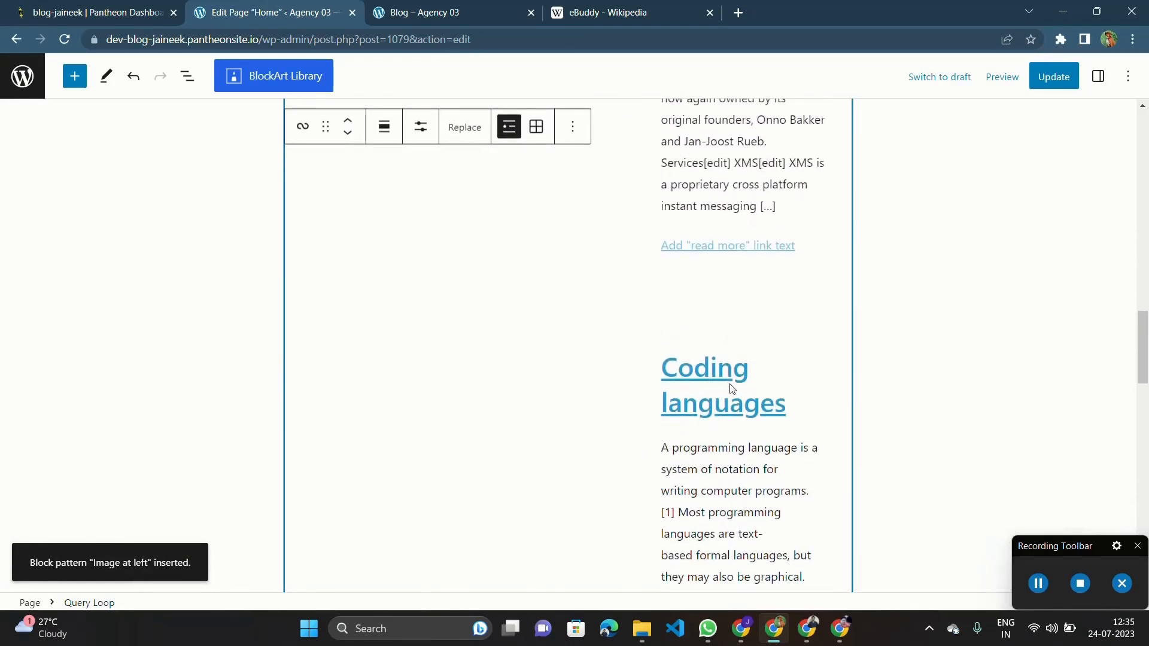
scroll(719, 419, down, 7)
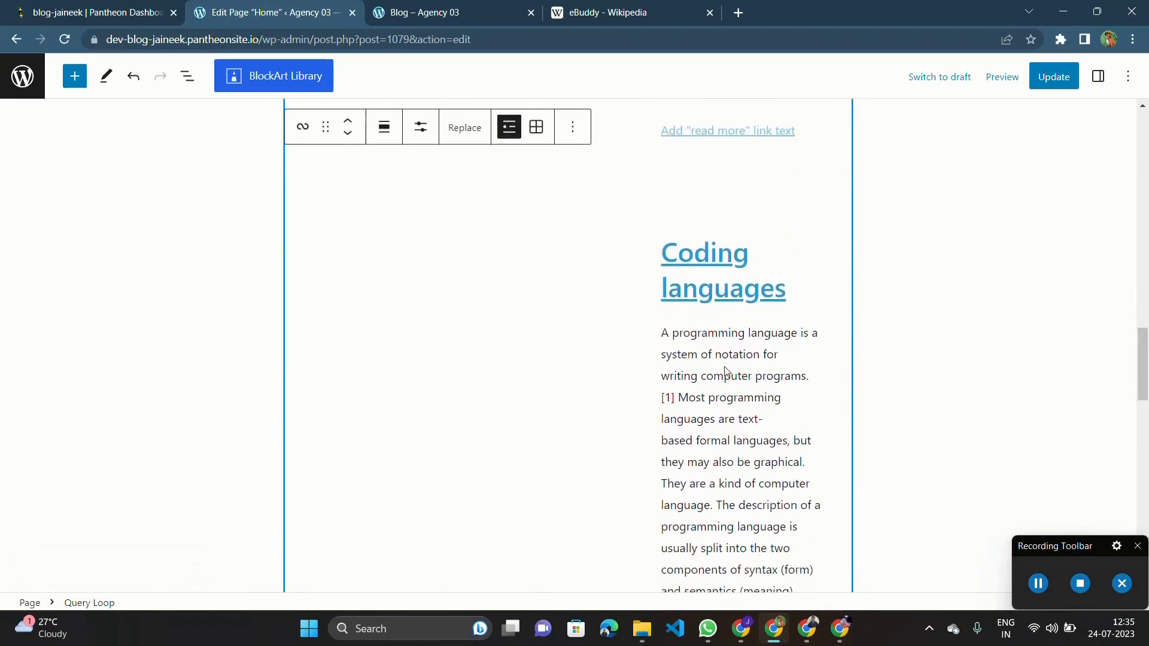
scroll(725, 374, up, 5)
scroll(726, 371, up, 8)
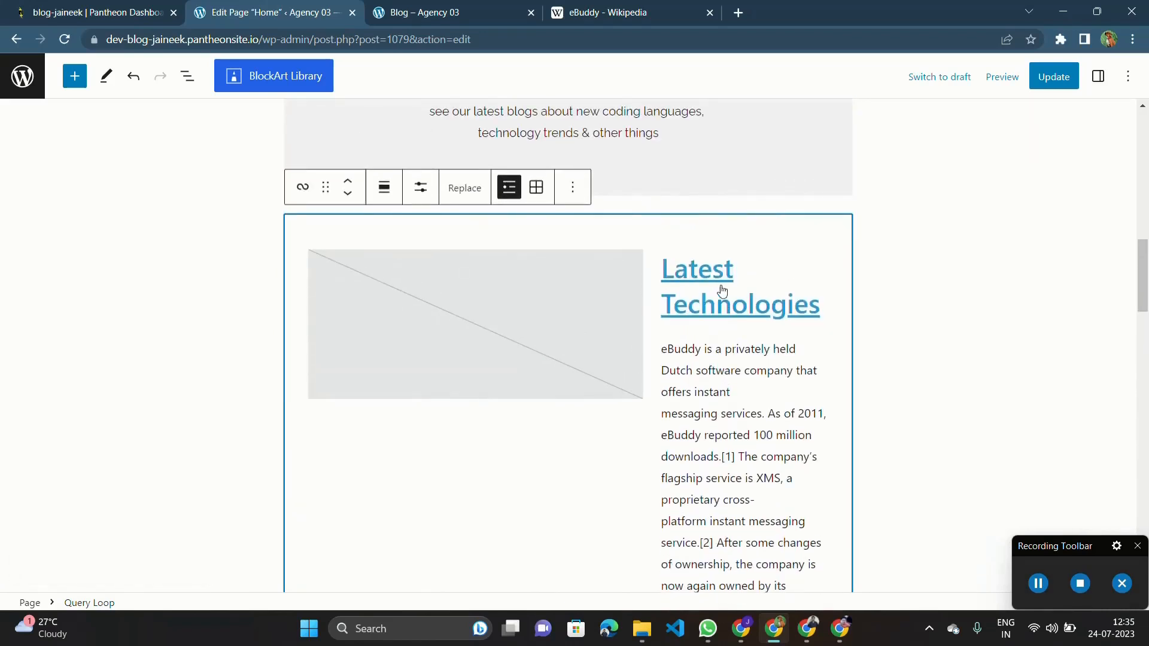
scroll(597, 541, up, 6)
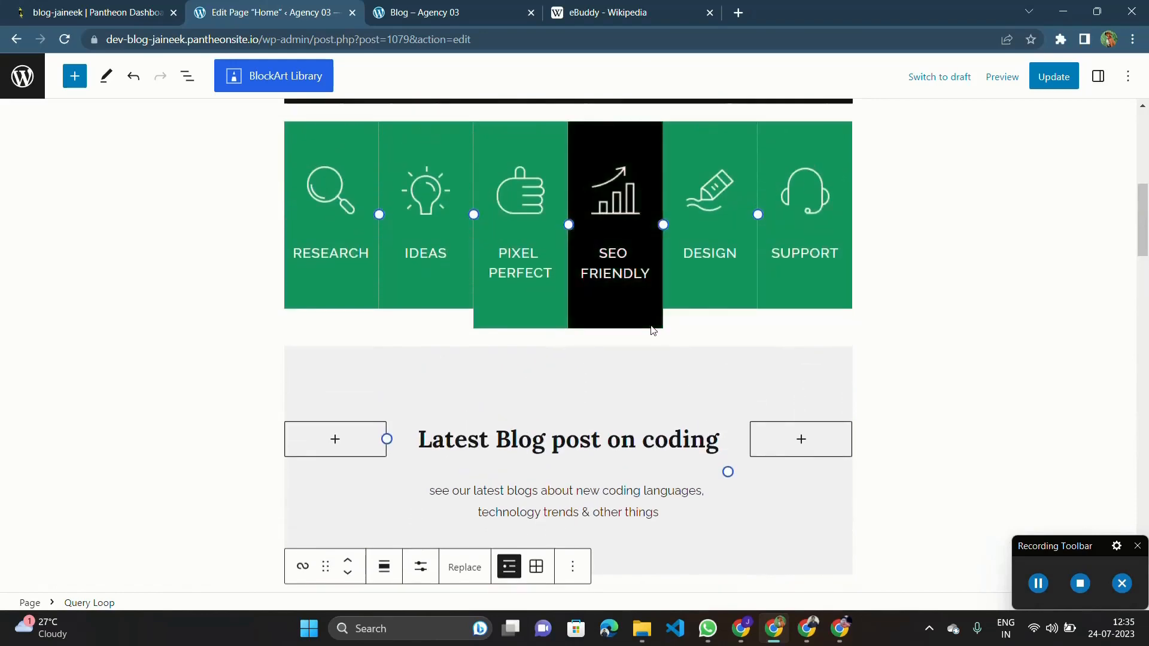
scroll(652, 328, down, 15)
scroll(486, 392, down, 10)
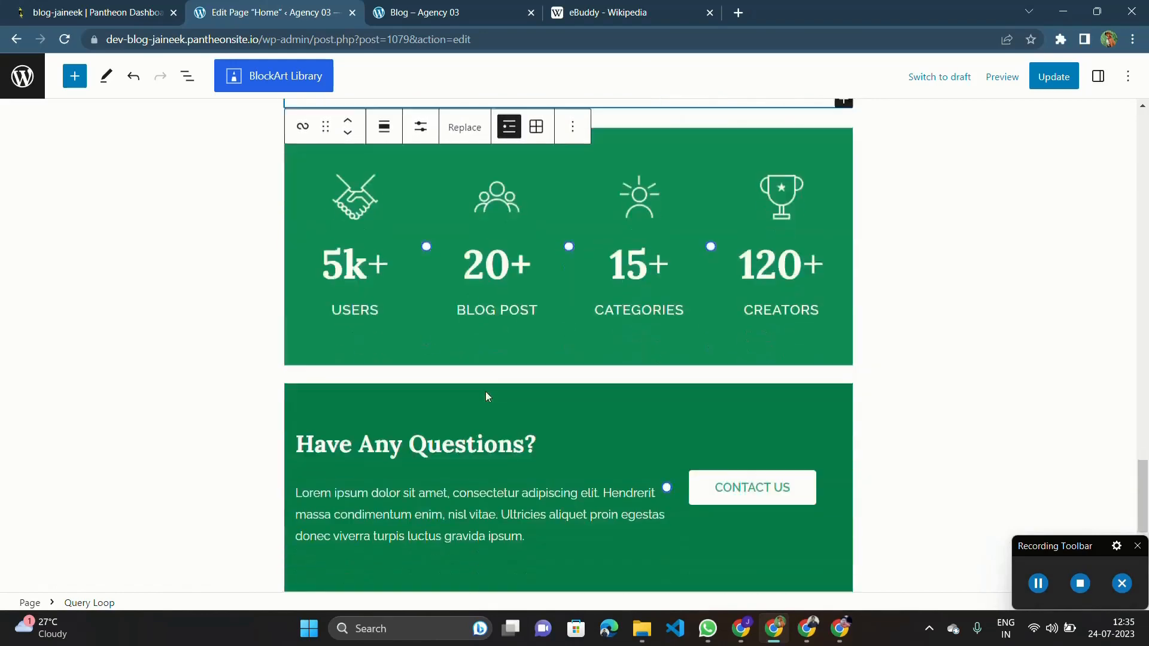
scroll(609, 200, up, 10)
scroll(611, 203, up, 10)
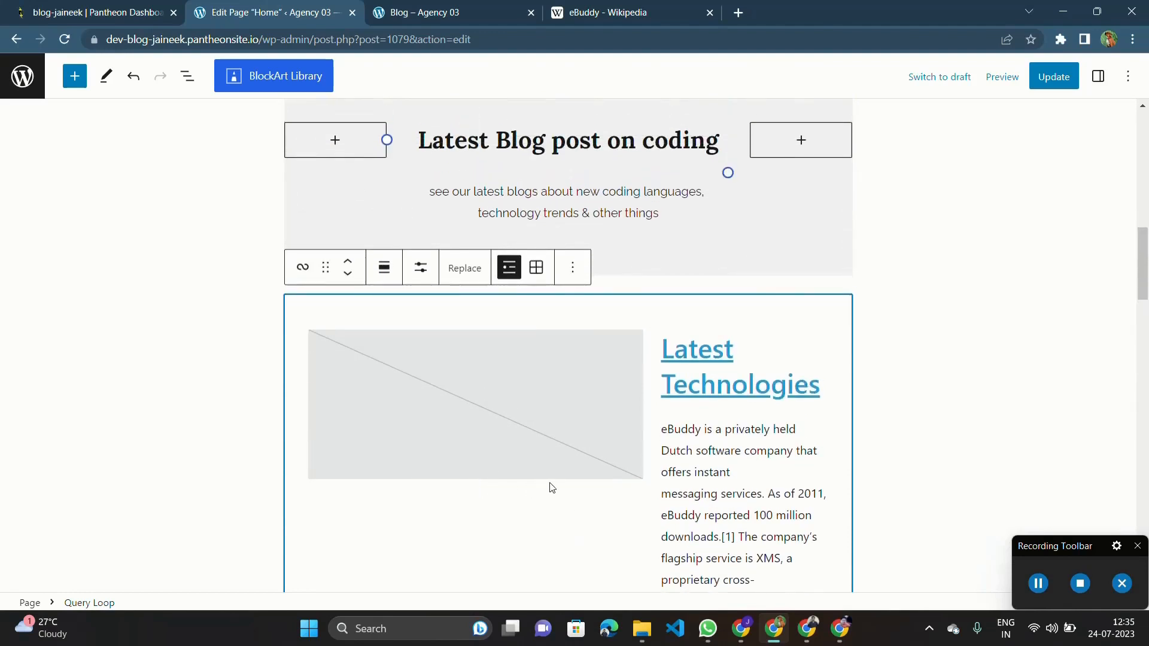
key(ctrl+z)
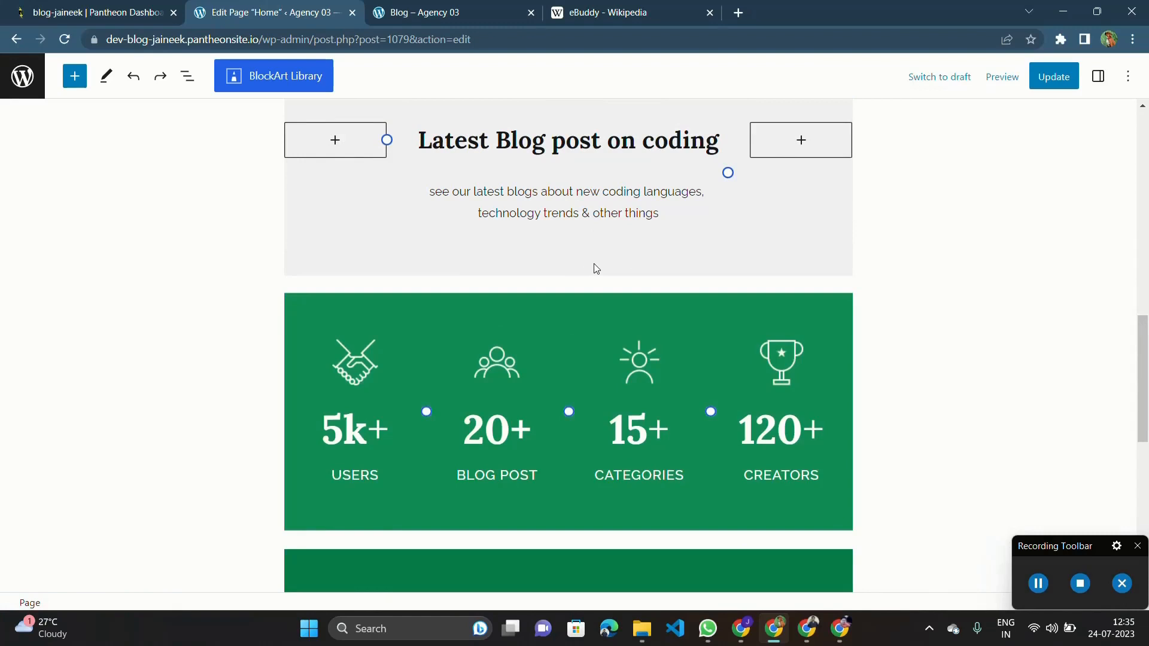
Step: Update the Home page and return to the list of all pages
click(1063, 85)
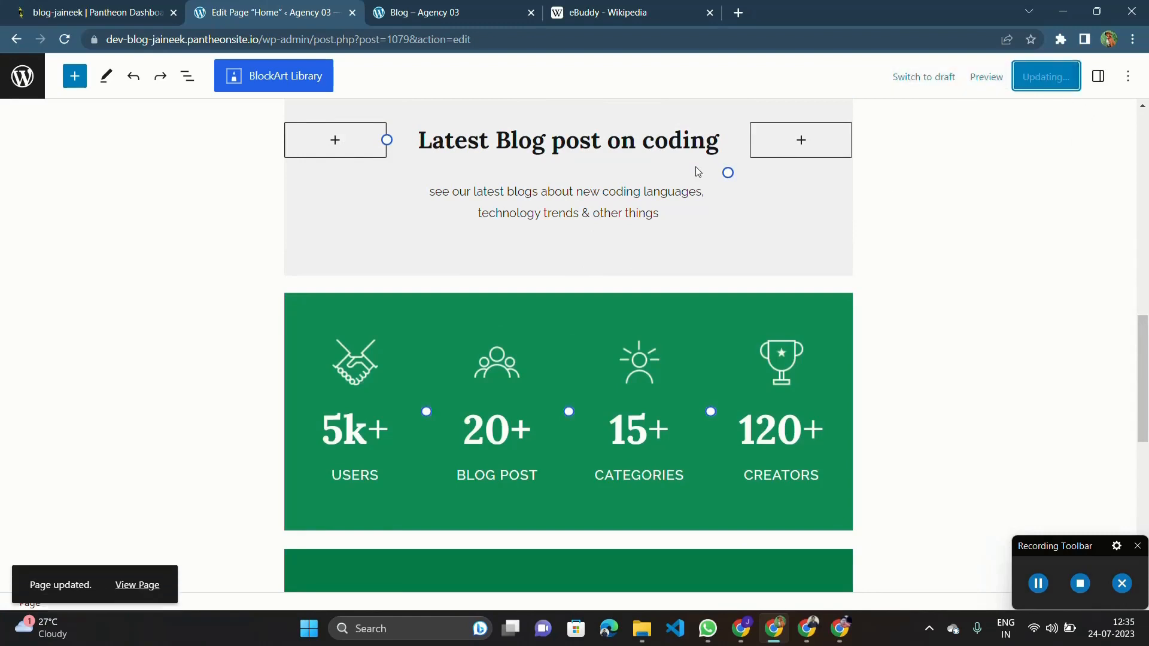
click(33, 83)
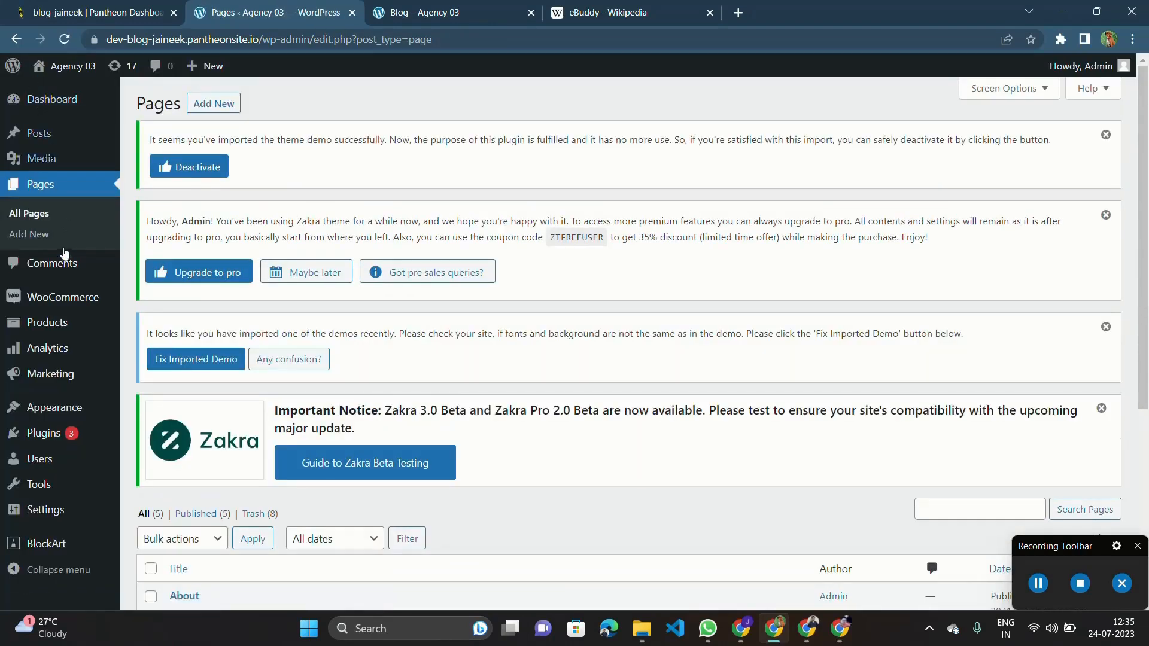
scroll(213, 395, down, 5)
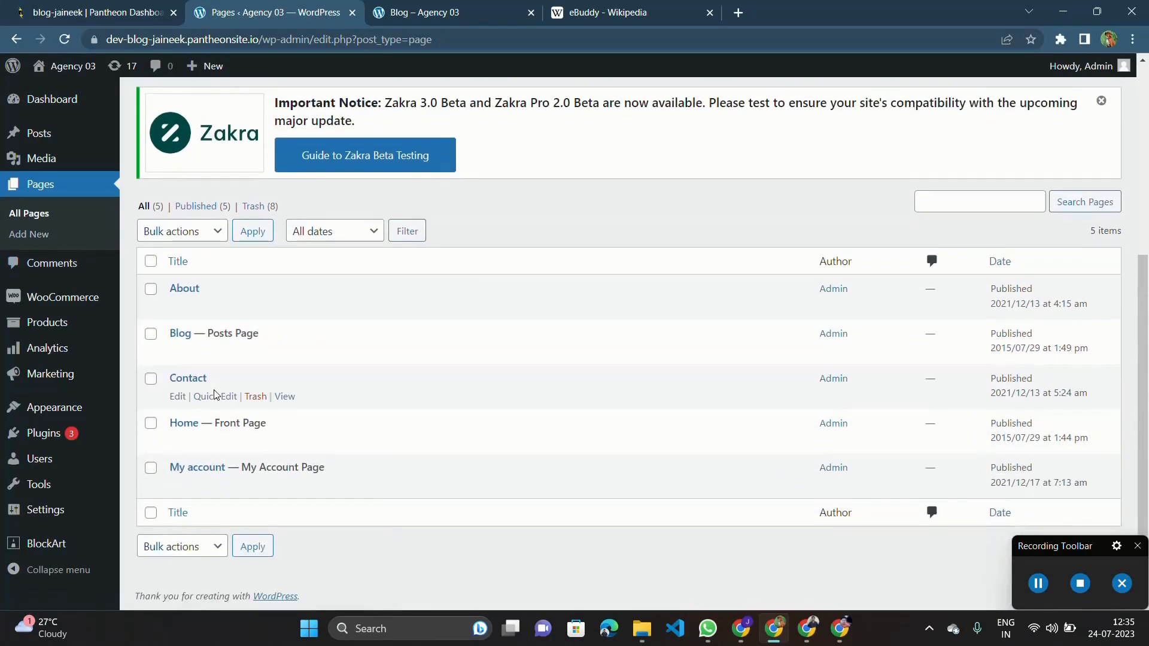
Step: Open the page for adding new plugins and search for "post grid"
click(66, 436)
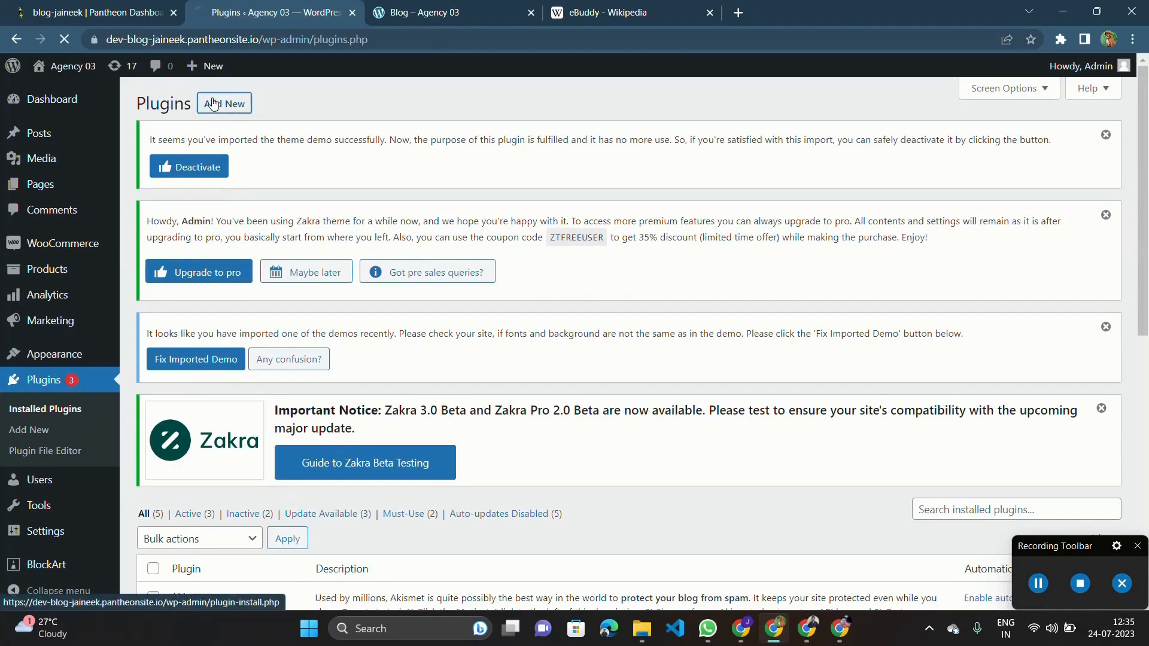
click(214, 104)
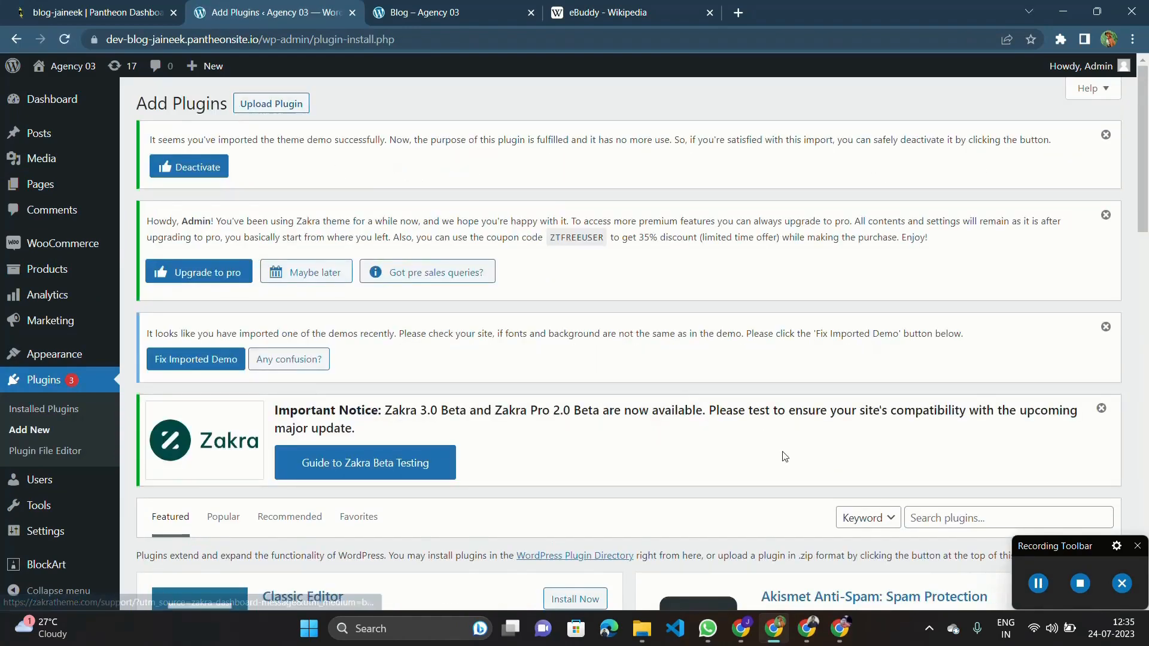
scroll(785, 457, down, 2)
click(944, 411)
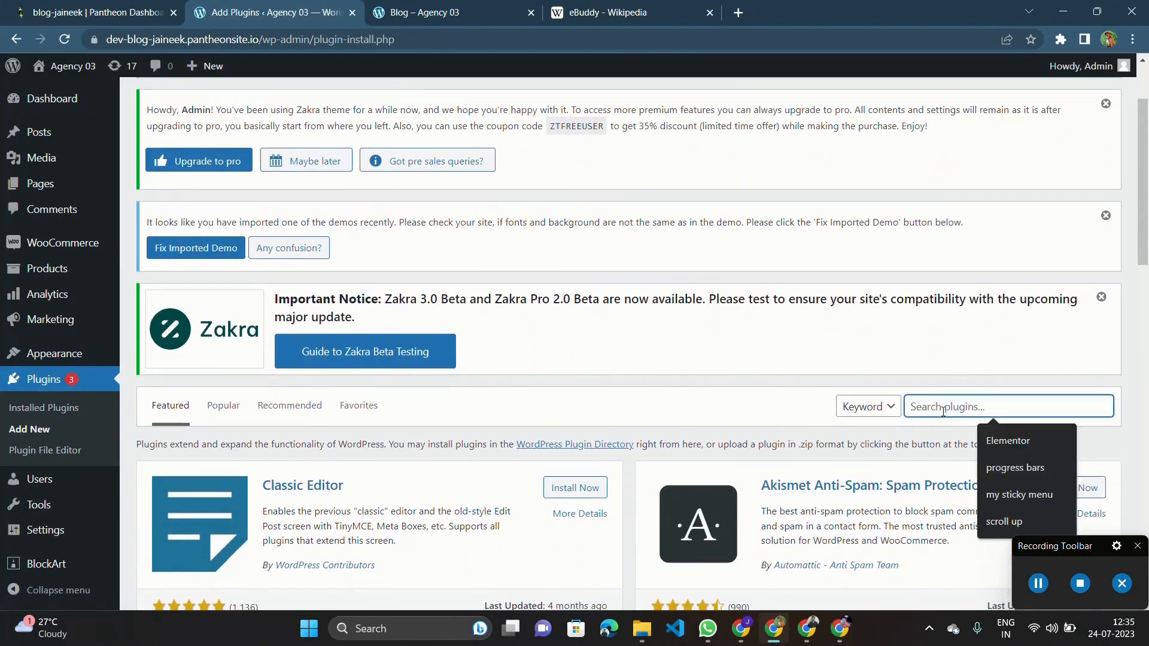
text(post grid)
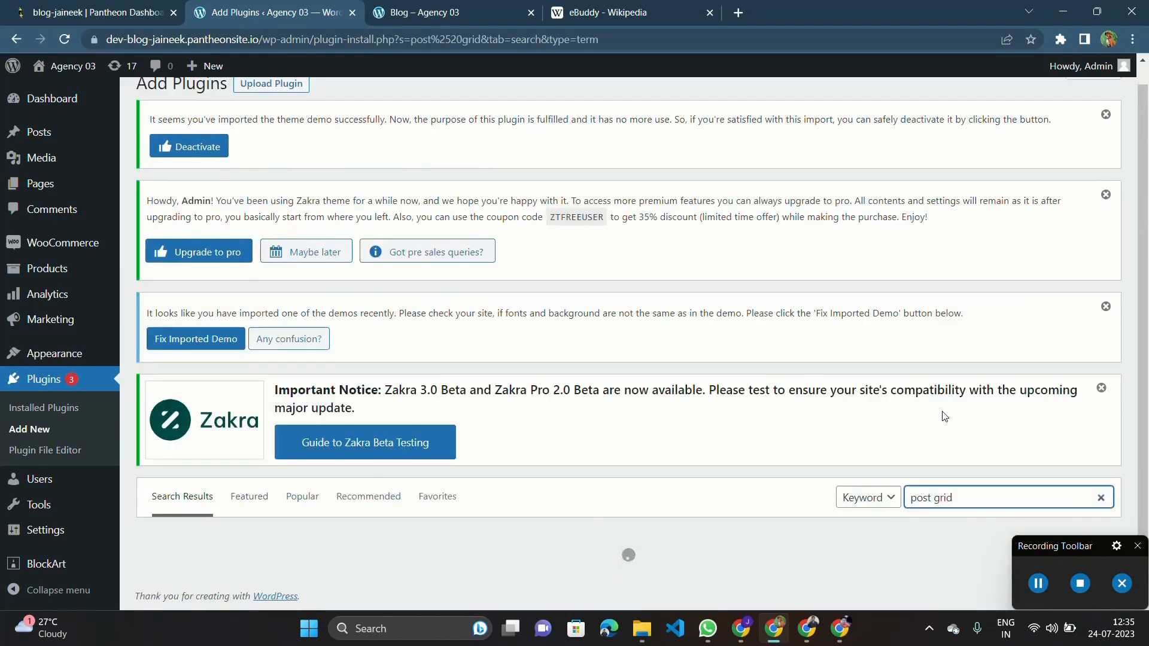
Step: Look through the "post grid" plugin results to compare the available post grid plugins
scroll(944, 416, down, 7)
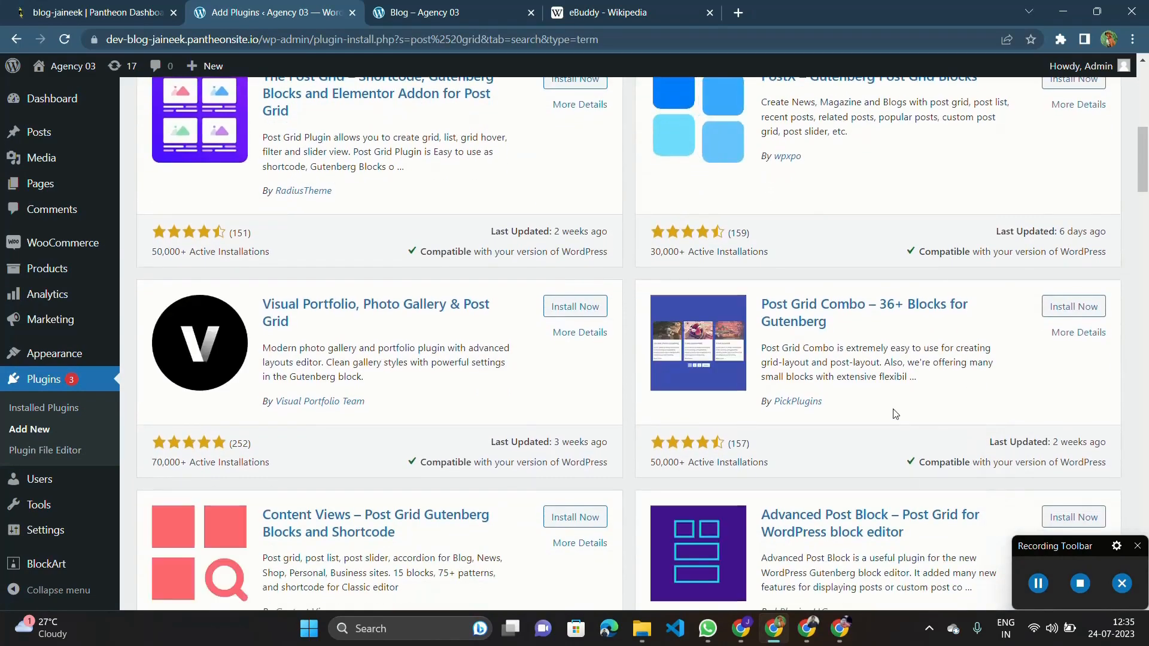
scroll(894, 413, down, 5)
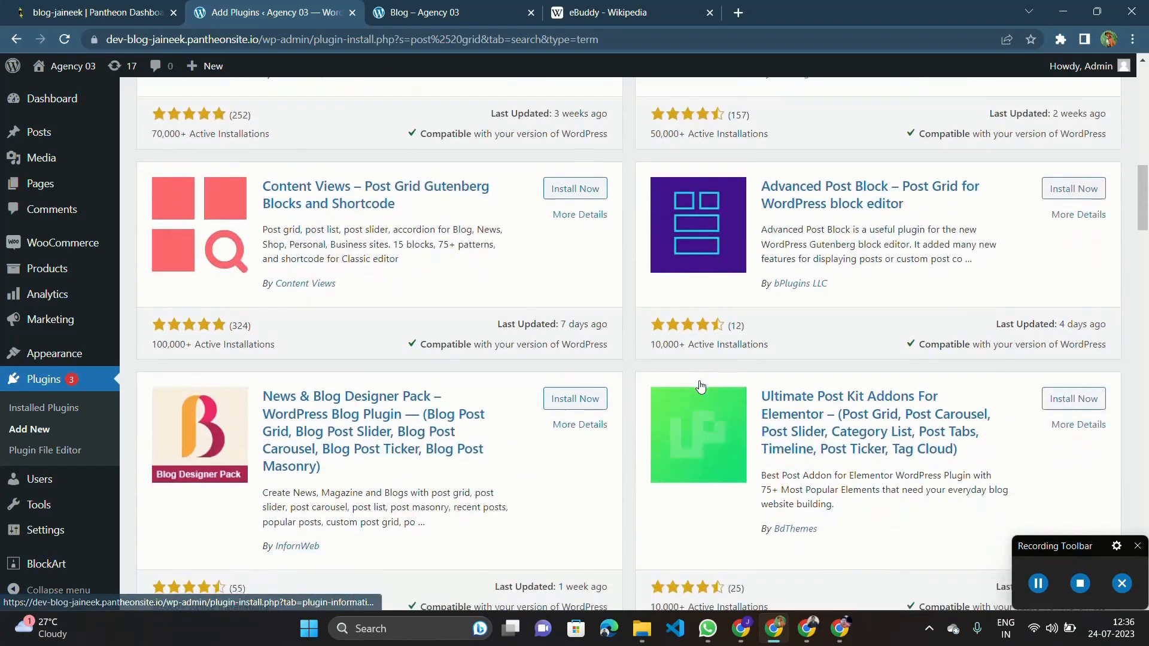
scroll(701, 386, up, 11)
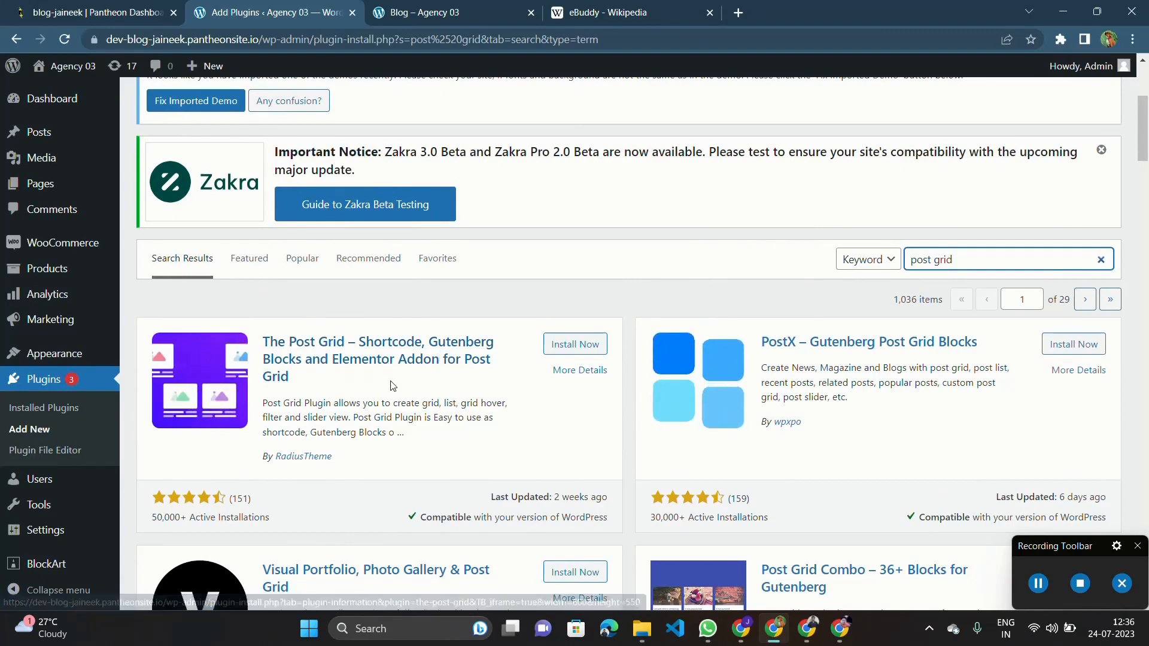
scroll(664, 452, down, 5)
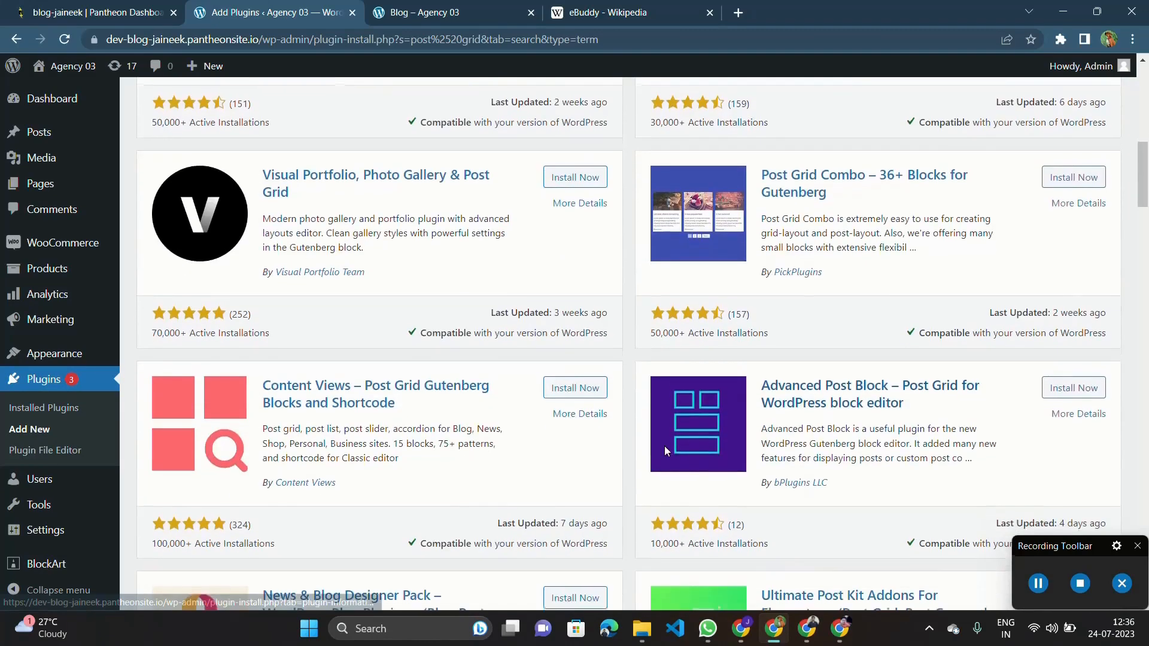
scroll(665, 451, down, 7)
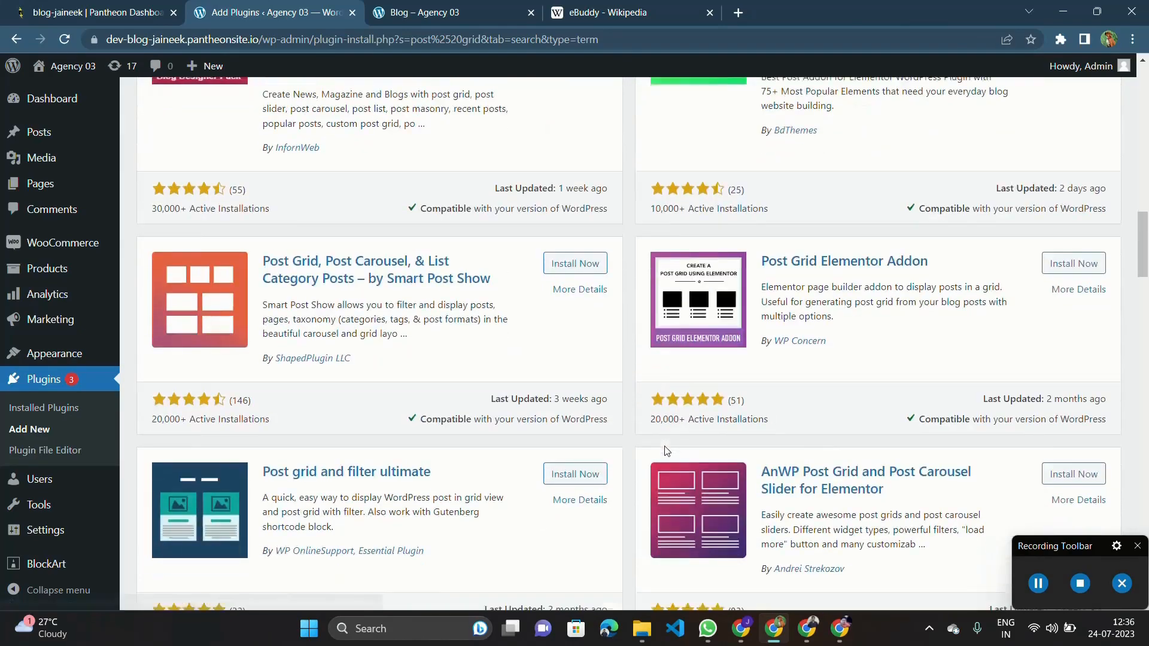
scroll(667, 452, down, 1)
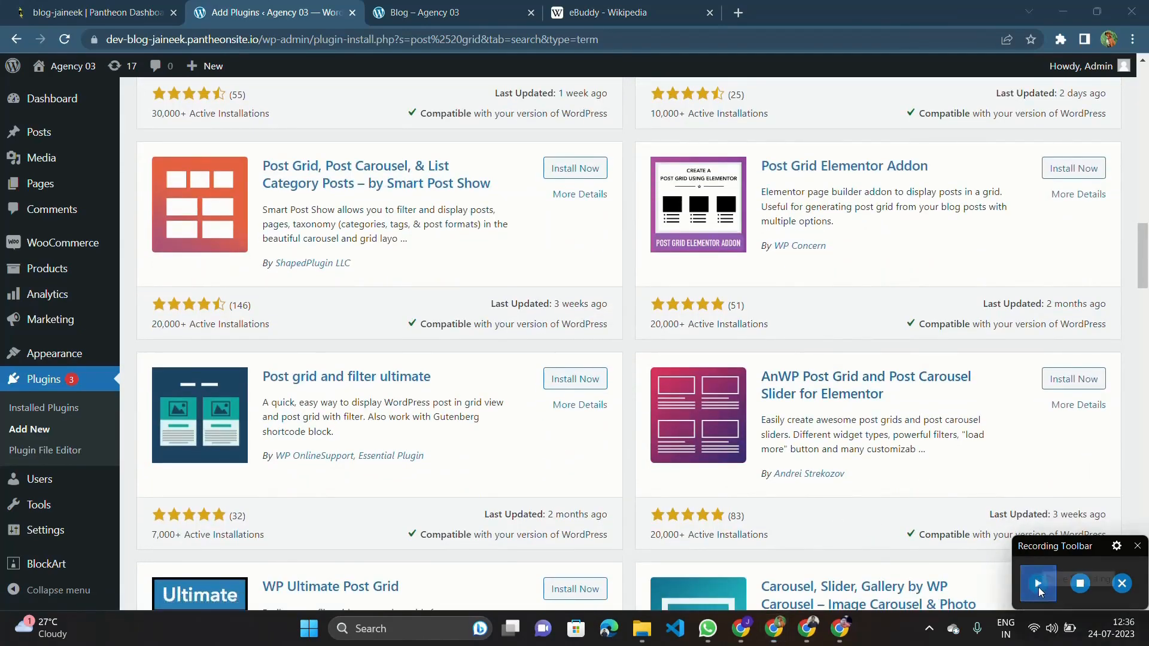
scroll(687, 470, up, 8)
scroll(686, 470, up, 6)
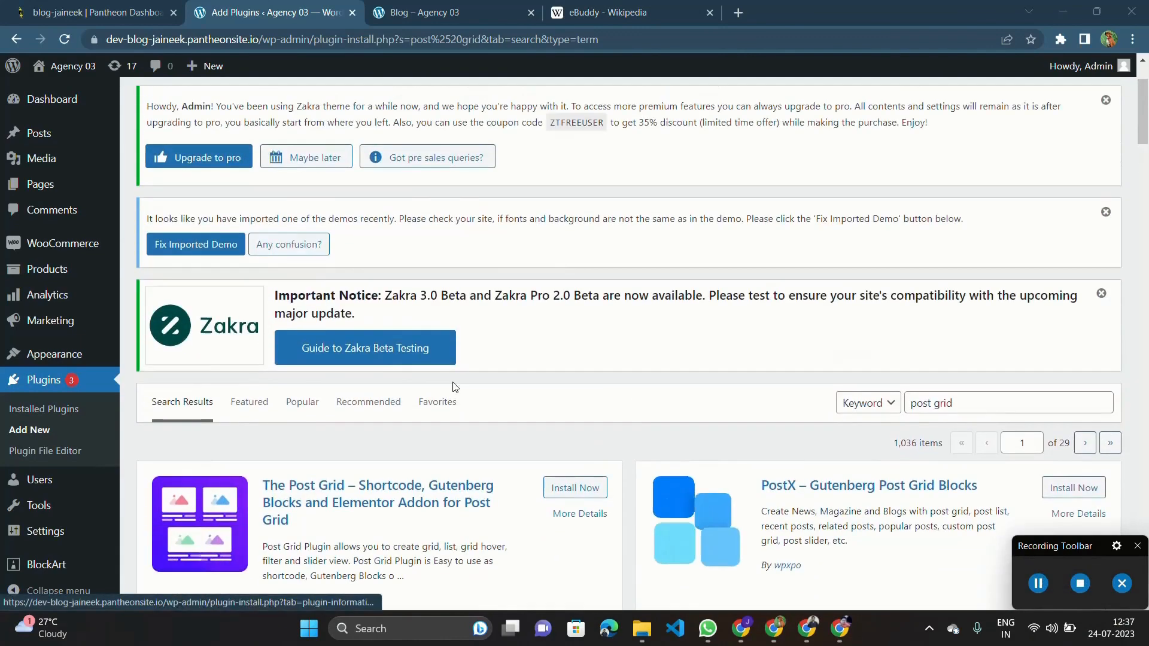
Step: Install and activate the plugin "The Post Grid – Shortcode, Gutenberg Blocks and Elementor Addon for Post Grid"
scroll(293, 395, down, 2)
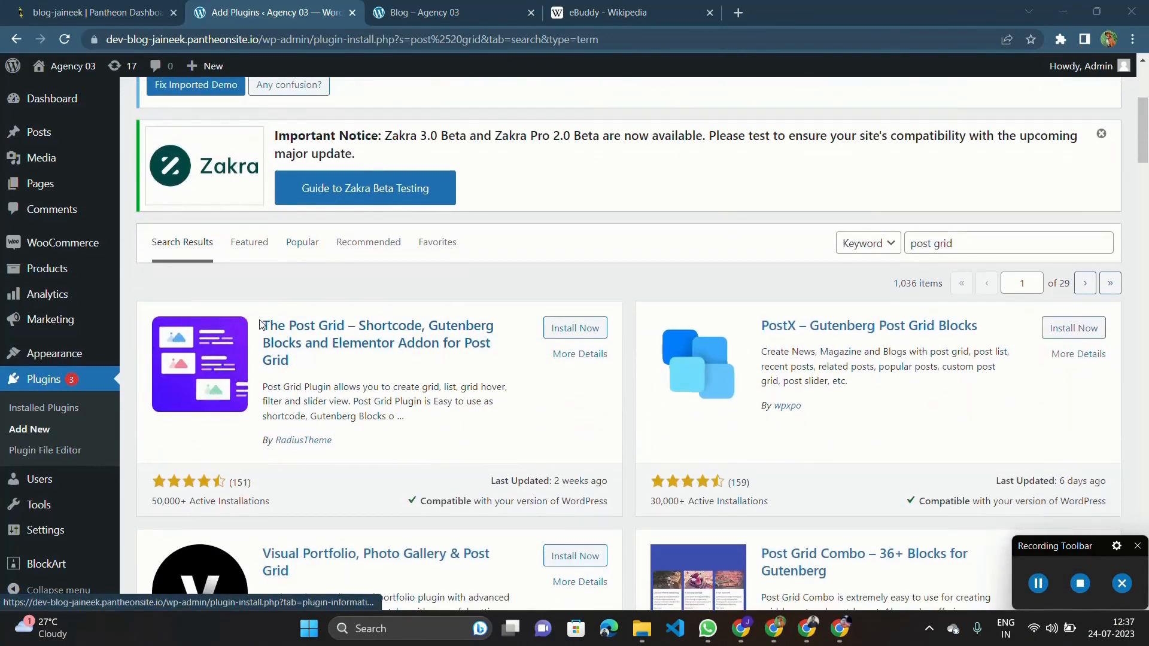
drag(264, 325, 365, 366)
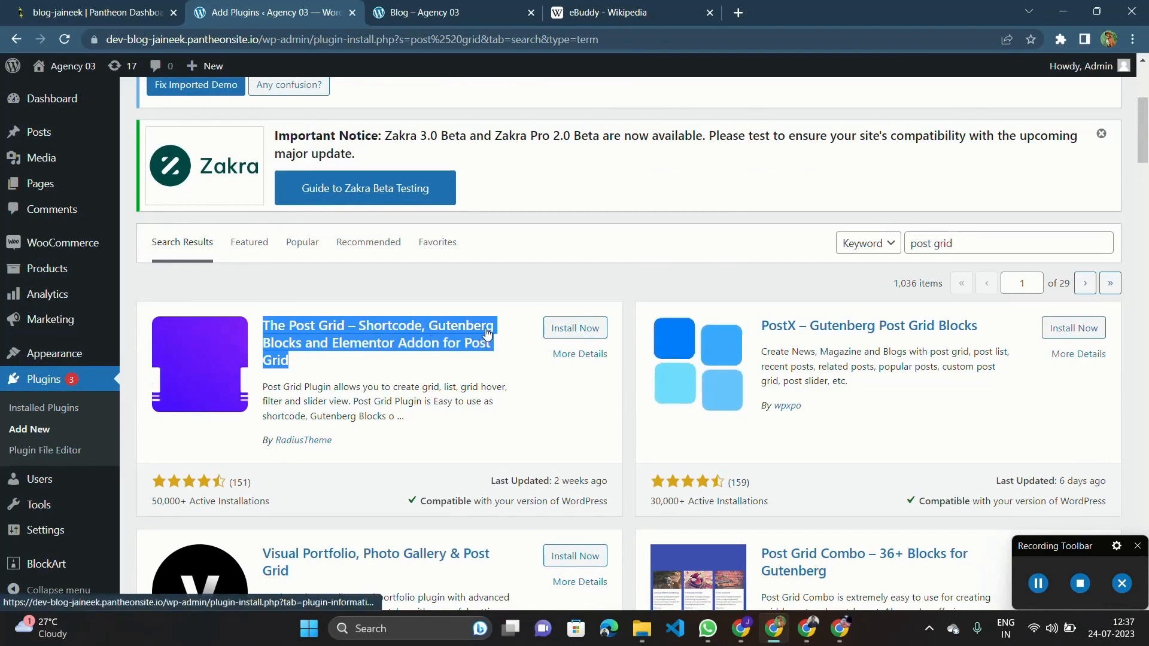
click(573, 330)
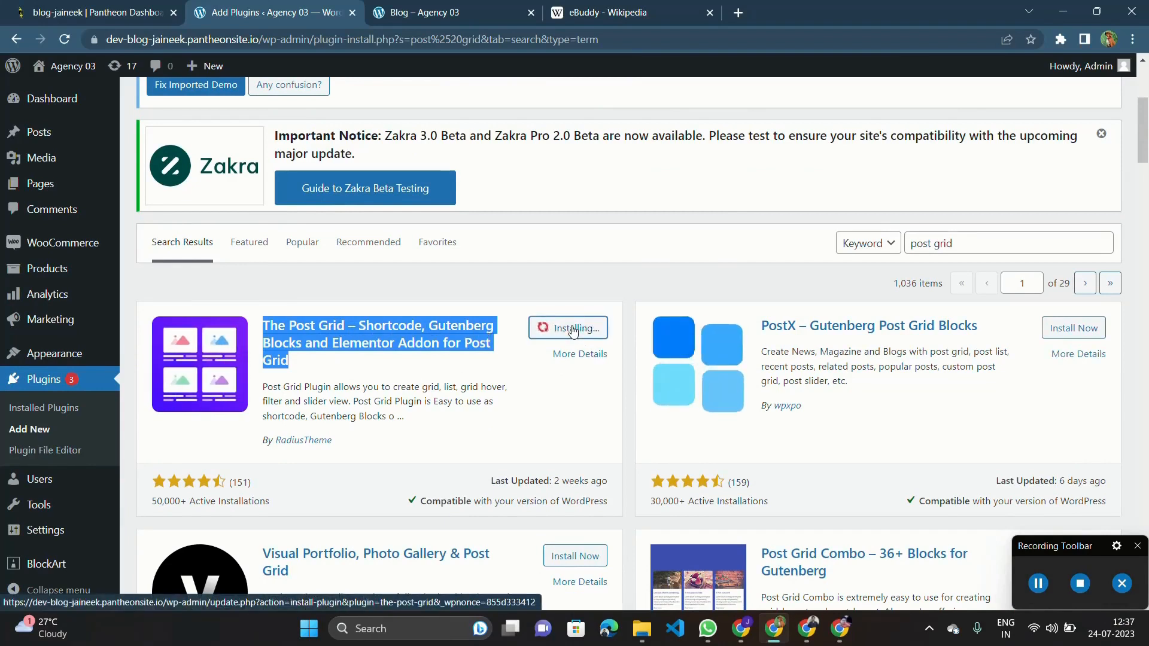
click(577, 331)
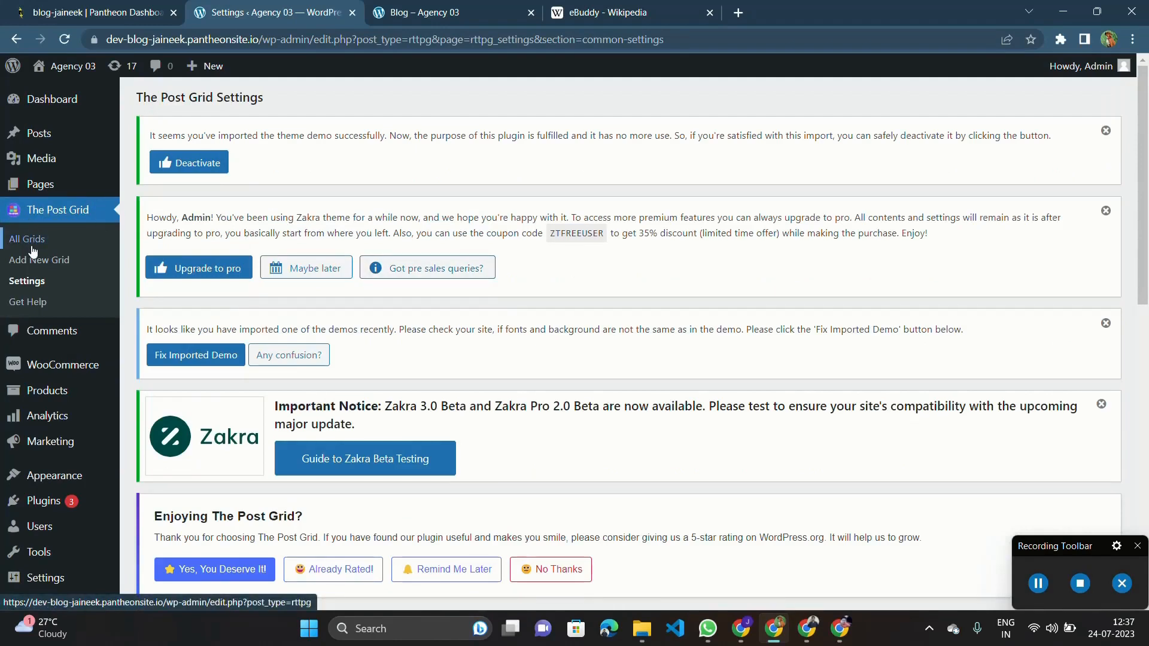
Step: Open the list of all post grids, check it for existing grids, and start adding a new grid
scroll(20, 246, up, 2)
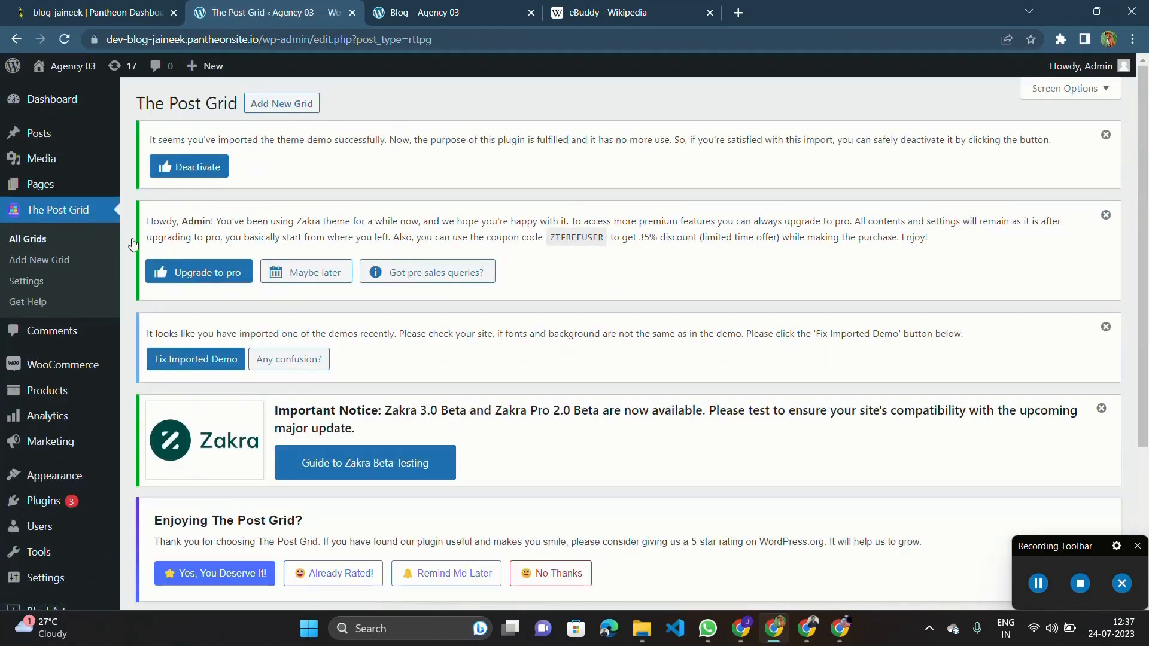
scroll(314, 228, down, 4)
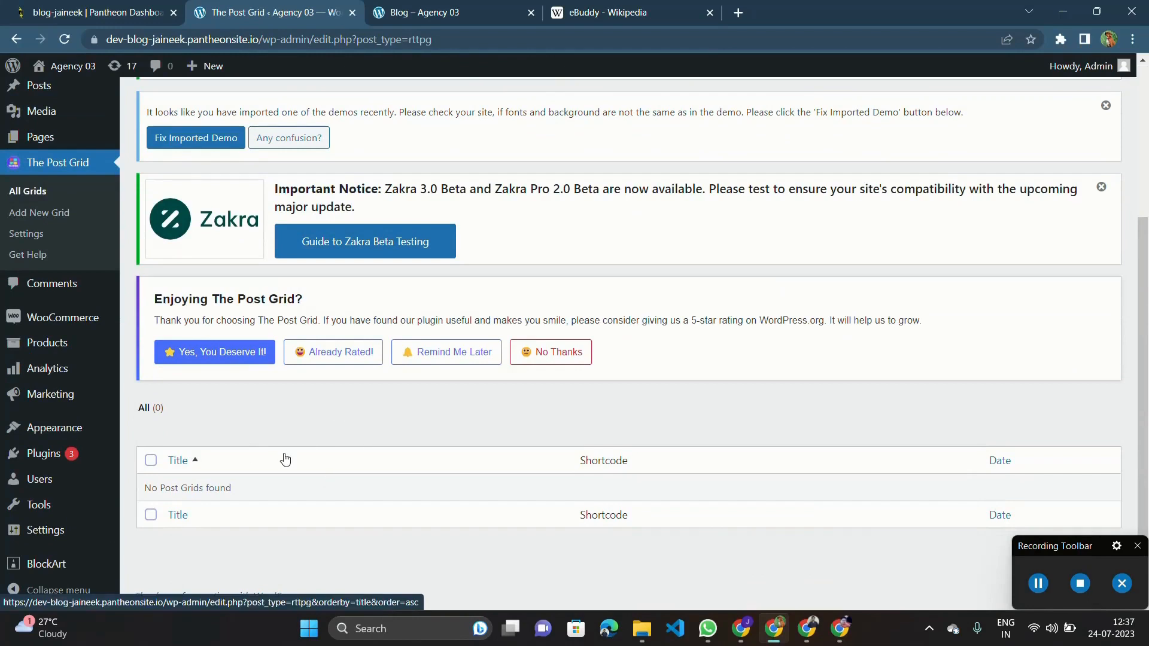
scroll(285, 459, up, 2)
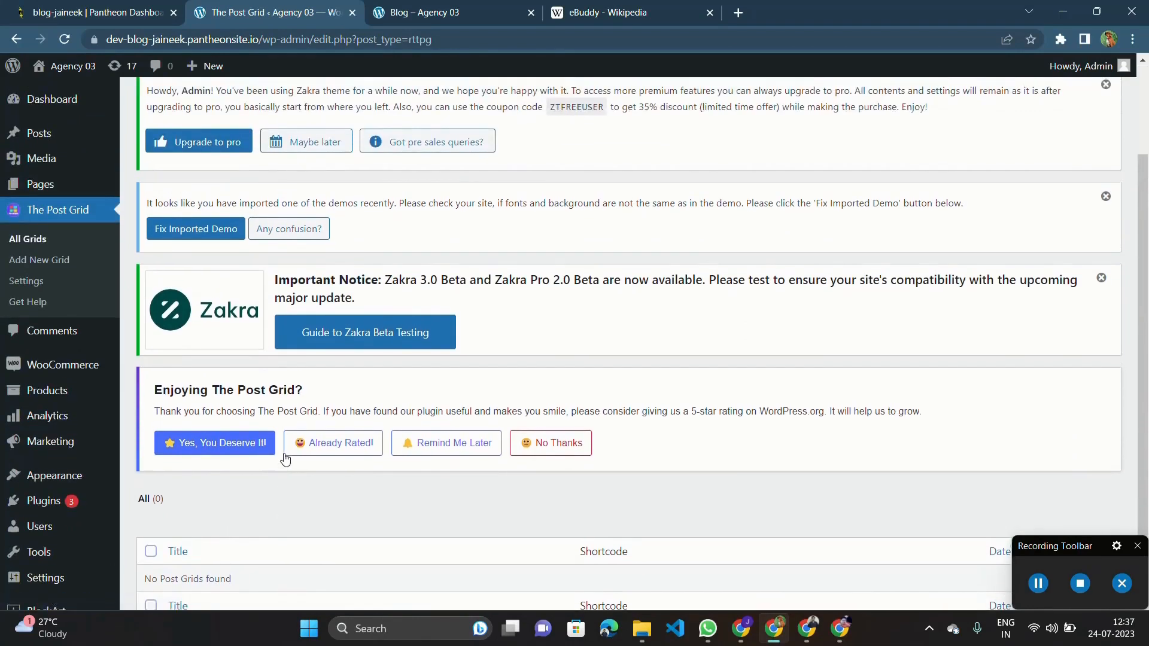
scroll(285, 457, down, 2)
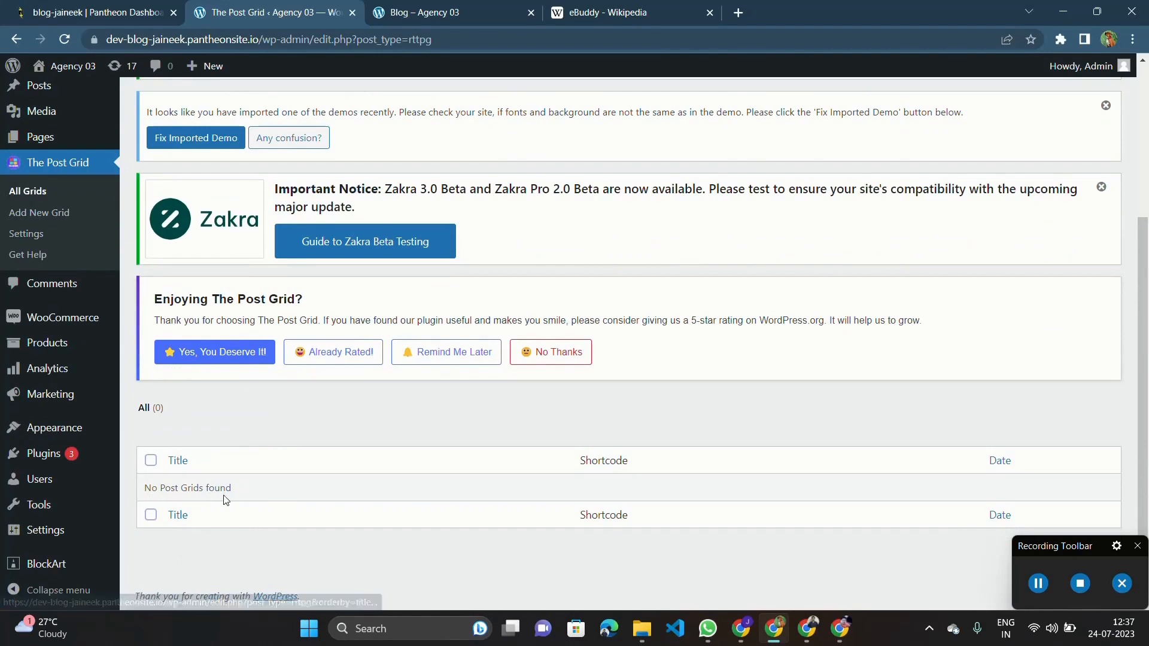
triple_click(192, 491)
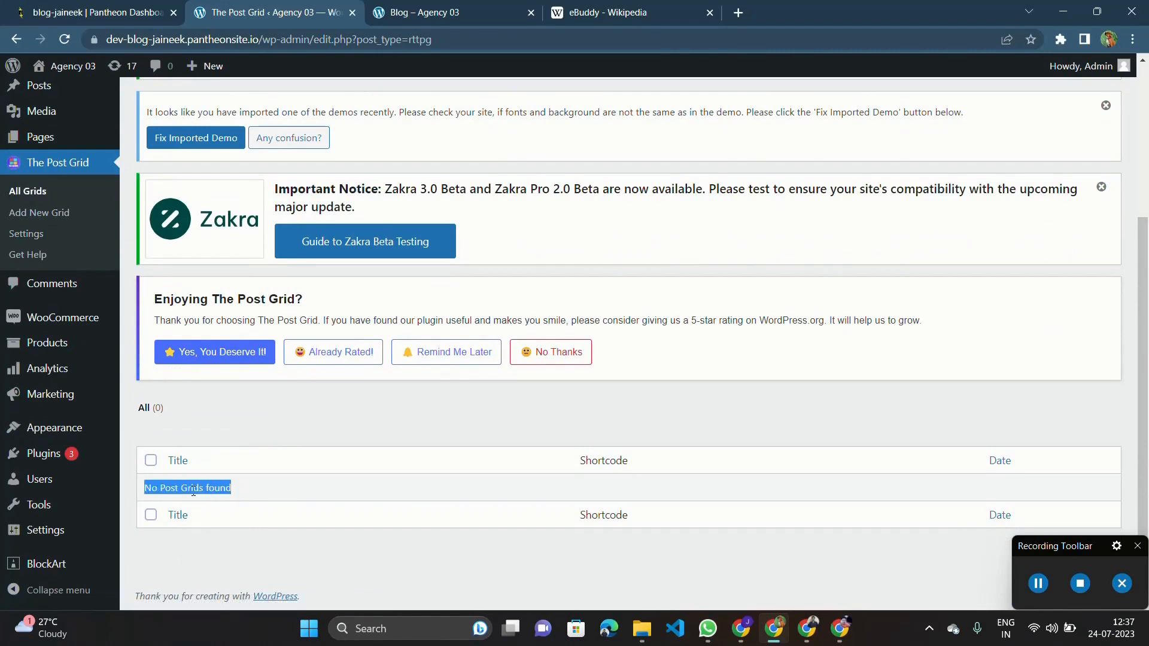
click(268, 493)
scroll(266, 491, up, 4)
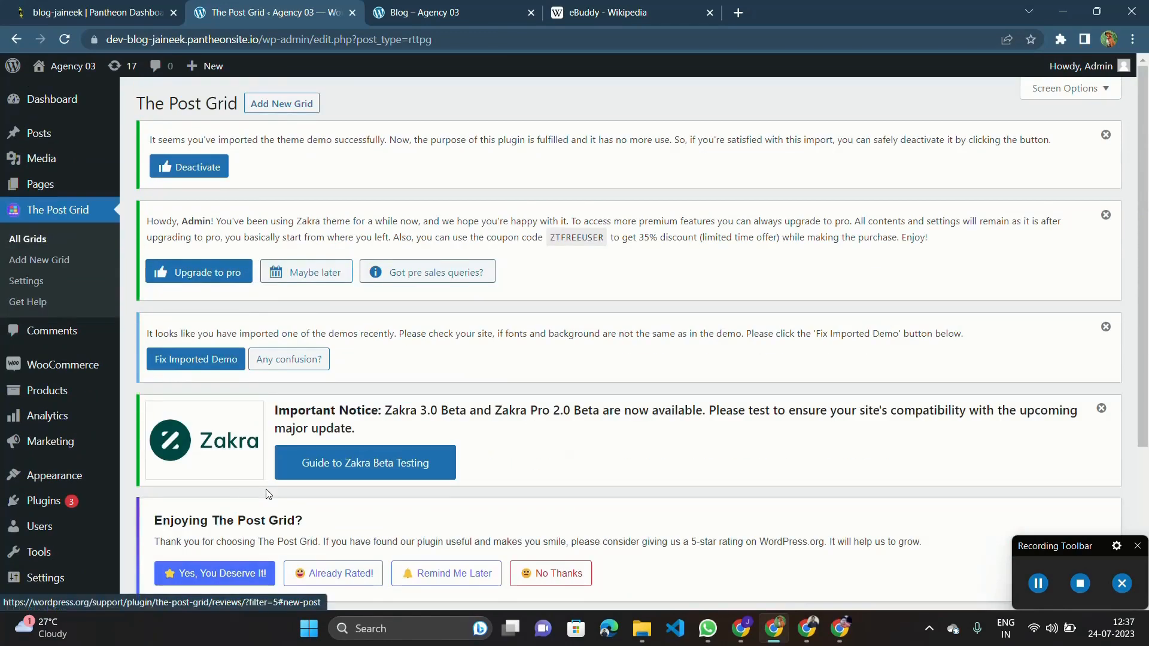
click(272, 106)
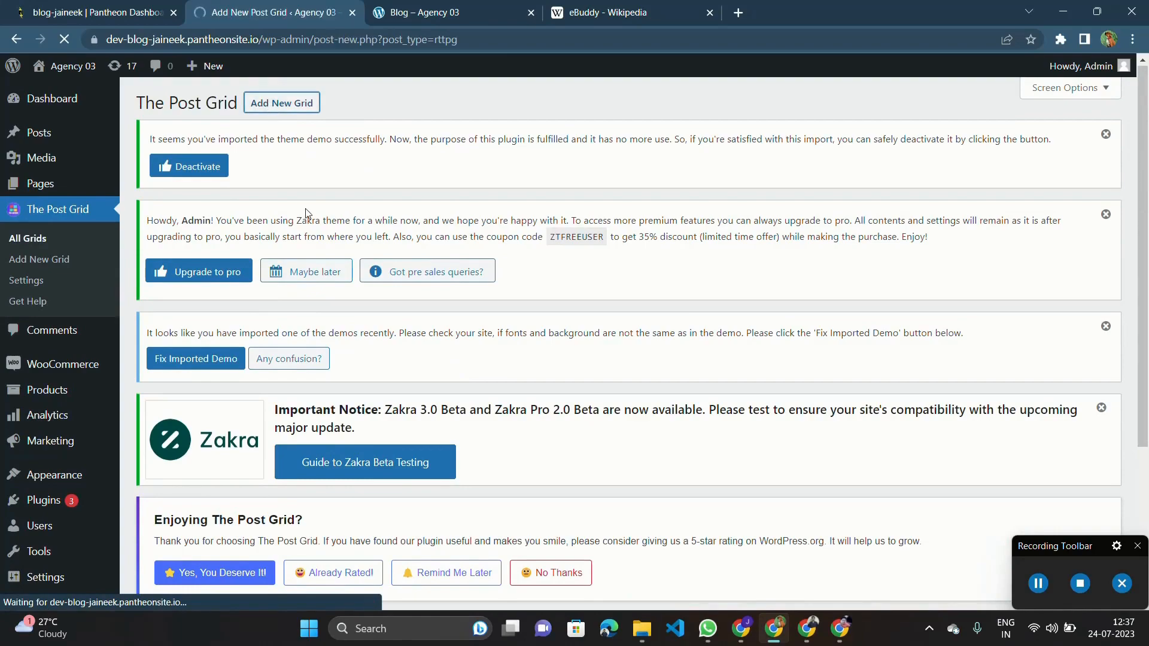
Step: Look through the new grid's query options, advanced filters and layout preview
scroll(318, 268, down, 6)
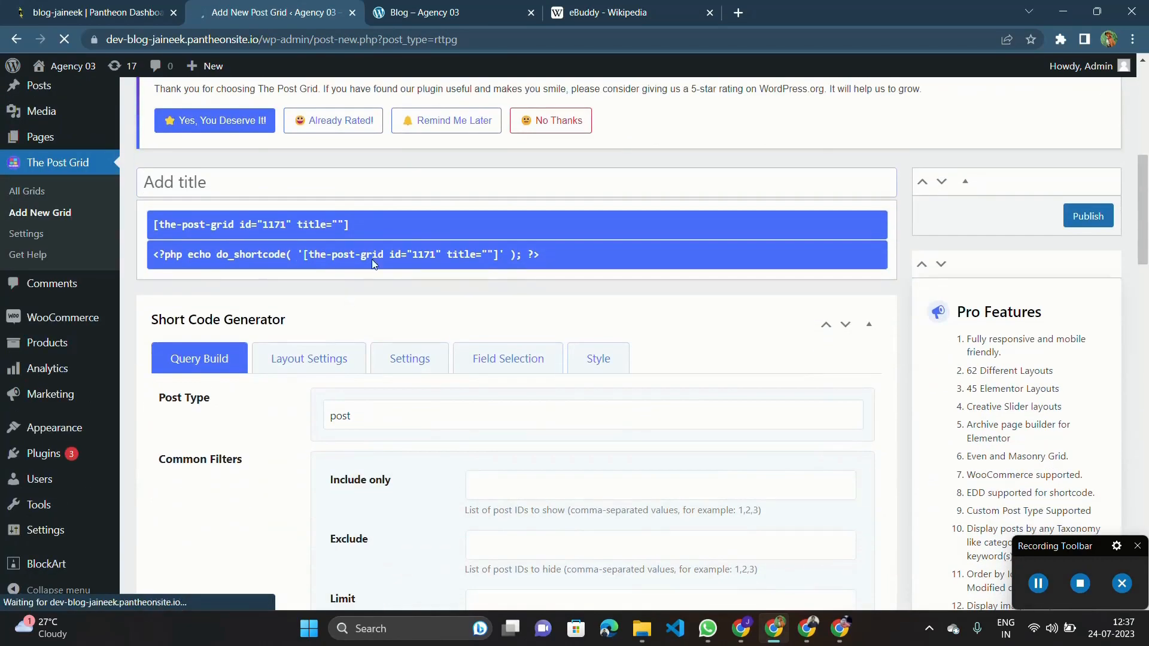
scroll(290, 239, down, 20)
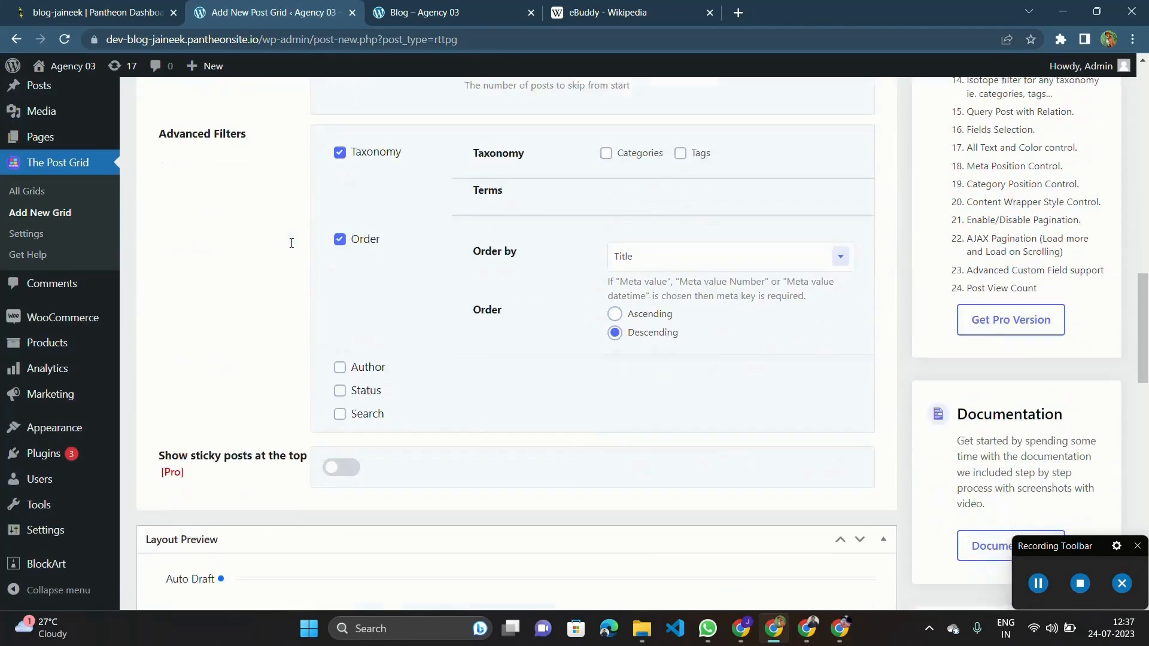
scroll(404, 410, down, 4)
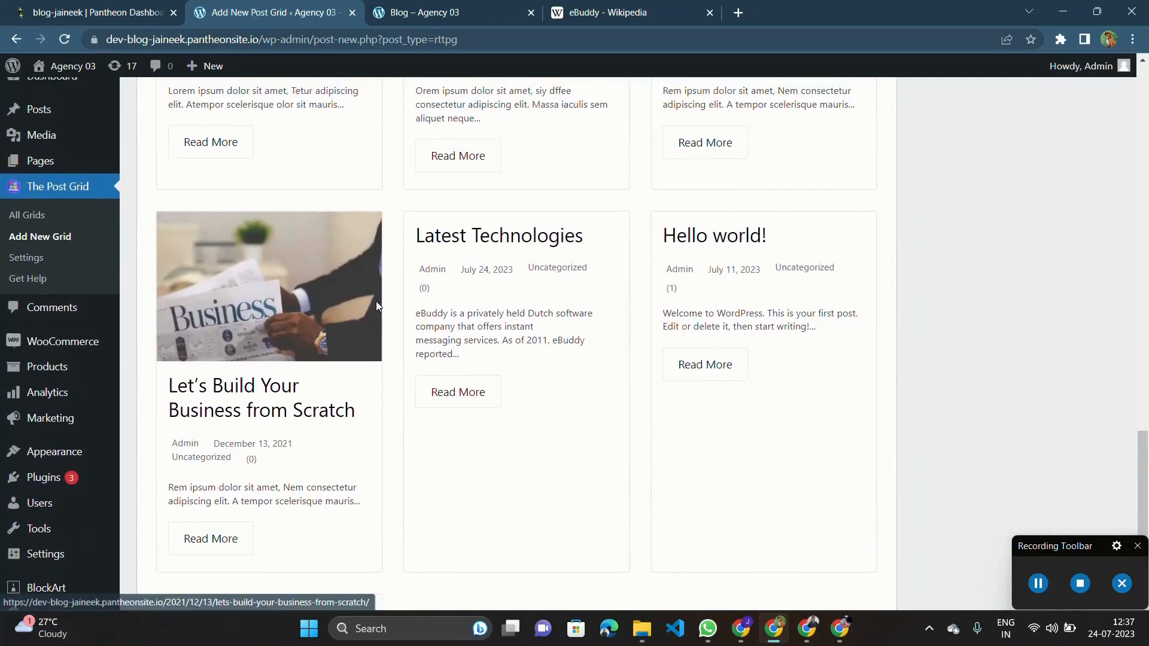
scroll(383, 335, up, 8)
Step: View the "Latest Technologies" post from the layout preview and return to the new grid form
scroll(585, 411, down, 8)
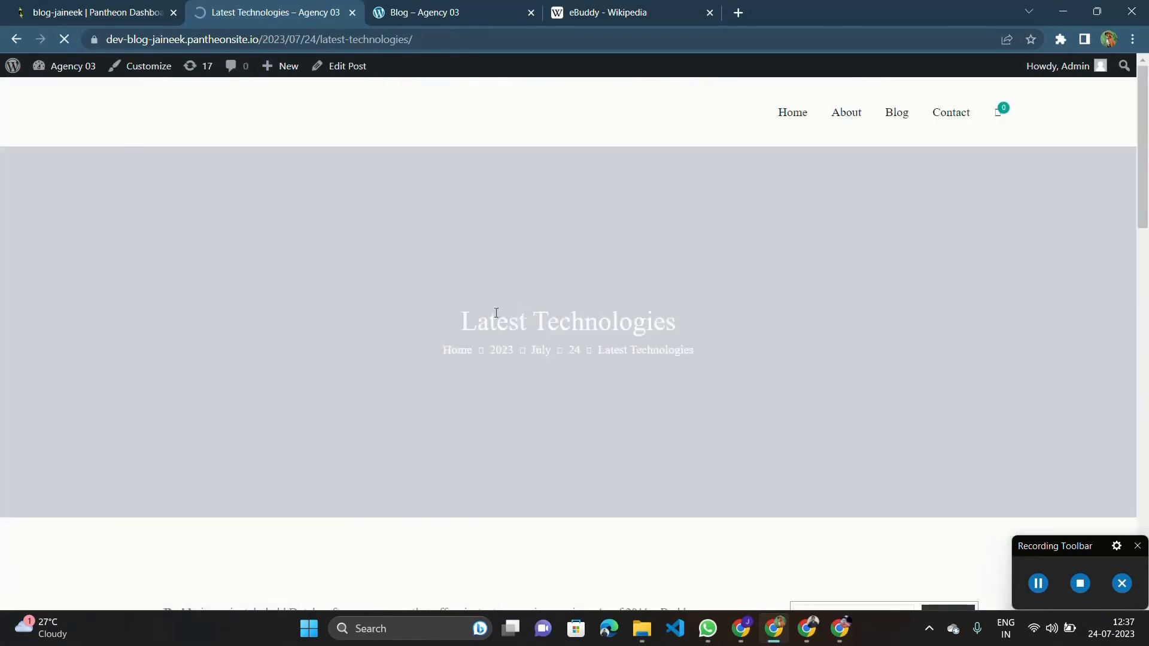
scroll(608, 356, down, 7)
scroll(610, 357, left, 5)
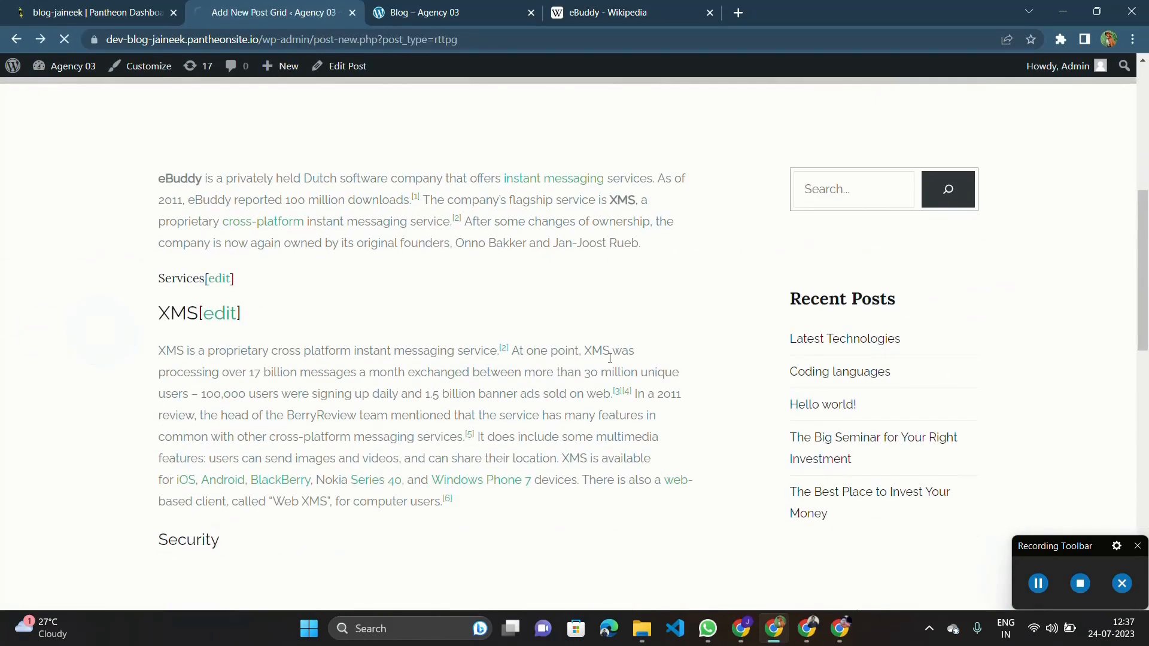
scroll(509, 347, down, 20)
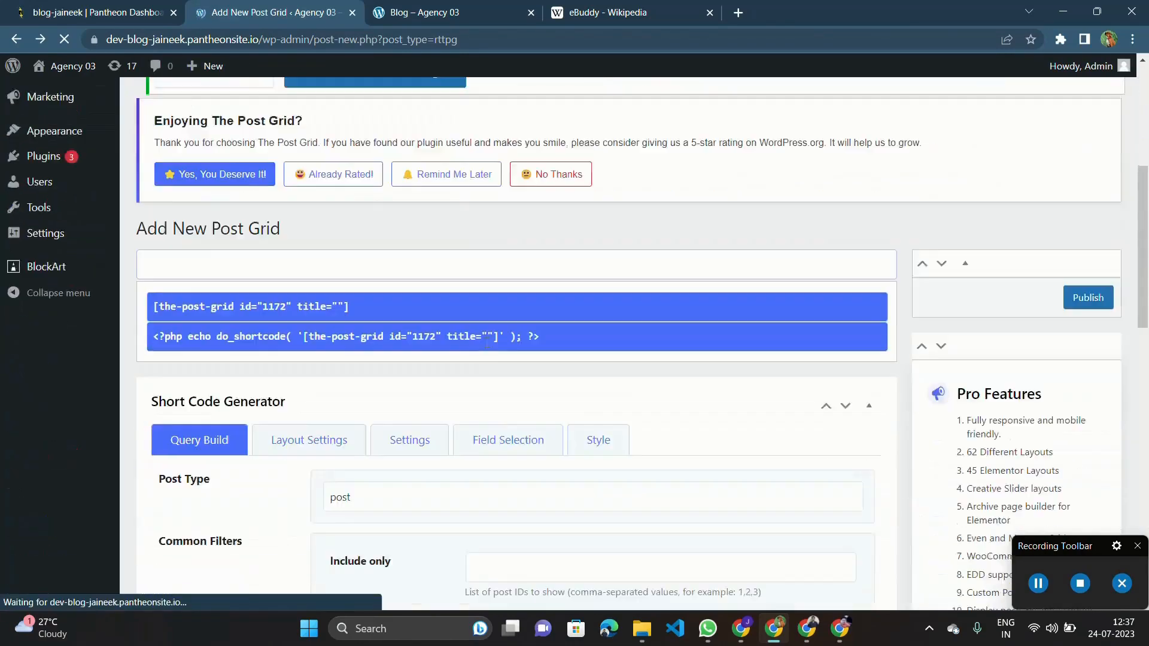
scroll(487, 343, down, 5)
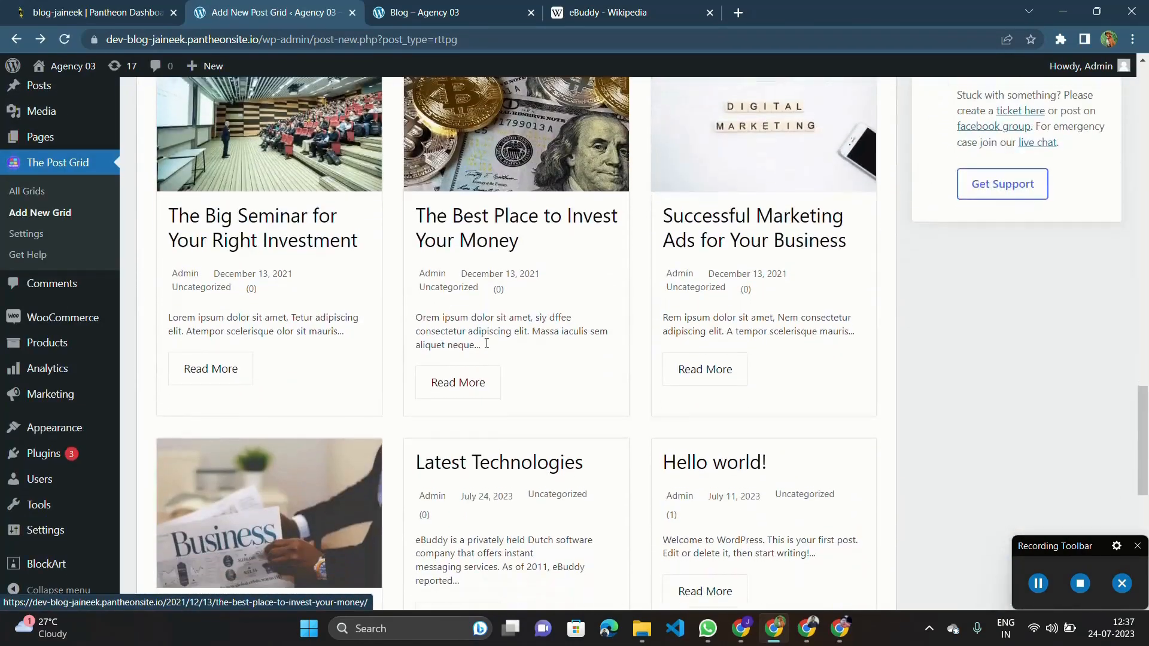
scroll(487, 343, up, 20)
scroll(486, 343, up, 3)
scroll(473, 338, down, 3)
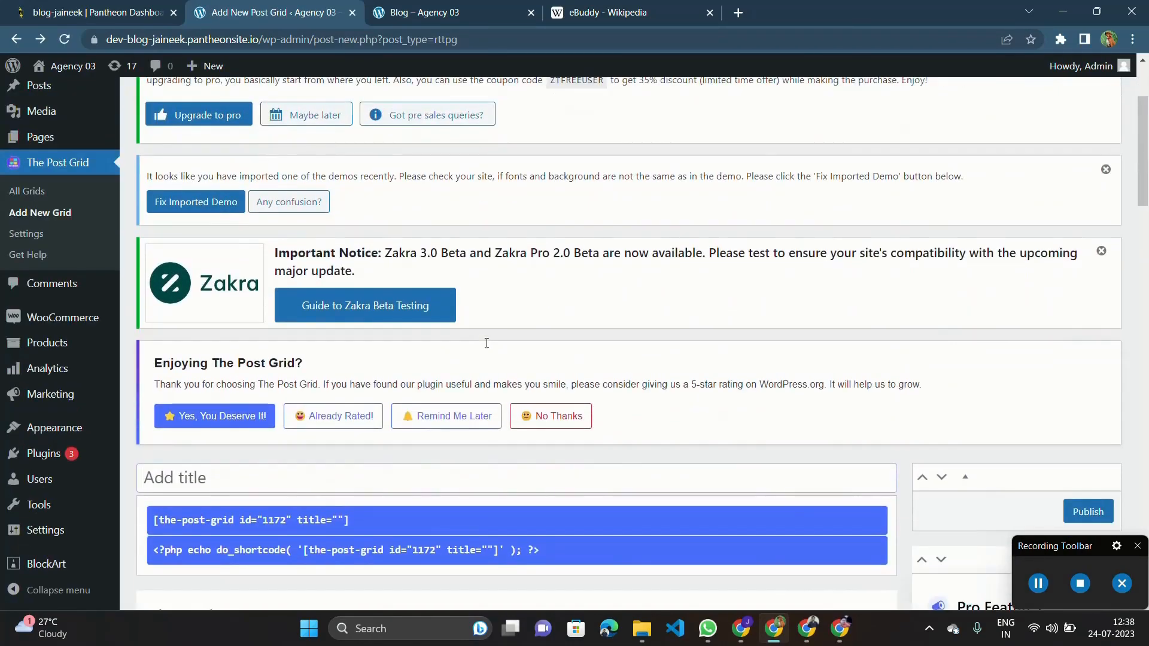
Step: Choose the Grid layout type in the new grid's layout settings and check the layout preview
scroll(340, 368, down, 6)
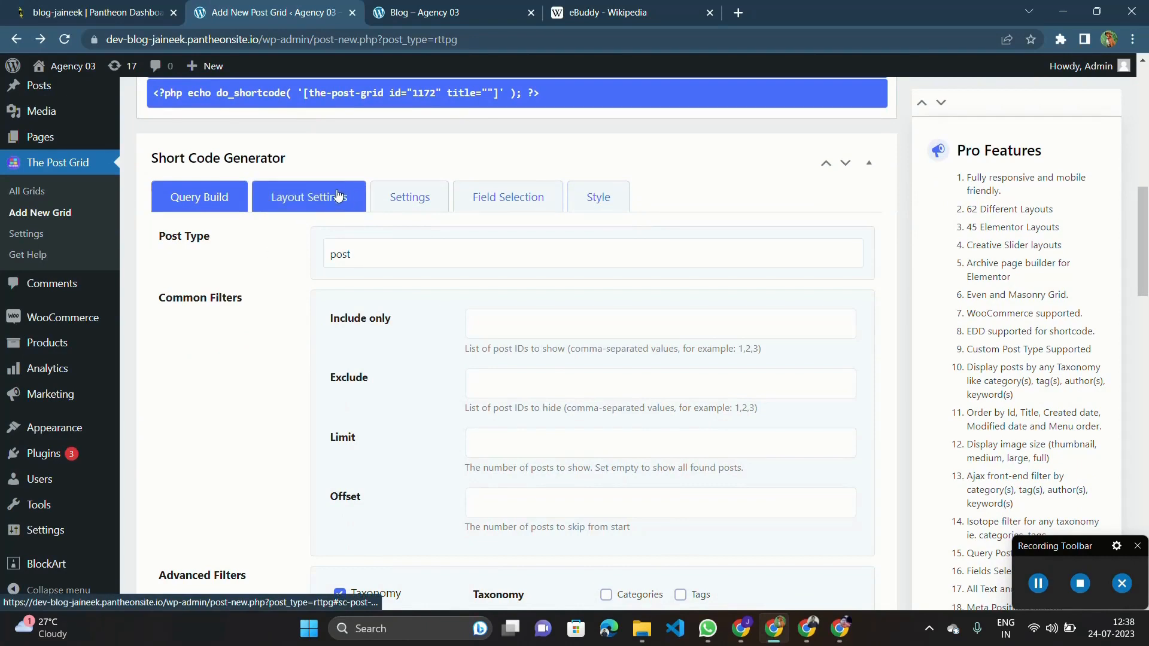
click(285, 206)
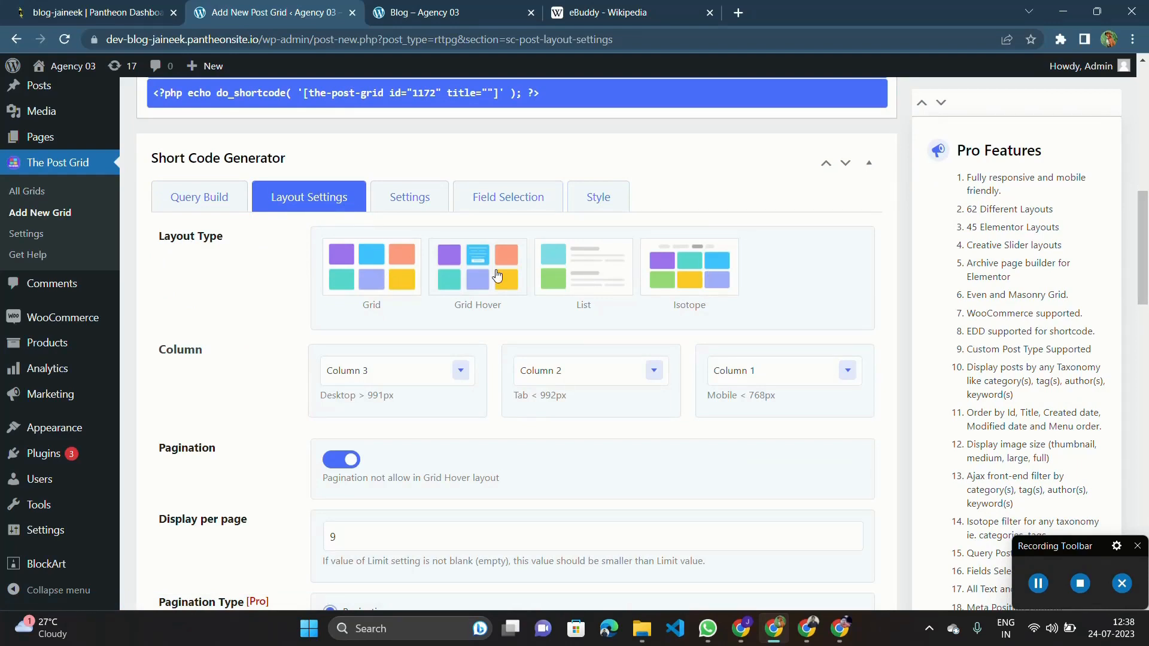
click(392, 277)
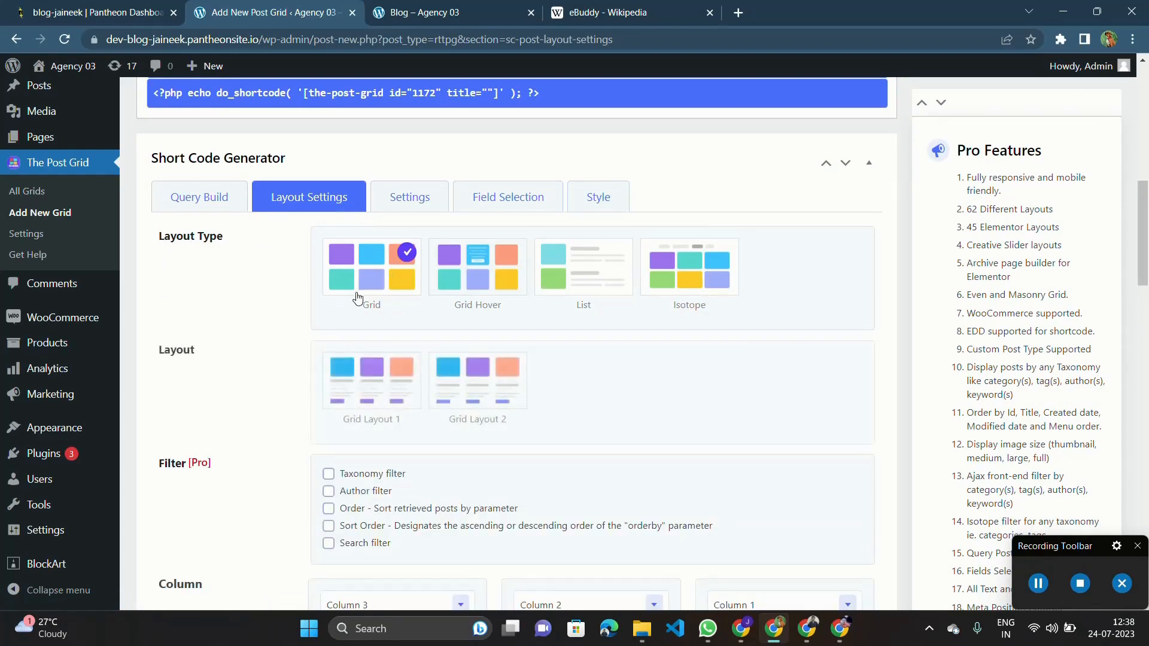
scroll(358, 298, down, 10)
scroll(358, 297, down, 9)
scroll(359, 297, up, 6)
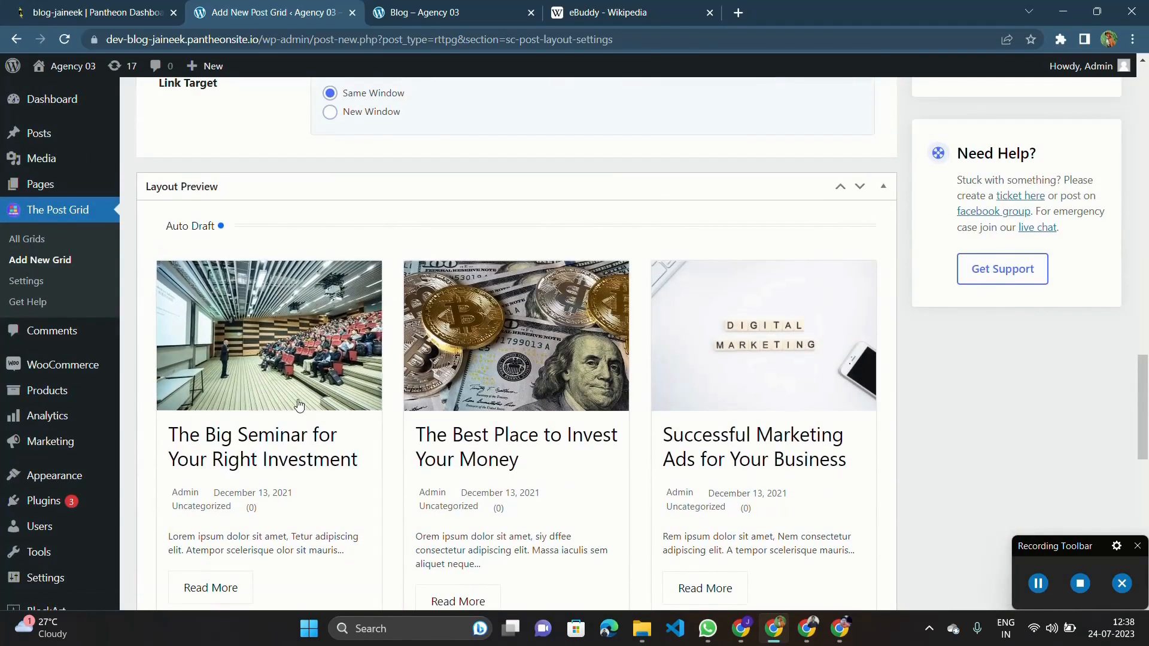
scroll(359, 384, down, 5)
scroll(536, 358, down, 2)
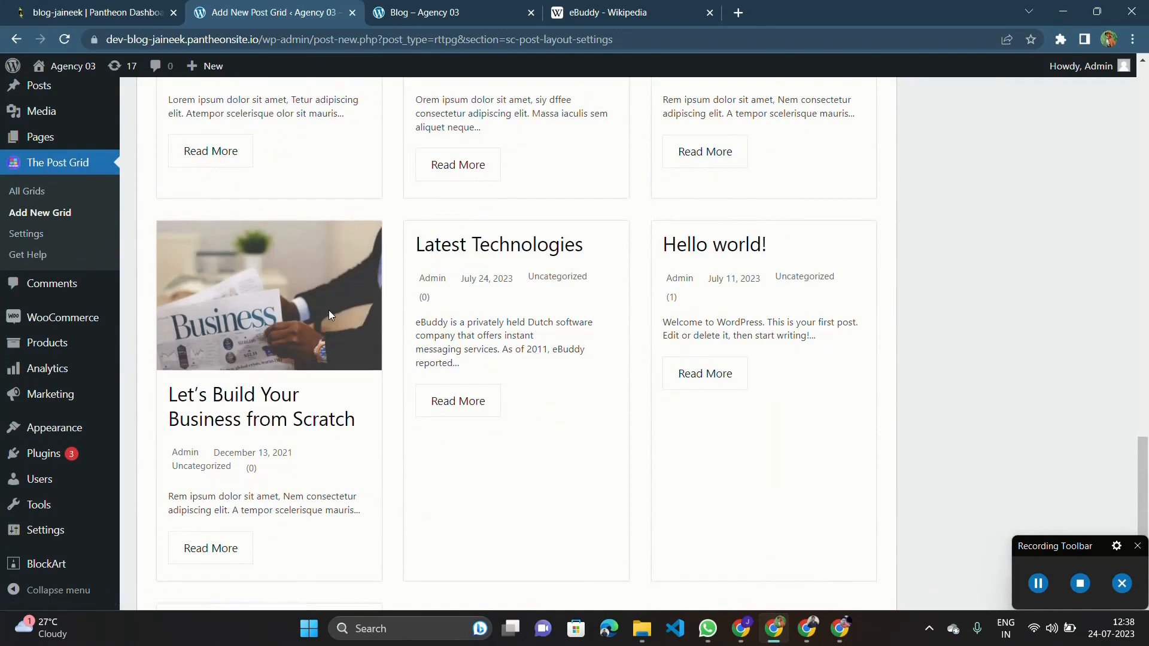
scroll(506, 426, up, 12)
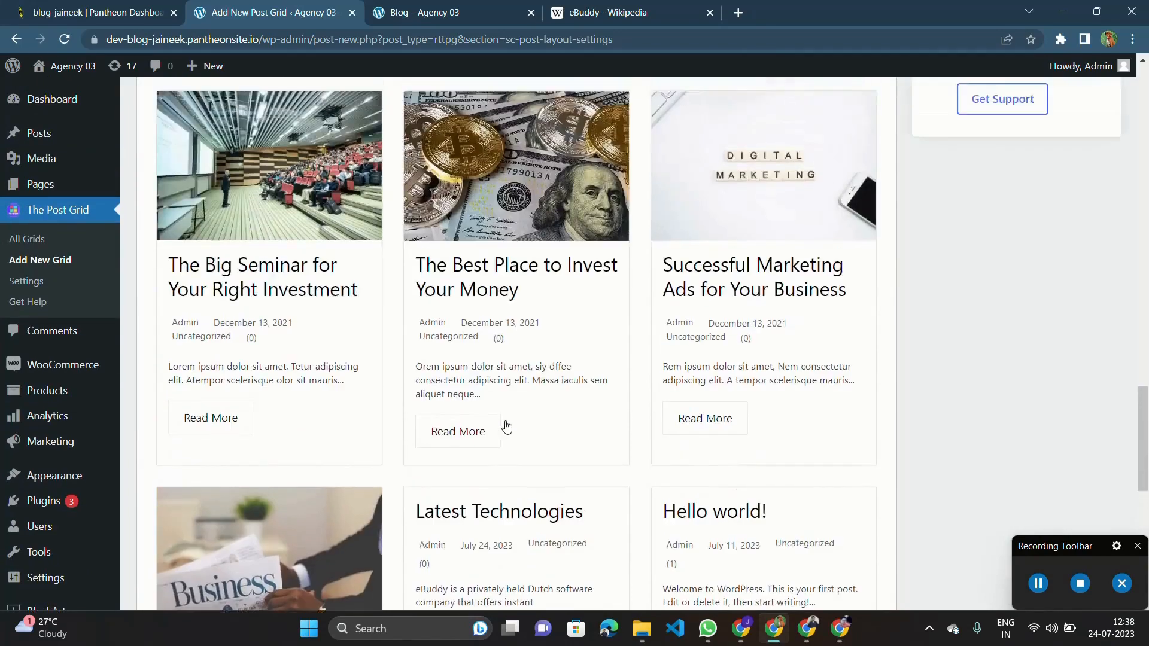
scroll(574, 312, up, 10)
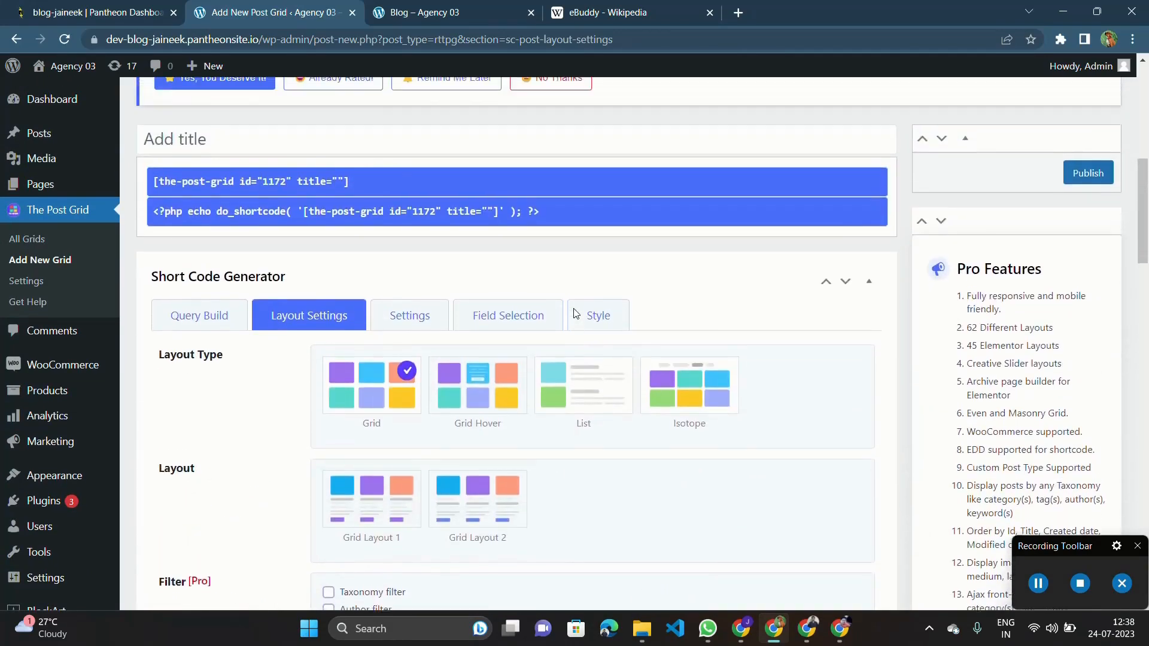
Step: Set the layout type to Grid Hover with the Grid Hover 1 layout and check how the posts look in the preview
click(465, 413)
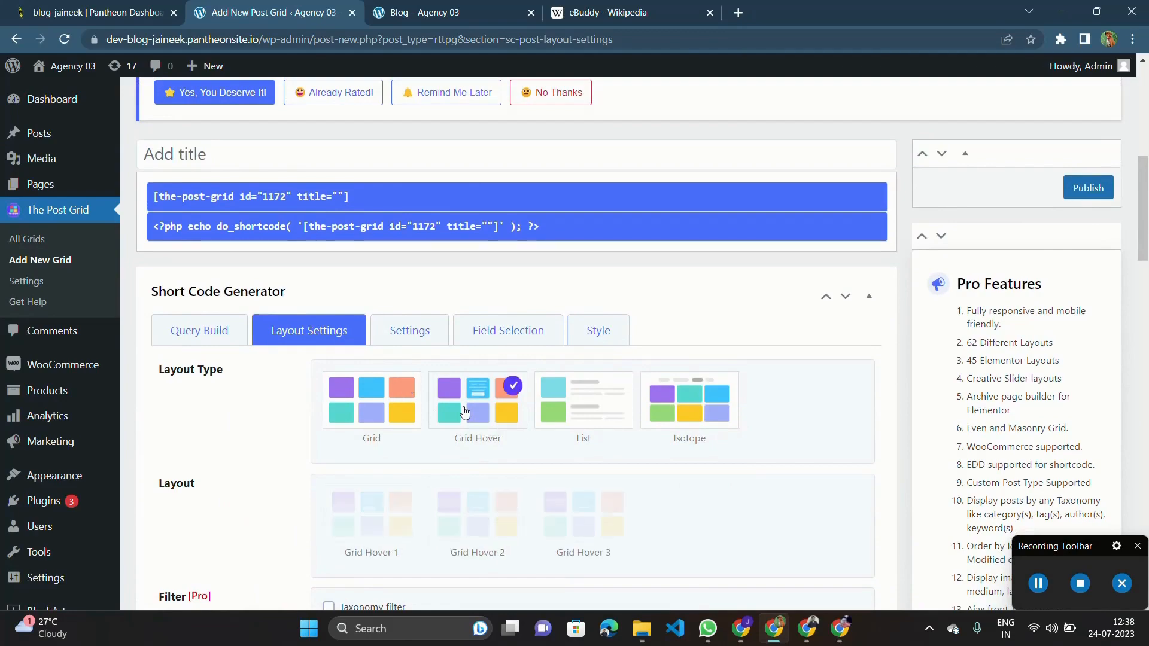
scroll(492, 454, down, 18)
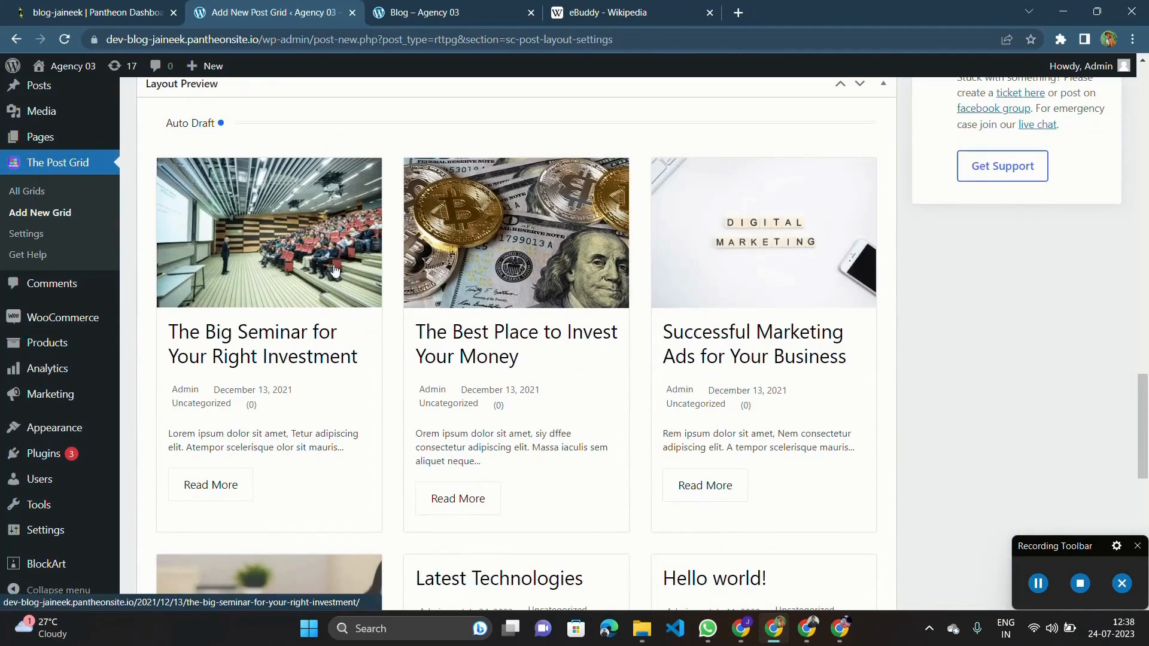
scroll(333, 269, up, 3)
scroll(443, 264, up, 12)
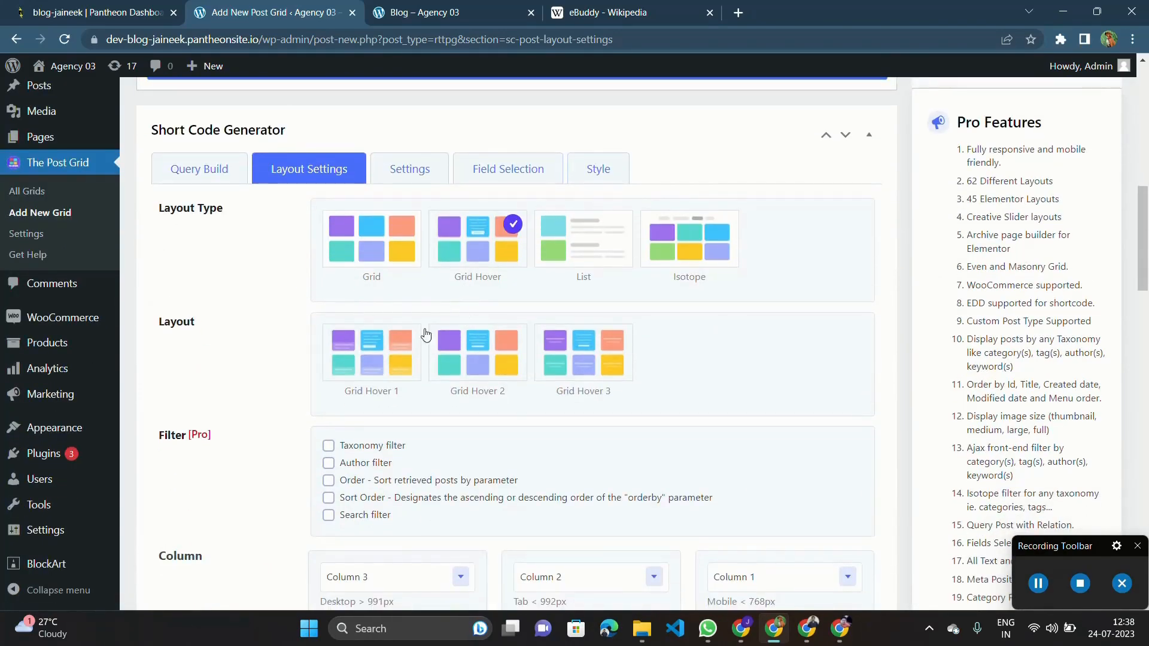
click(366, 359)
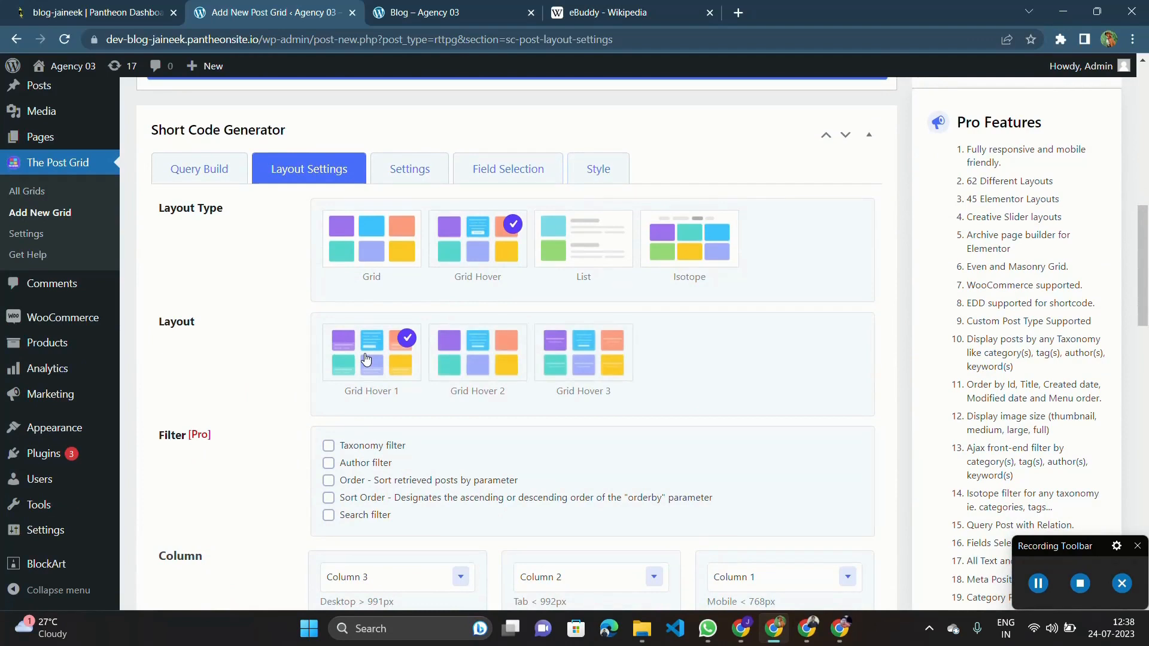
click(385, 222)
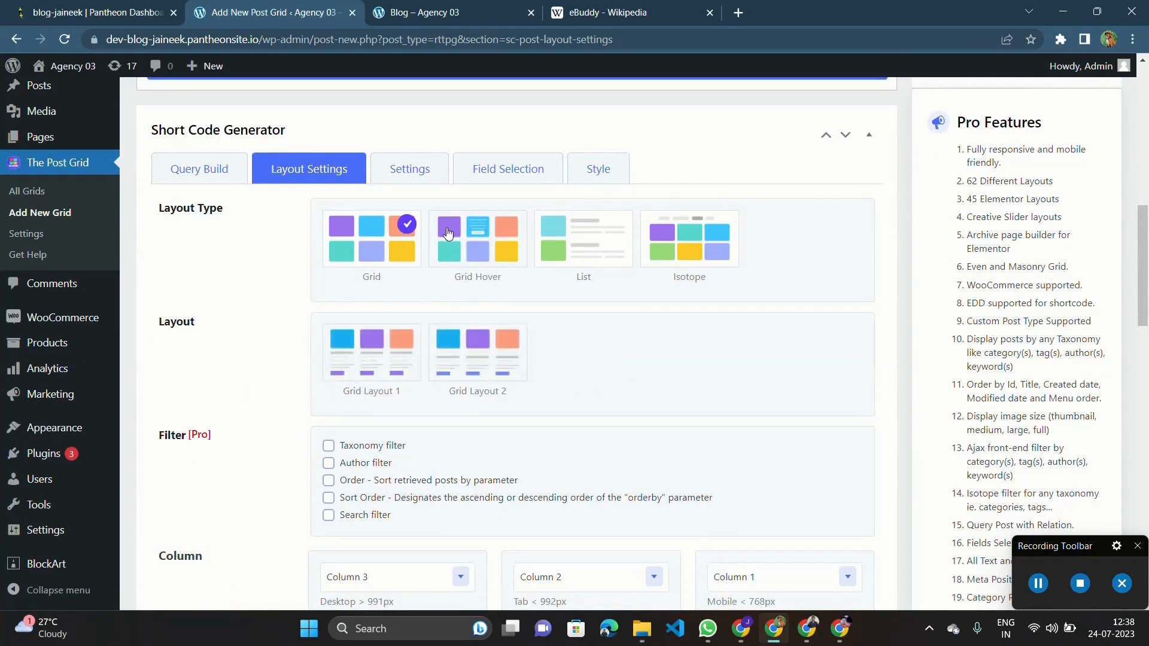
click(467, 234)
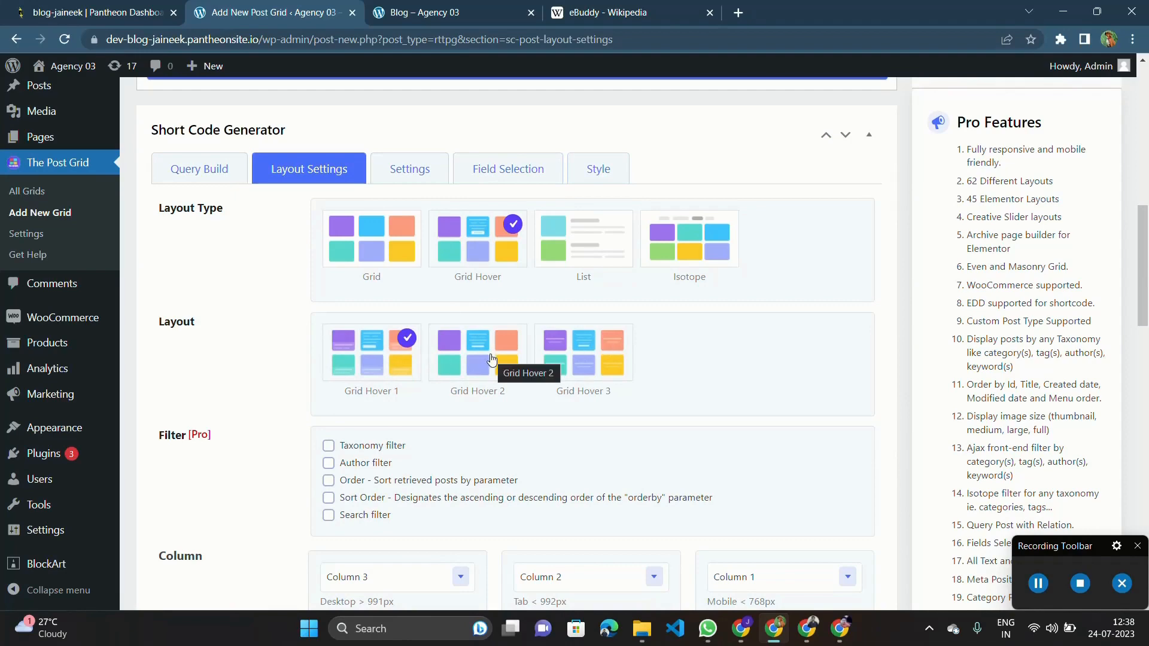
scroll(484, 452, down, 15)
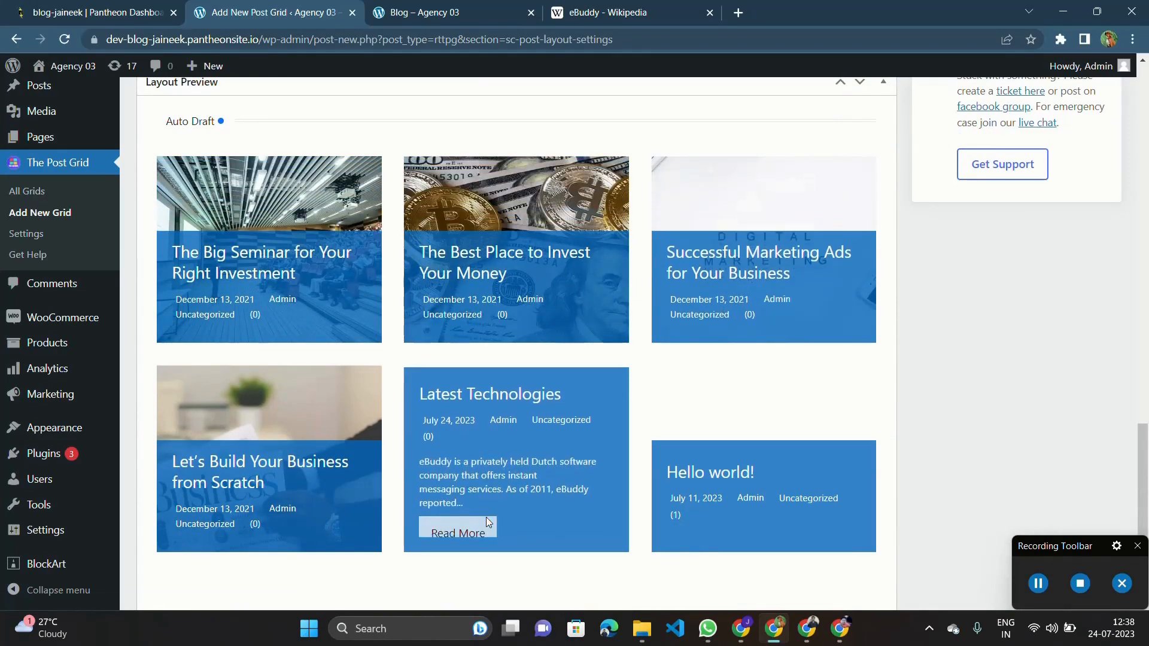
Step: Try the Grid Hover 2 layout and check it in the layout preview
scroll(528, 356, up, 10)
scroll(529, 356, up, 2)
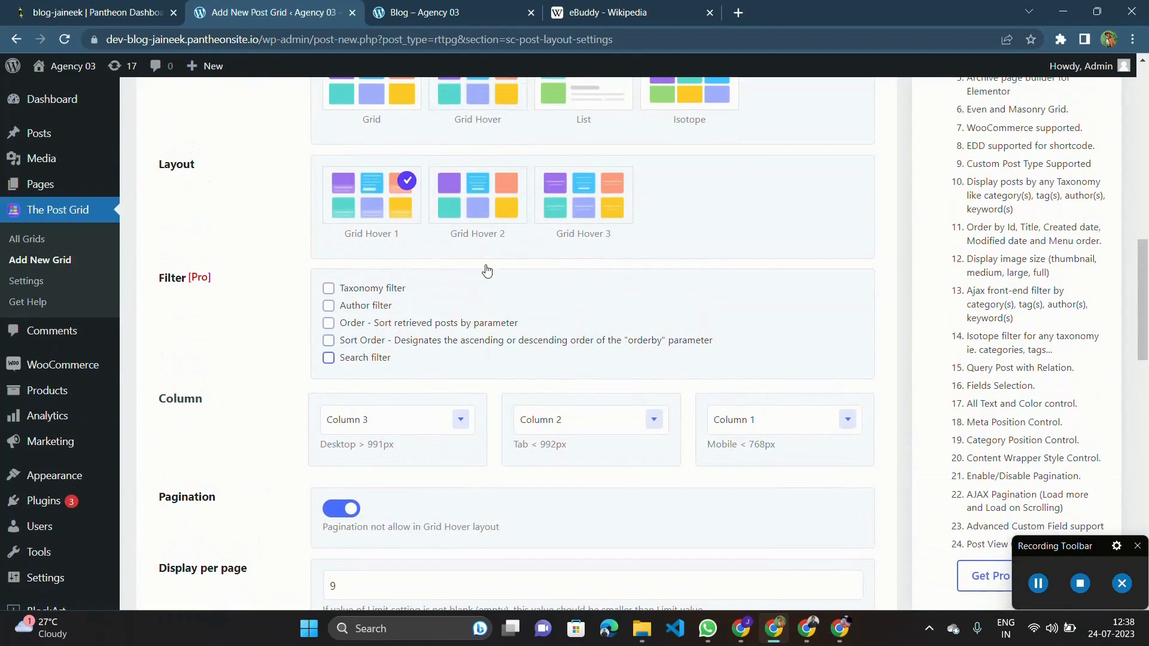
click(474, 220)
scroll(477, 253, down, 12)
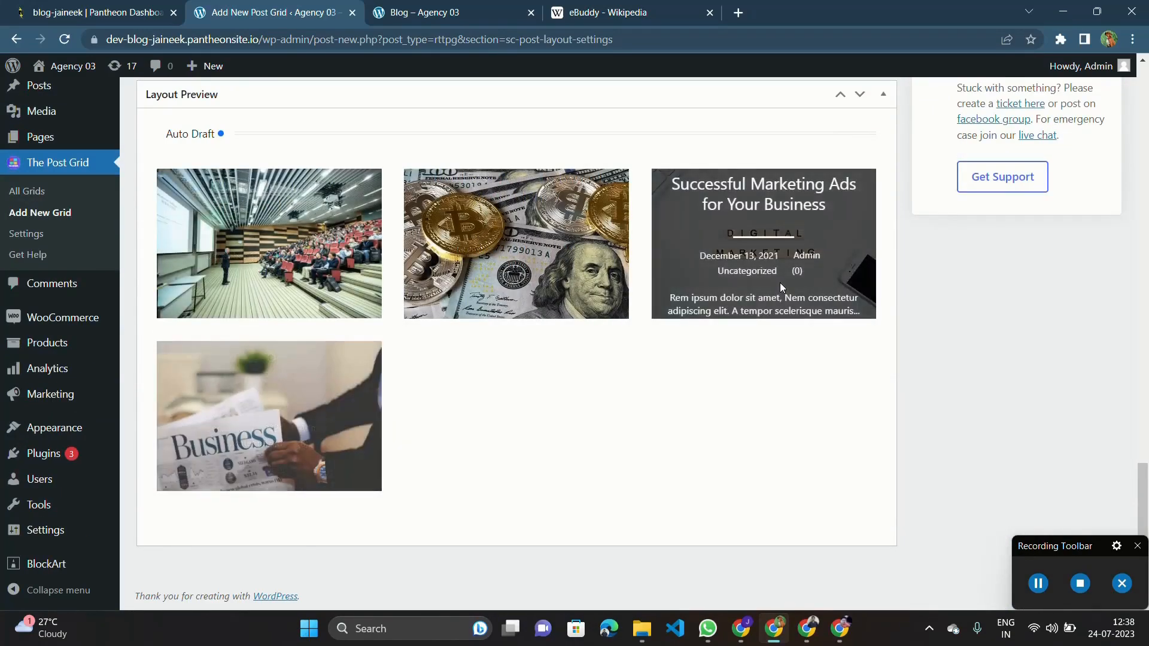
scroll(285, 247, up, 3)
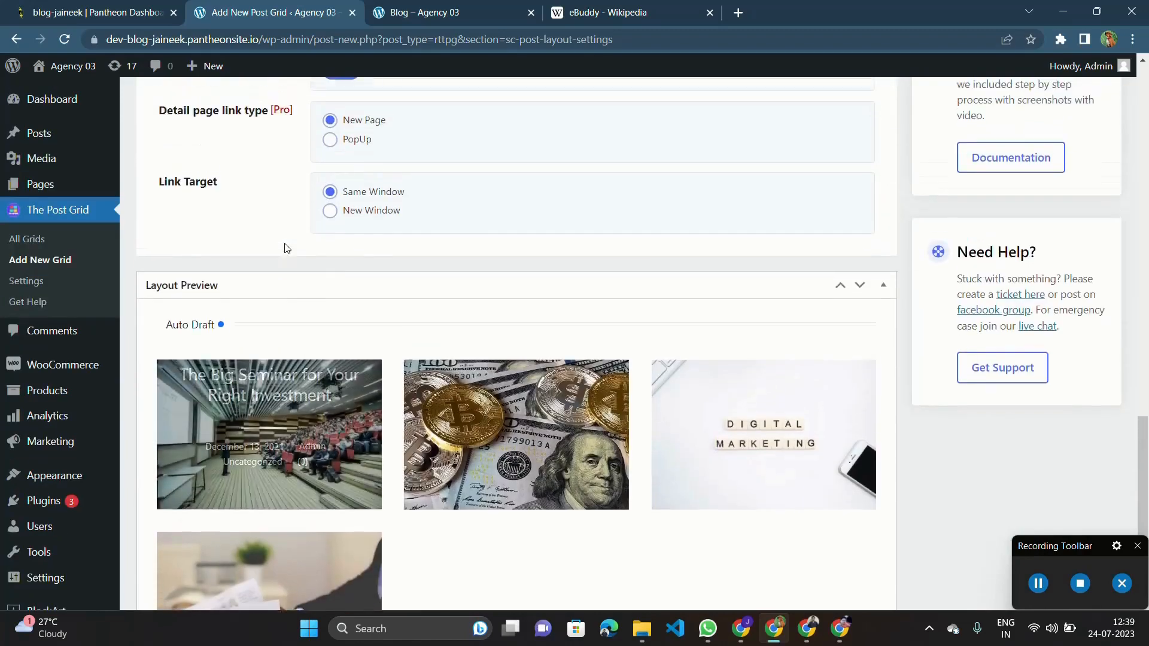
Step: Switch the grid's layout to Grid Hover 3 and check the posts in the layout preview
scroll(353, 442, up, 6)
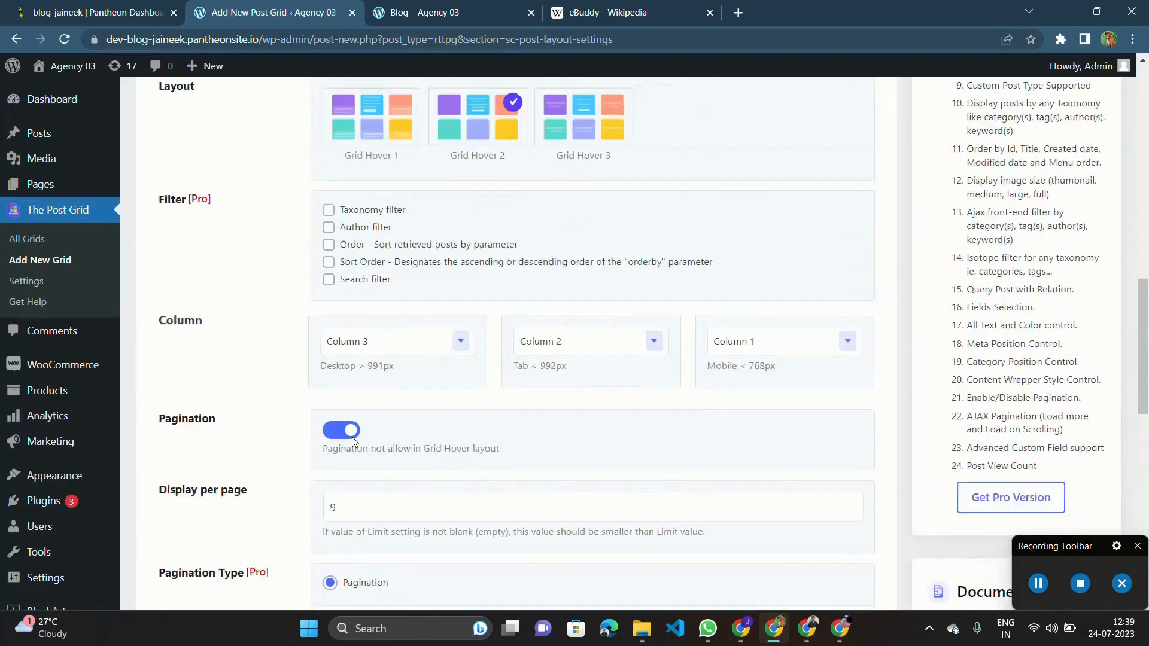
scroll(353, 441, up, 10)
scroll(478, 359, down, 7)
click(586, 475)
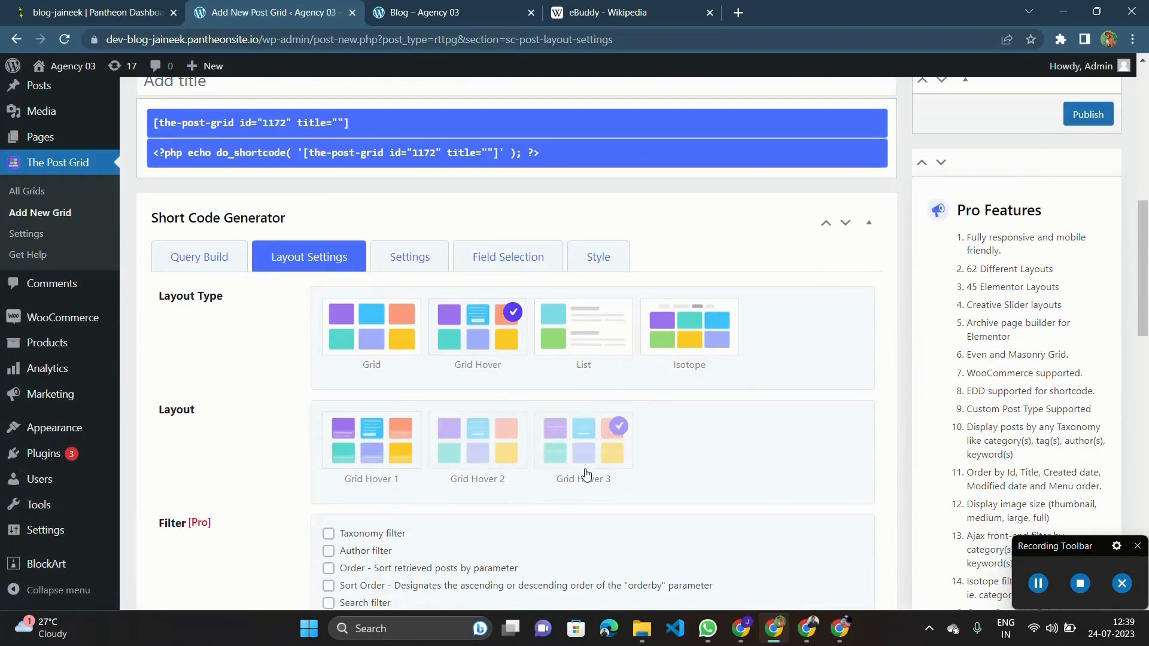
scroll(586, 475, down, 15)
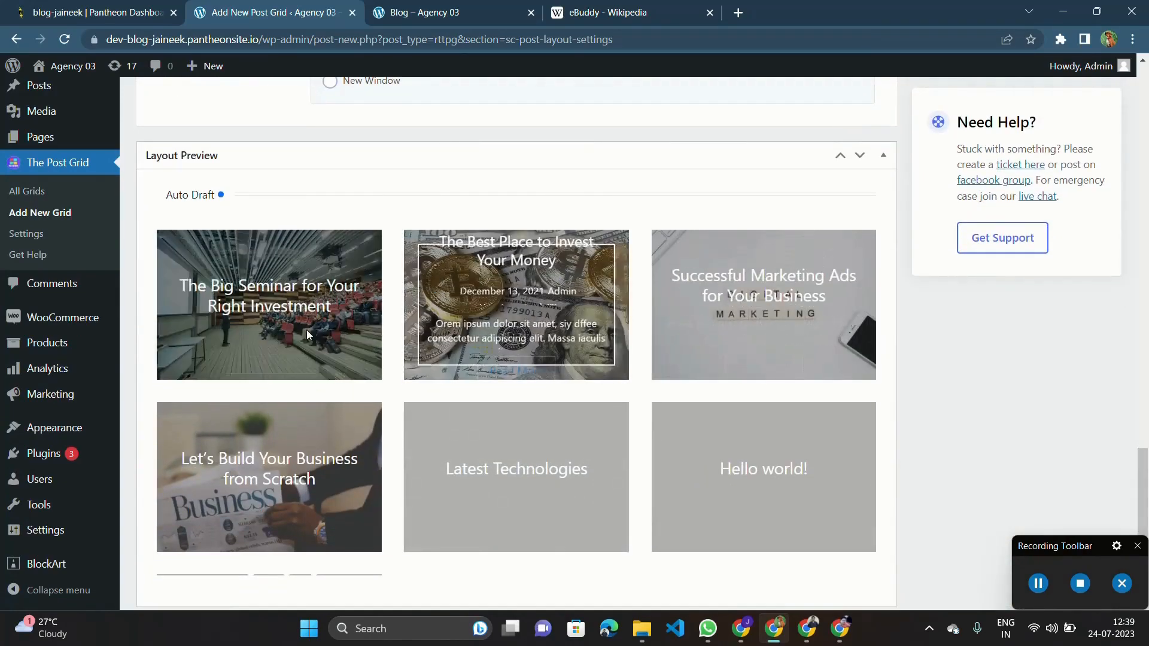
Step: Examine the grid's layout preview and its layout settings for filters, columns, pagination, posts per page and detail page links
scroll(591, 444, down, 1)
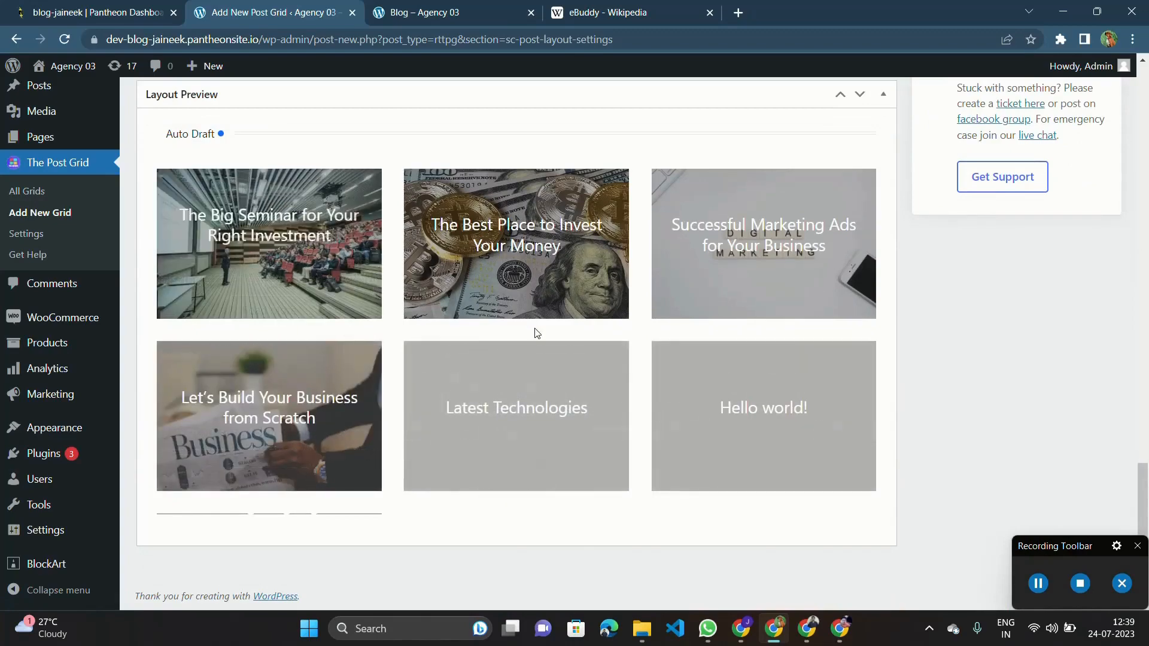
scroll(503, 432, up, 10)
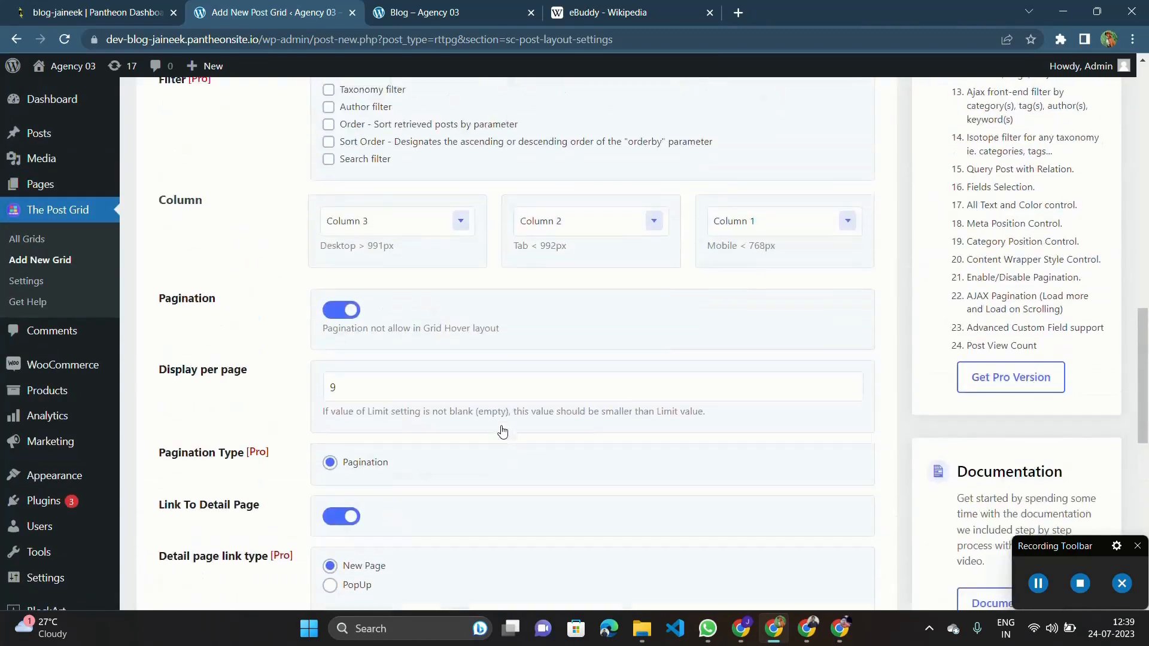
scroll(502, 431, up, 7)
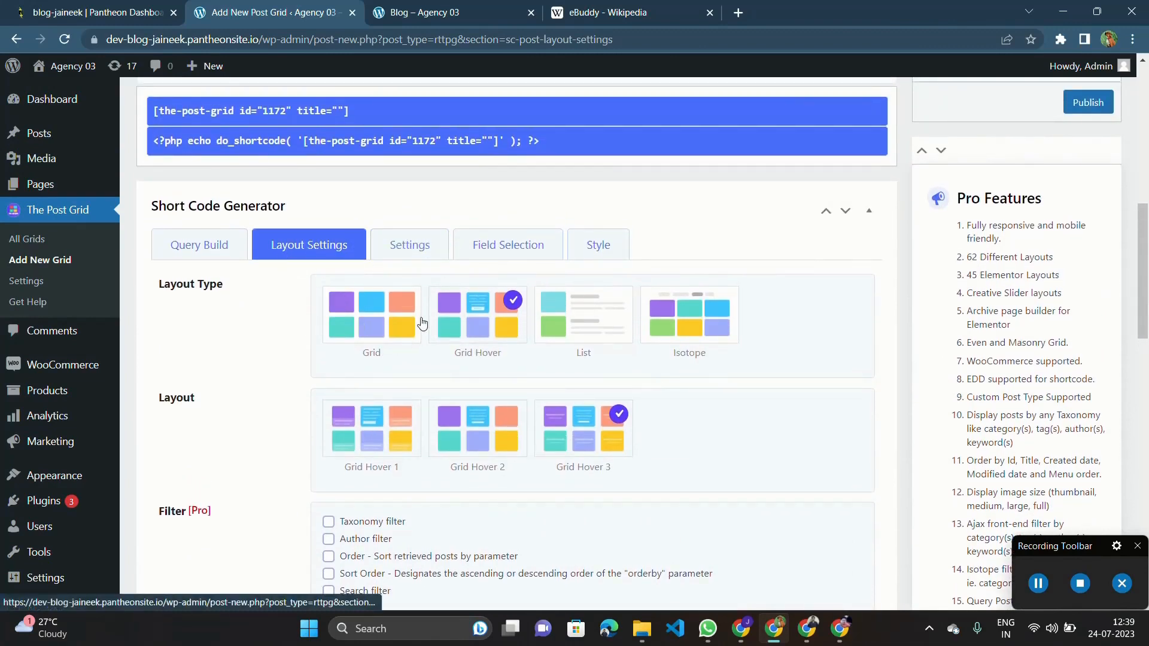
scroll(372, 286, down, 9)
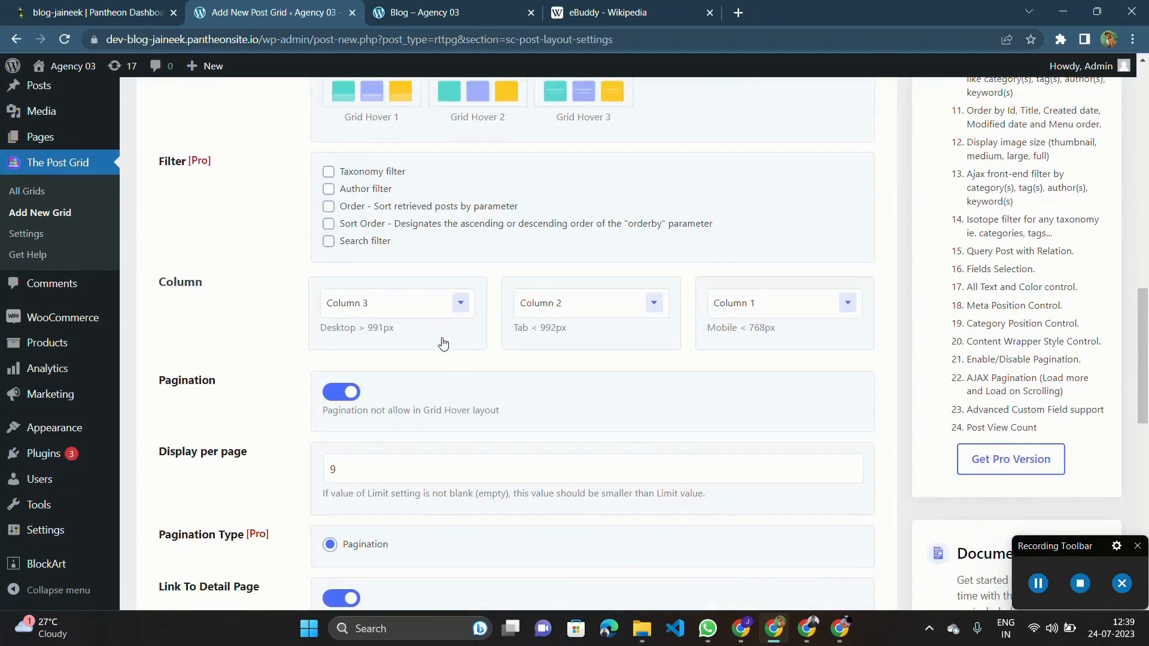
scroll(383, 287, up, 4)
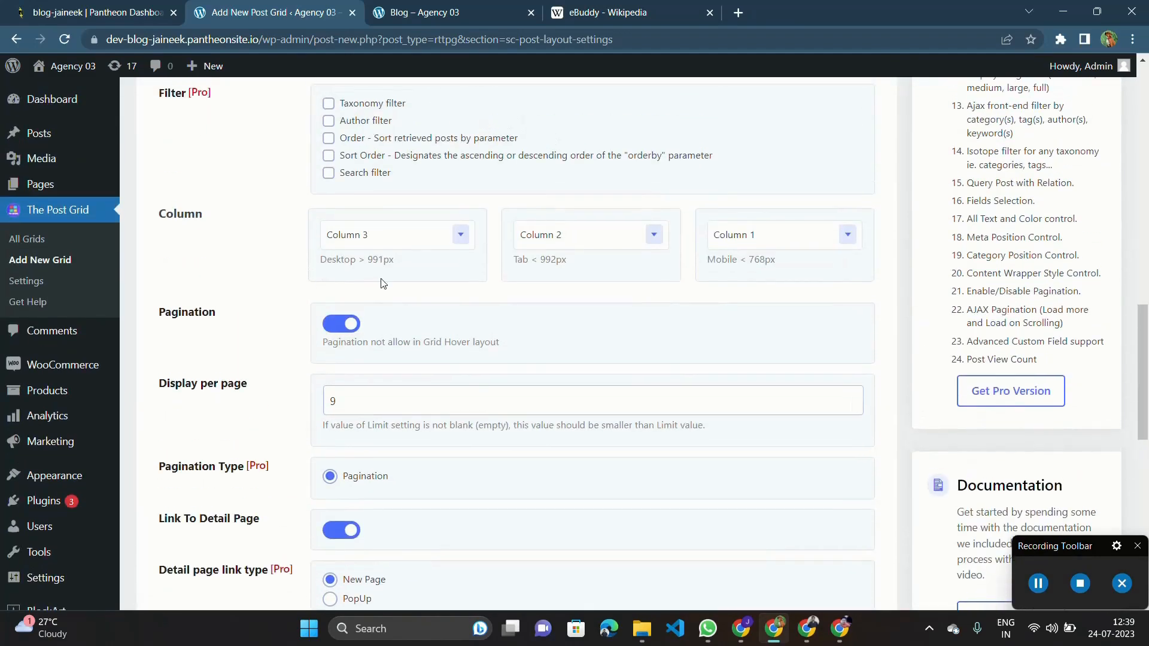
scroll(292, 273, down, 2)
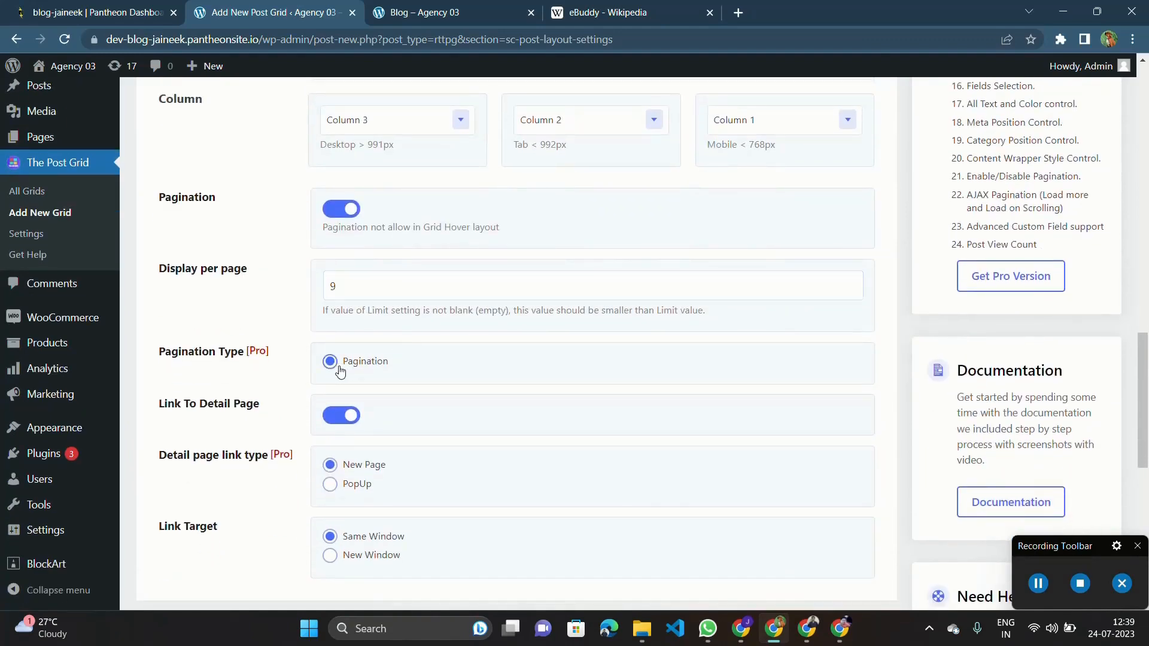
scroll(378, 372, down, 2)
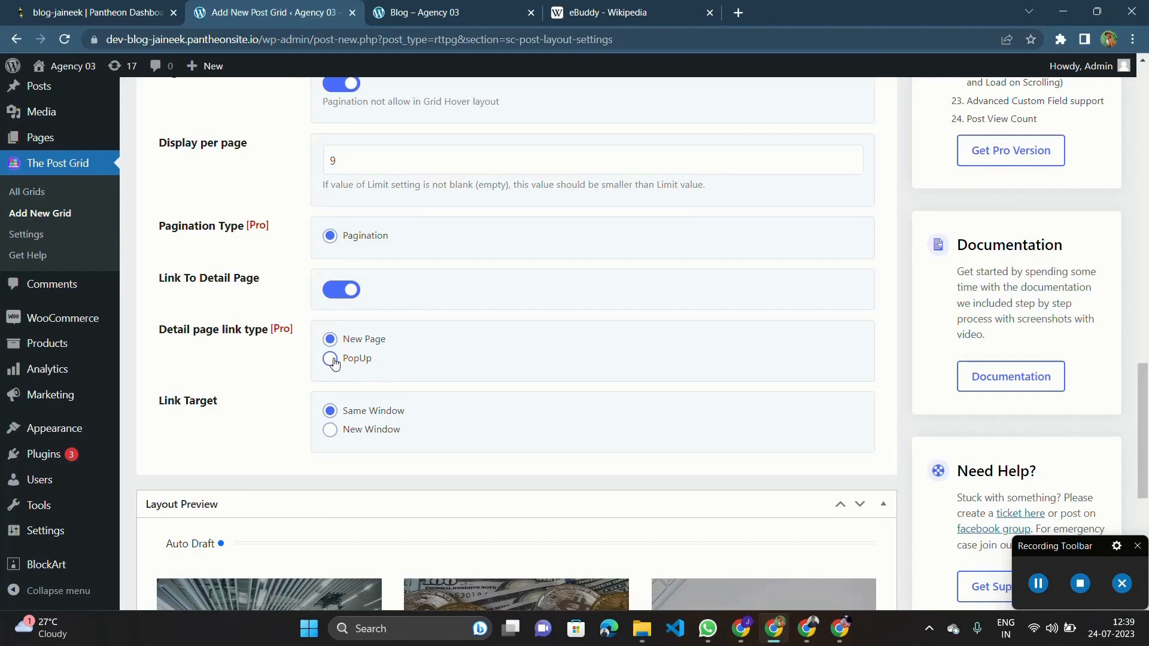
scroll(428, 393, down, 7)
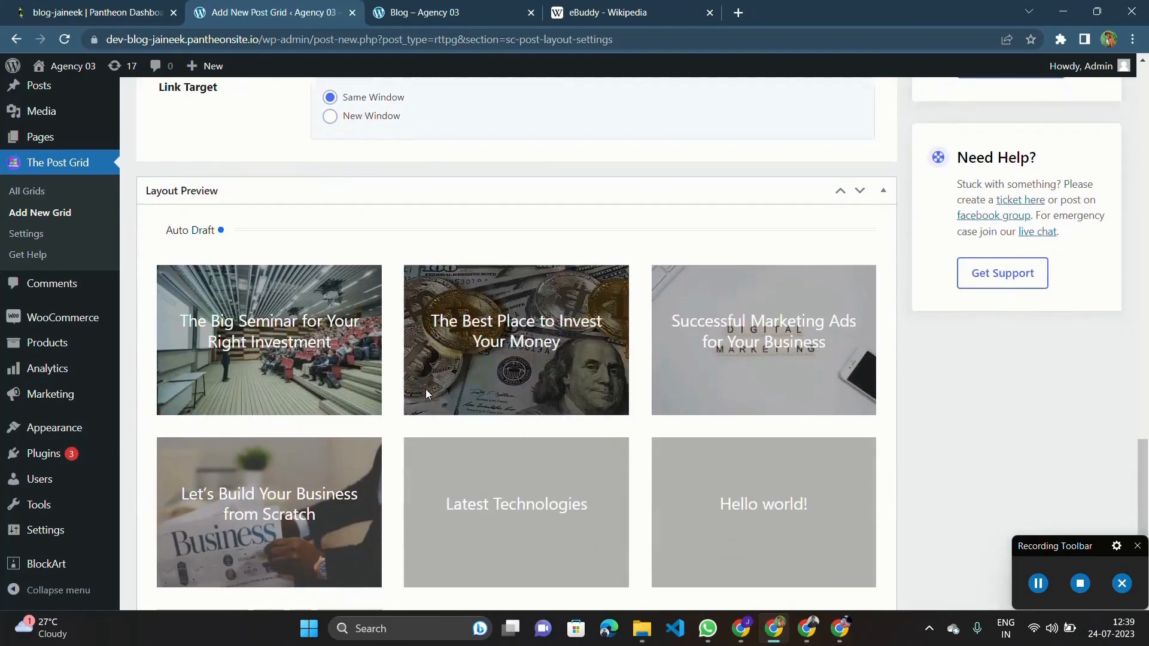
scroll(427, 394, up, 7)
scroll(427, 394, up, 15)
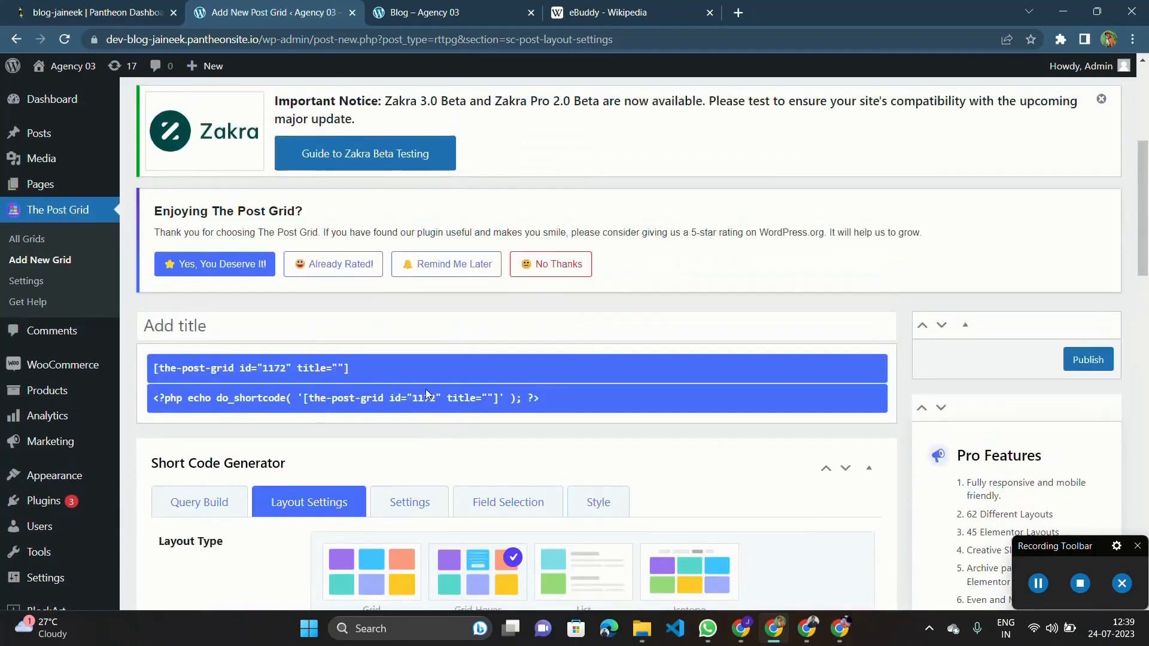
scroll(233, 341, down, 2)
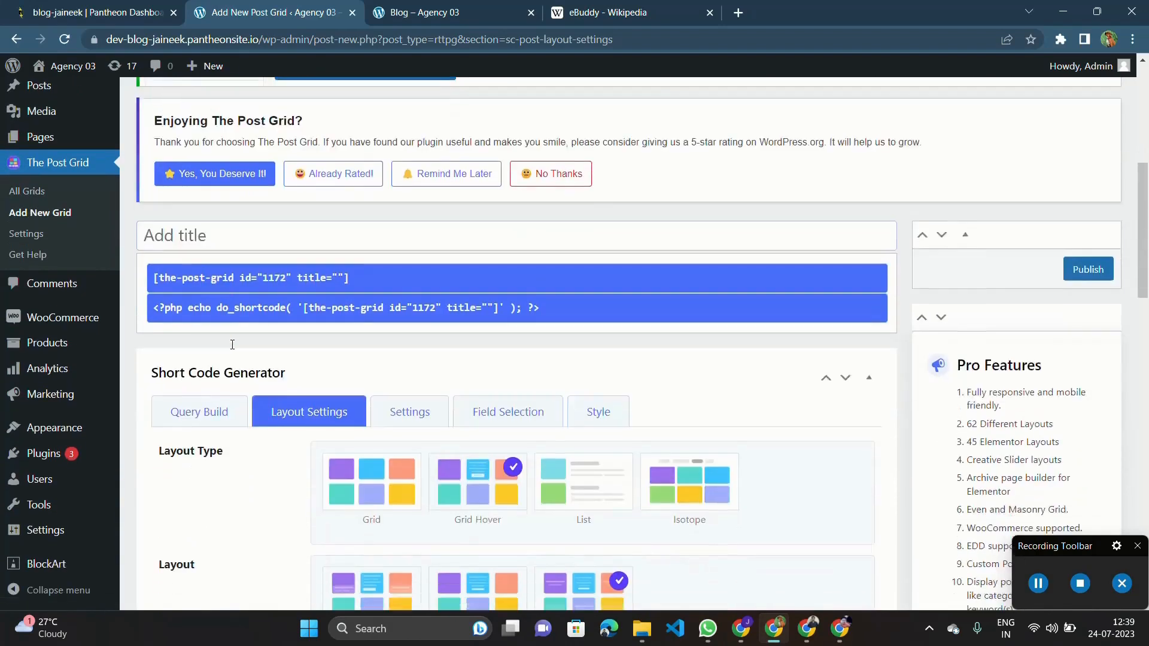
Step: Review the grid's Query Build settings, including the post type and common filters, together with the layout preview
click(177, 376)
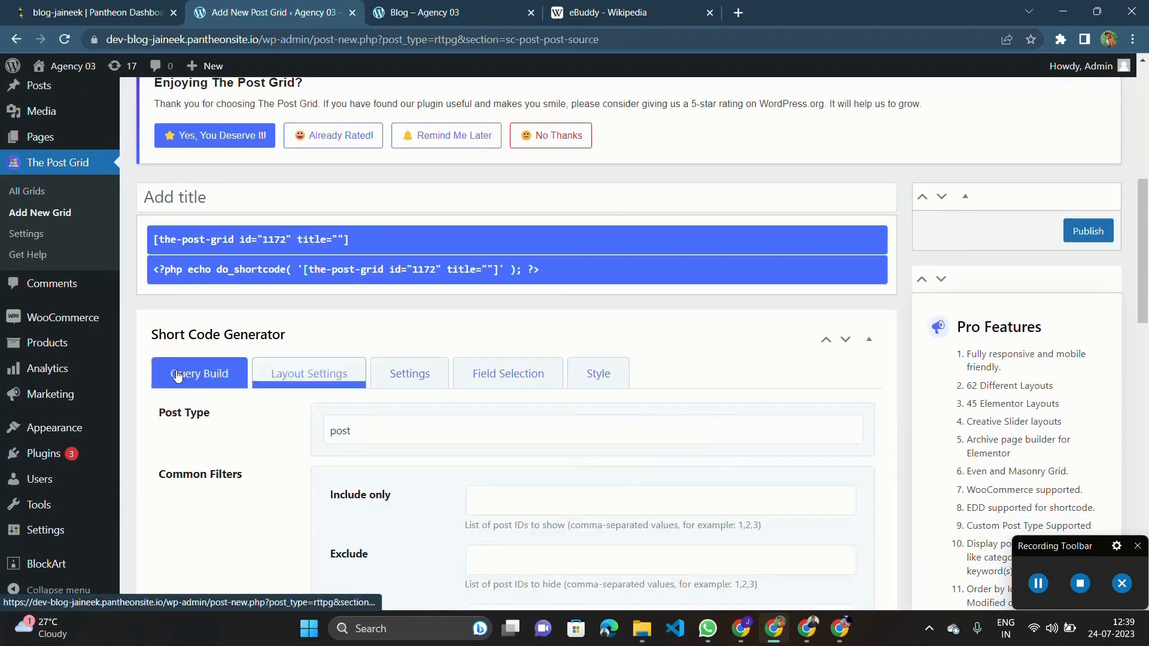
scroll(388, 400, down, 9)
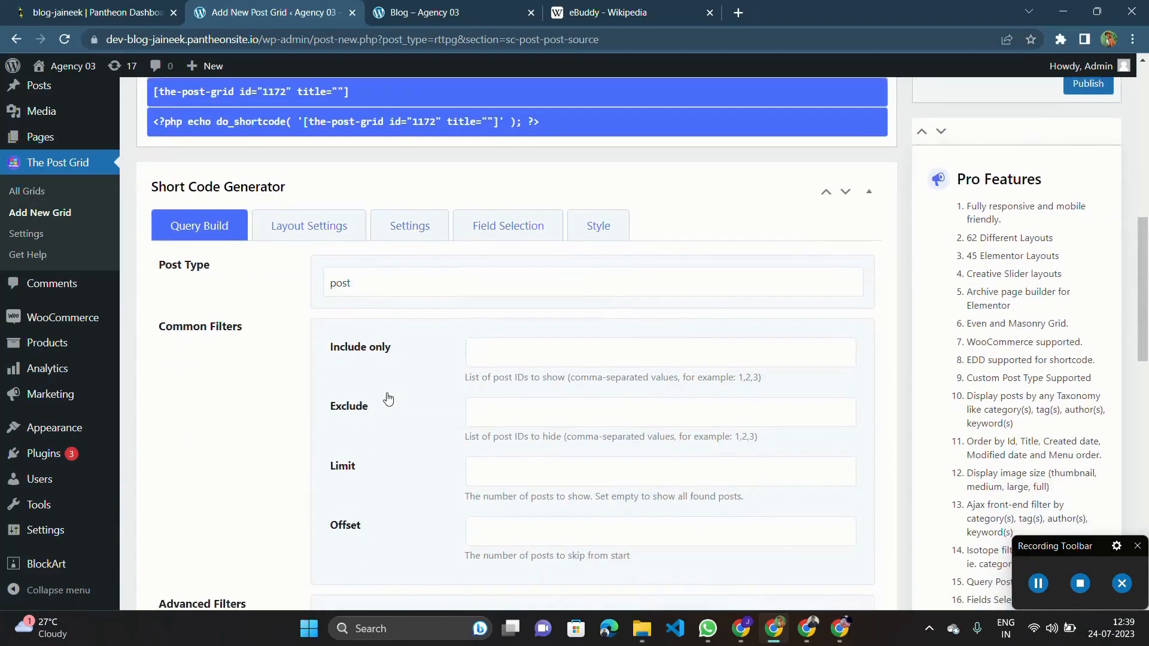
scroll(388, 399, down, 6)
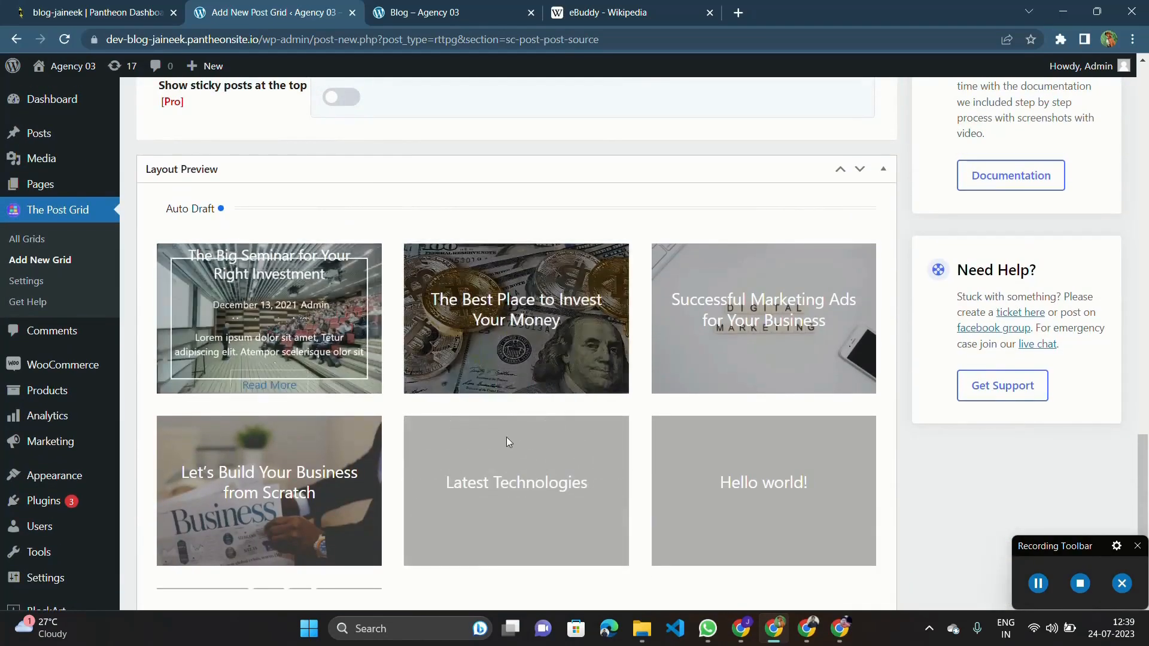
scroll(506, 437, up, 15)
scroll(762, 373, up, 8)
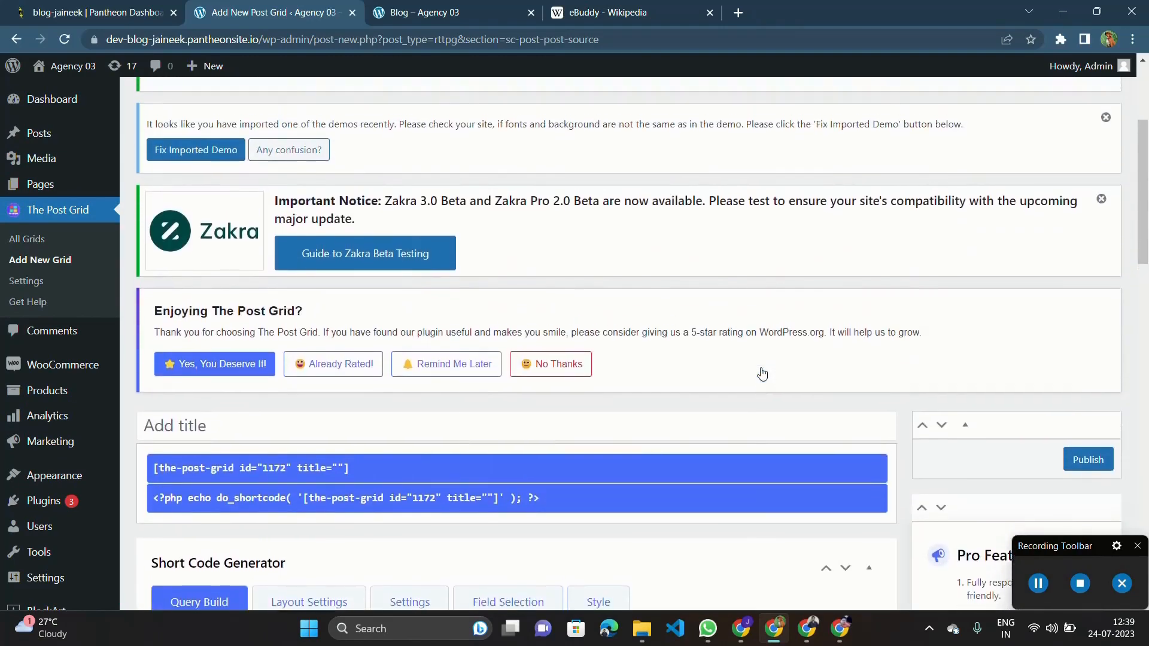
Step: Publish the new post grid with the Grid Hover 3 layout
scroll(762, 372, down, 3)
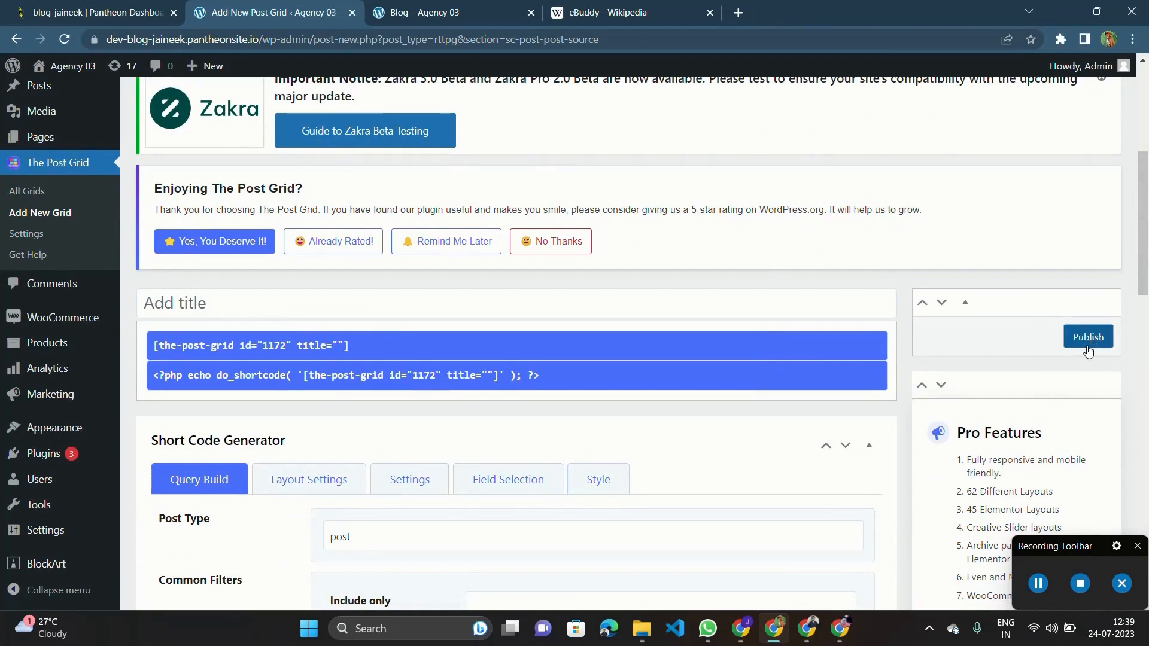
scroll(1089, 354, up, 5)
scroll(1095, 333, right, 2)
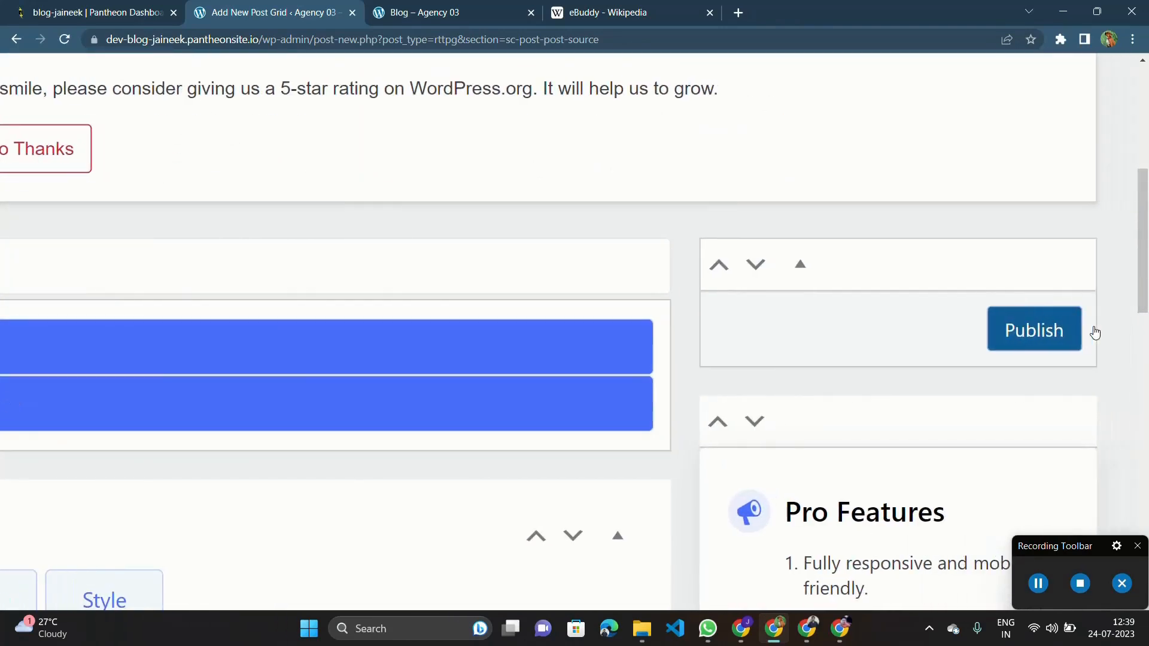
click(1037, 339)
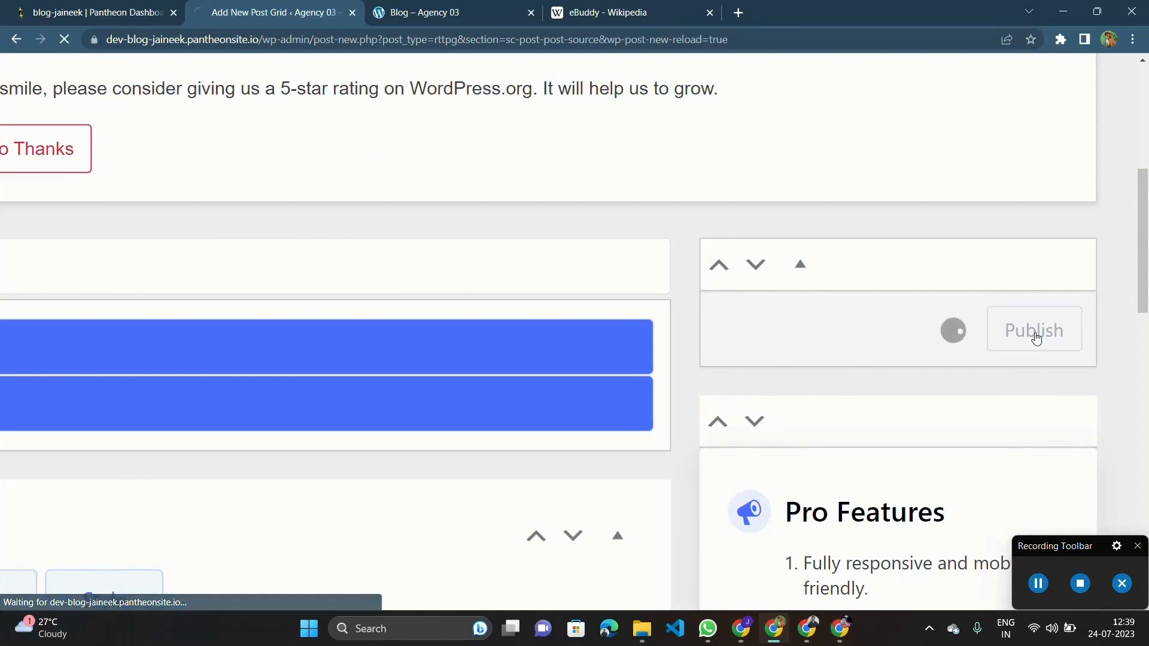
scroll(1037, 338, down, 5)
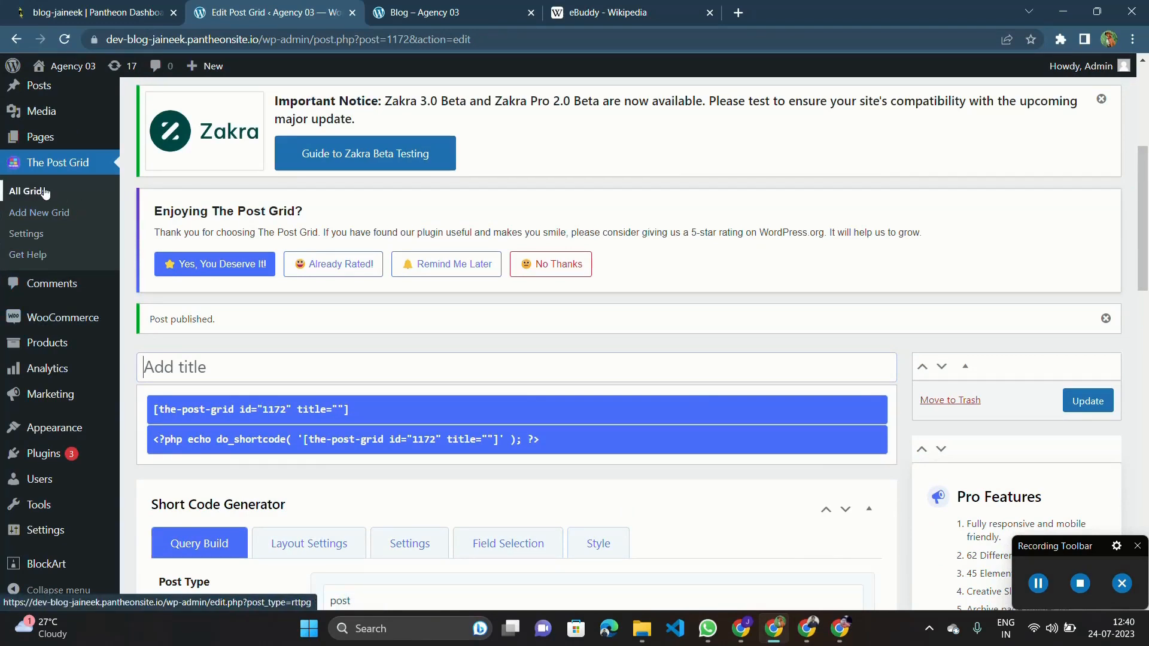
Step: Open the list of all grids and give the untitled grid the title "All blog" through Quick Edit
click(18, 192)
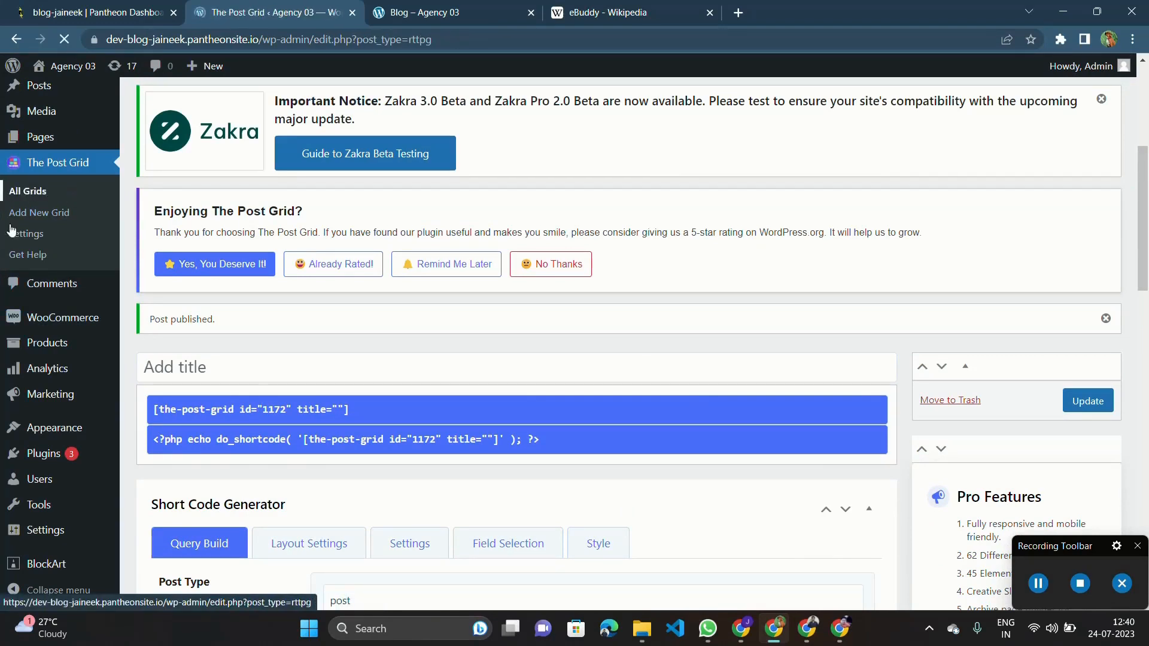
scroll(324, 348, down, 4)
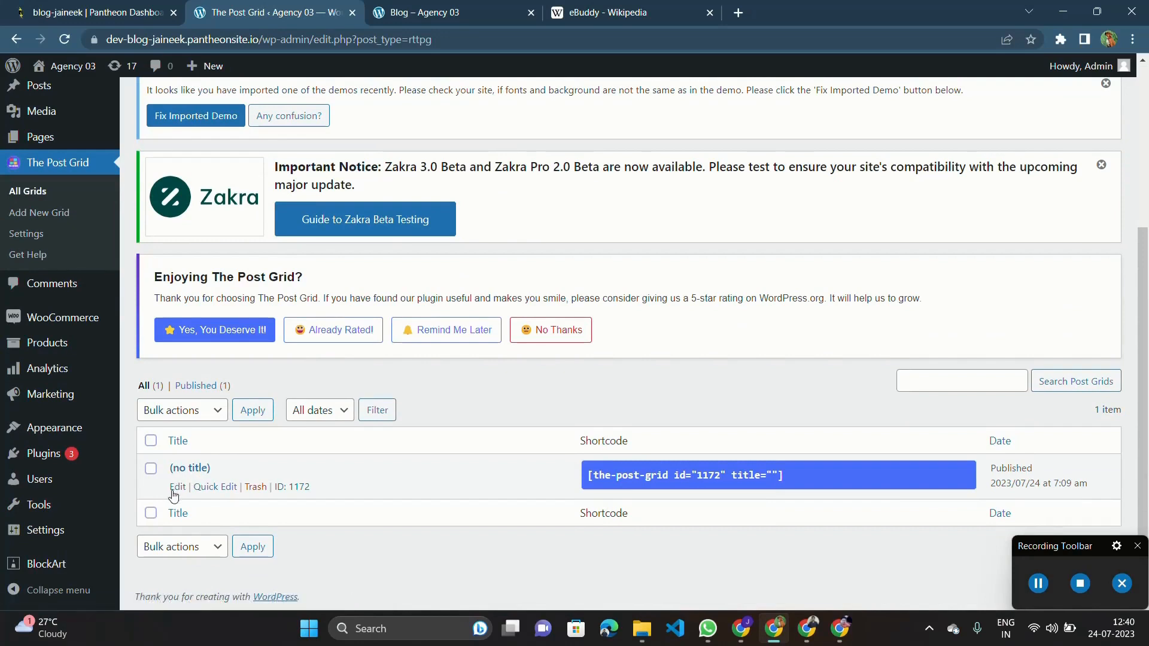
click(214, 489)
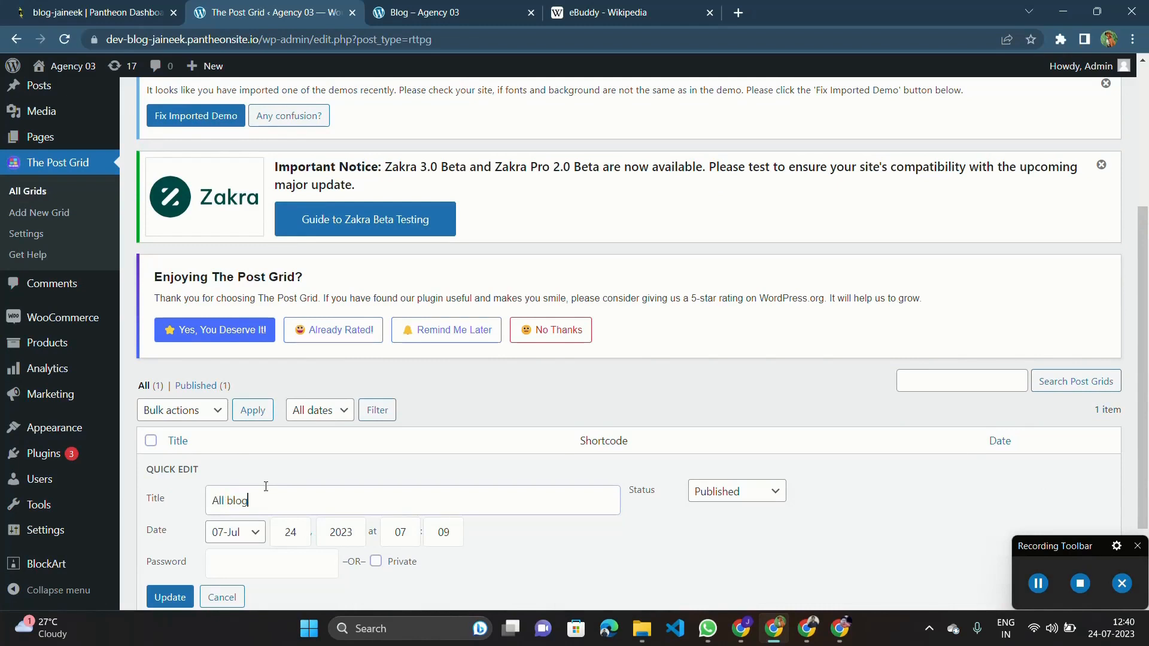
scroll(266, 486, down, 2)
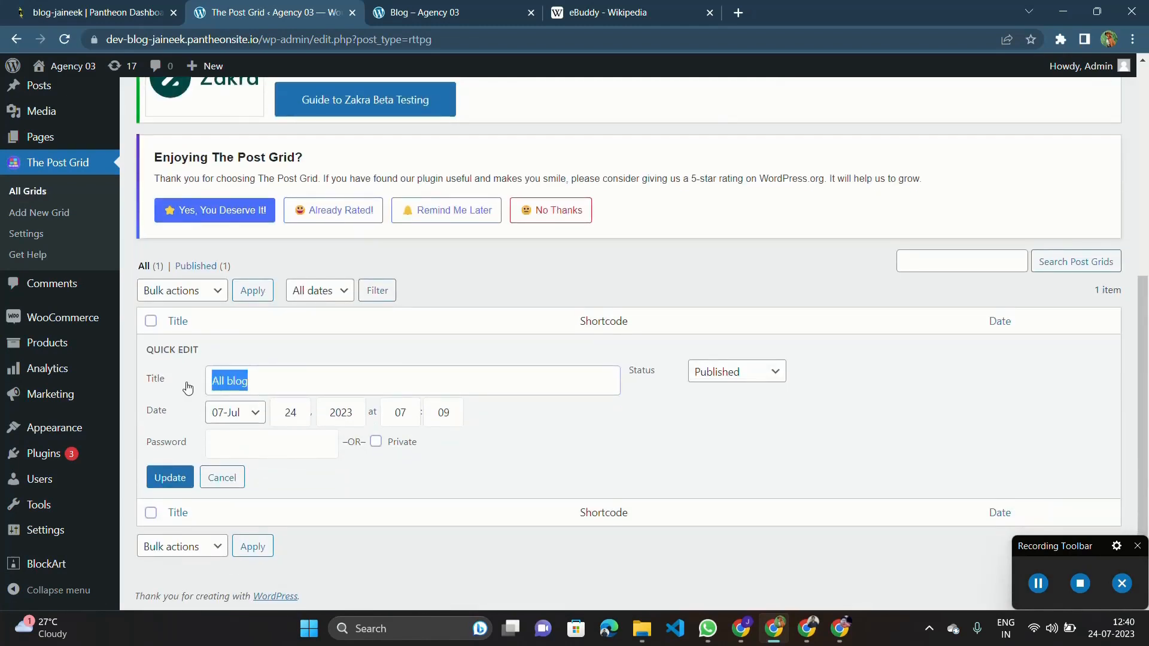
click(282, 372)
click(160, 478)
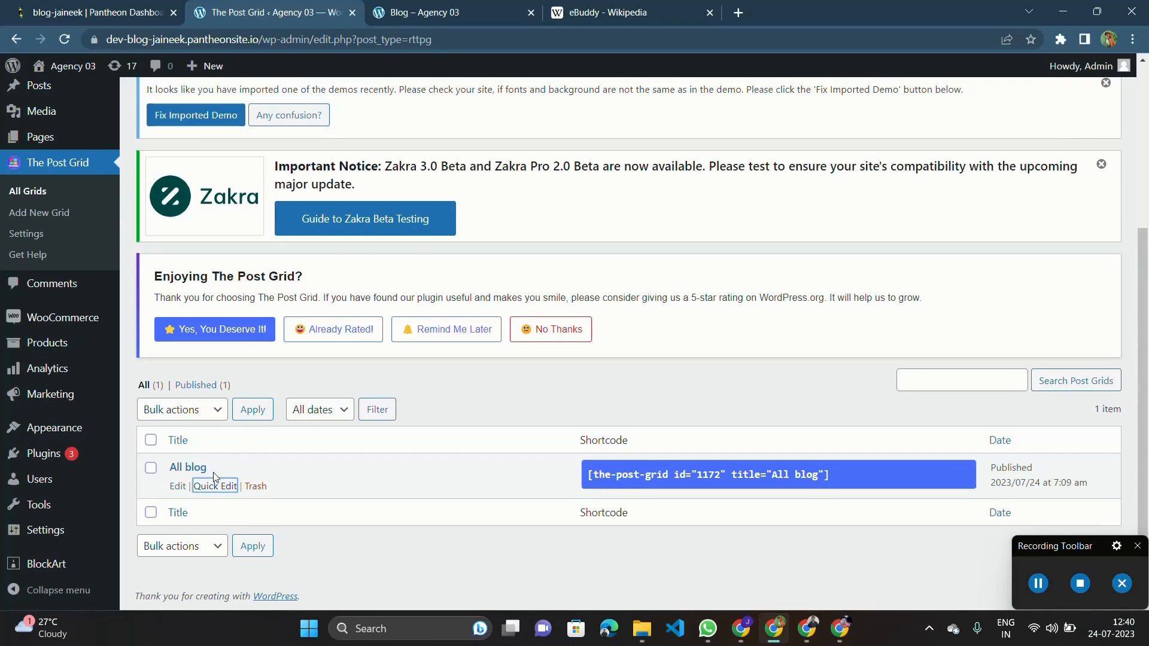
Step: Copy the All blog grid's shortcode and open the Home front page for editing
click(652, 467)
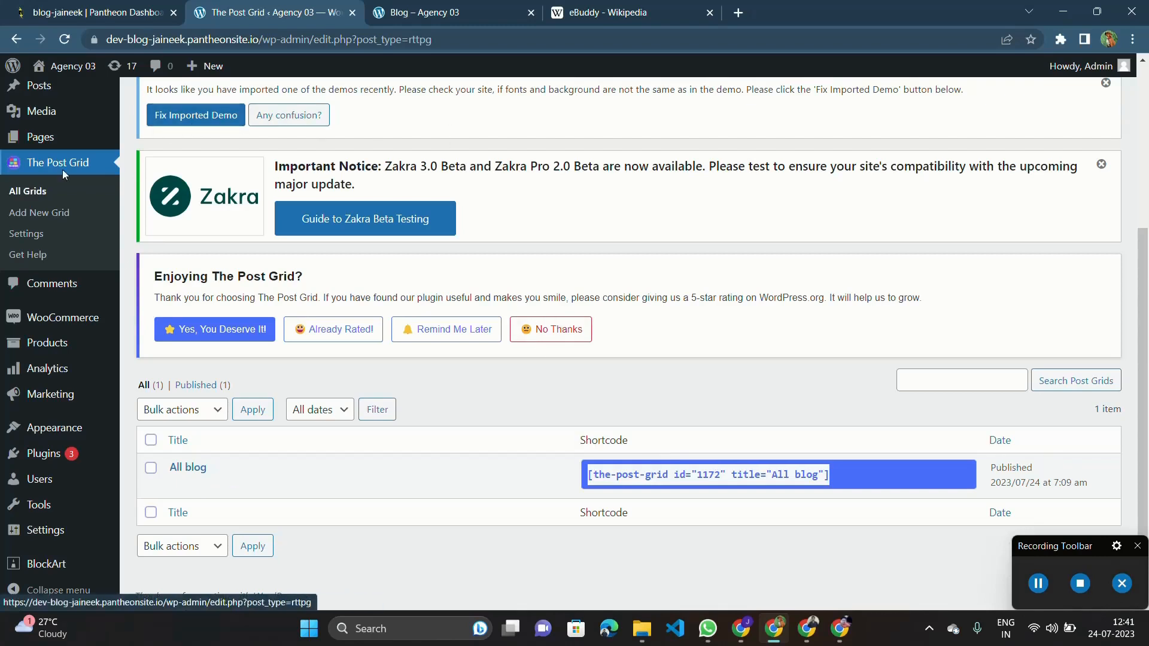
click(53, 139)
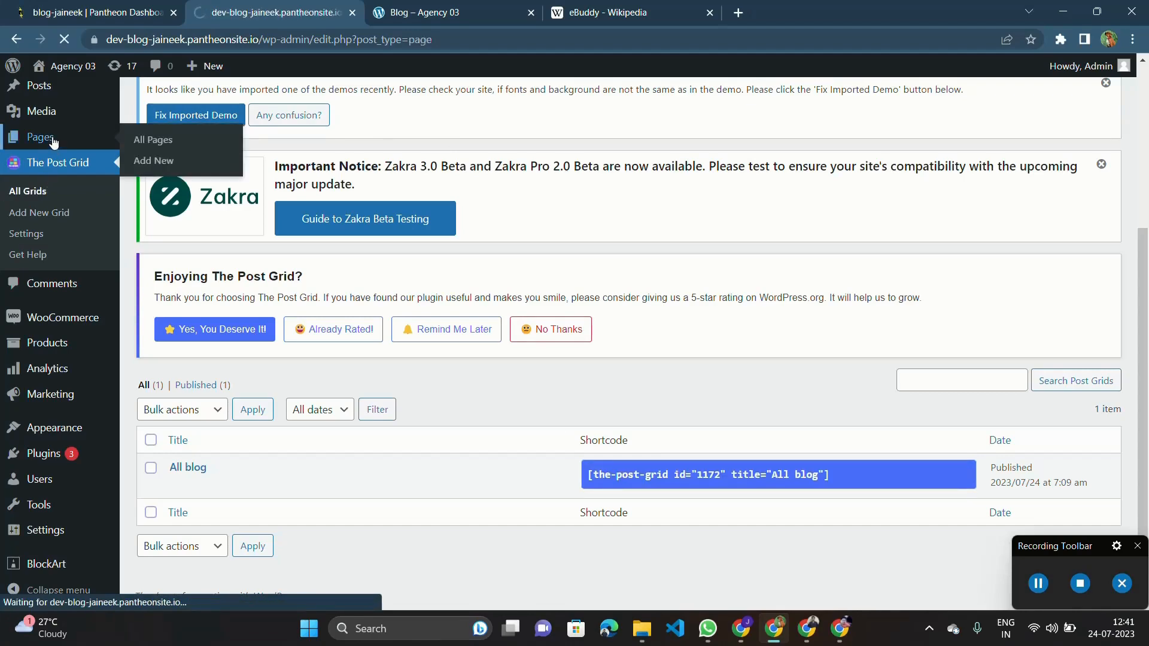
scroll(246, 369, down, 6)
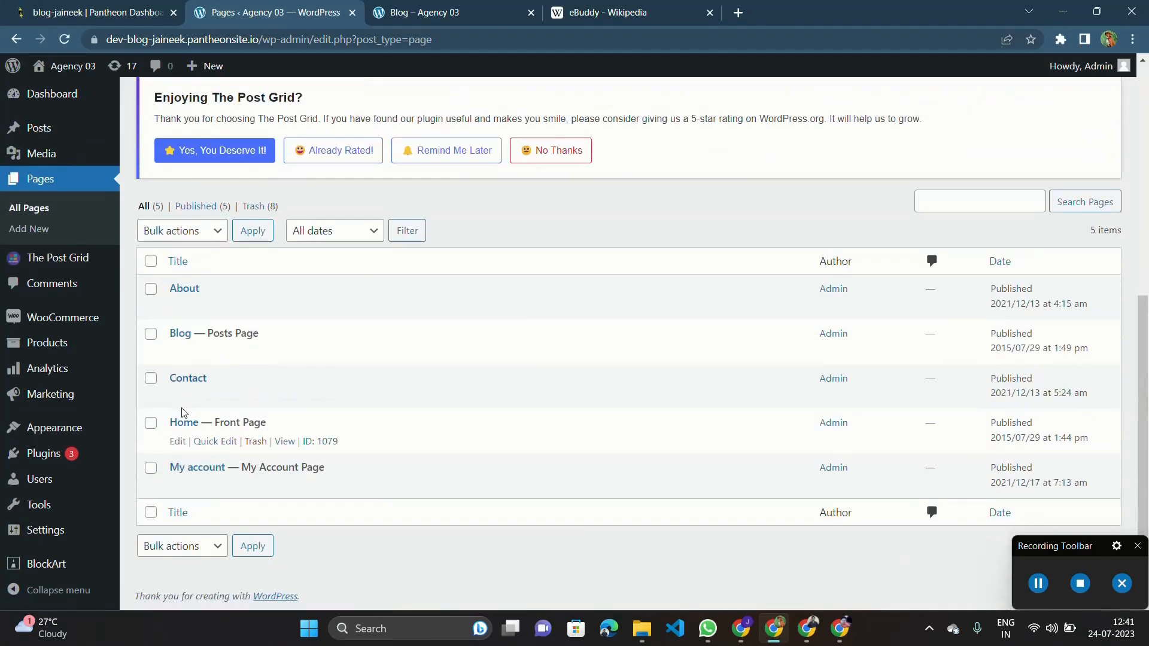
click(177, 442)
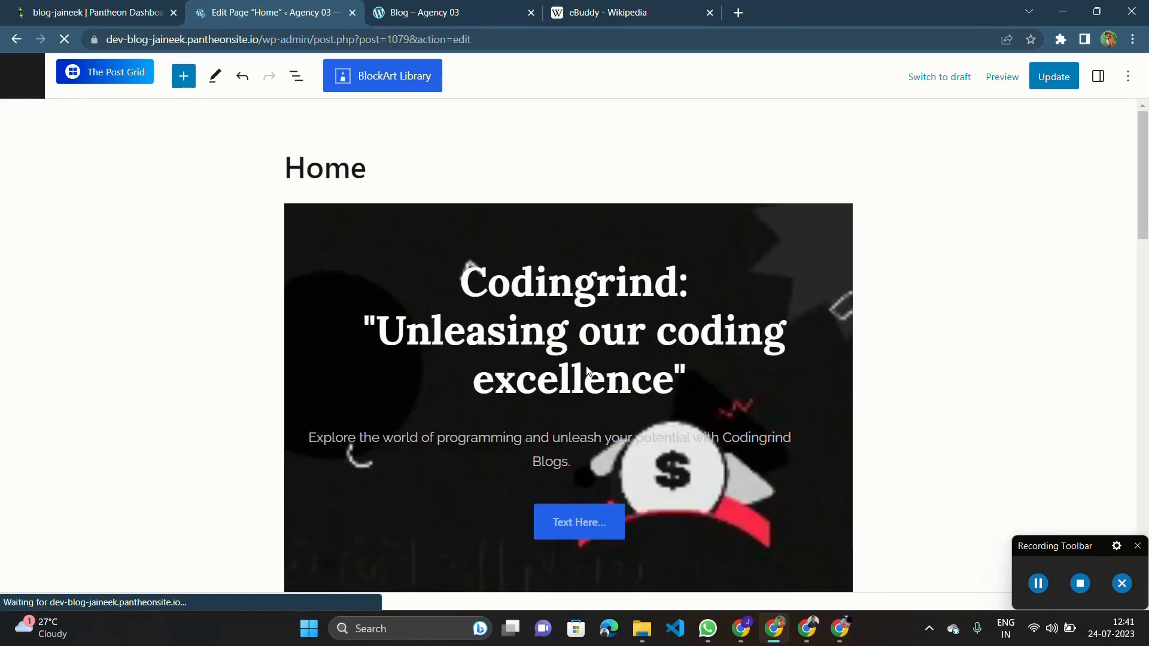
Step: Insert a Shortcode block below the "Latest Blog post on coding" section containing [the-post-grid id="1172" title="All blog"]
scroll(586, 366, down, 7)
scroll(580, 425, down, 5)
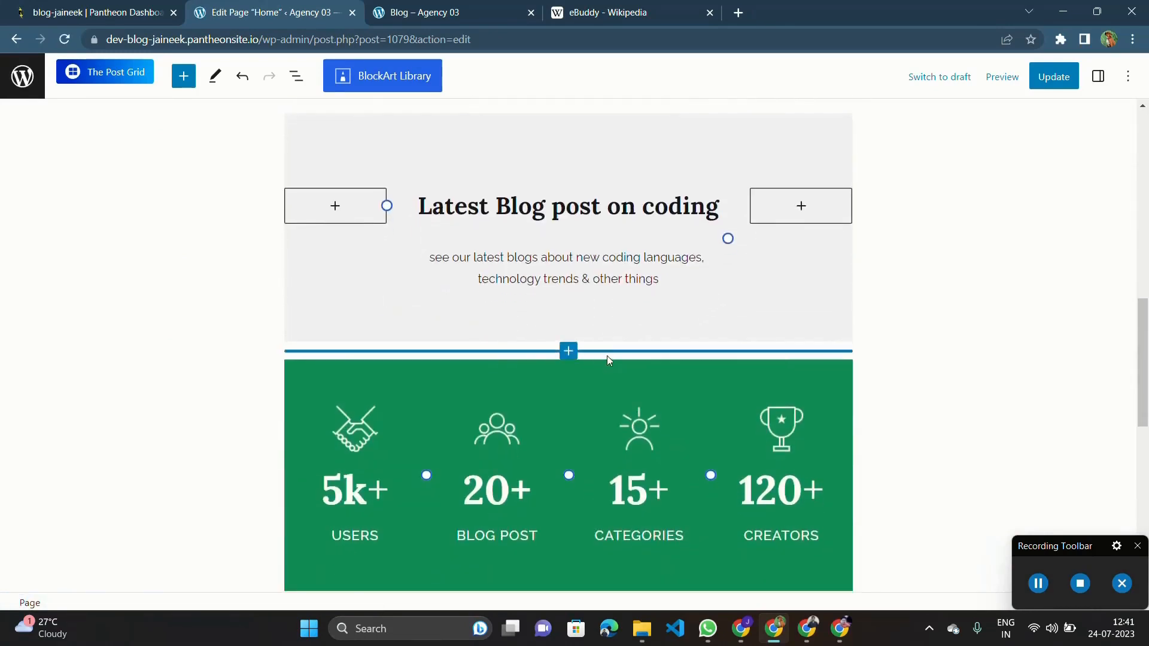
click(569, 351)
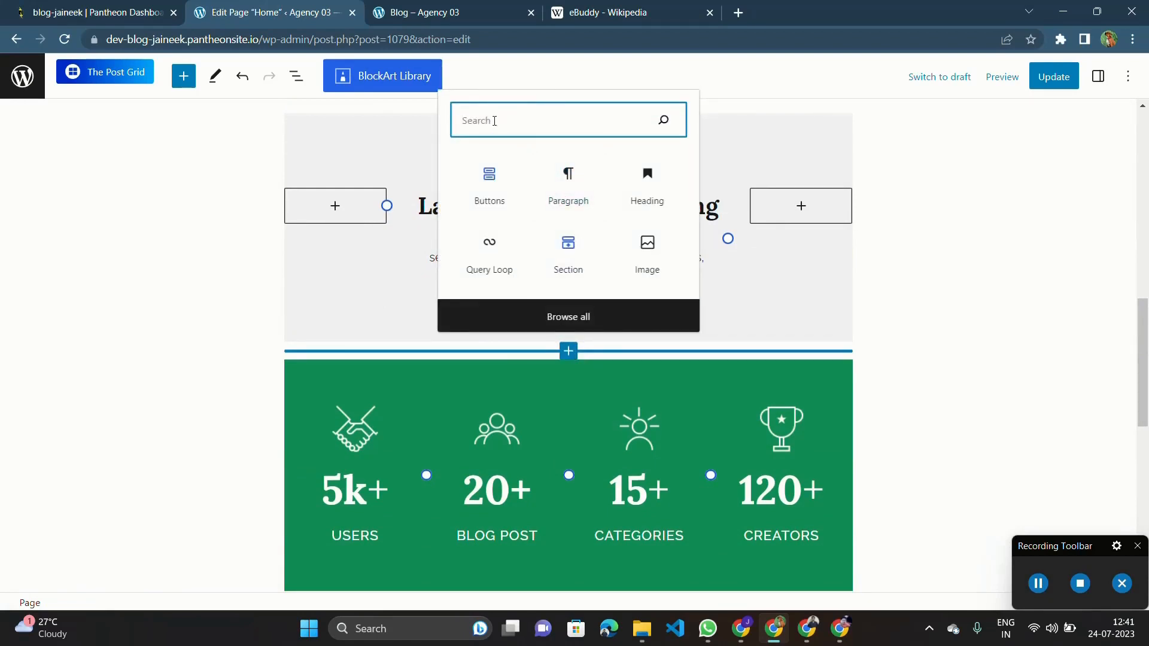
text(short)
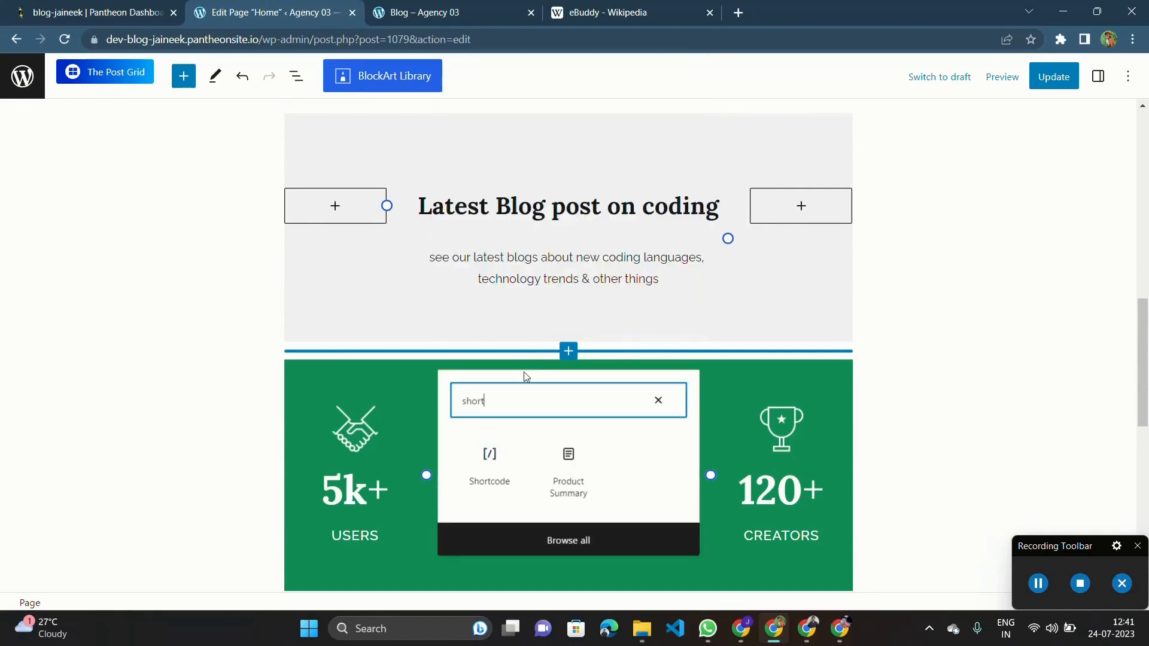
click(479, 473)
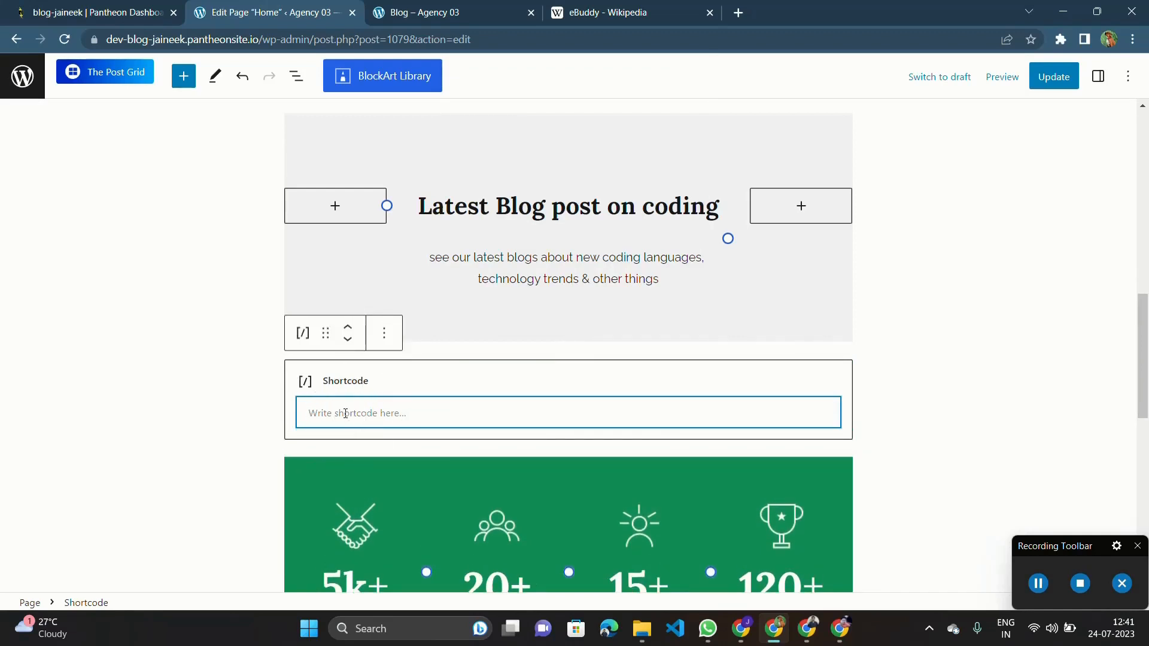
text([the-post-grid id="1172" title="All blog"])
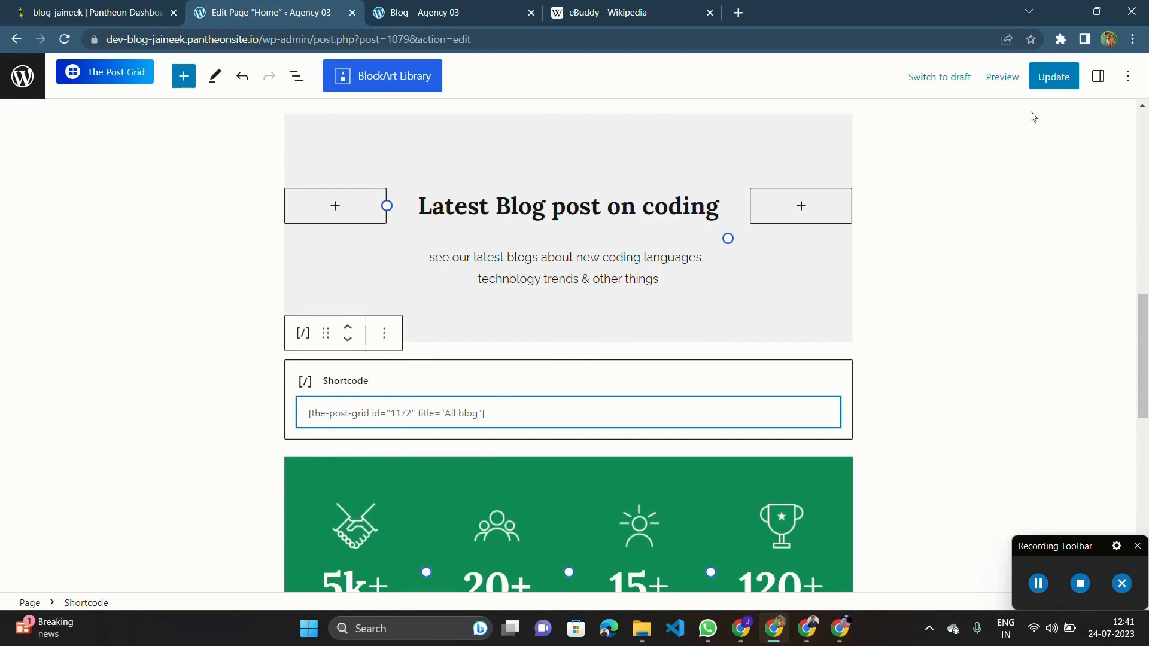
Step: Update the Home page and open Home on the live site in the existing Blog browser tab
click(1054, 76)
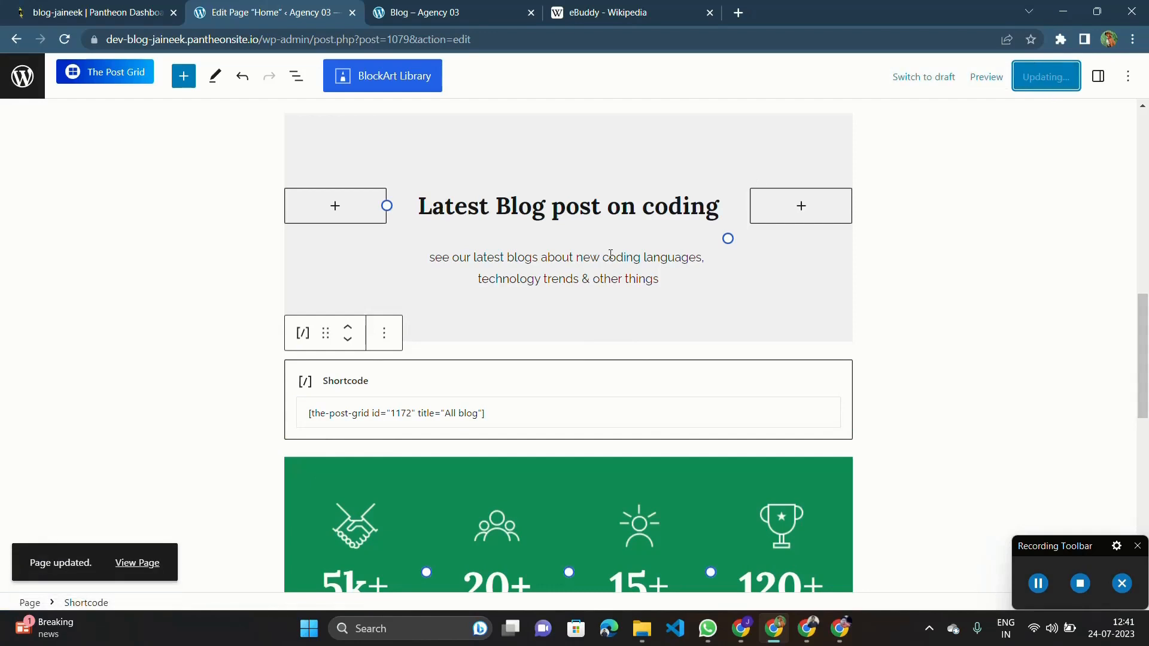
click(490, 5)
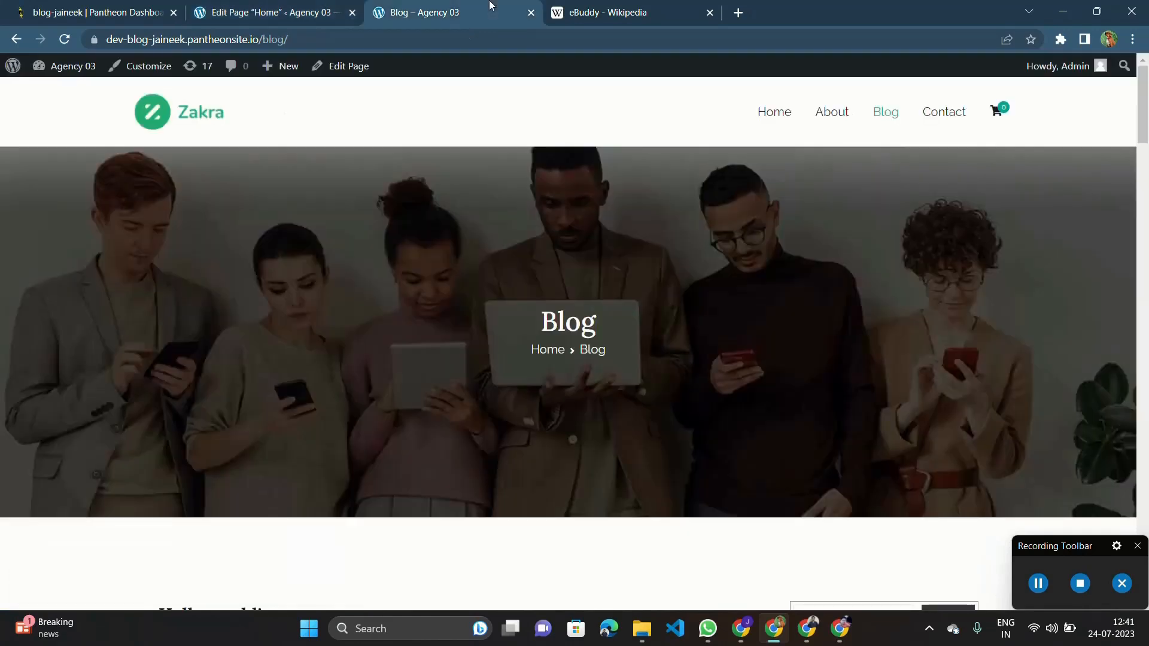
click(758, 122)
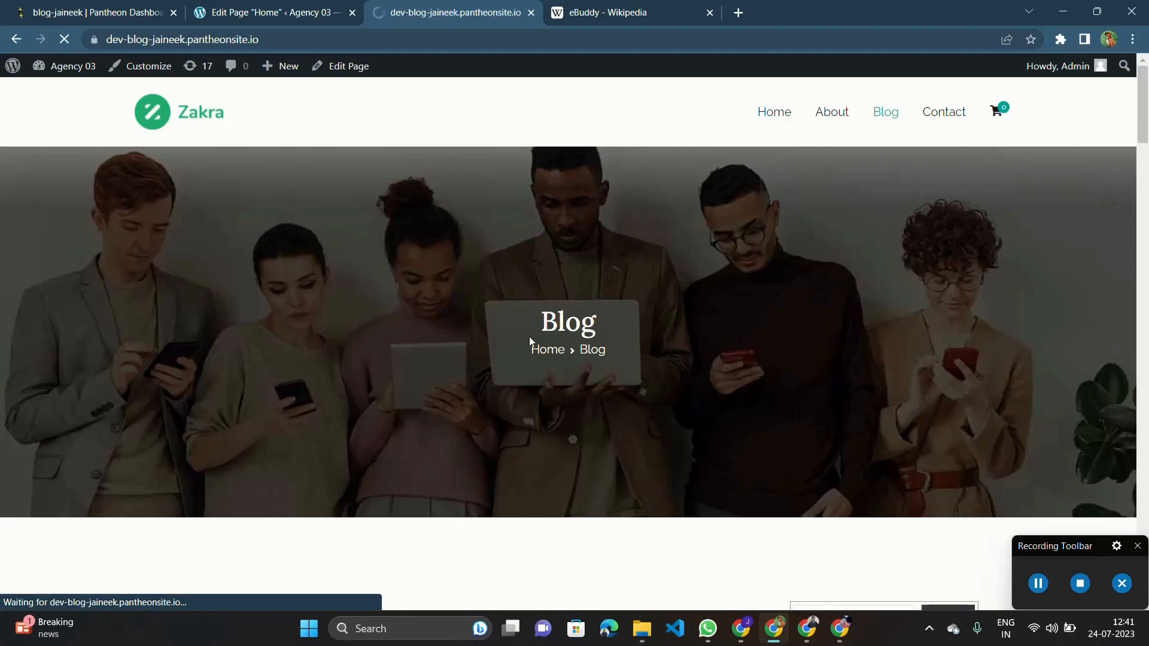
Step: Examine the All blog post grid below "Latest Blog post on coding" on the live Home page, including the post cards' overlay details
scroll(529, 336, down, 8)
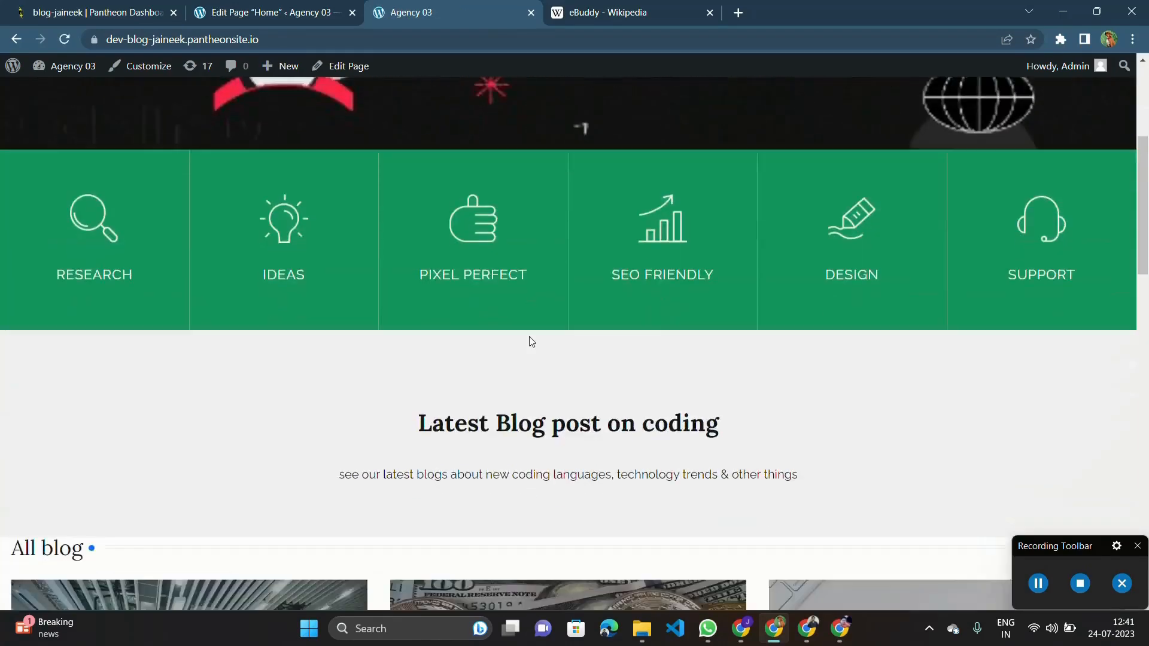
scroll(529, 337, down, 2)
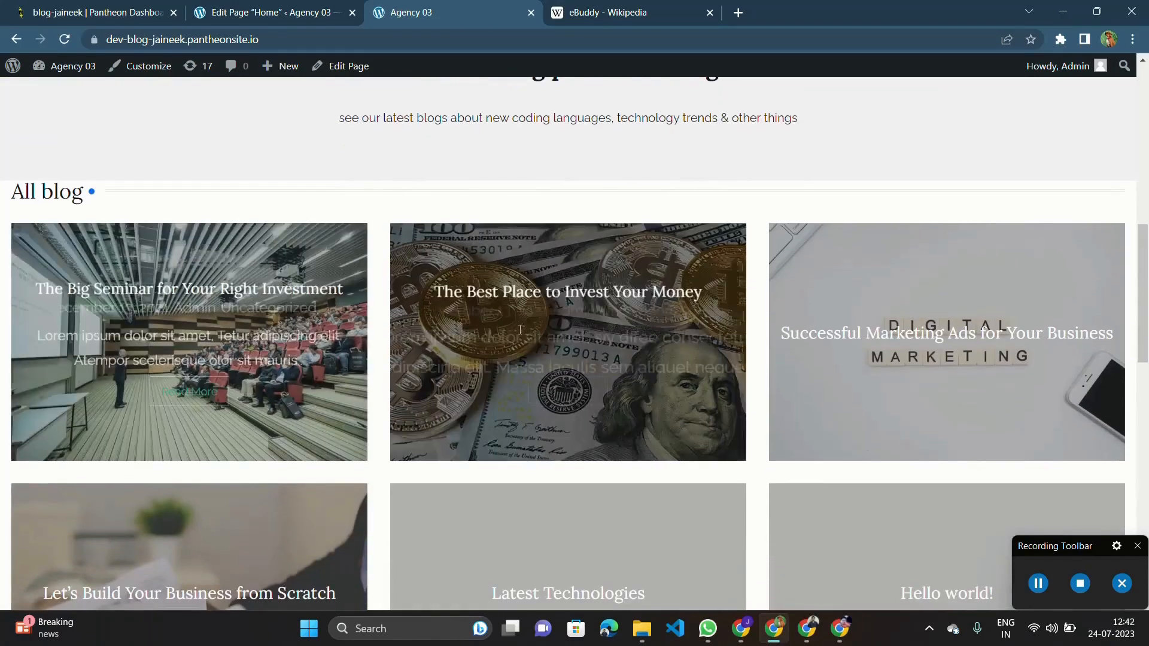
scroll(520, 329, down, 3)
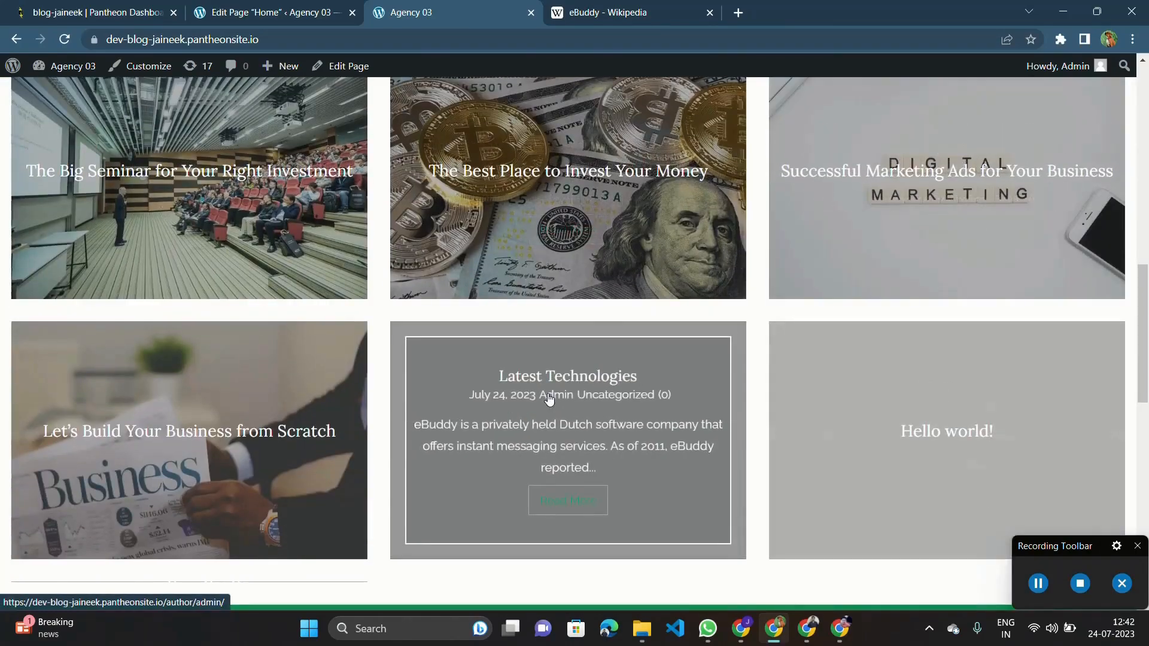
scroll(299, 315, down, 4)
scroll(298, 314, up, 6)
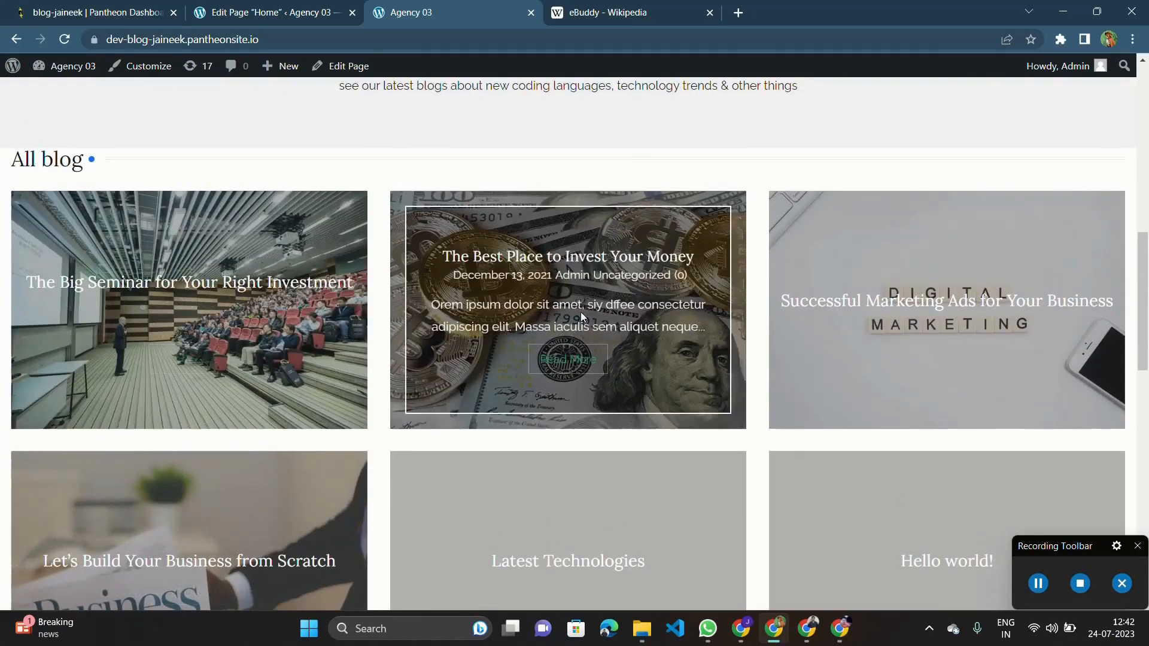
scroll(366, 408, up, 3)
scroll(366, 409, down, 3)
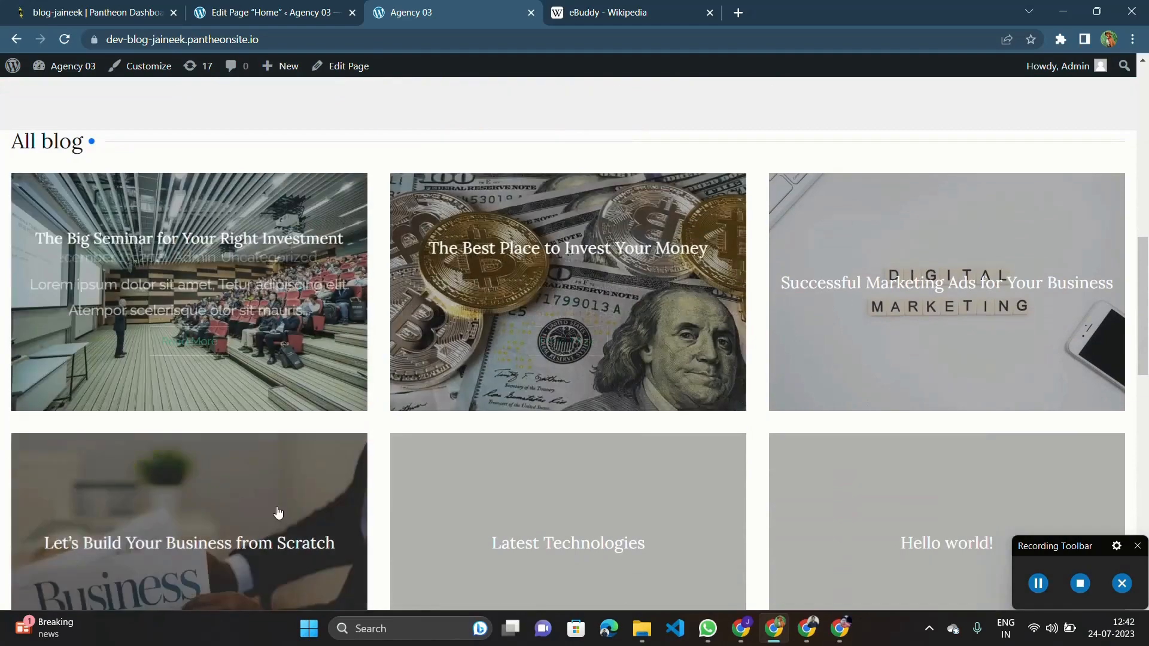
scroll(592, 489, down, 4)
scroll(945, 316, up, 4)
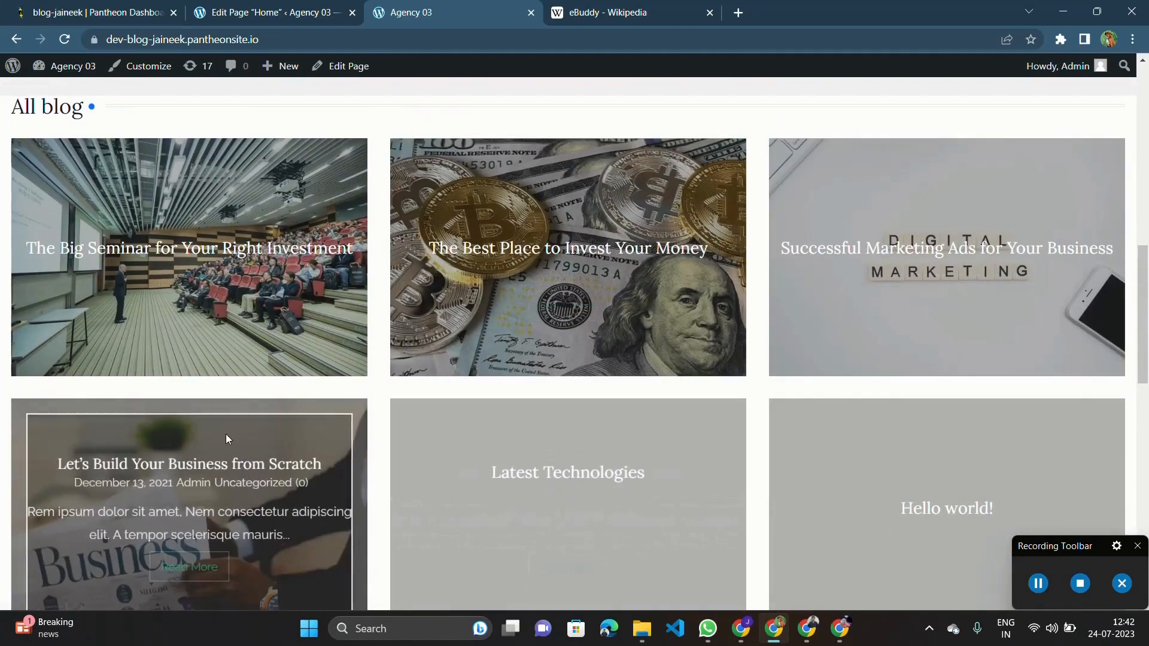
scroll(178, 259, up, 3)
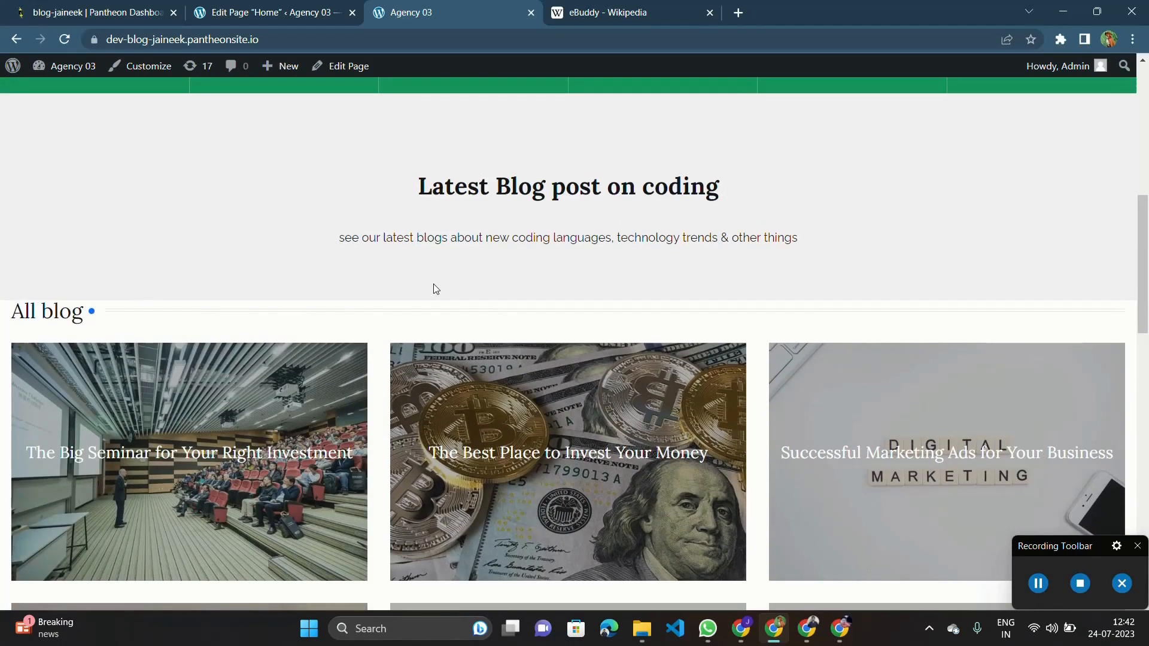
Step: Compare the Shortcode block in the Home page editor with the "All blog" heading above the grid on the live page
click(273, 11)
scroll(407, 237, down, 1)
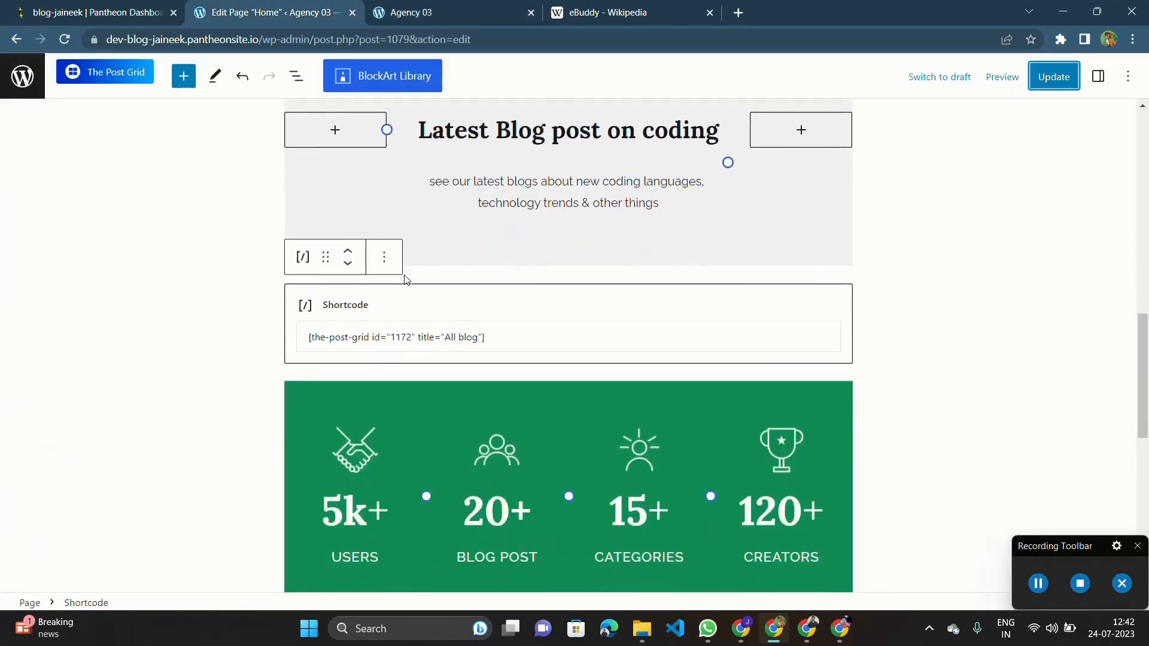
click(455, 12)
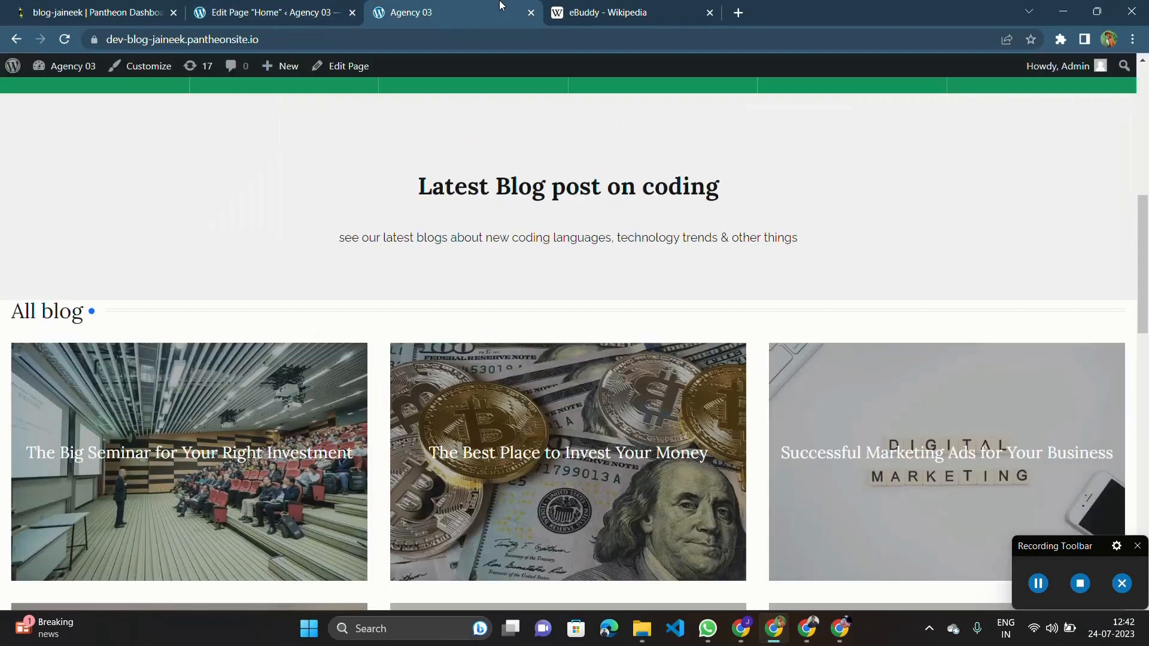
drag(32, 322, 164, 302)
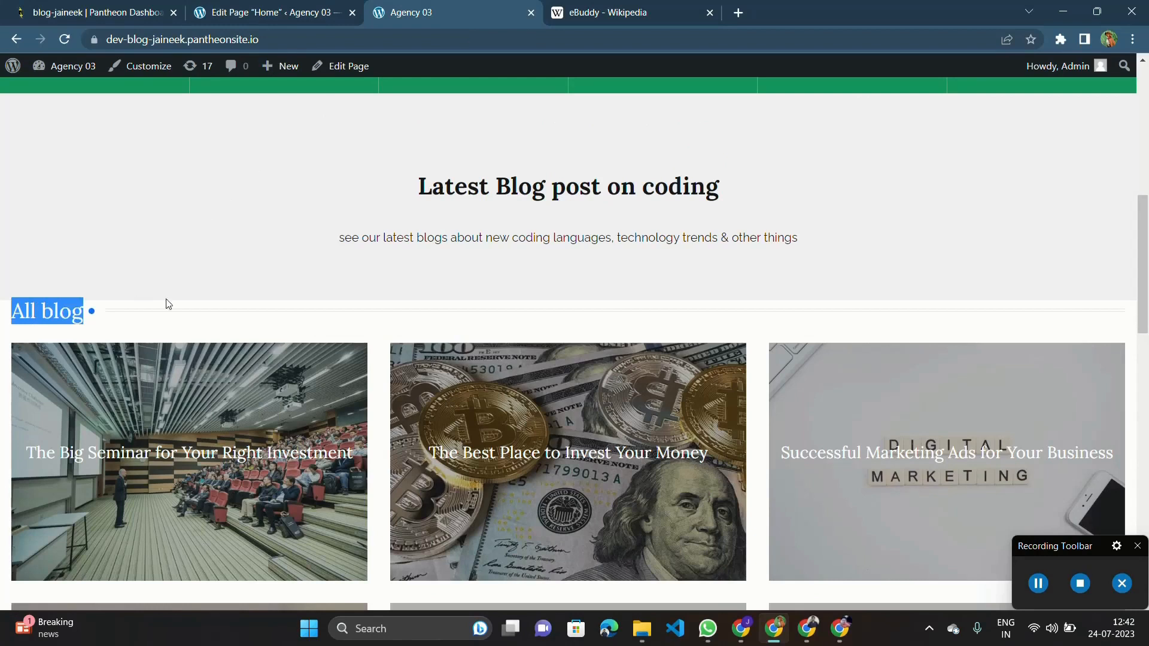
click(182, 304)
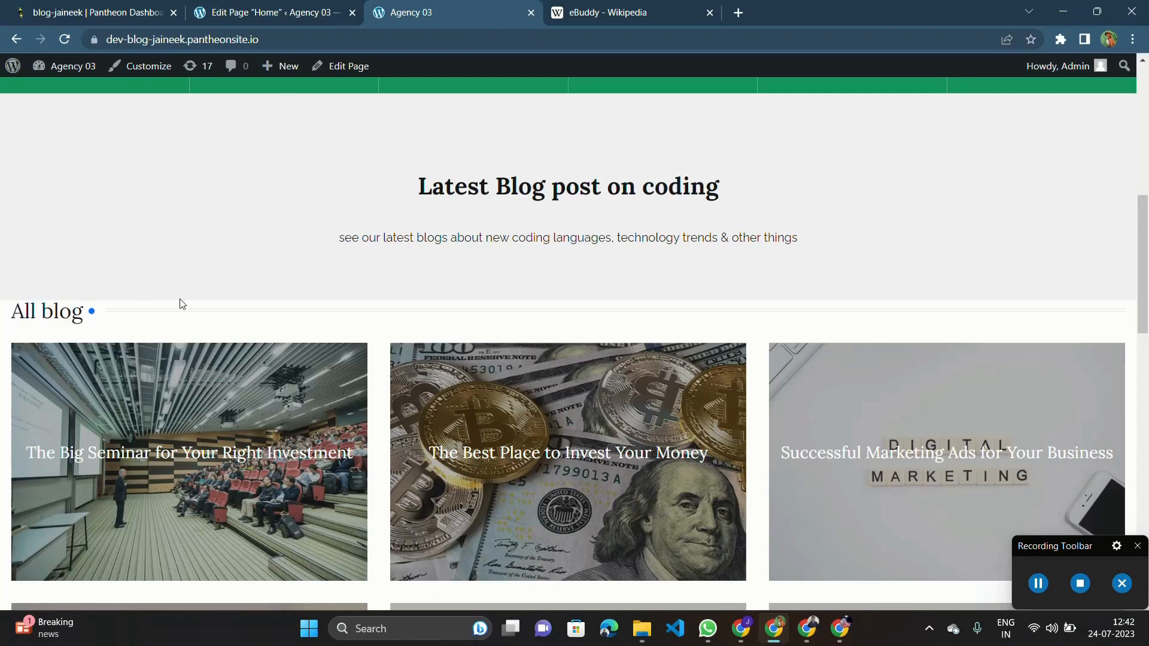
double_click(54, 305)
drag(54, 305, 234, 267)
click(235, 269)
triple_click(59, 308)
drag(60, 309, 156, 297)
click(158, 298)
drag(94, 315, 293, 300)
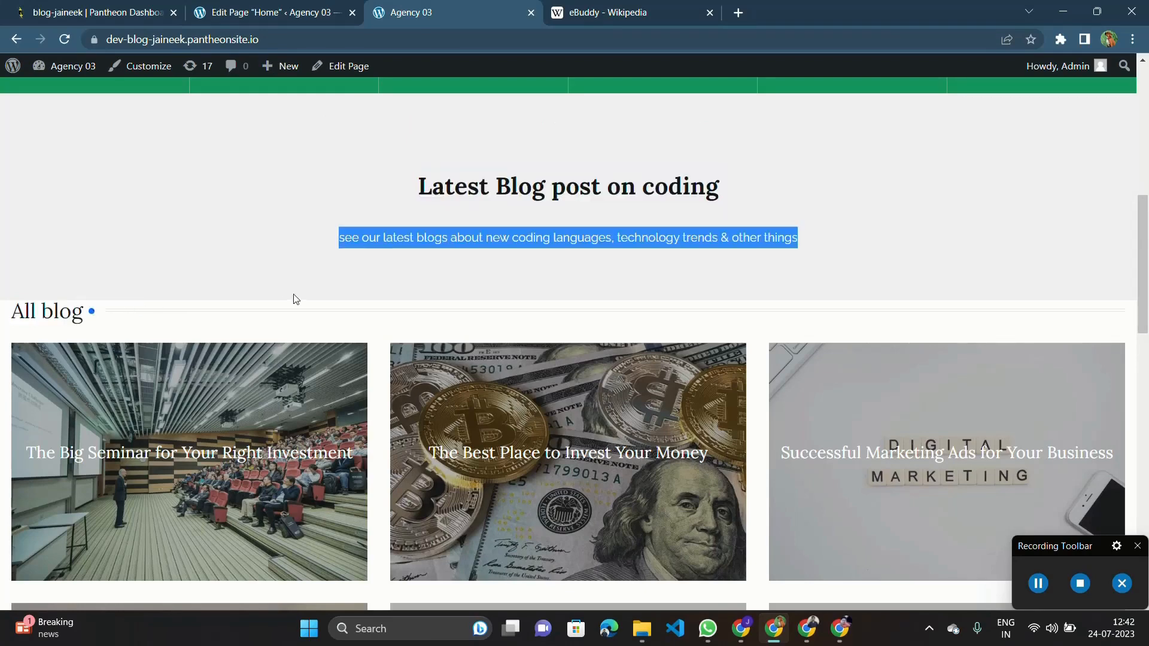
Step: Check the live grid's rows of post cards against the Shortcode block's position in the Home page editor
scroll(293, 297, down, 2)
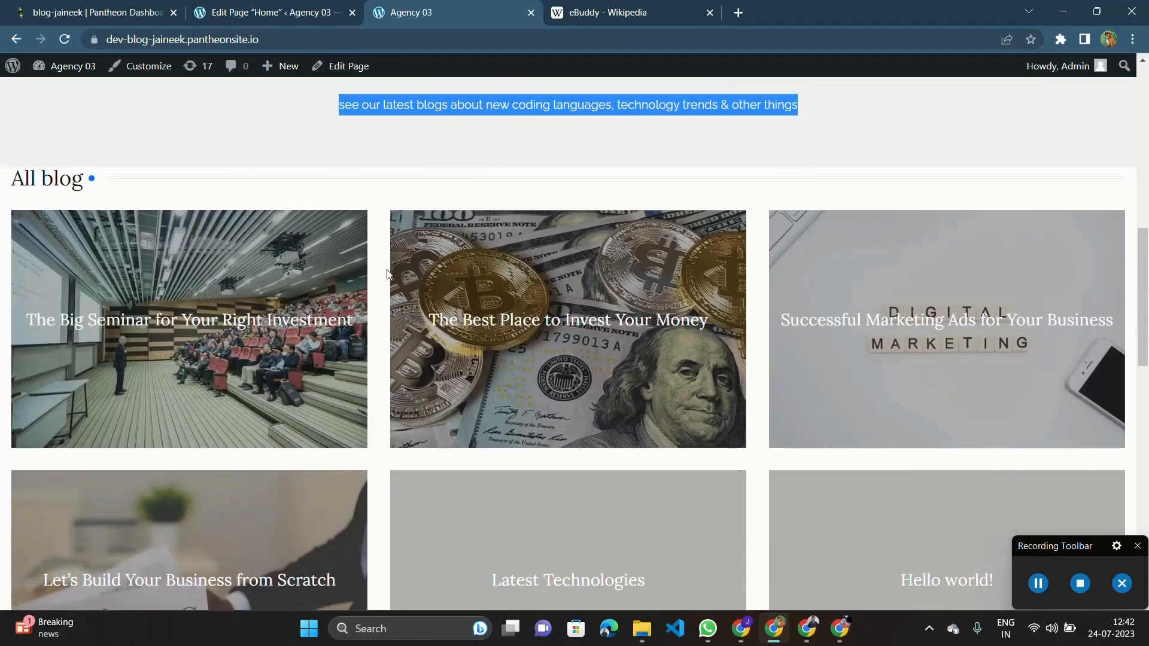
scroll(387, 274, down, 8)
scroll(386, 274, up, 6)
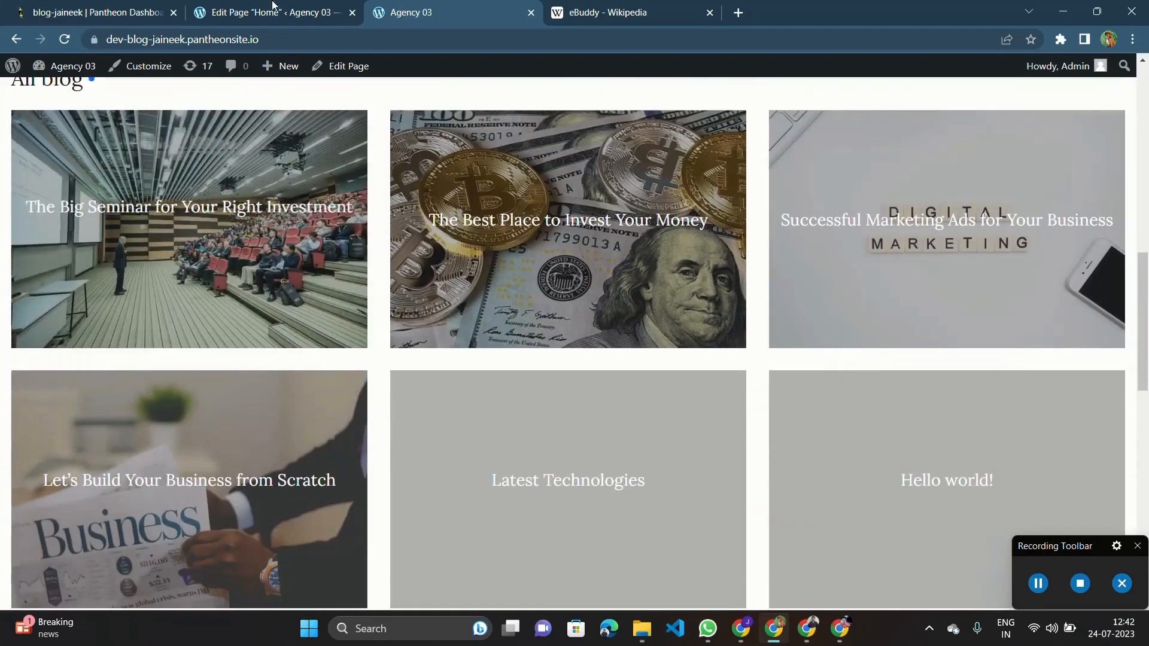
click(272, 8)
scroll(457, 358, down, 1)
scroll(491, 311, up, 1)
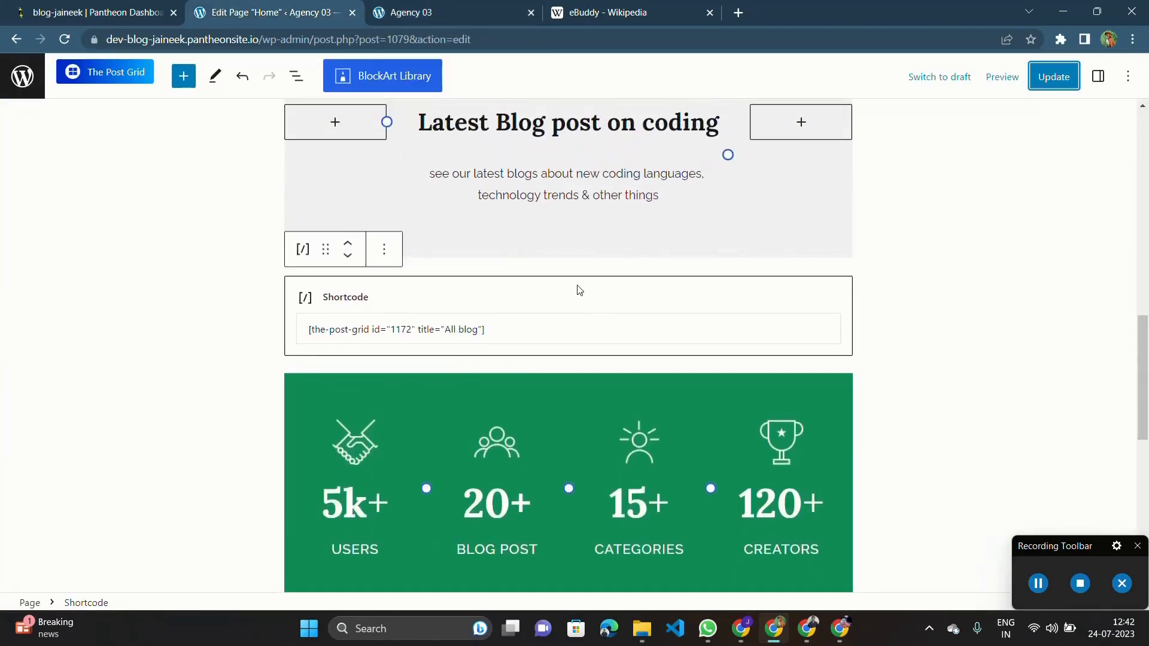
key(ctrl+Tab)
scroll(539, 230, down, 5)
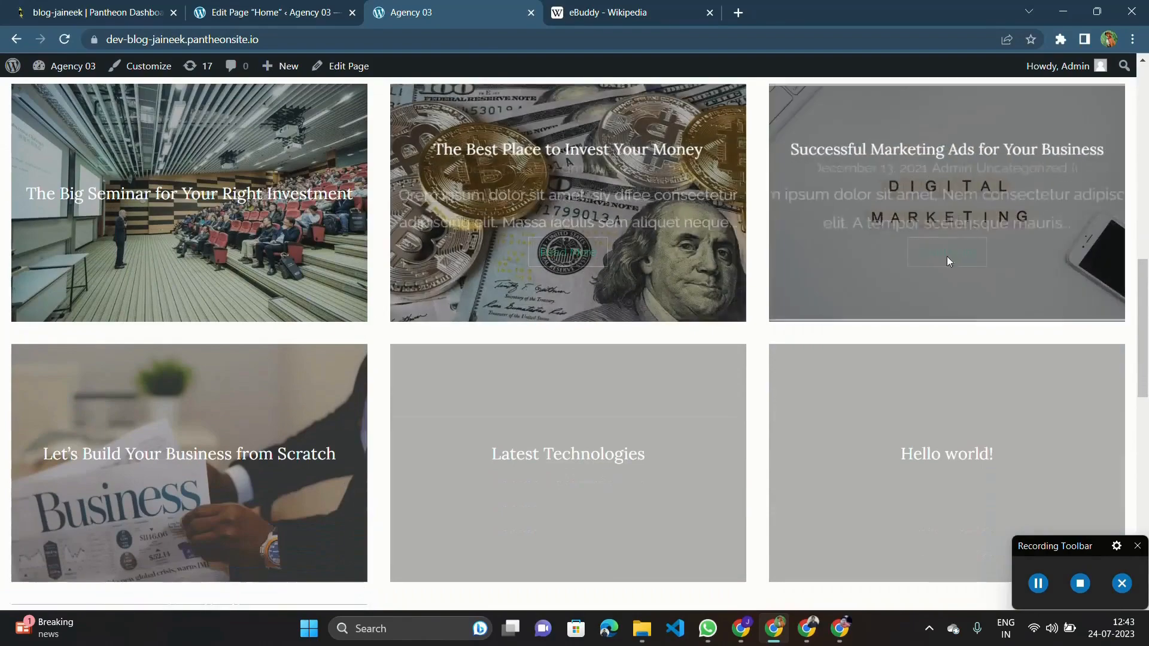
Step: Review the complete live Home page, from the footer with Latest Posts to the Codingrind banner and header
scroll(483, 247, down, 5)
scroll(540, 318, up, 2)
scroll(541, 317, down, 8)
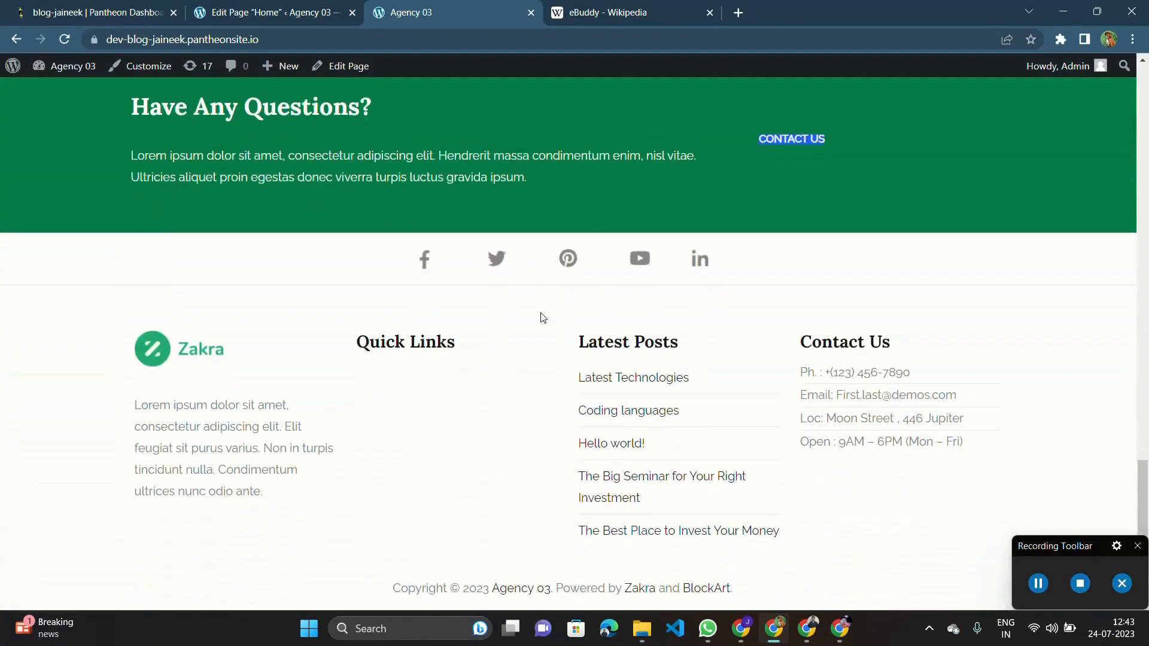
scroll(540, 316, up, 15)
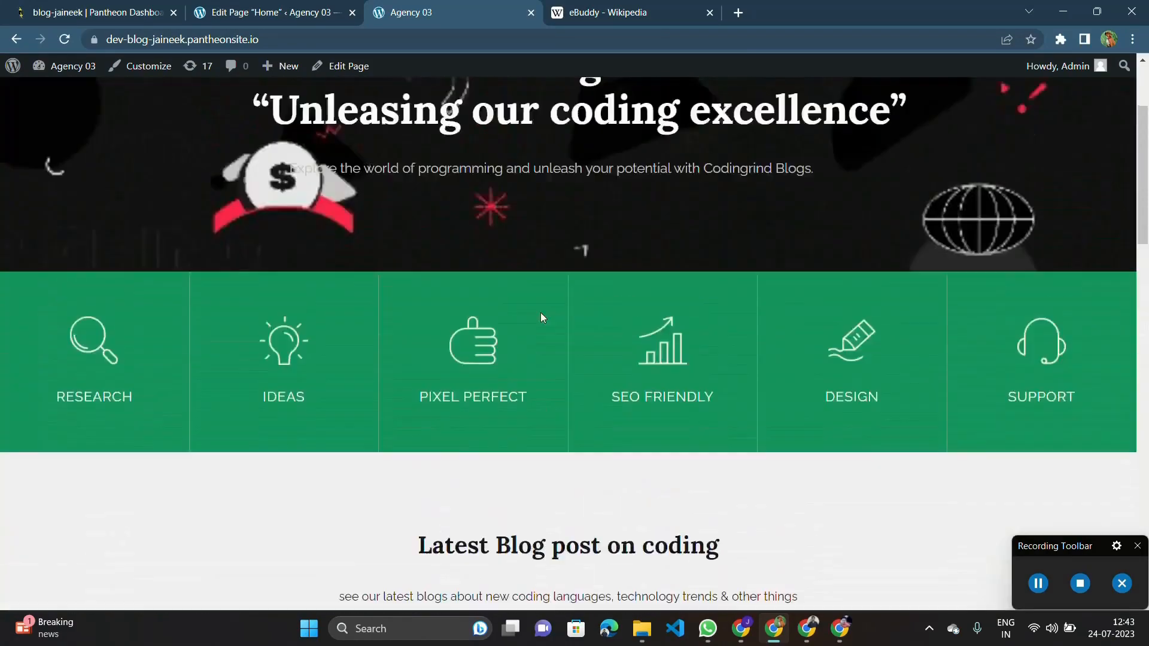
scroll(558, 408, down, 2)
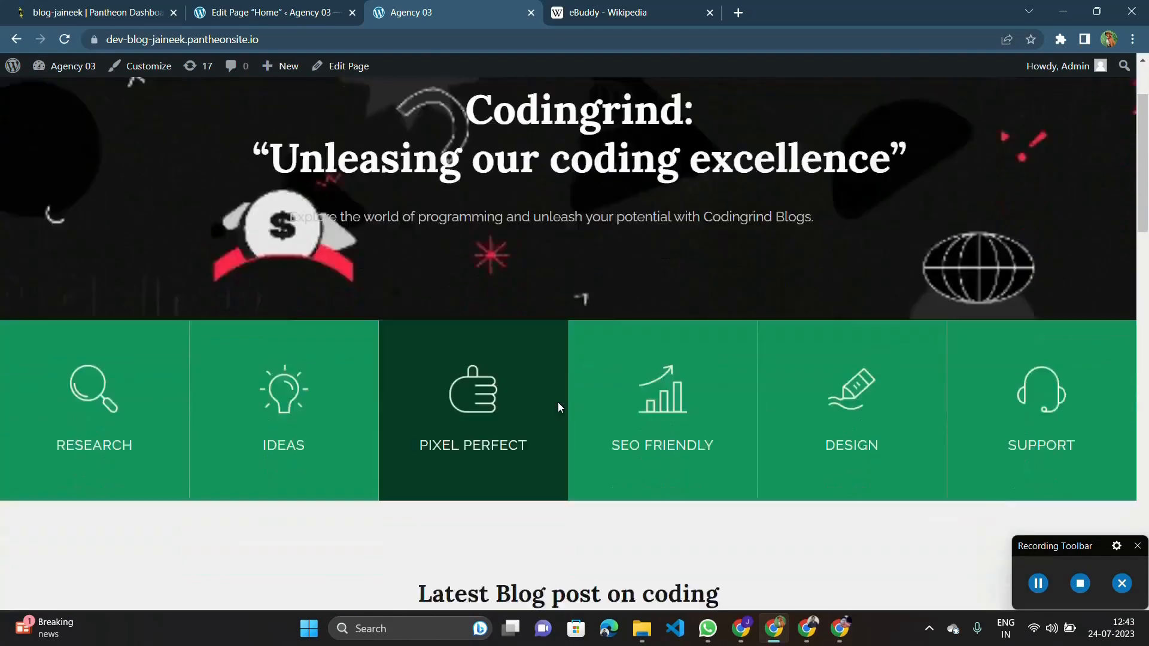
scroll(558, 407, down, 3)
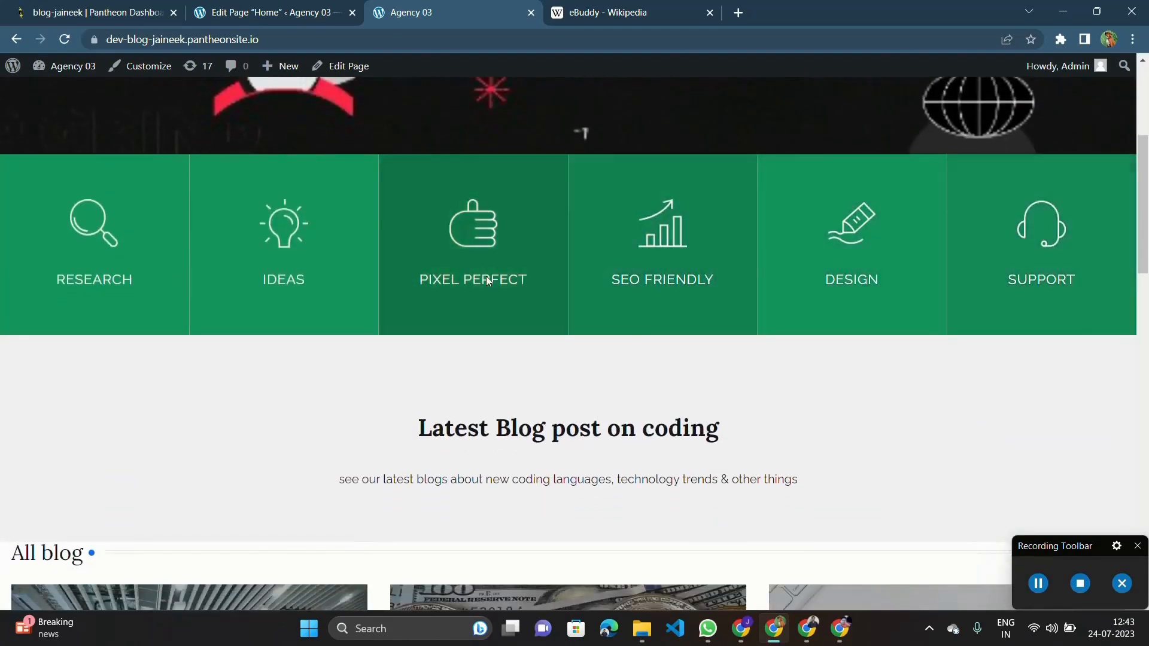
scroll(472, 313, down, 18)
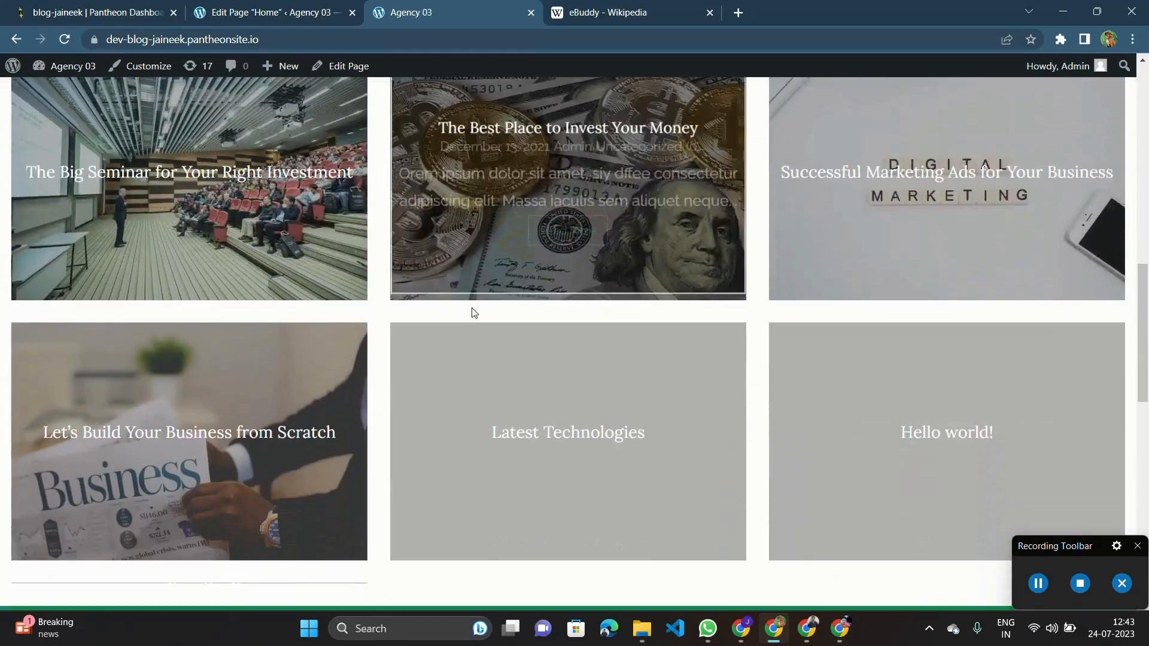
scroll(410, 205, up, 10)
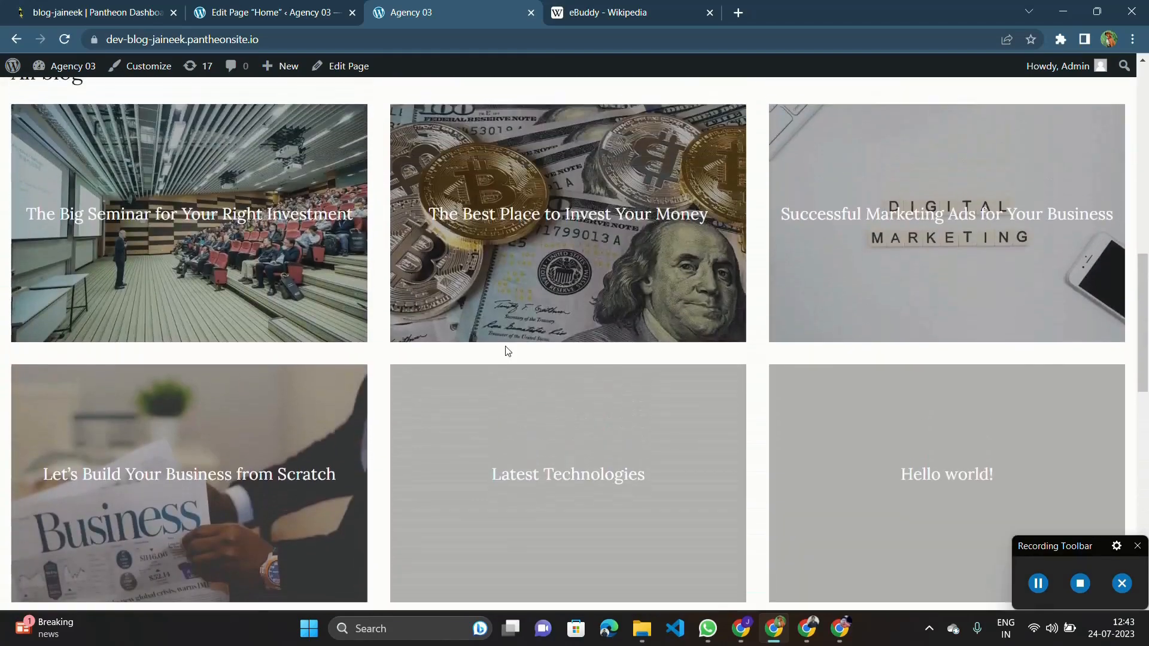
scroll(537, 447, up, 9)
scroll(540, 453, up, 4)
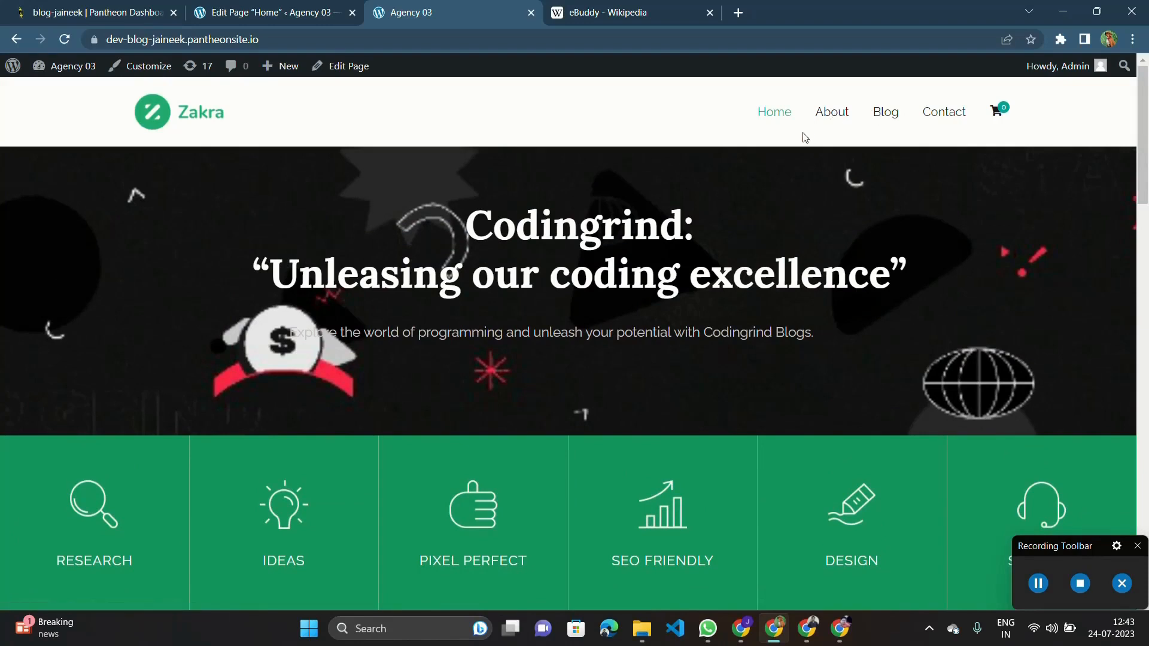
Step: View the live About page's Our Story and Our Mission text, and open the live Blog page
click(836, 115)
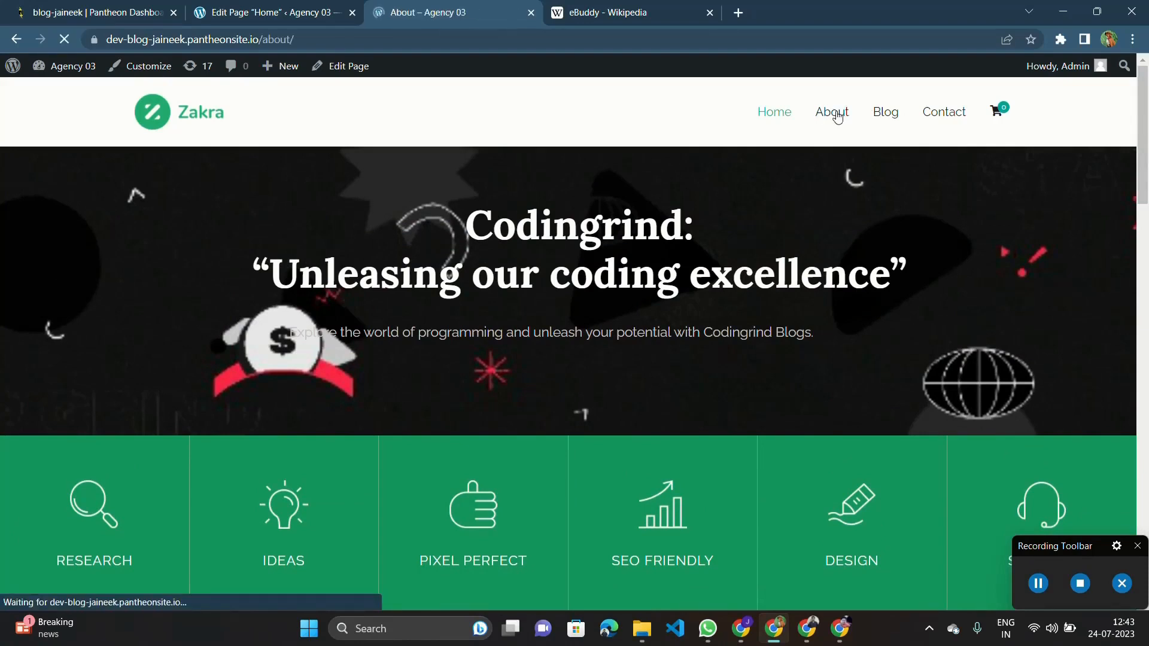
scroll(568, 231, down, 10)
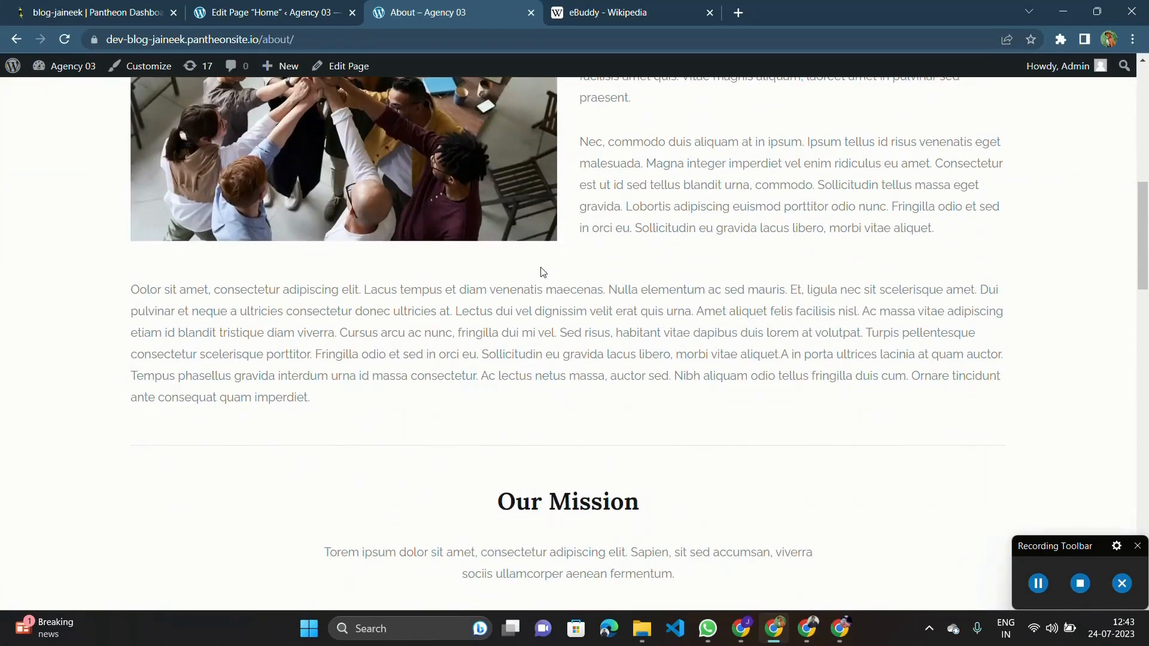
triple_click(613, 331)
click(703, 367)
scroll(719, 353, up, 4)
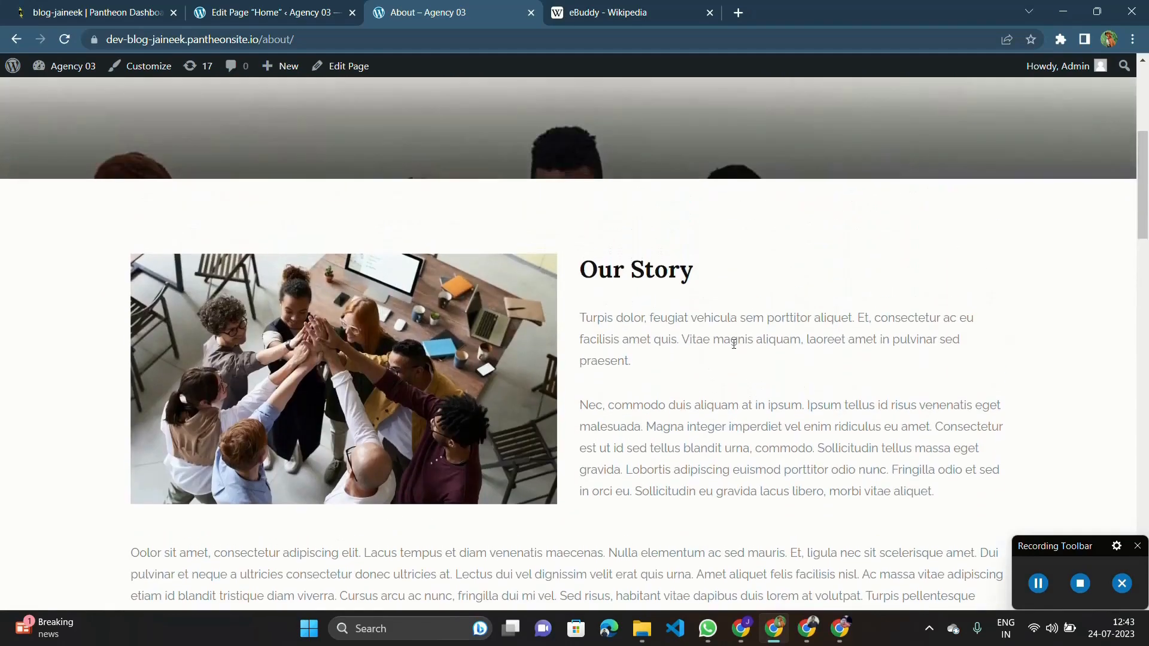
scroll(741, 331, up, 6)
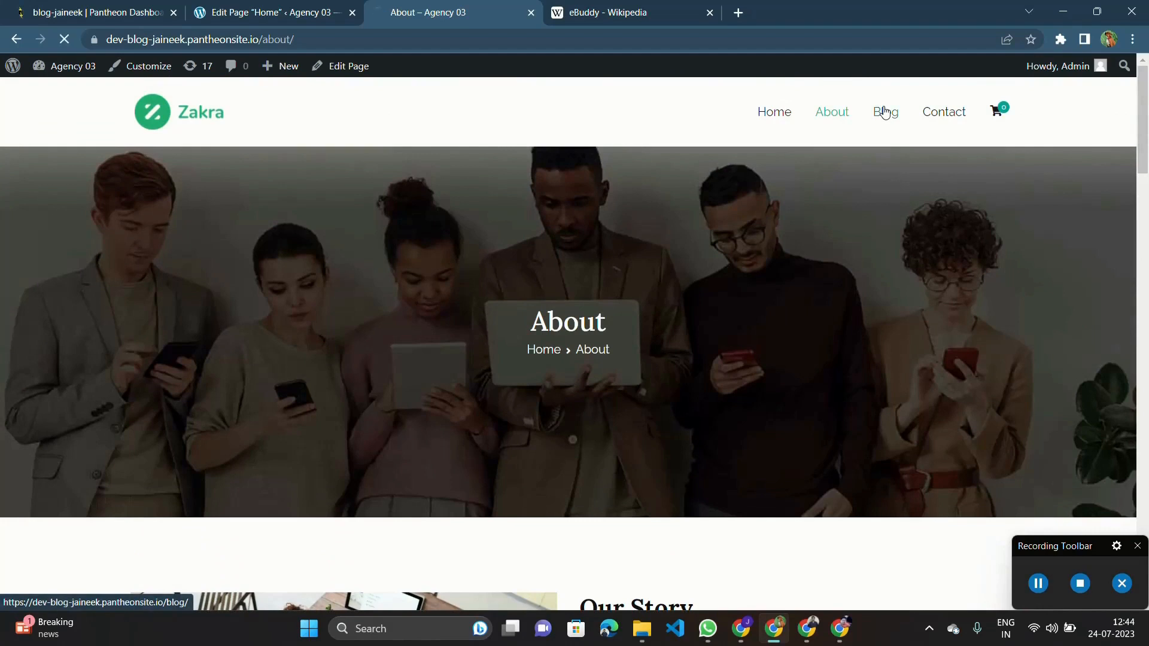
click(881, 113)
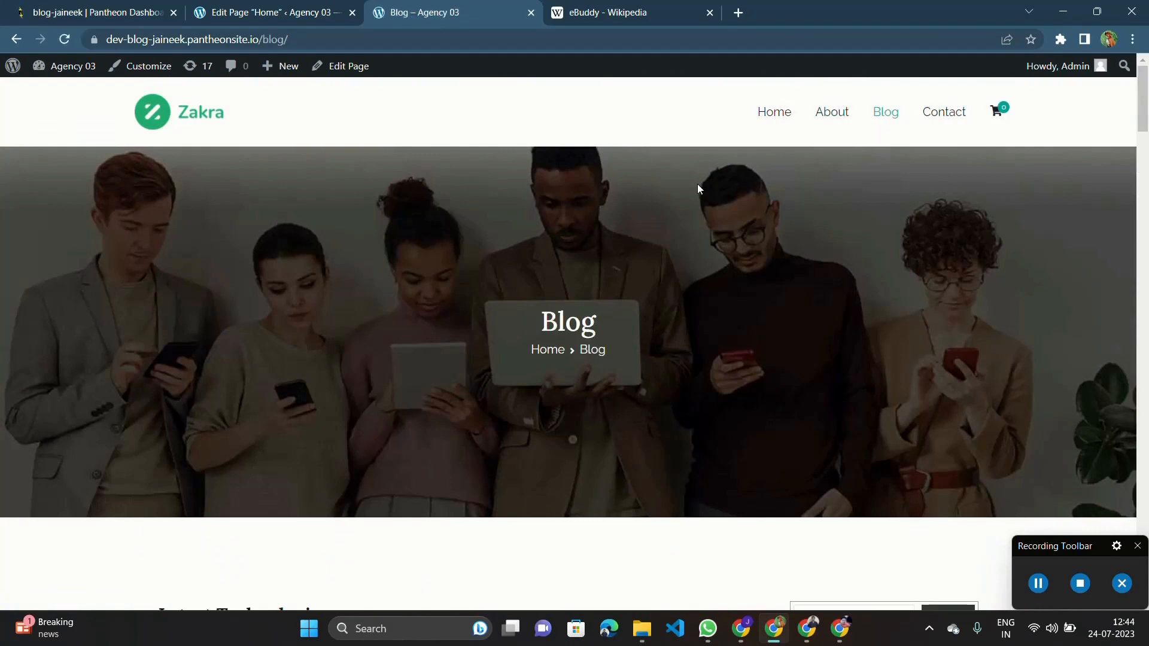
Step: Leave the Home page editor and open the All blog grid from The Post Grid's list for editing, showing its Short Code Generator settings
click(255, 8)
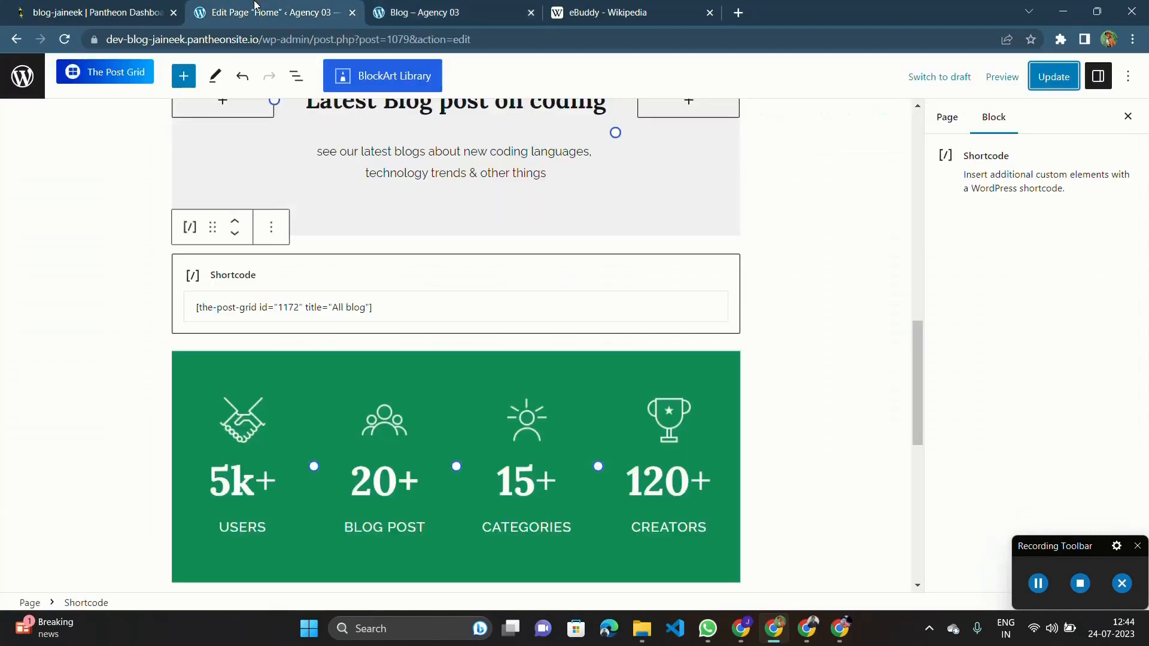
click(20, 70)
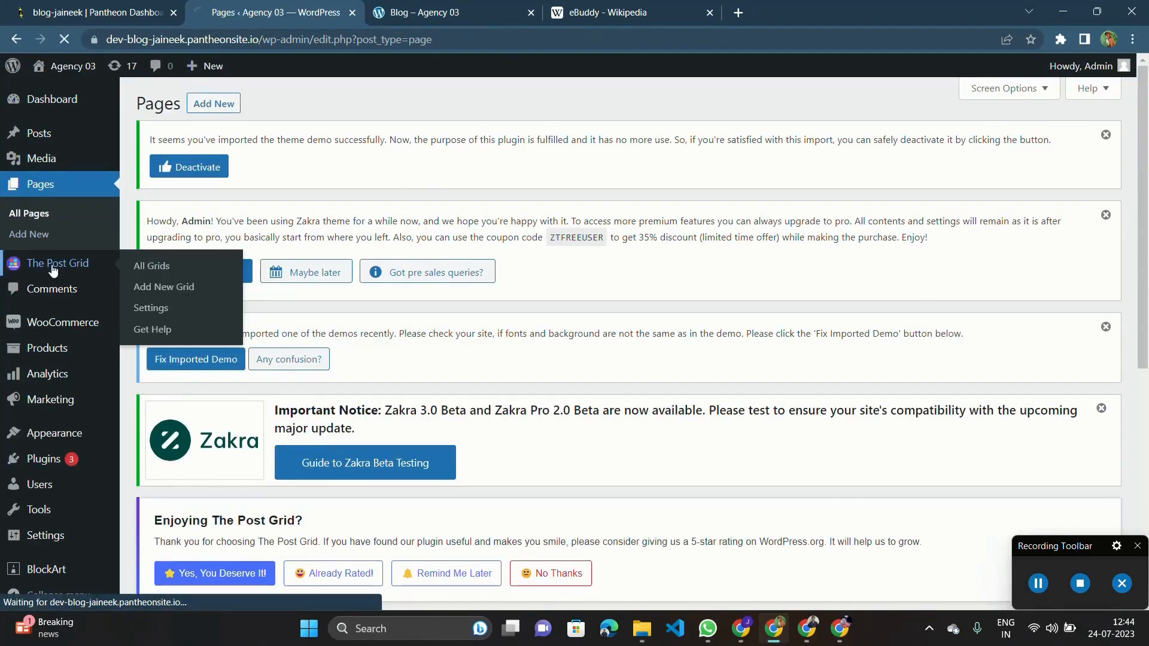
click(72, 263)
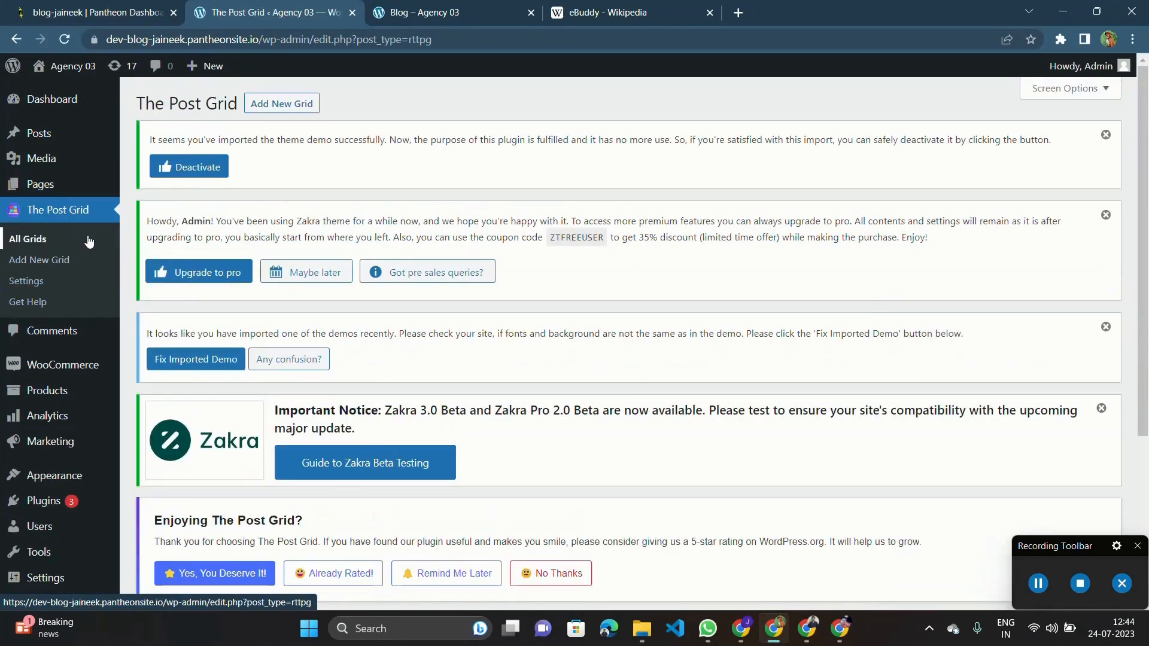
scroll(198, 456, down, 5)
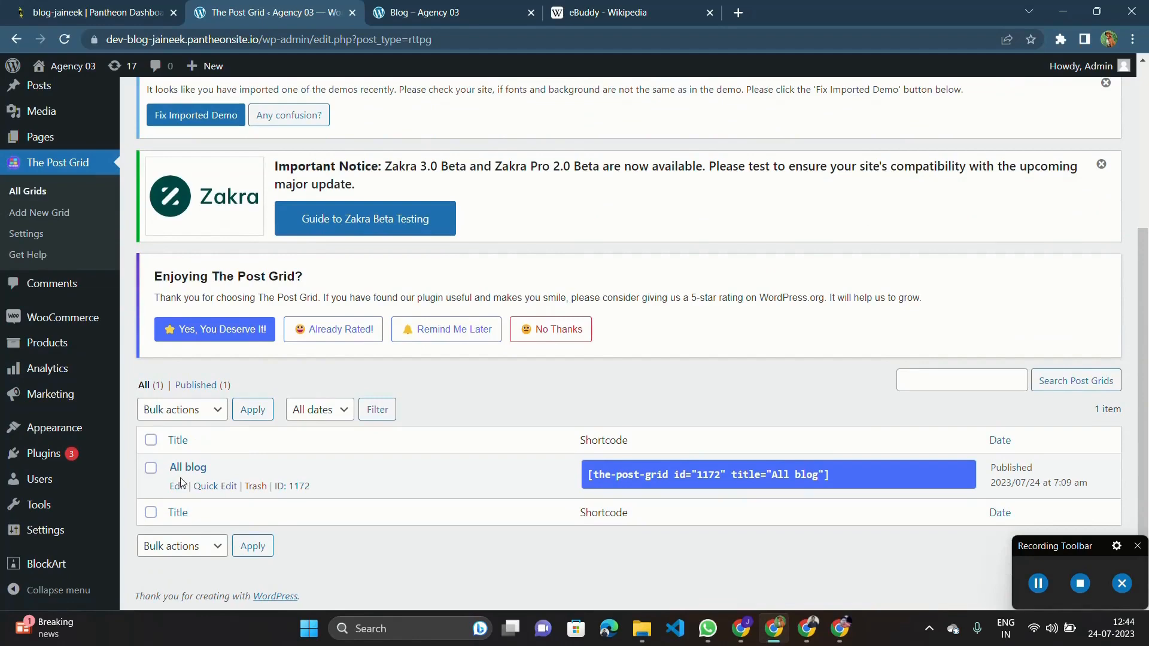
click(178, 487)
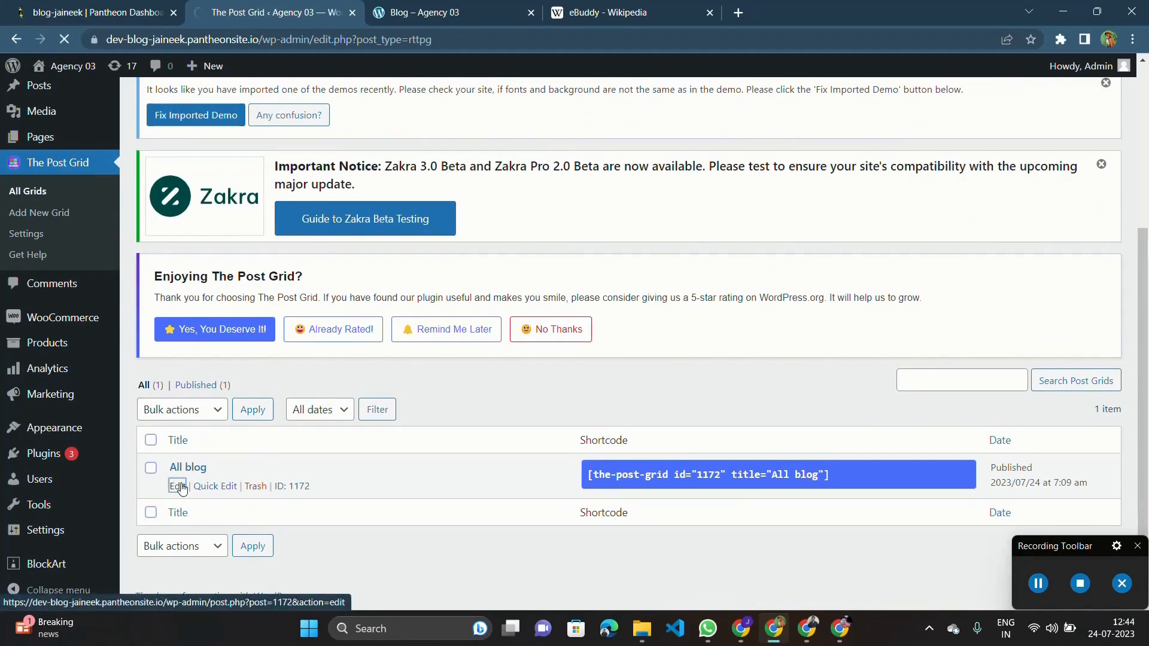
scroll(183, 489, down, 5)
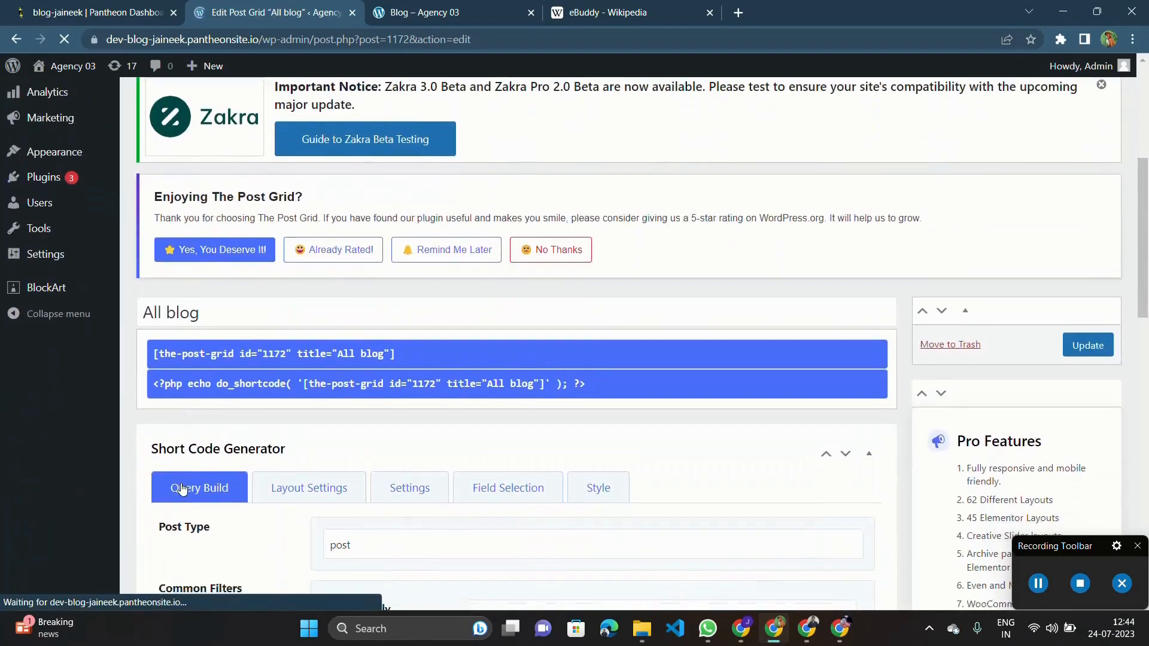
scroll(252, 326, down, 3)
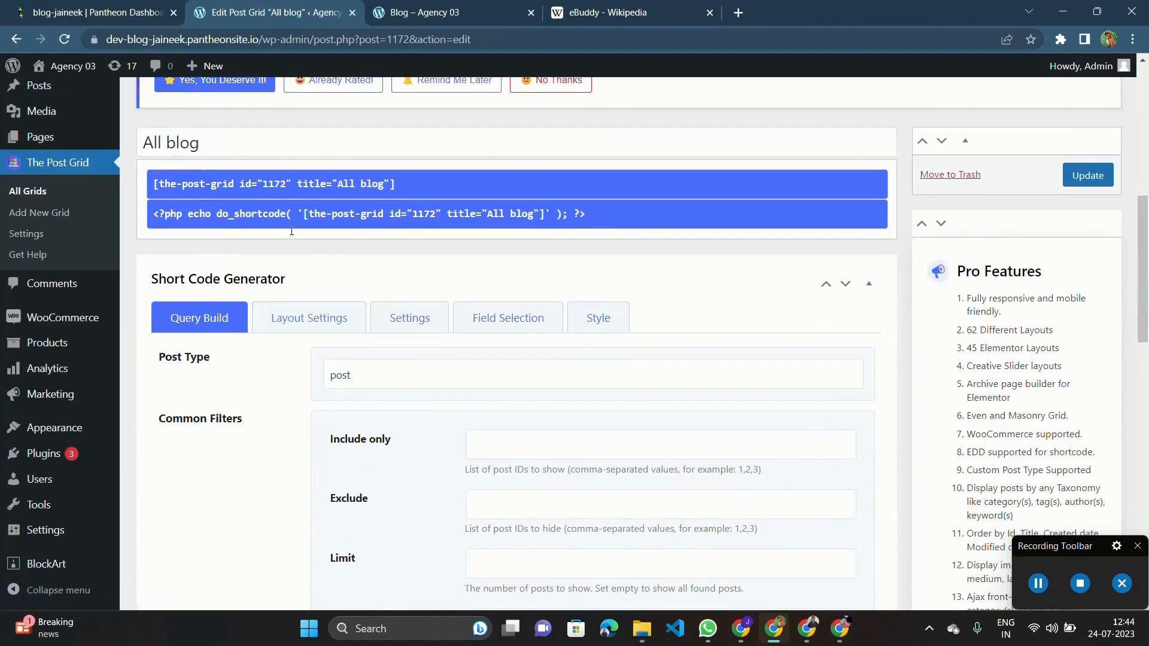
Step: Examine the All blog grid's Post Type choices, common and advanced filters, and Layout Preview
scroll(292, 232, down, 3)
click(367, 218)
right_click(369, 219)
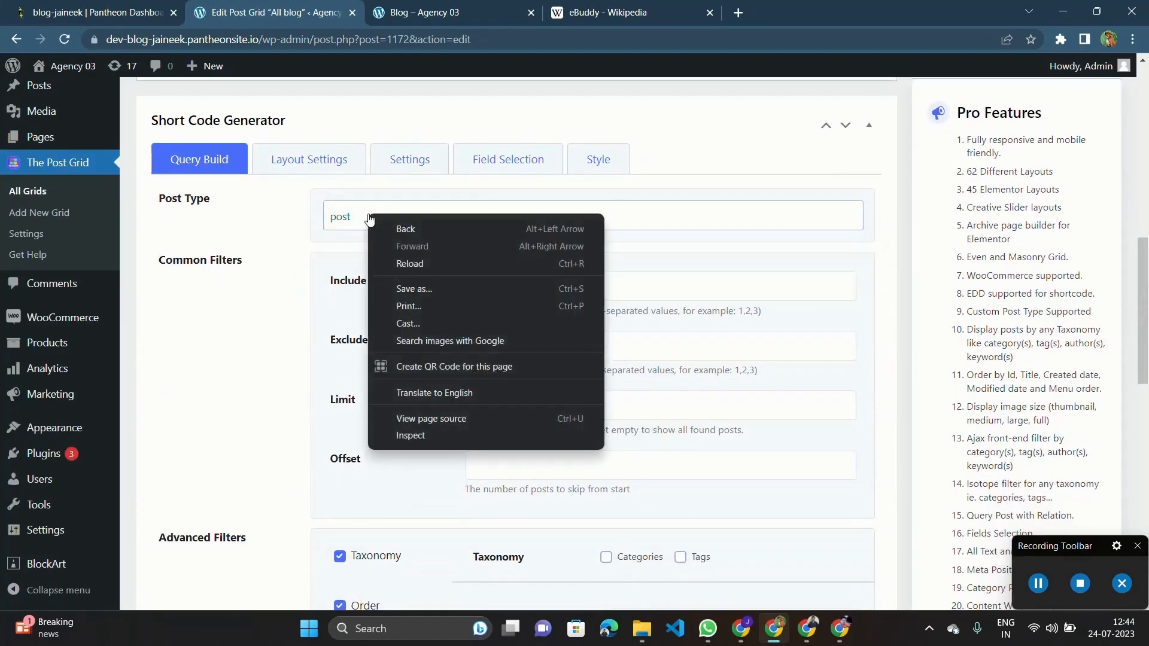
click(344, 223)
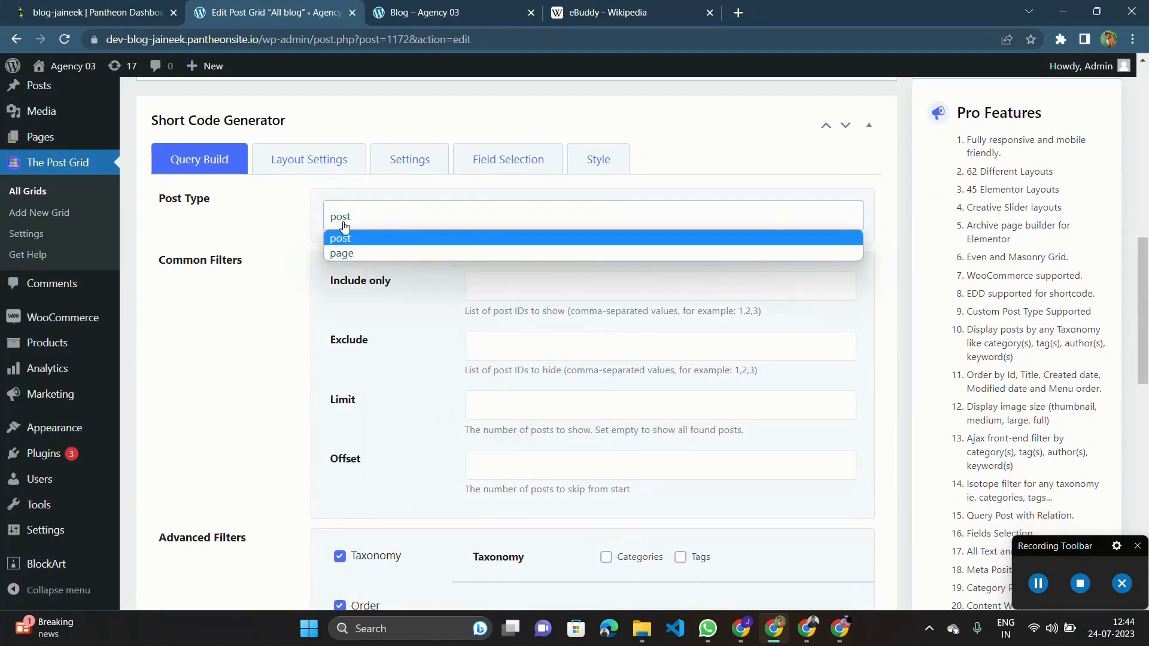
click(287, 237)
scroll(288, 237, down, 7)
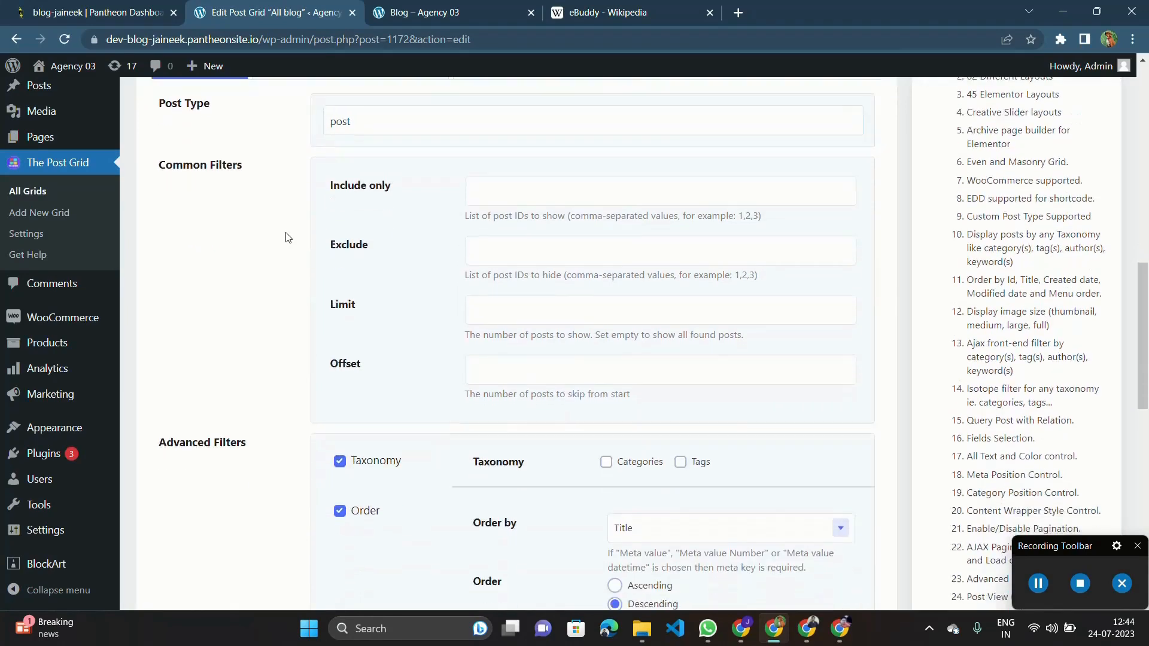
scroll(399, 402, down, 2)
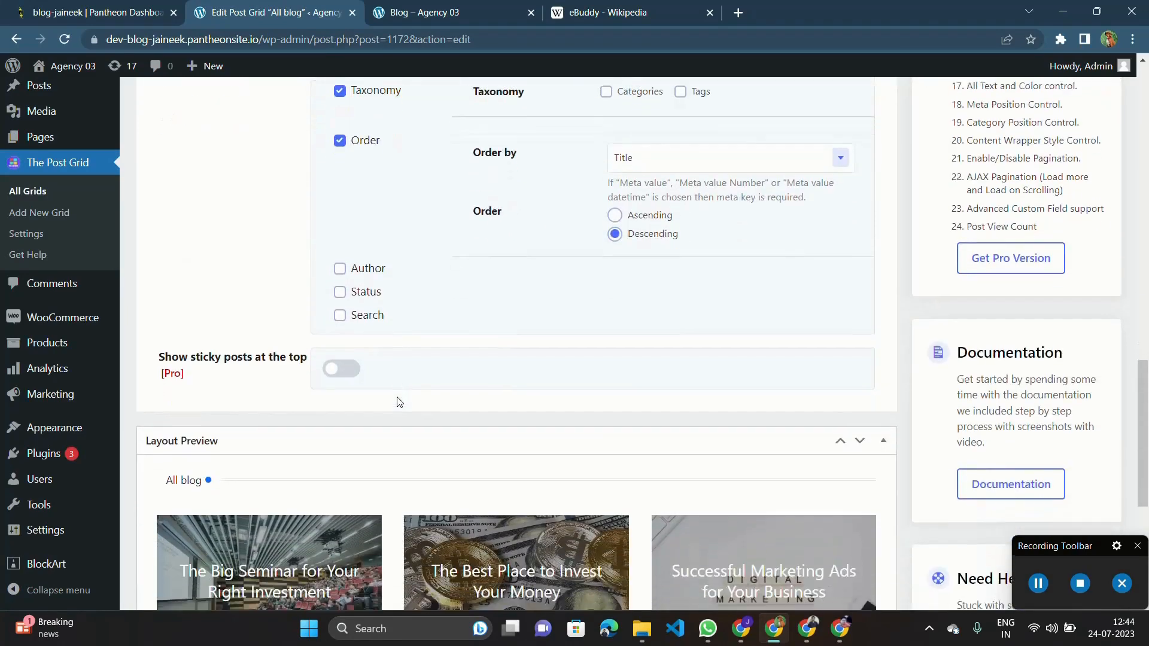
scroll(399, 401, down, 1)
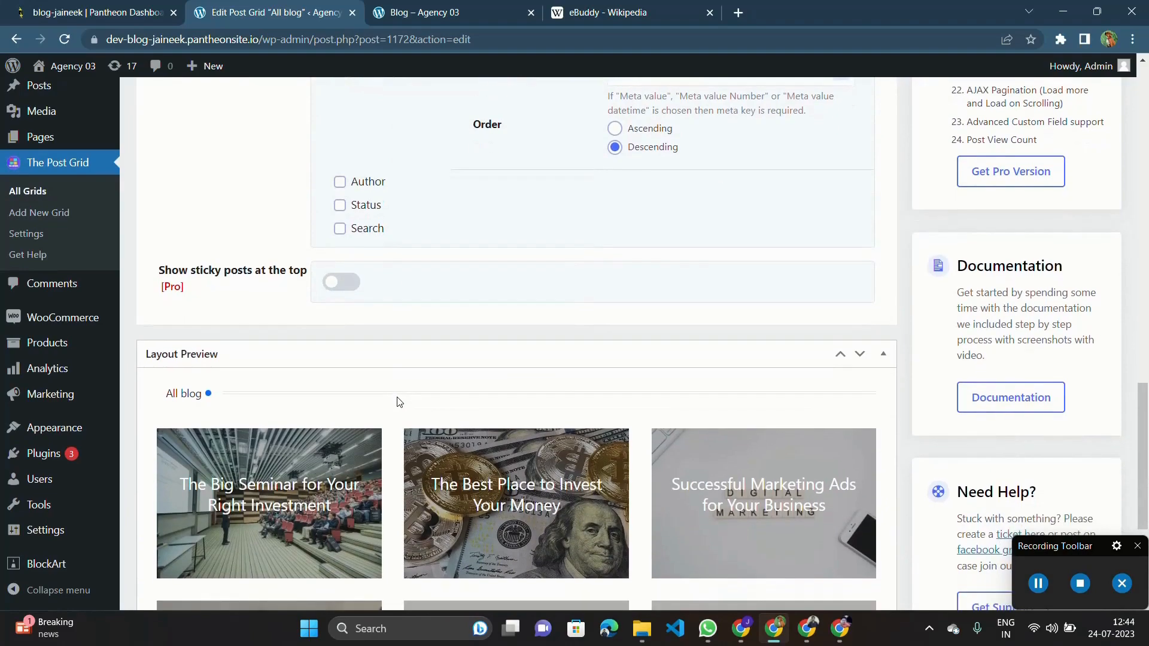
scroll(399, 402, down, 2)
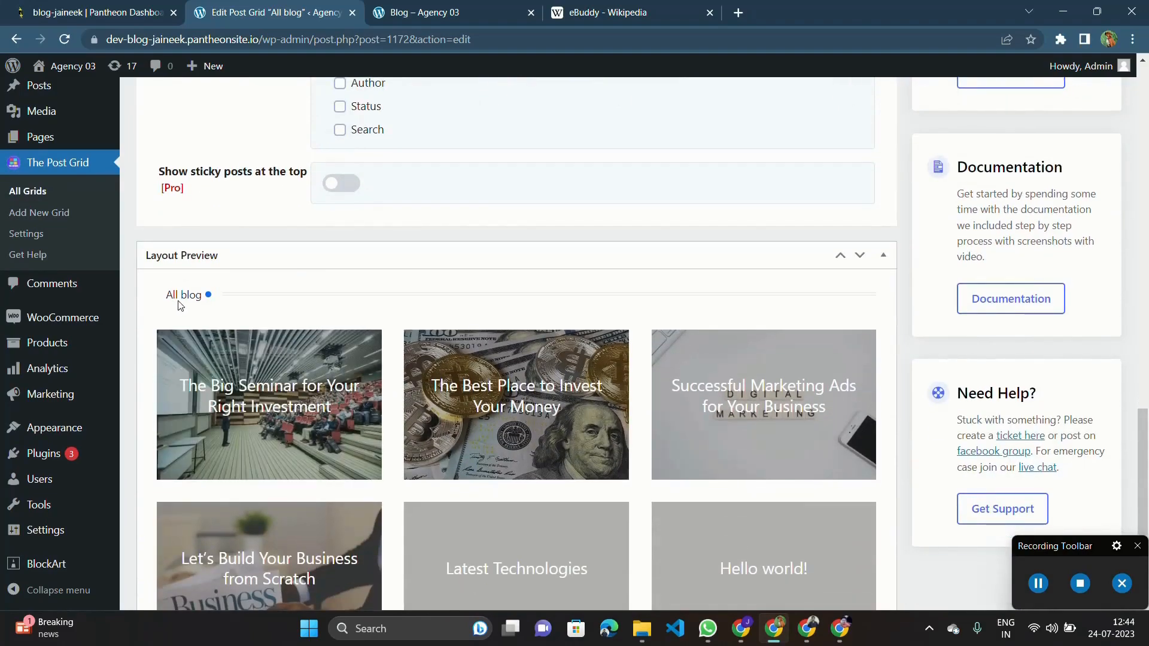
scroll(238, 297, down, 3)
scroll(238, 297, up, 12)
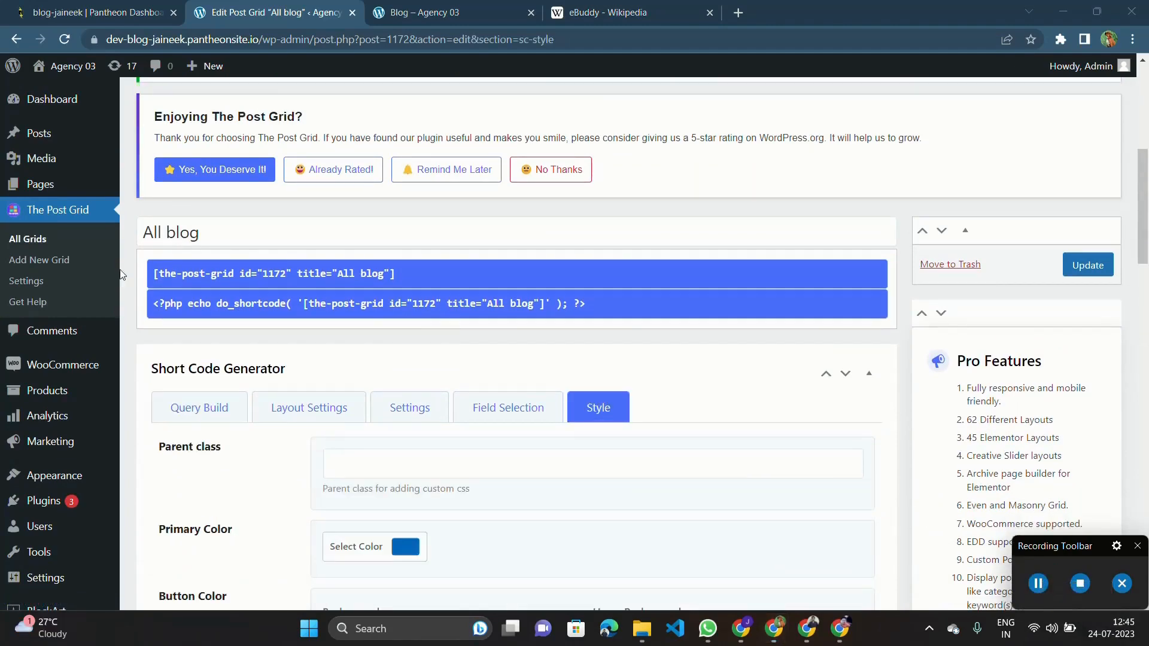
Step: Return to The Post Grid's list of all grids and add a new grid
click(27, 240)
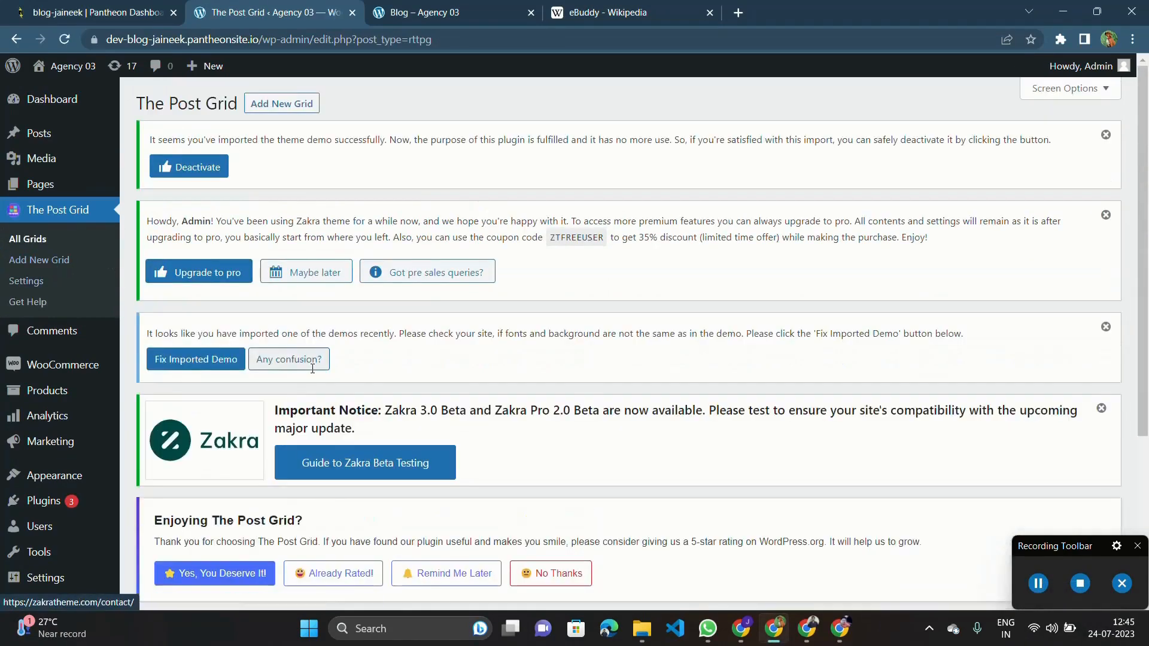
scroll(313, 367, down, 4)
scroll(313, 367, up, 1)
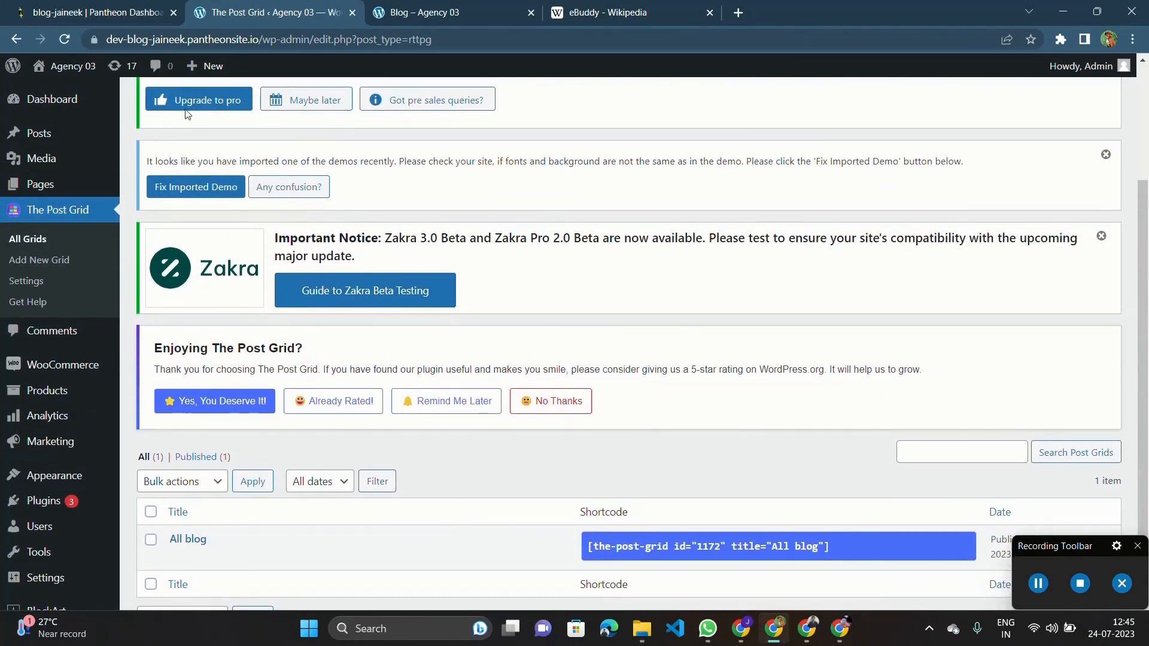
scroll(185, 113, up, 3)
click(275, 112)
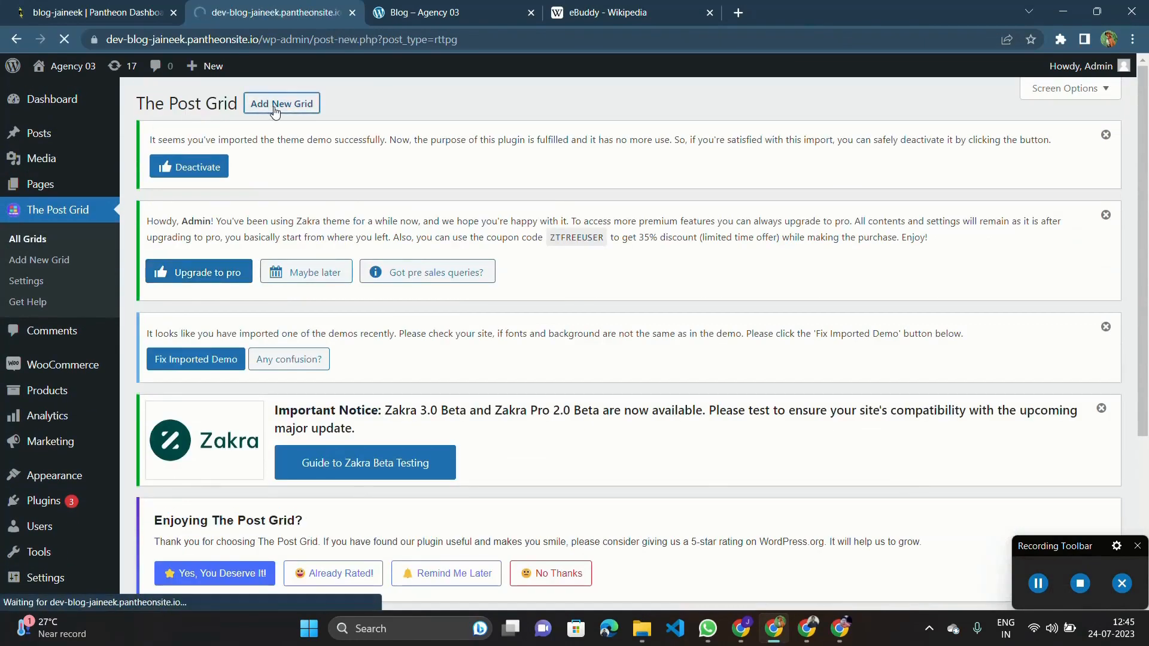
Step: Title the new grid "Blog Page Post Grids" and save it as a draft
scroll(436, 239, down, 7)
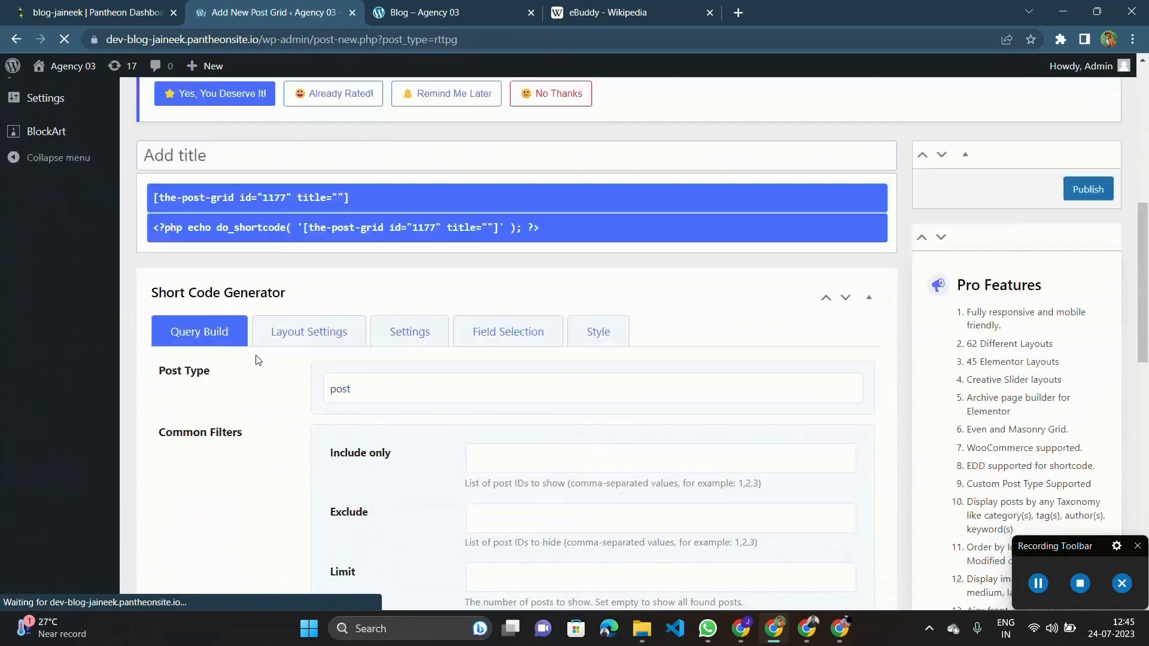
scroll(428, 310, down, 4)
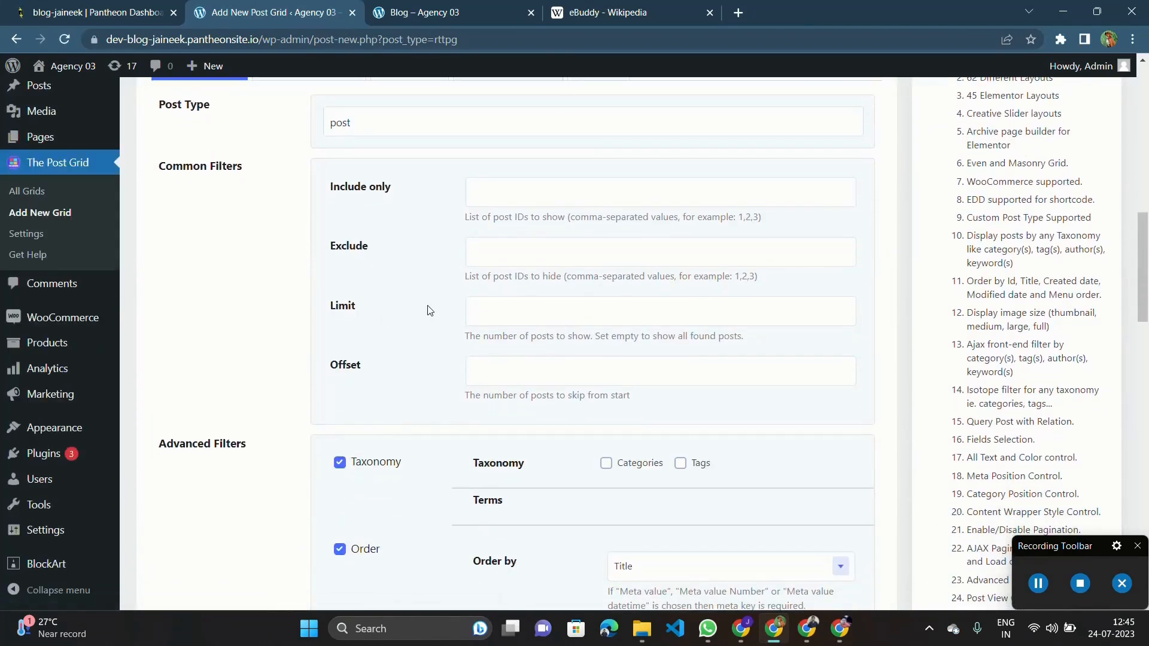
scroll(428, 310, up, 10)
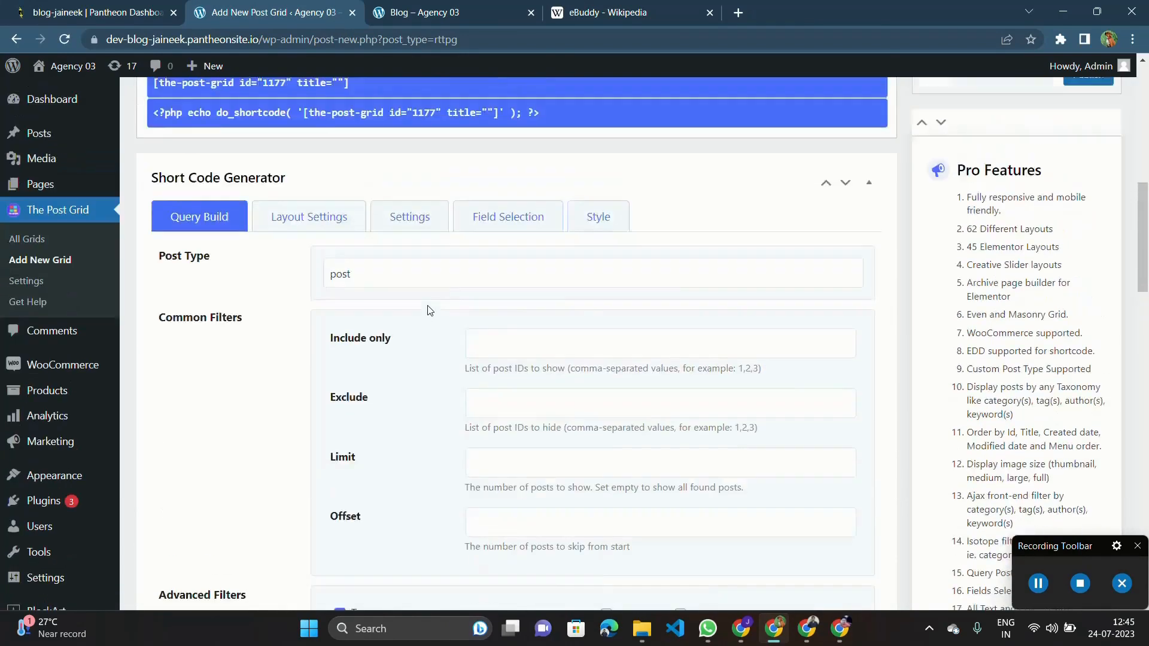
scroll(433, 271, down, 3)
scroll(433, 271, down, 3)
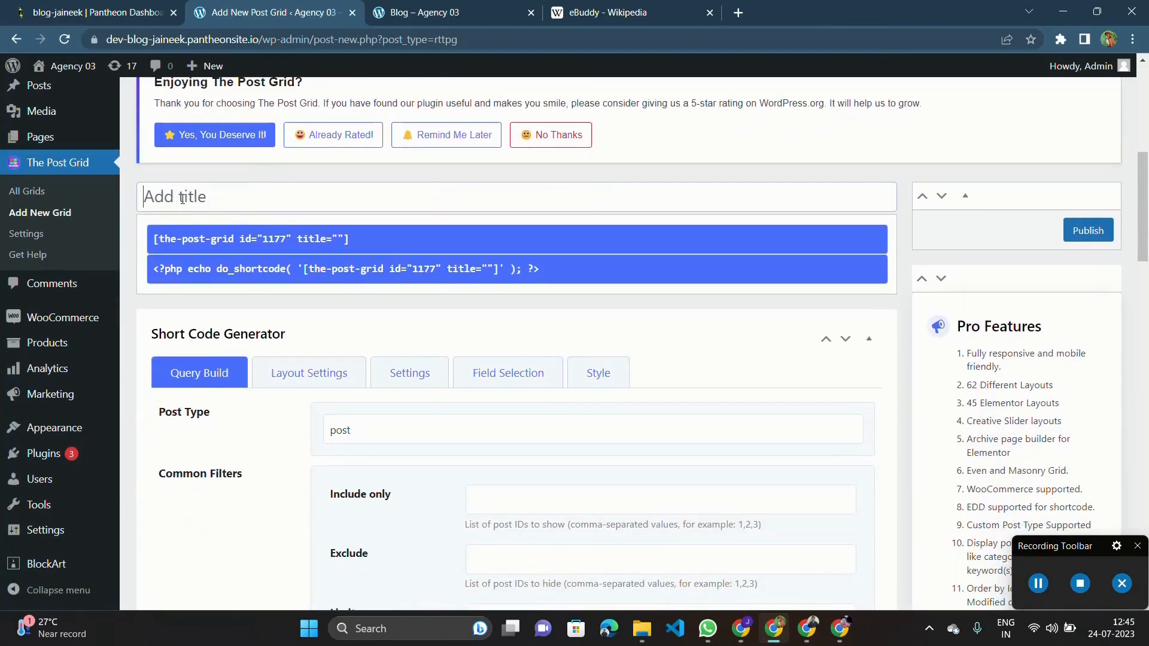
text(Blog Pag)
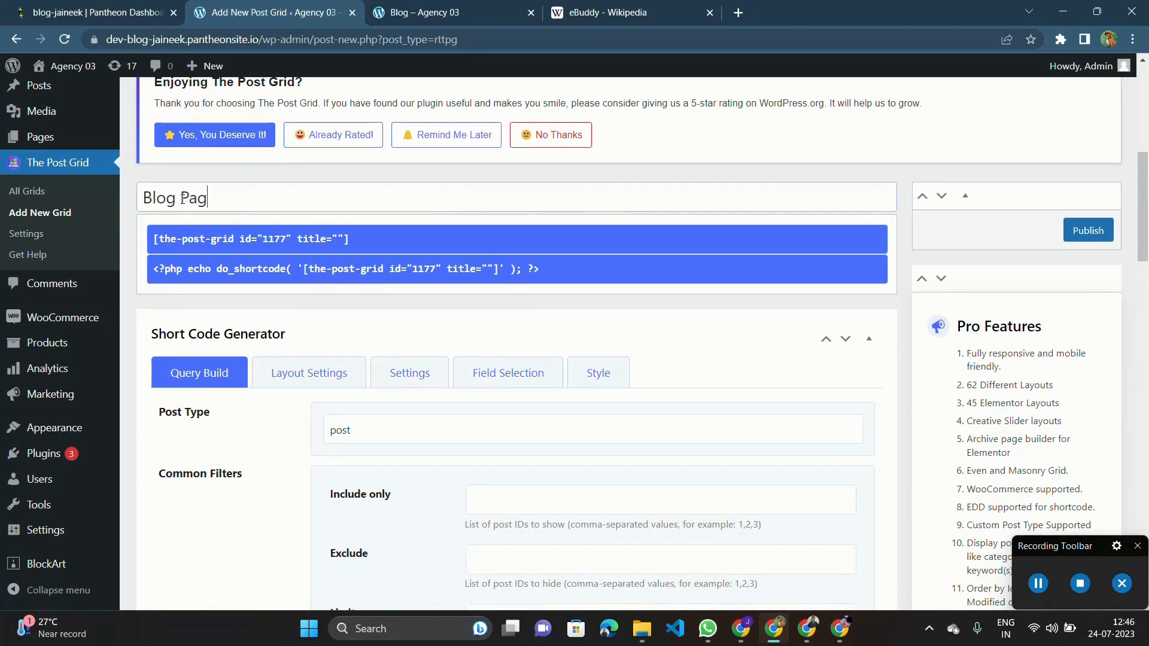
text(e Post Grids)
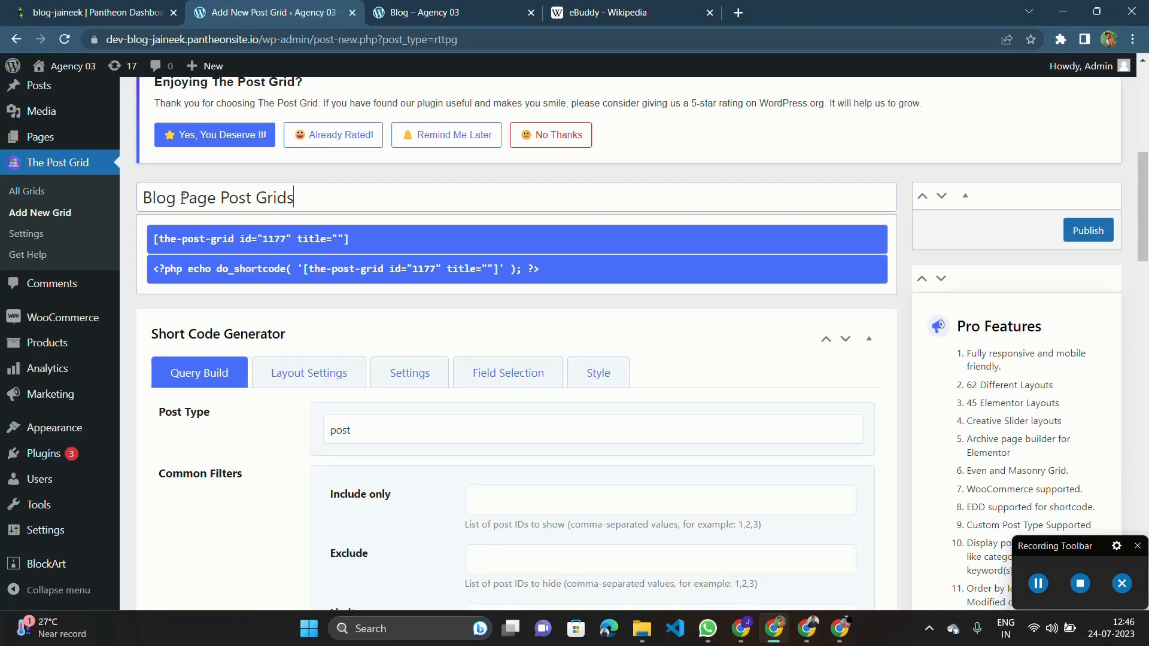
key(Return)
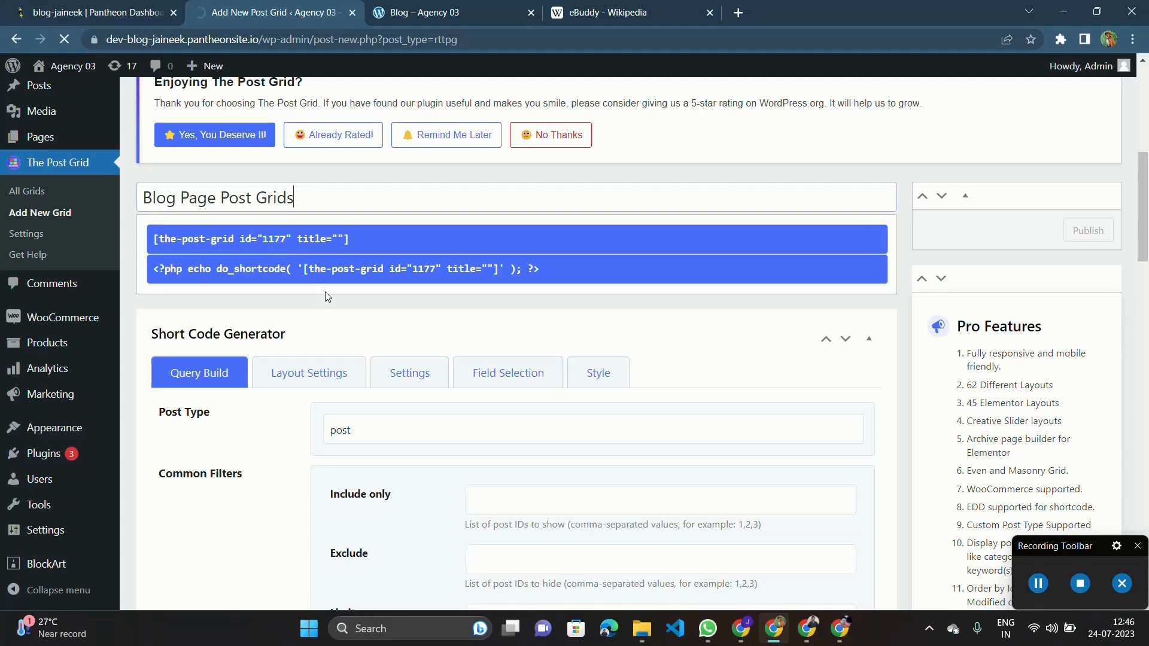
Step: Set the Blog Page Post Grids layout type to List and choose List Layout 1
scroll(376, 352, down, 7)
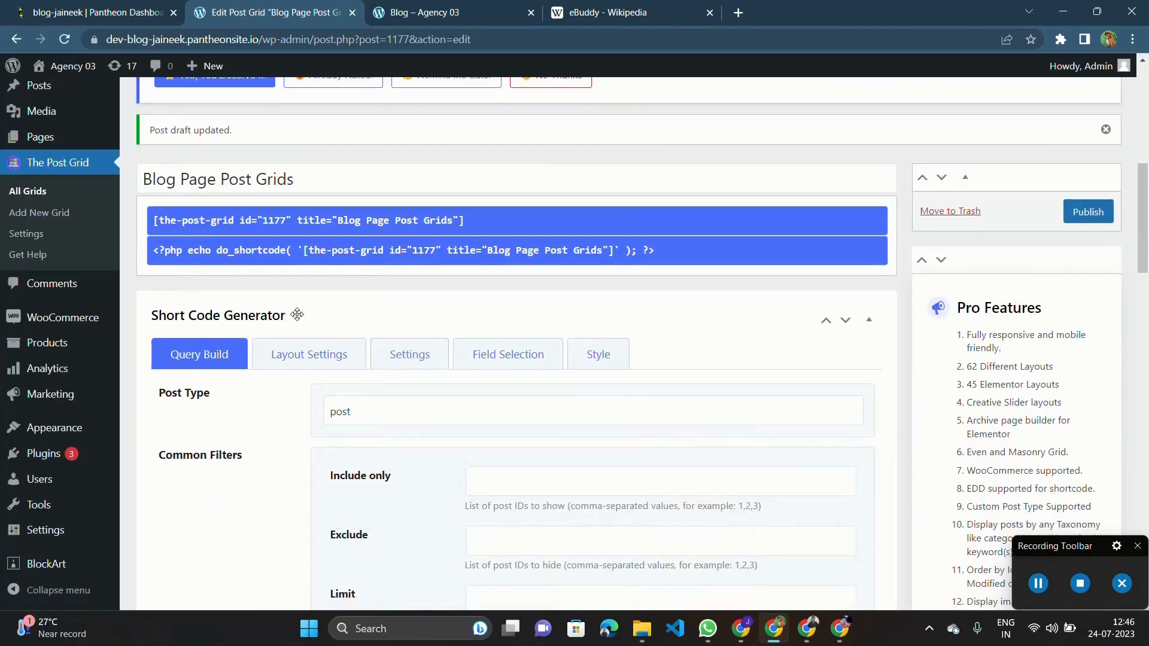
scroll(297, 315, down, 3)
scroll(330, 332, up, 5)
scroll(389, 383, down, 2)
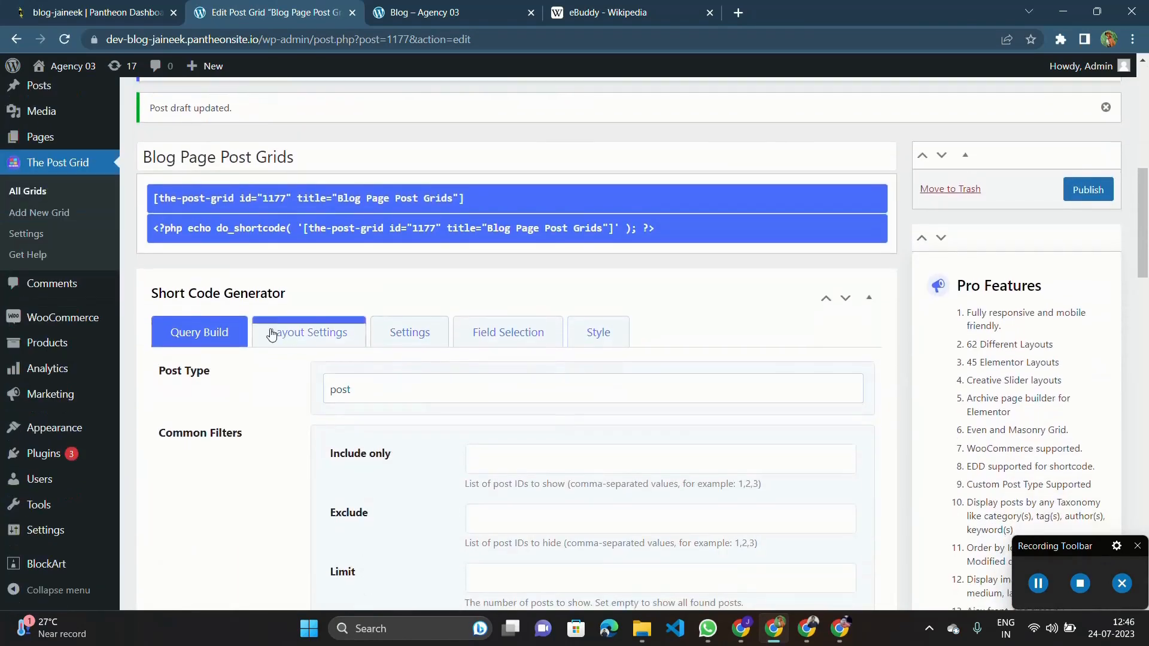
click(282, 338)
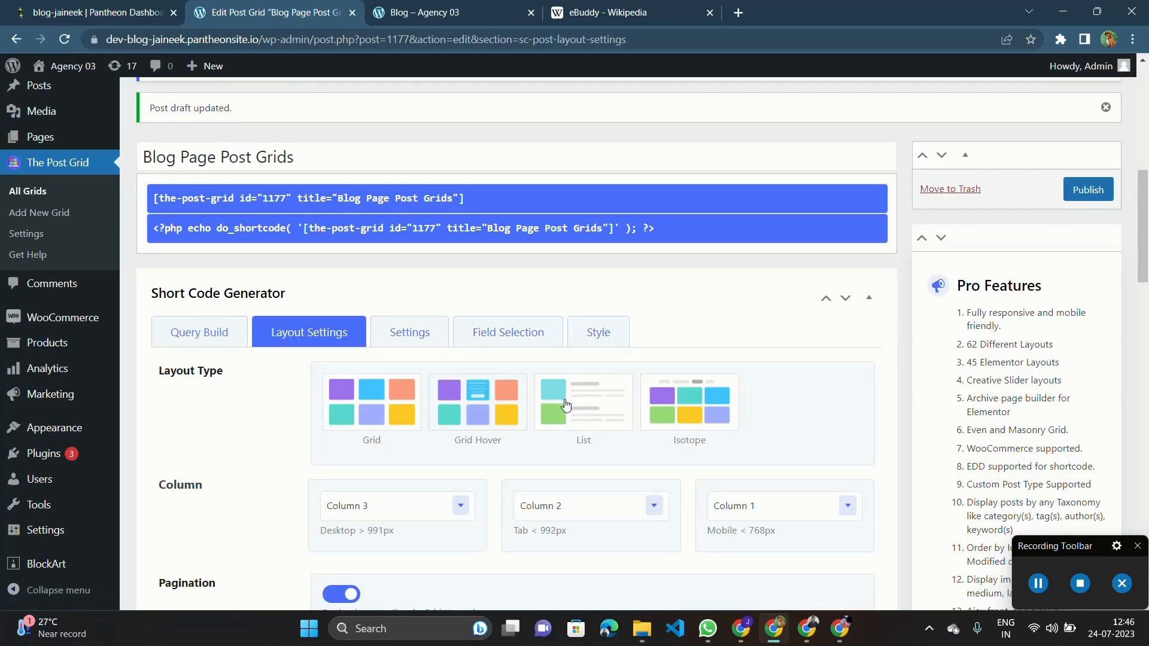
click(610, 389)
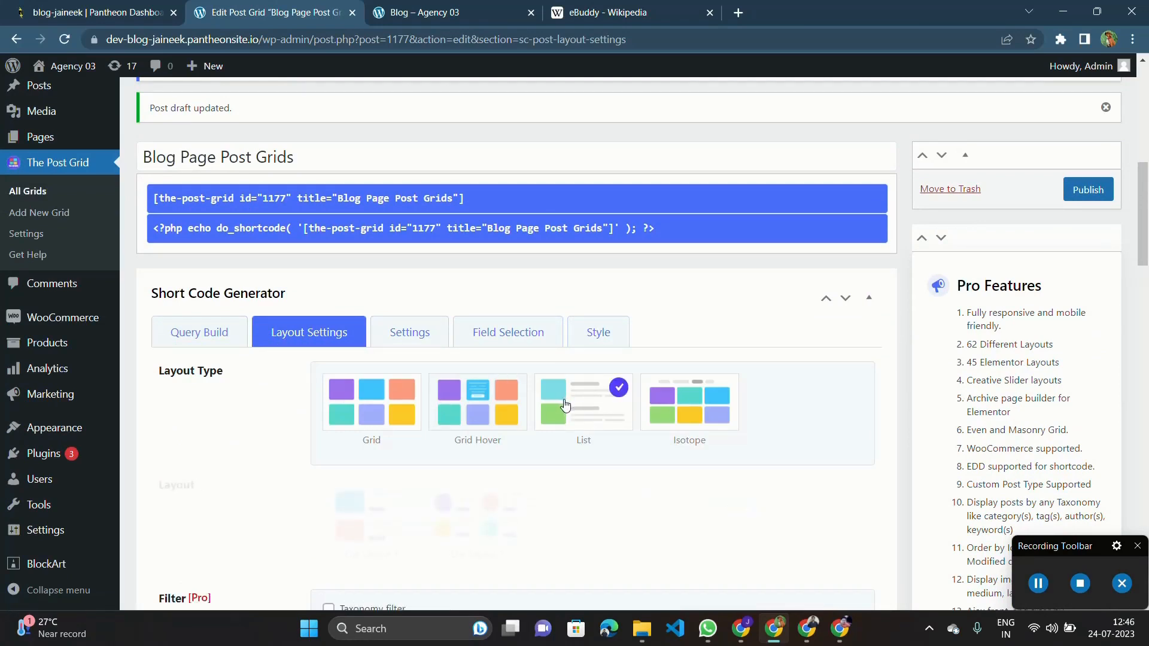
scroll(611, 389, down, 3)
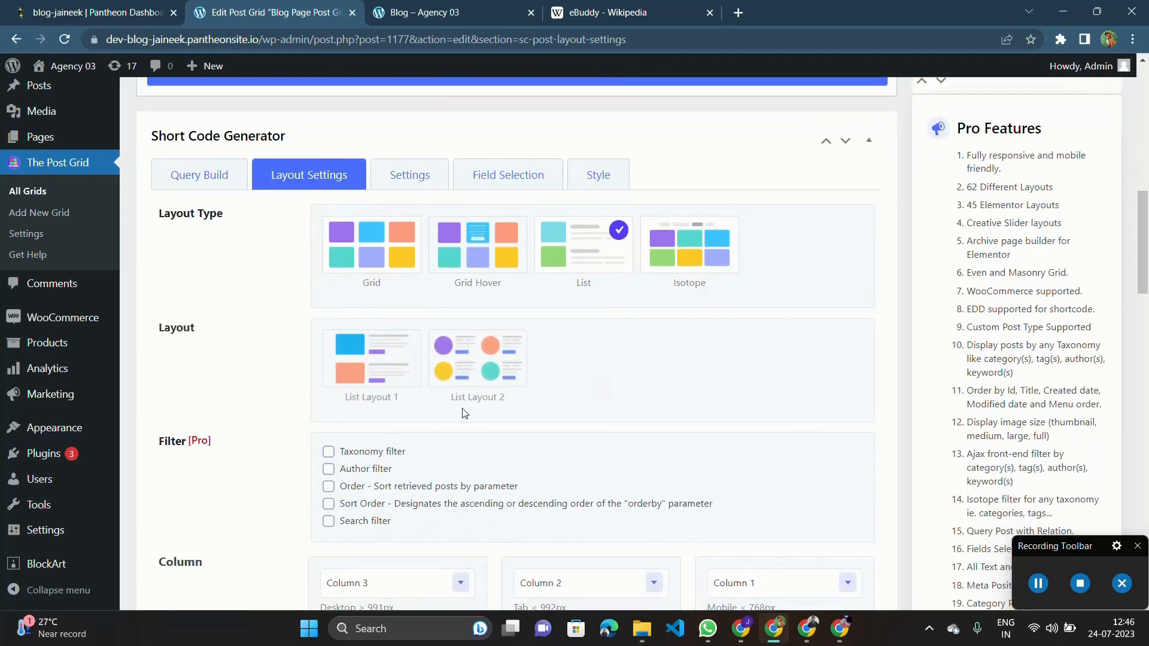
click(353, 382)
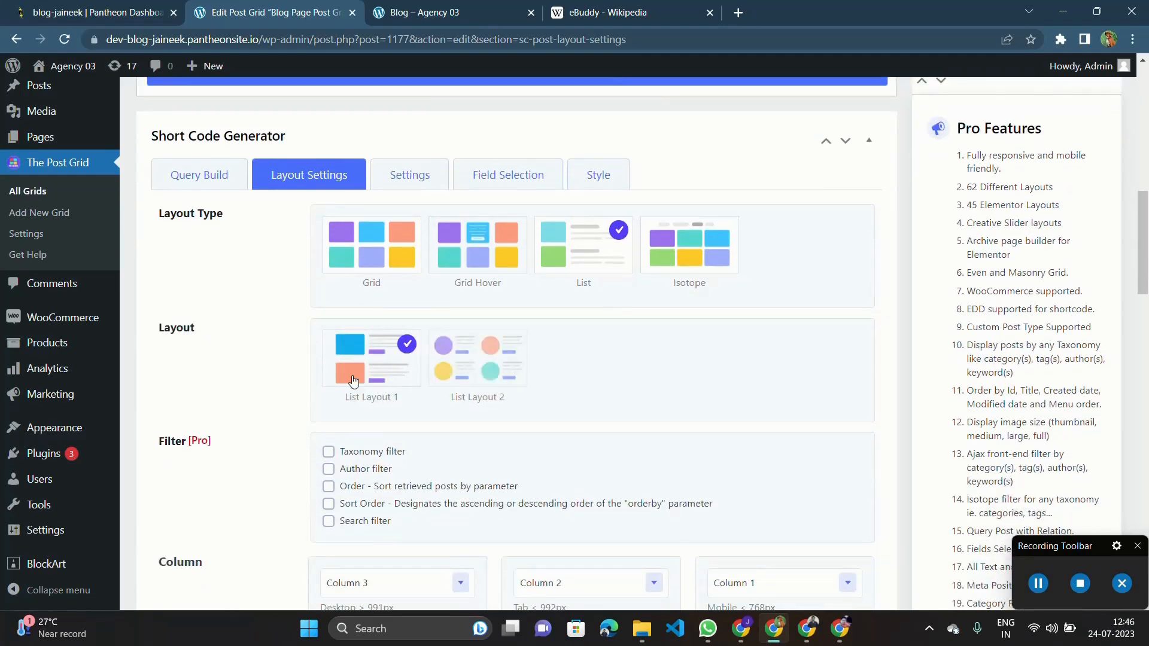
Step: Examine how List Layout 1 arranges the posts in the Layout Preview, comparing it with the grid's column settings
scroll(353, 382, down, 1)
scroll(354, 382, down, 15)
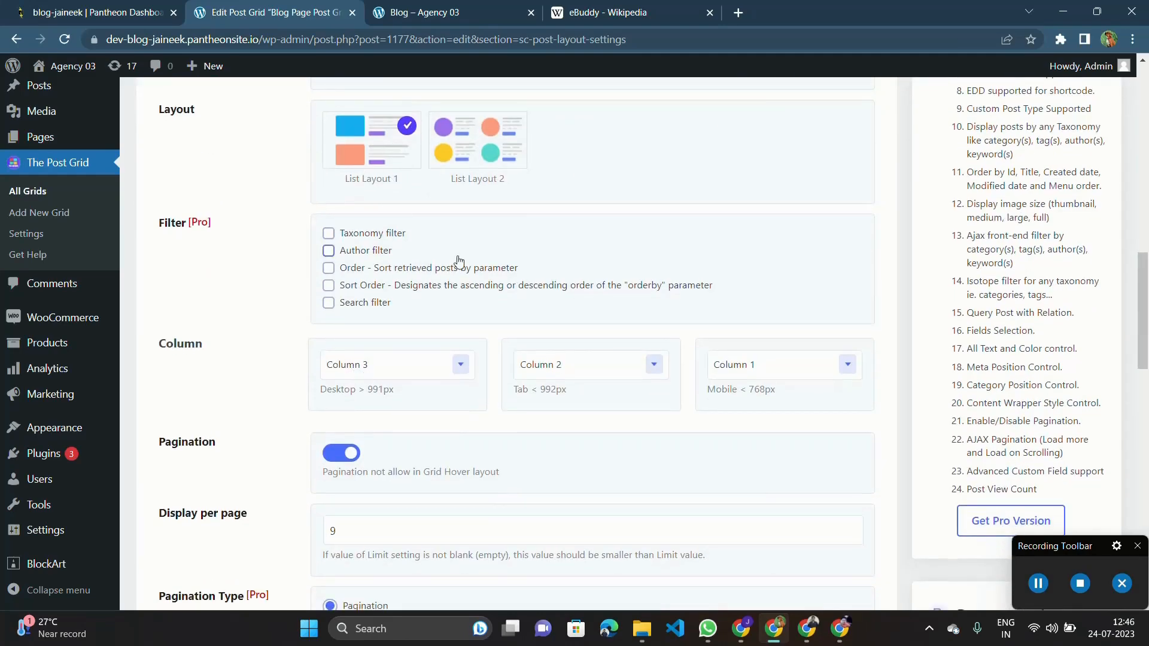
scroll(344, 326, down, 5)
scroll(335, 326, up, 3)
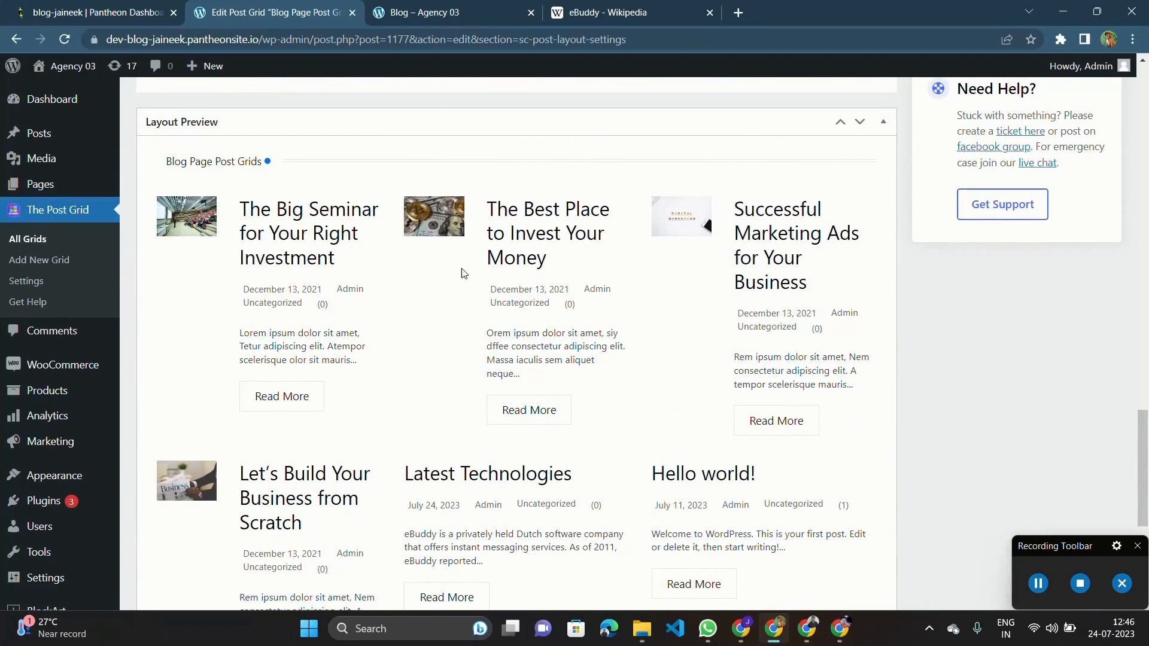
scroll(680, 345, up, 9)
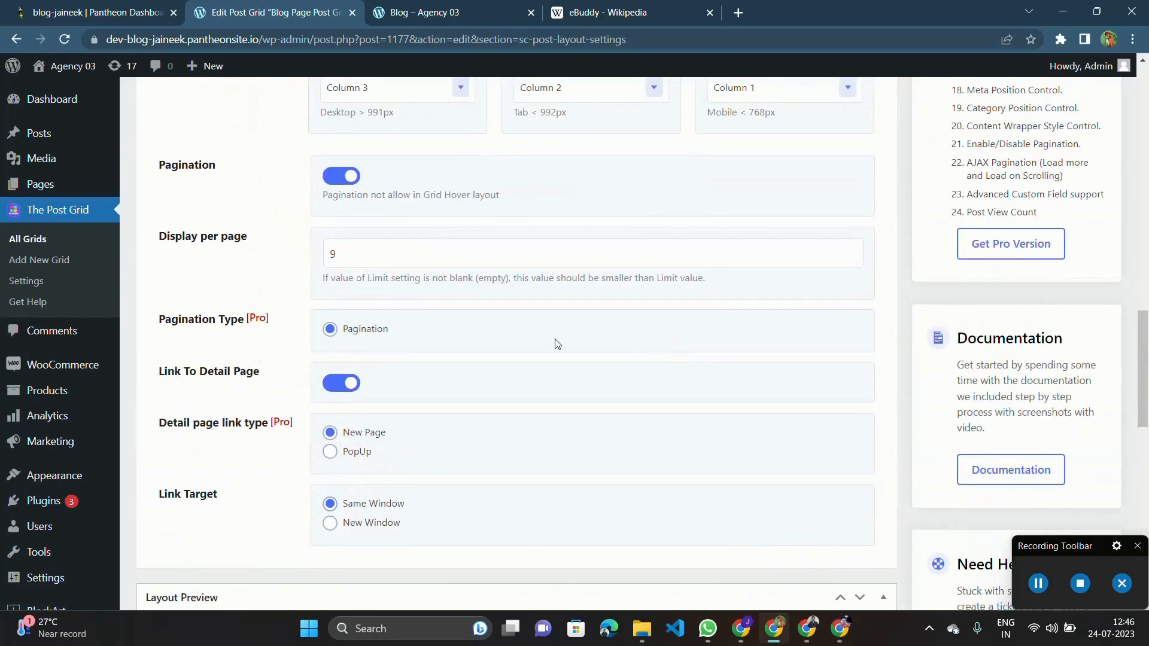
scroll(386, 329, up, 1)
scroll(398, 267, up, 2)
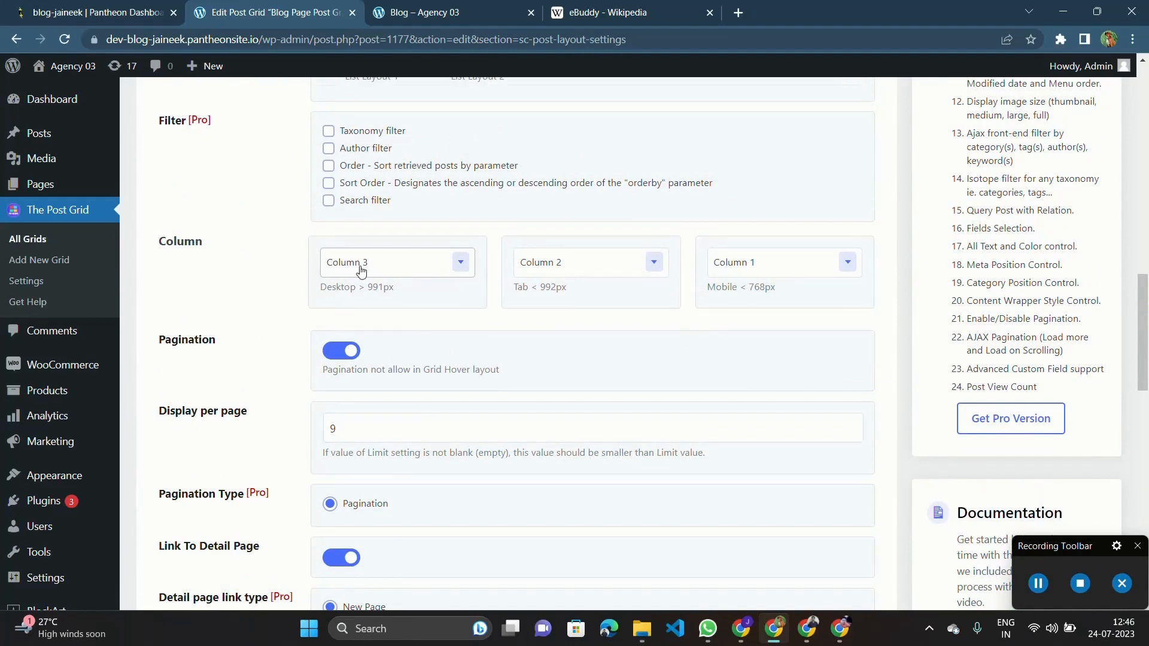
scroll(485, 409, down, 13)
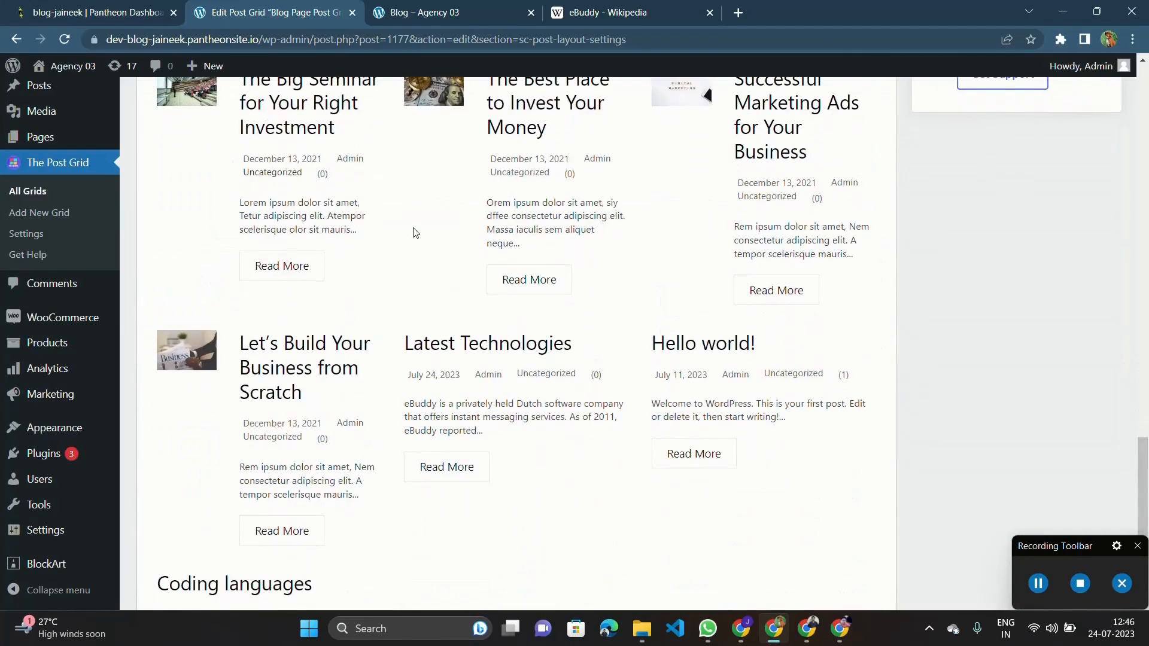
scroll(416, 233, up, 5)
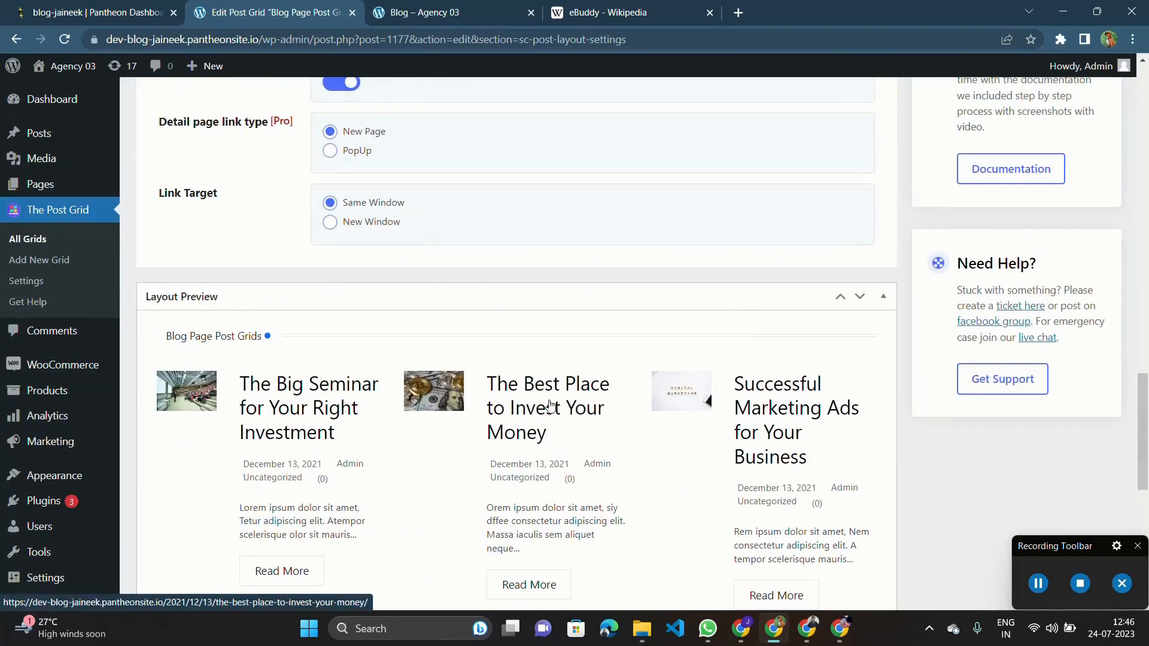
Step: Set the grid's desktop column setting to Column 1 and check the posts in the Layout Preview
scroll(545, 403, up, 9)
click(401, 407)
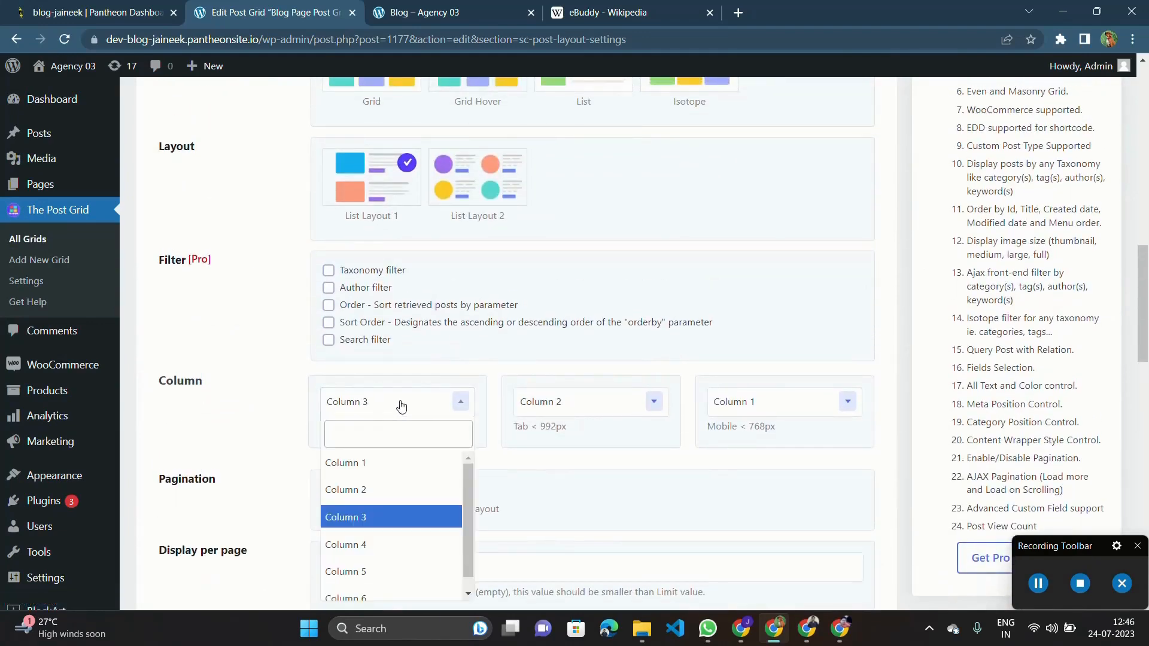
click(362, 470)
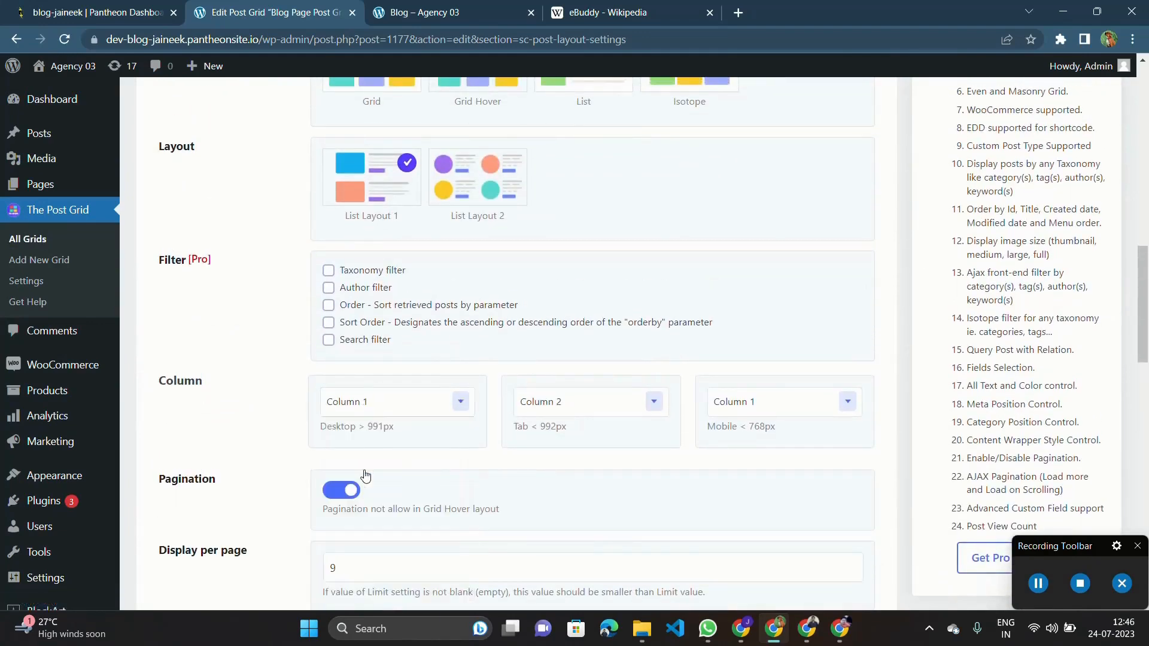
scroll(364, 474, down, 10)
scroll(365, 475, down, 7)
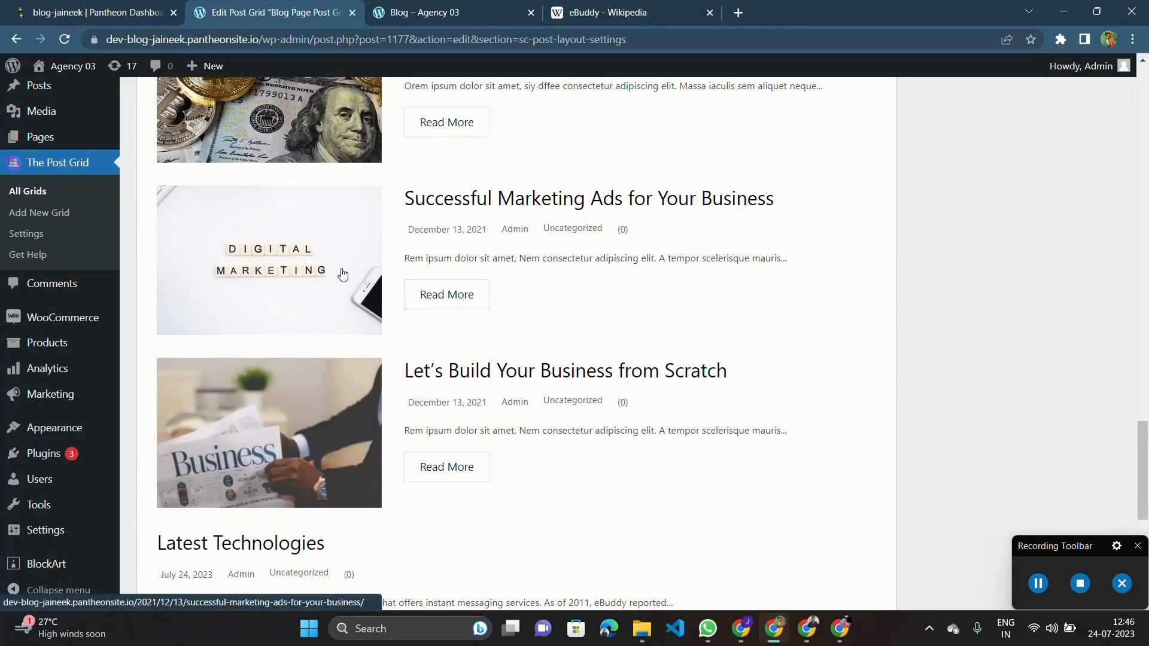
scroll(343, 275, up, 2)
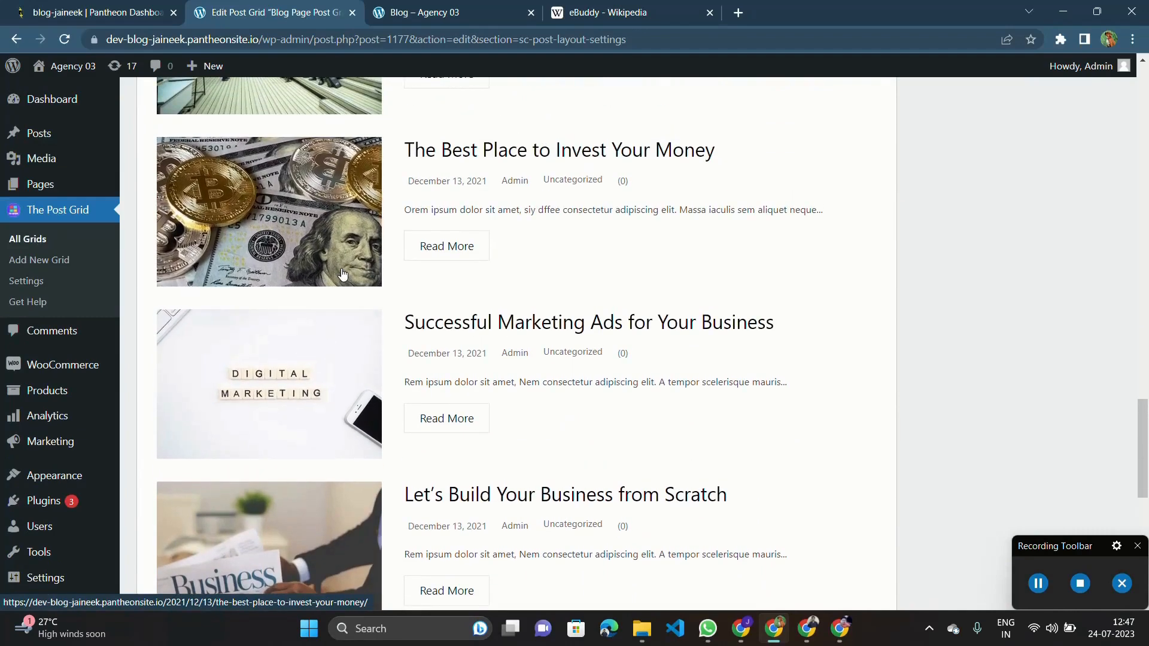
Step: Review the Blog Page Post Grids column and pagination settings, and publish the grid
scroll(342, 274, up, 10)
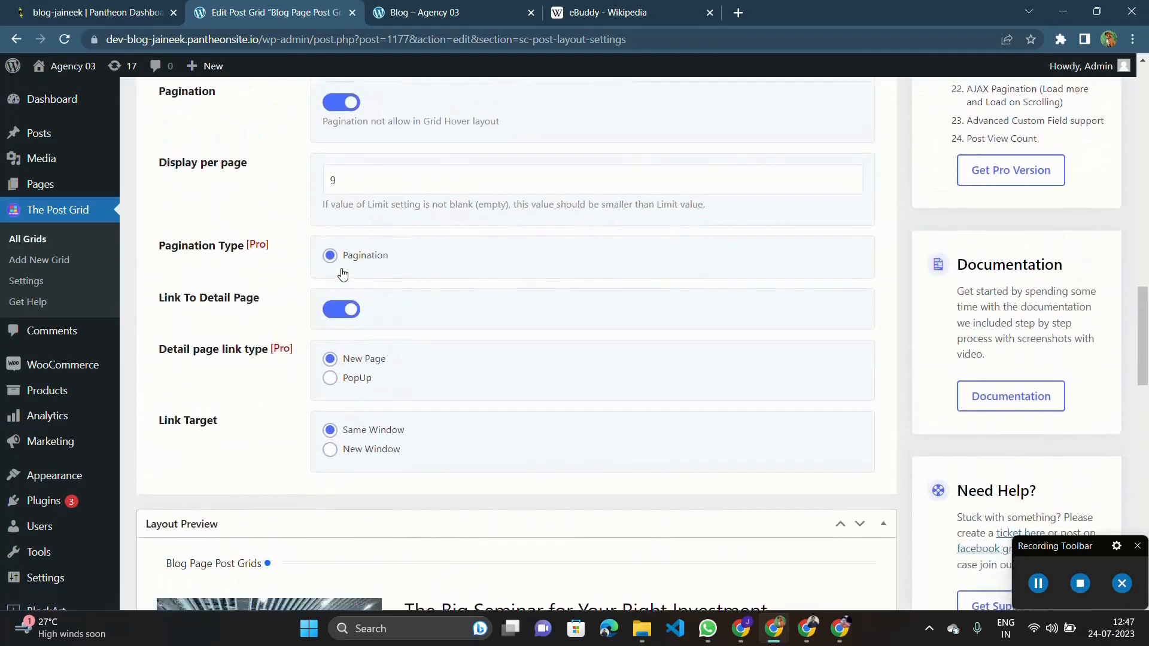
click(351, 420)
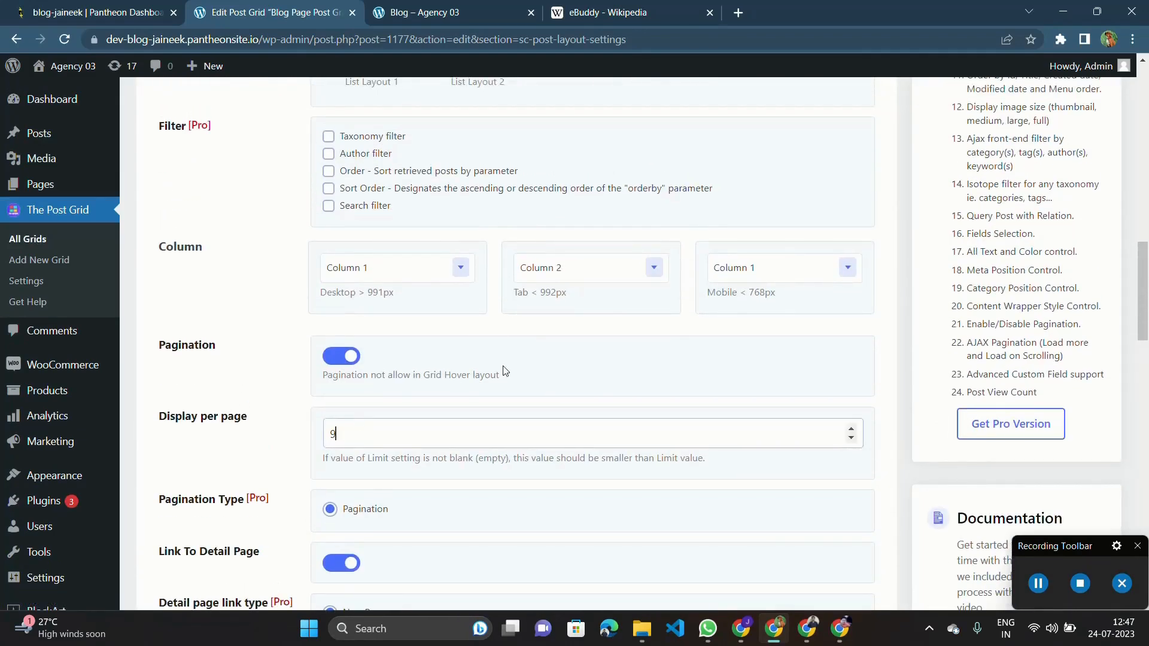
scroll(506, 372, up, 9)
scroll(506, 371, down, 11)
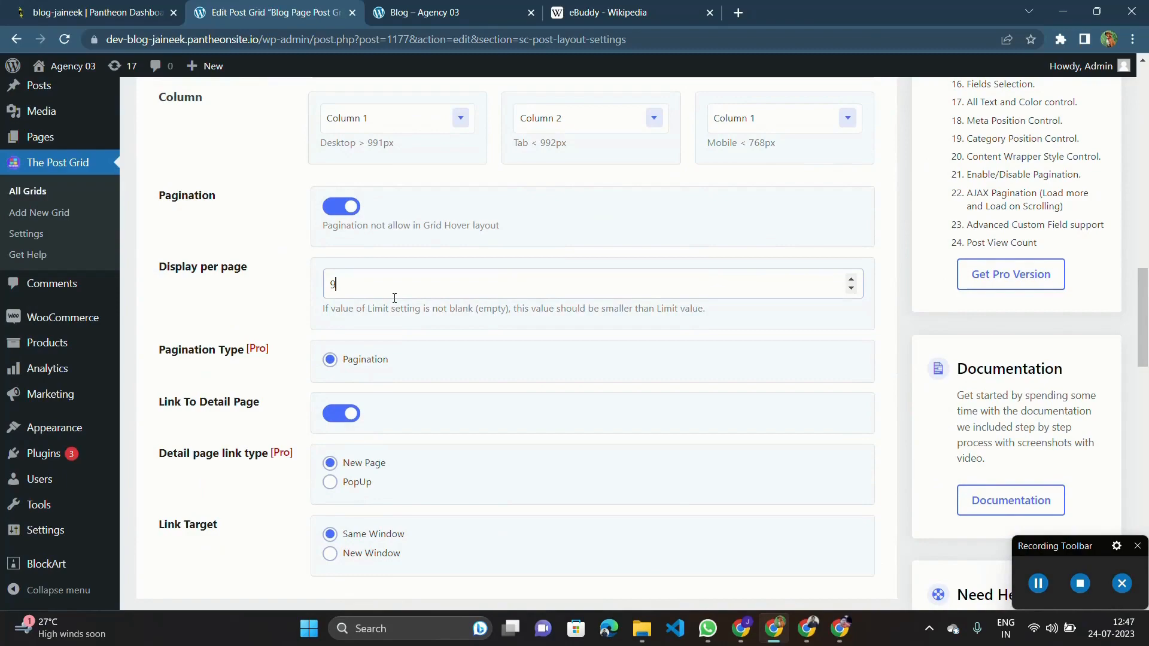
scroll(577, 337, down, 14)
scroll(579, 338, up, 15)
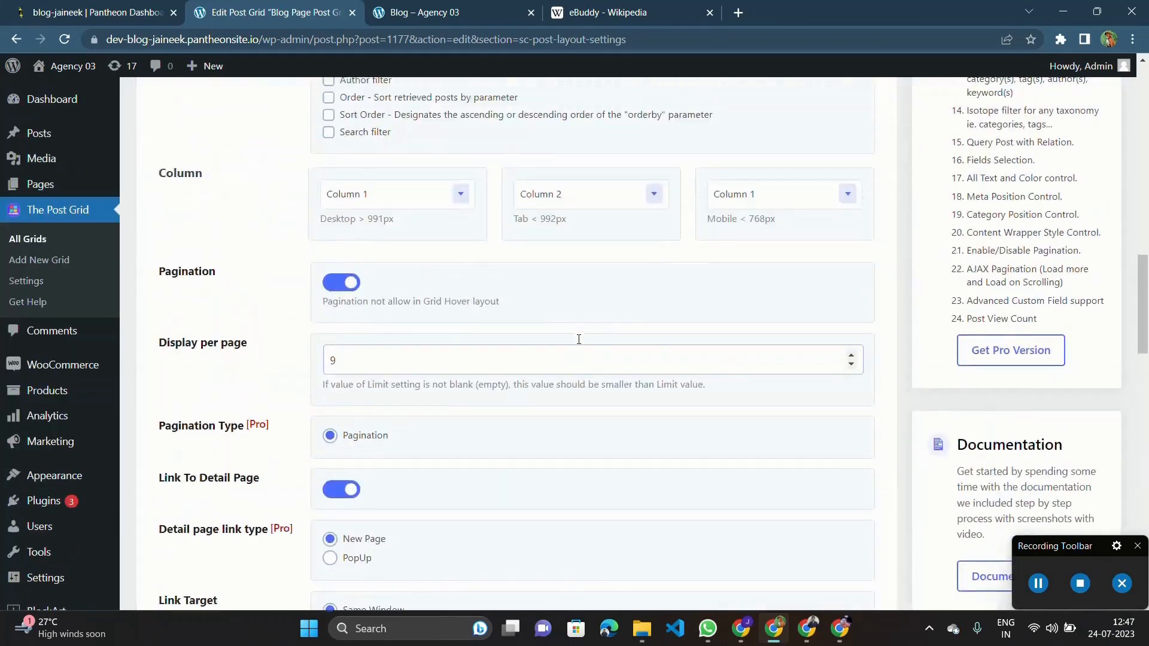
scroll(579, 339, up, 14)
scroll(741, 397, down, 5)
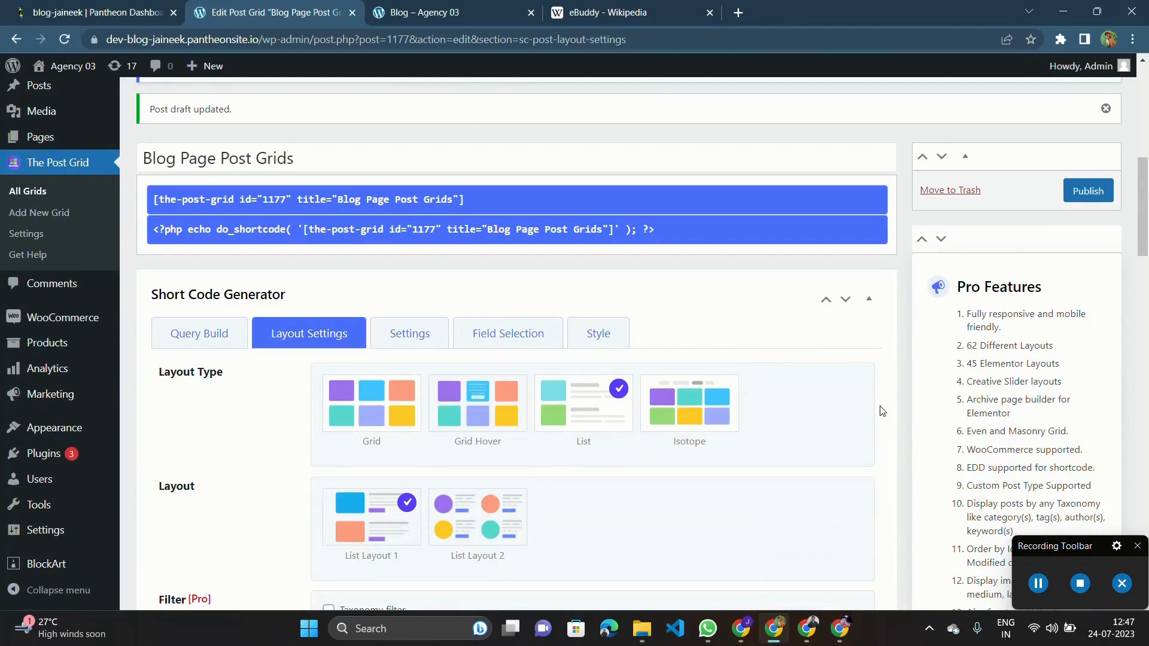
click(1089, 191)
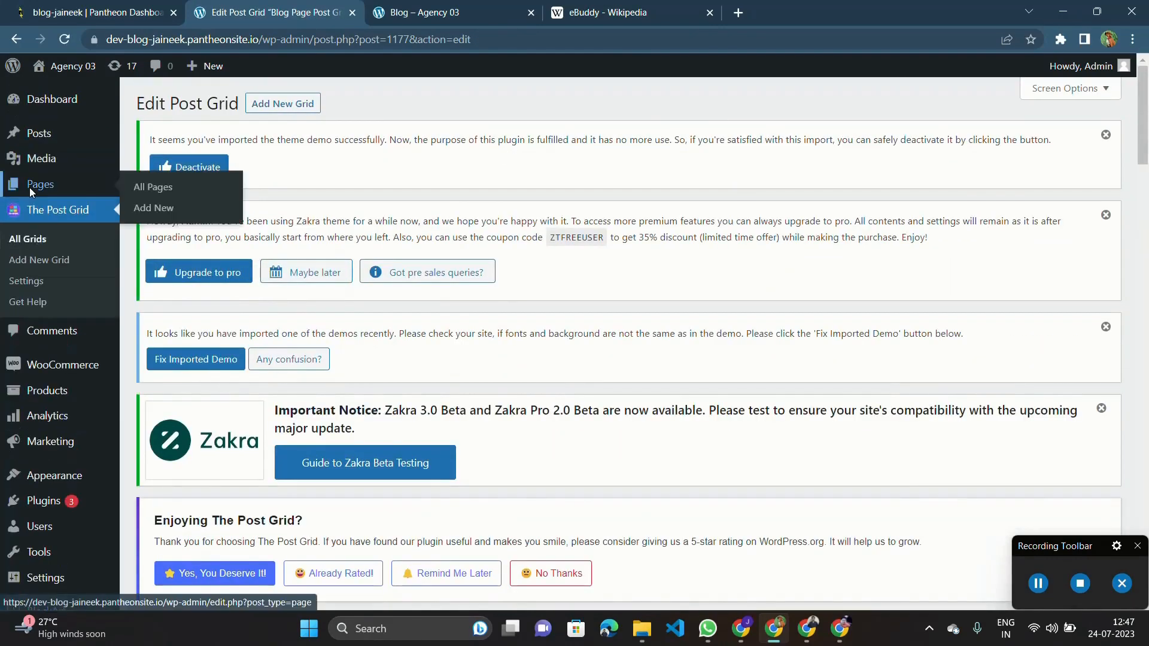
Step: Copy the Blog Page Post Grids shortcode from the list of all grids
click(46, 241)
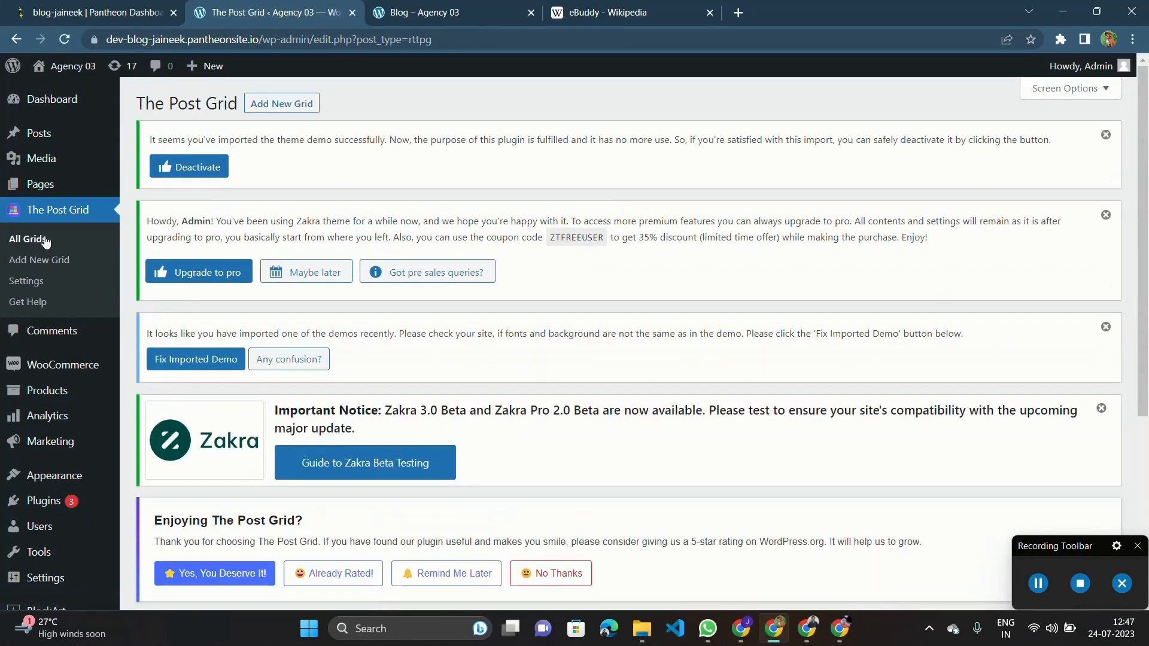
scroll(424, 371, down, 5)
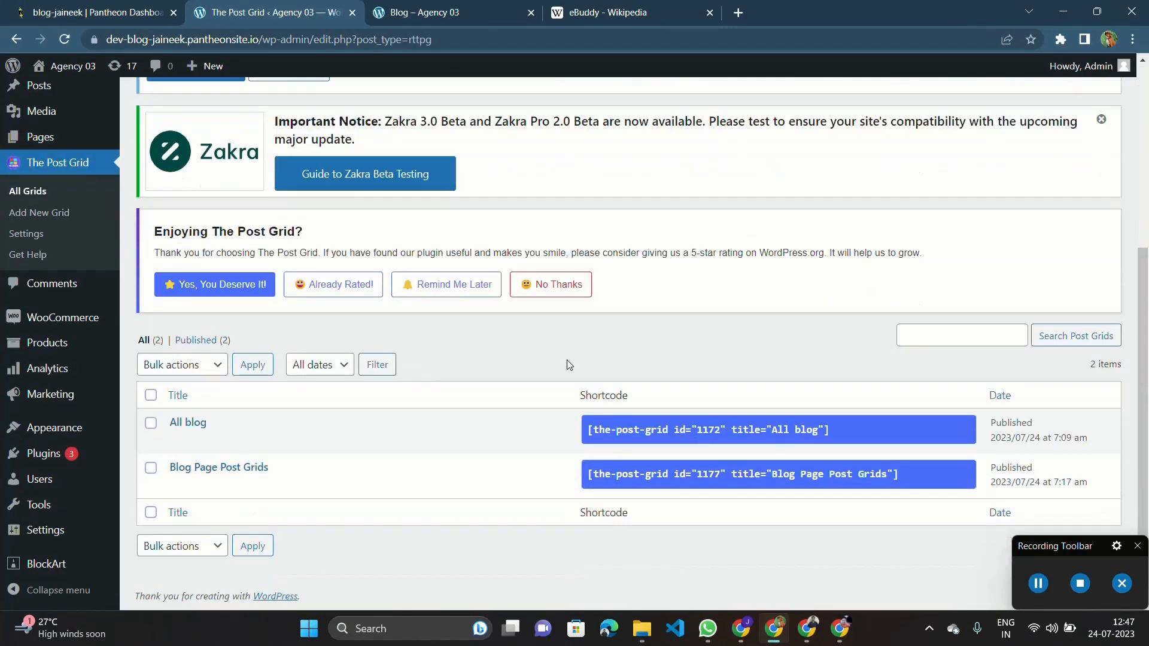
click(688, 475)
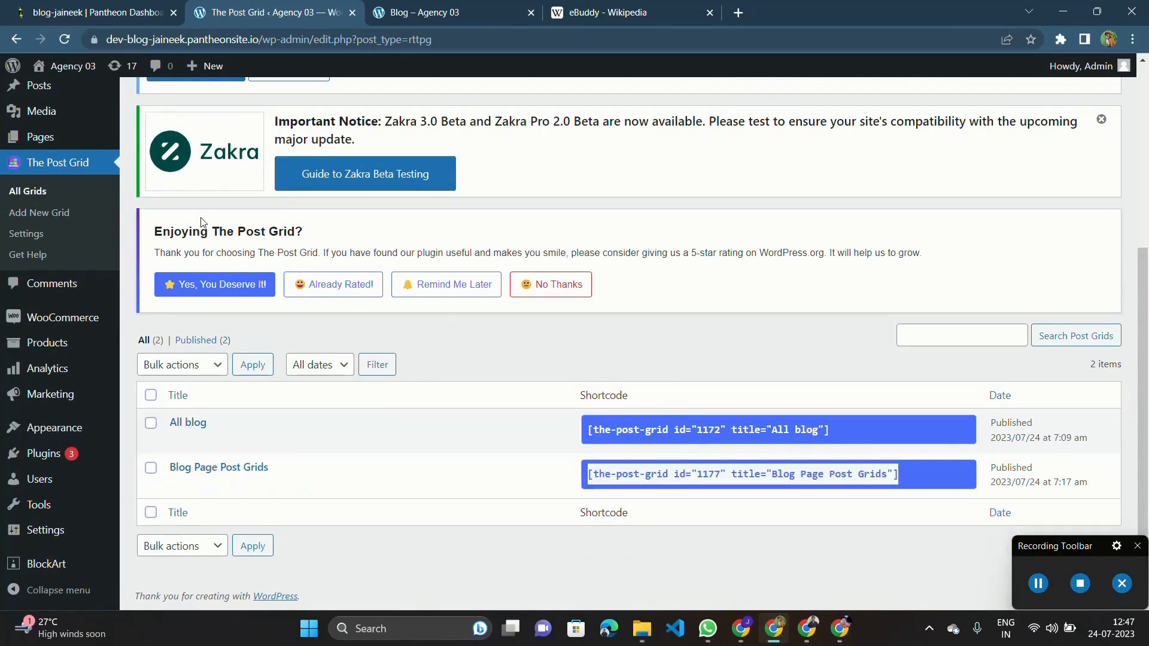
Step: Open the Blog posts page for editing from the site's list of pages
click(51, 135)
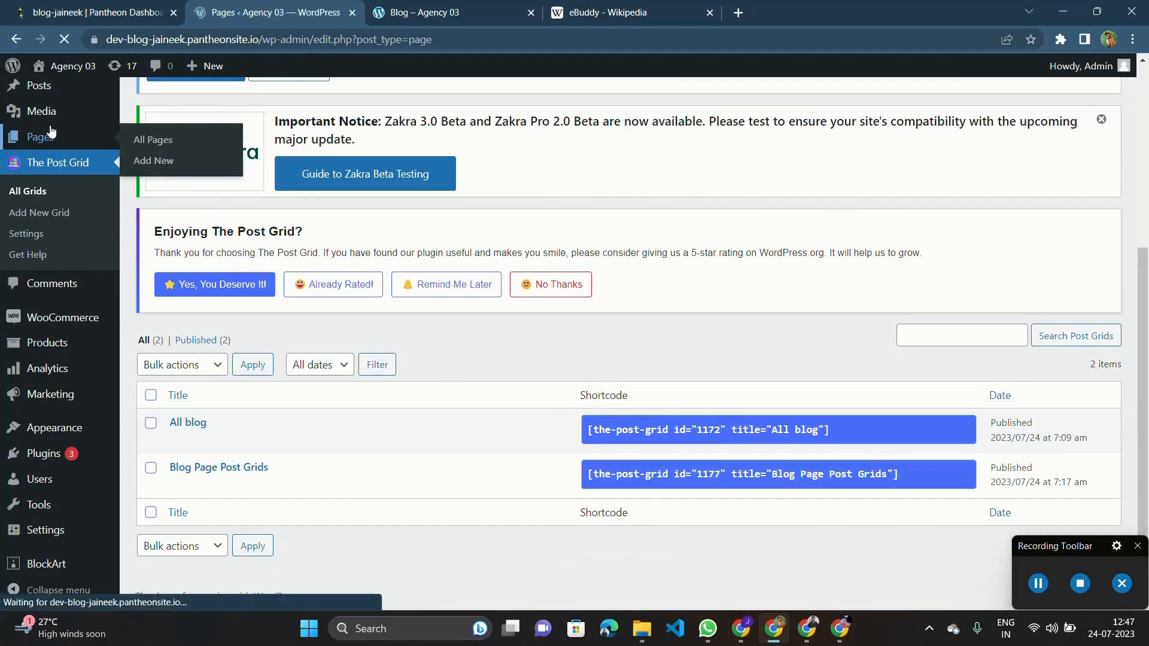
scroll(328, 346, down, 7)
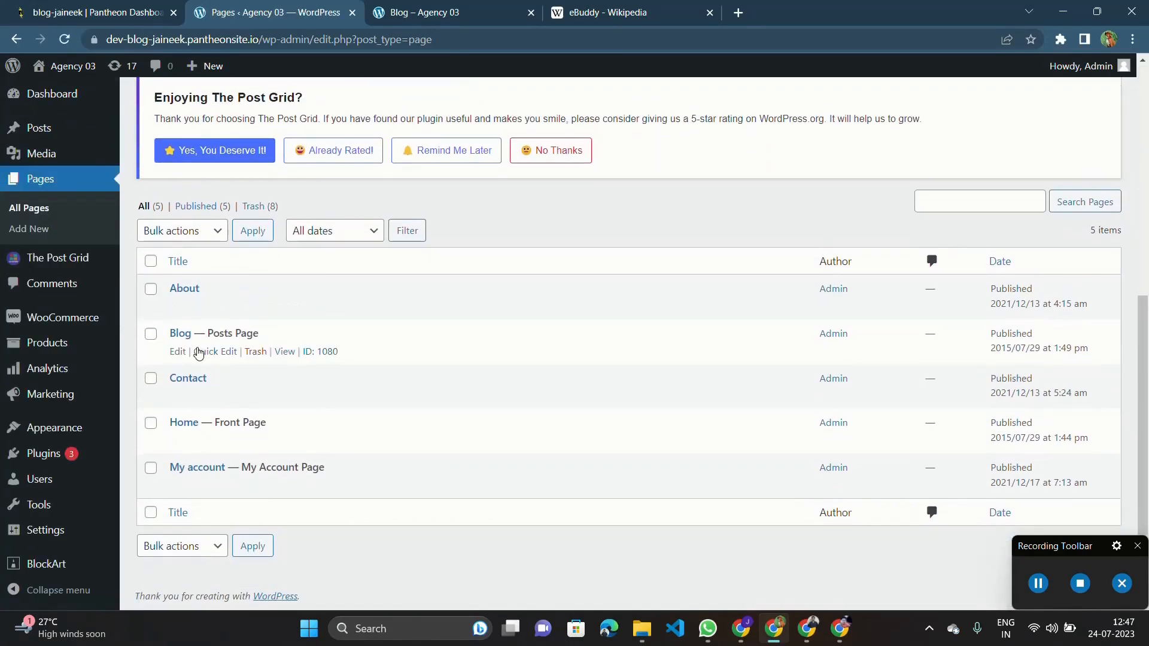
click(178, 352)
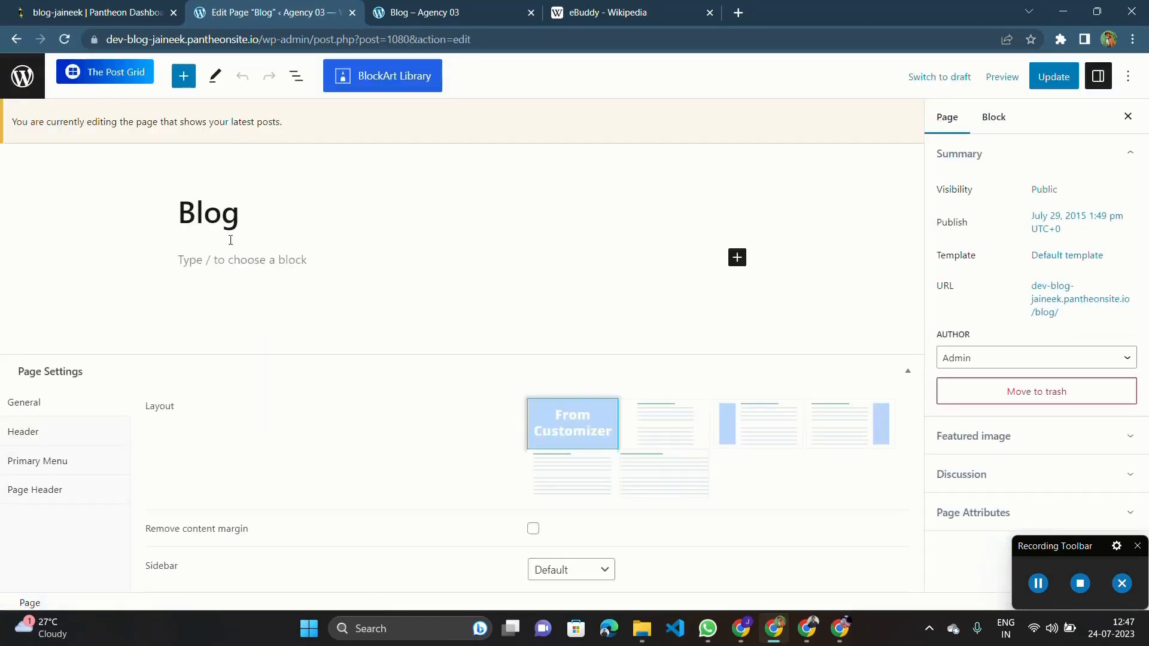
Step: Add a Shortcode block containing [the-post-grid id="1177" title="Blog Page Post Grids"] to the Blog page and update the page
click(237, 259)
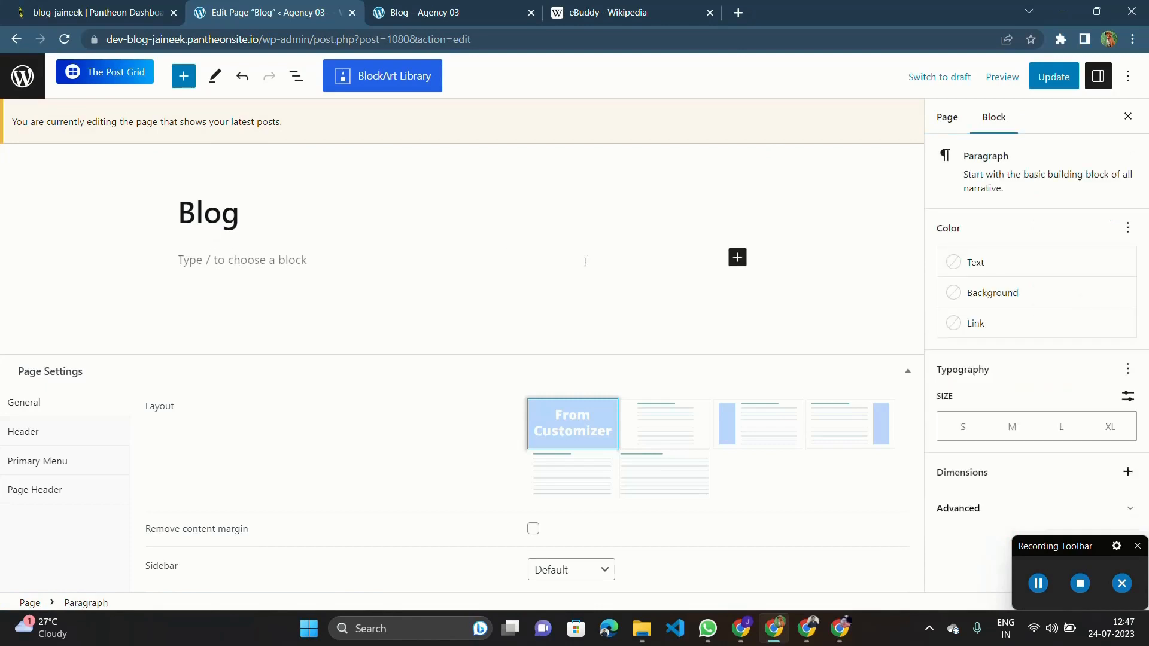
click(737, 257)
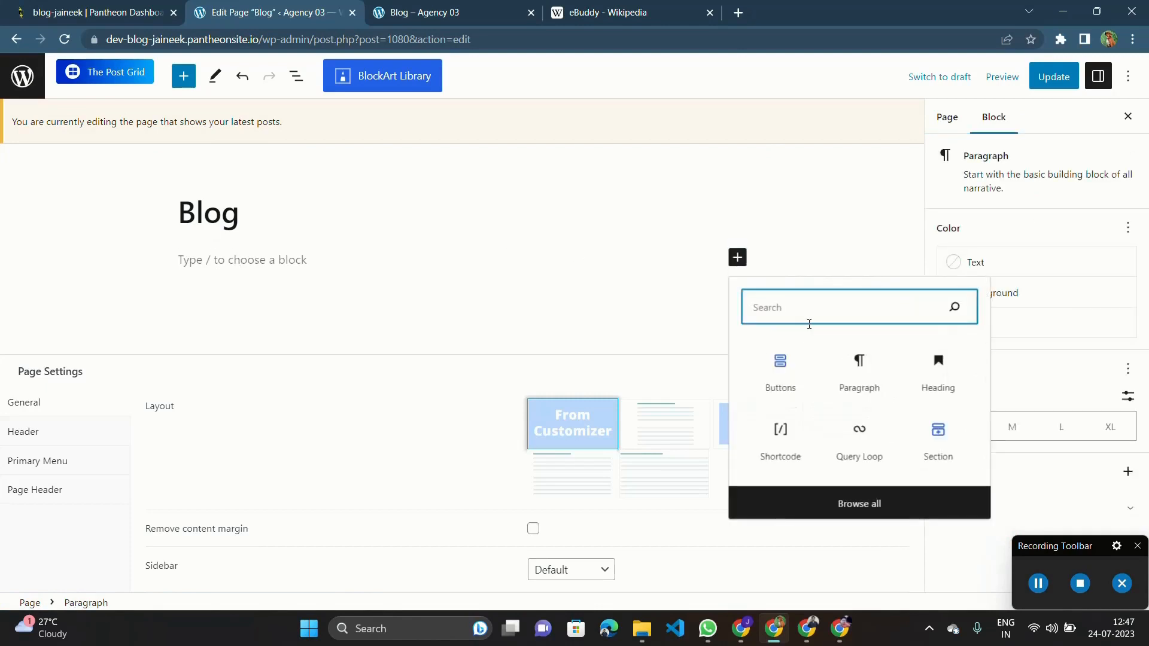
click(781, 443)
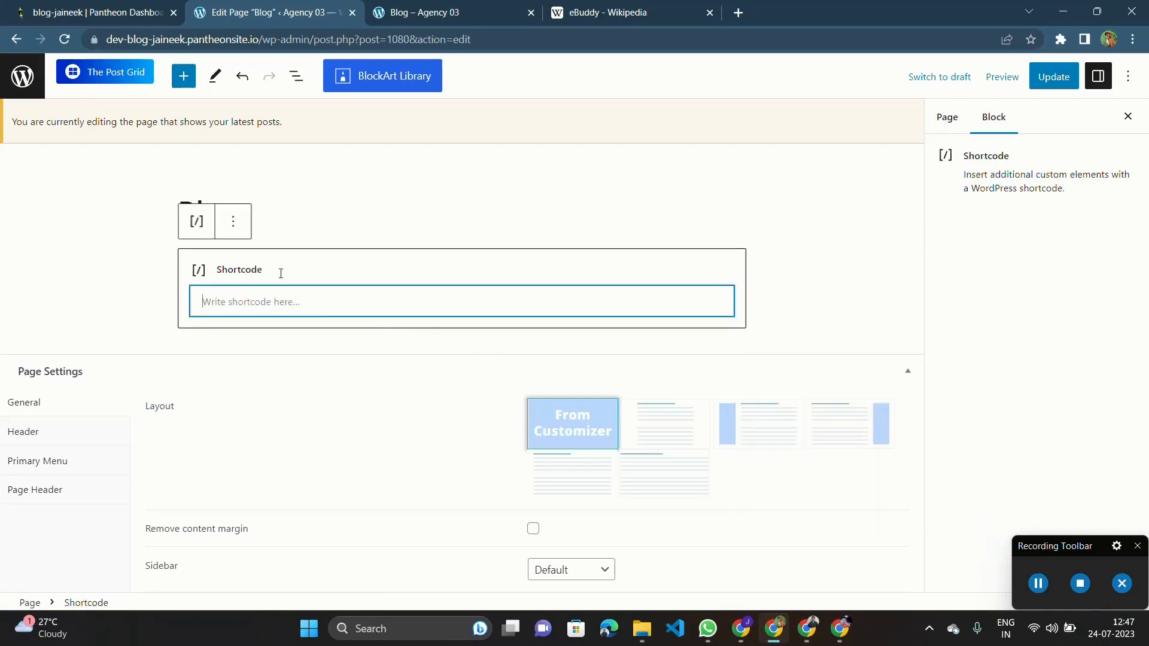
text([the-post-grid id="1177" title="Blog Page Post Grids"])
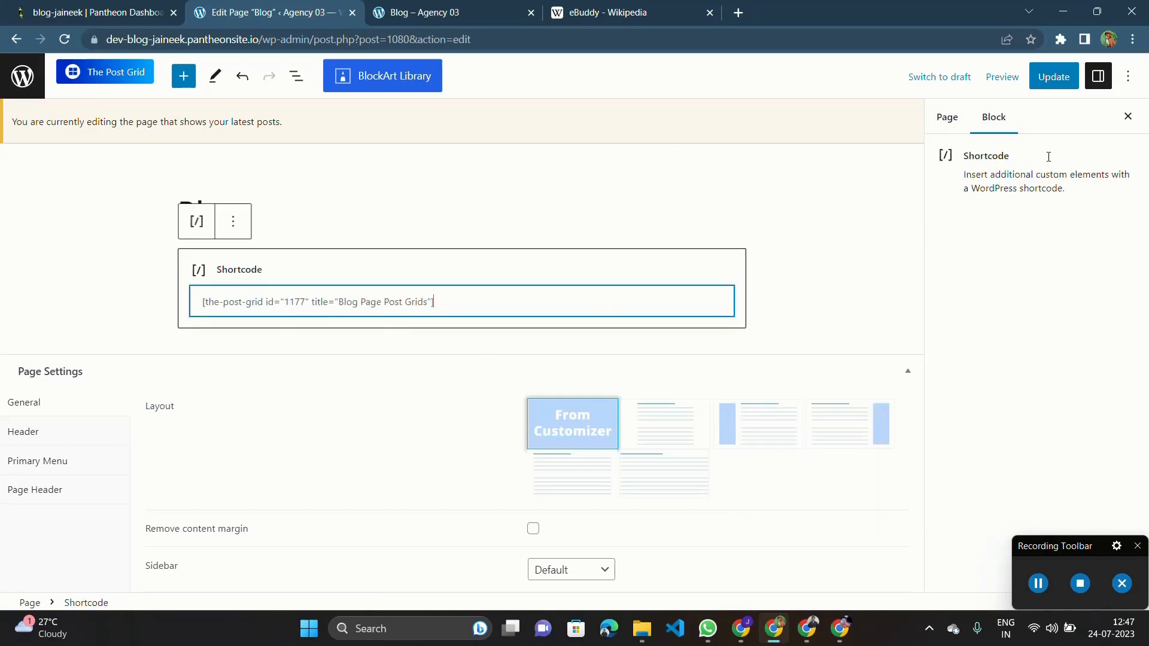
click(1060, 75)
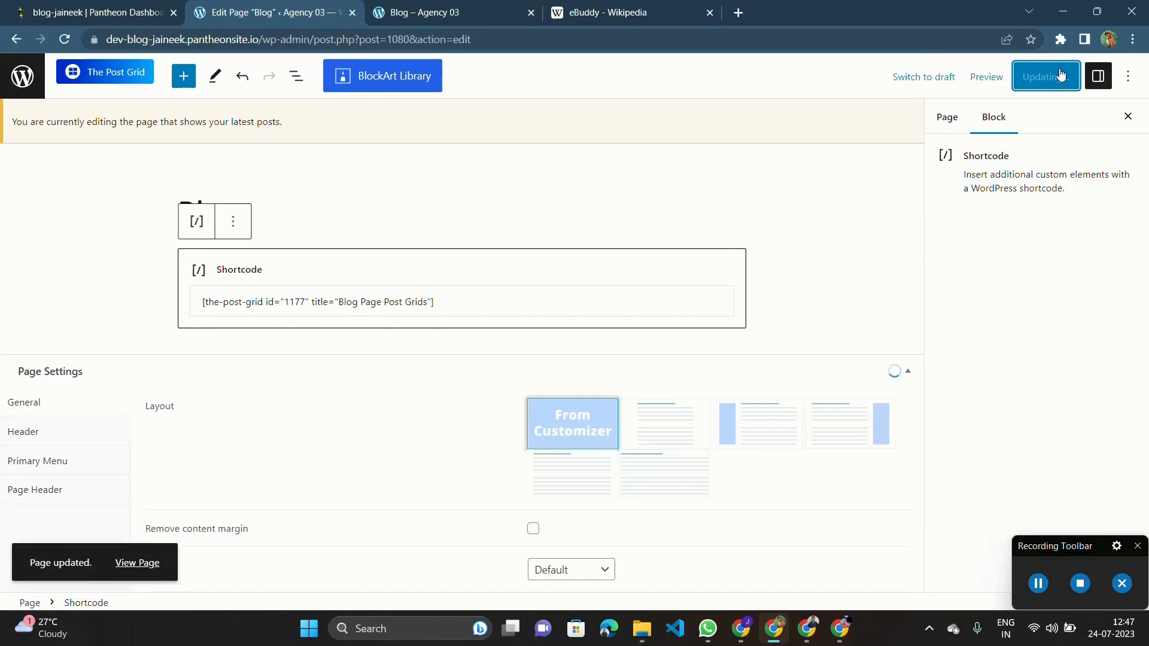
Step: Reload the live Blog page and check how its newest posts are laid out
click(463, 5)
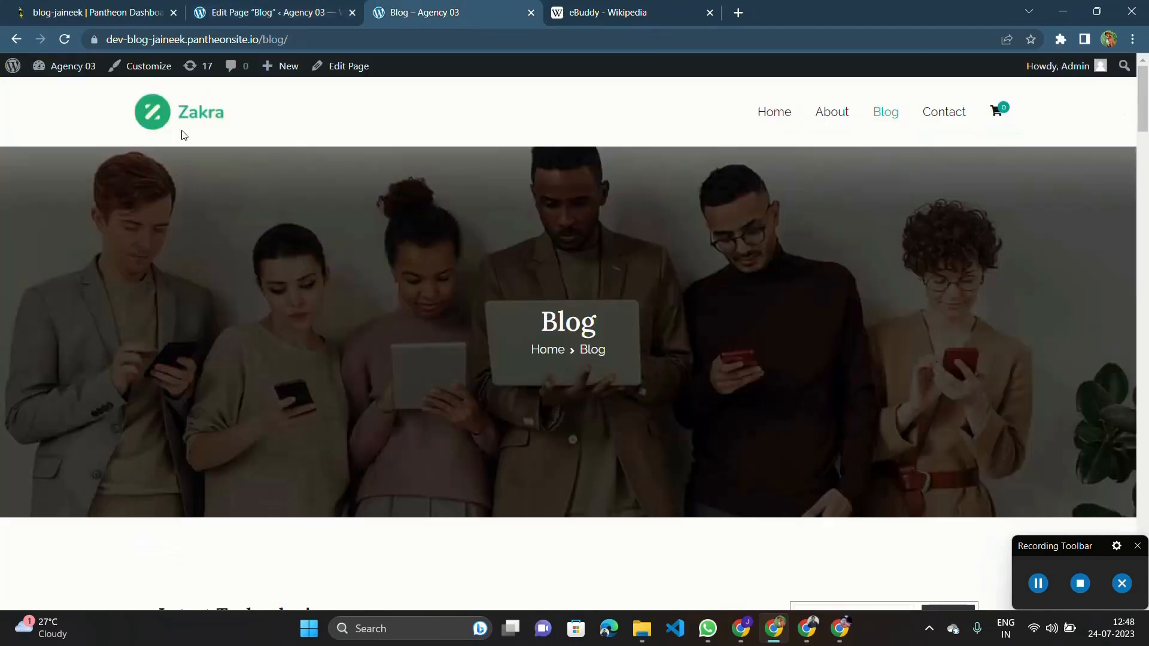
click(64, 41)
scroll(369, 400, down, 5)
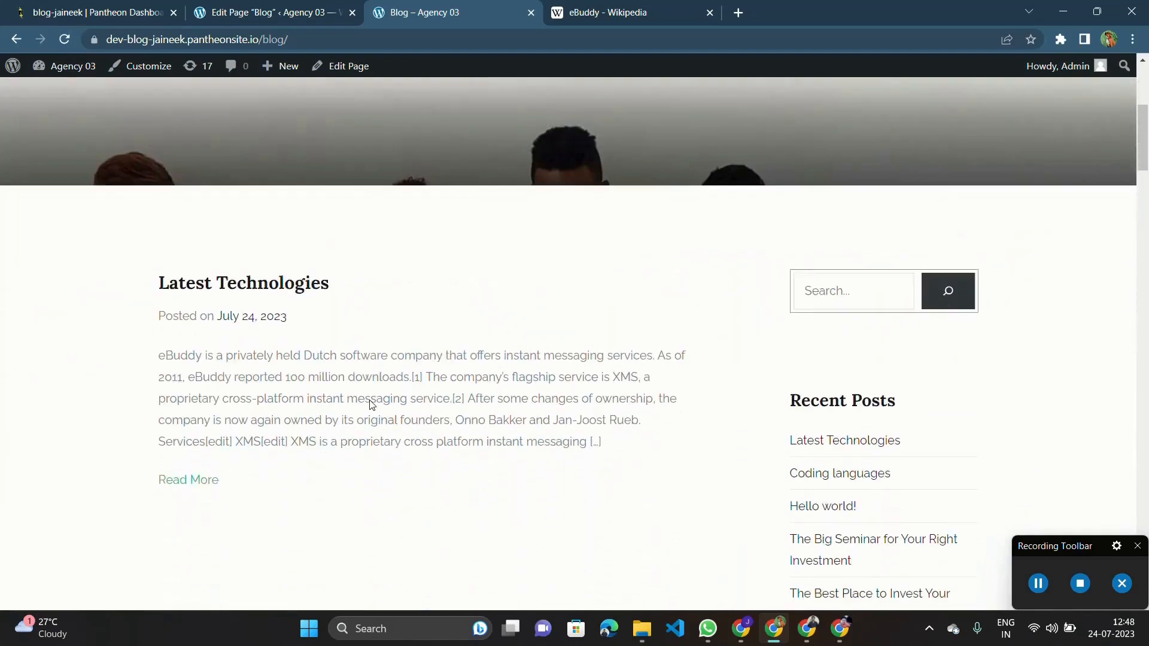
scroll(371, 404, down, 1)
scroll(372, 403, down, 3)
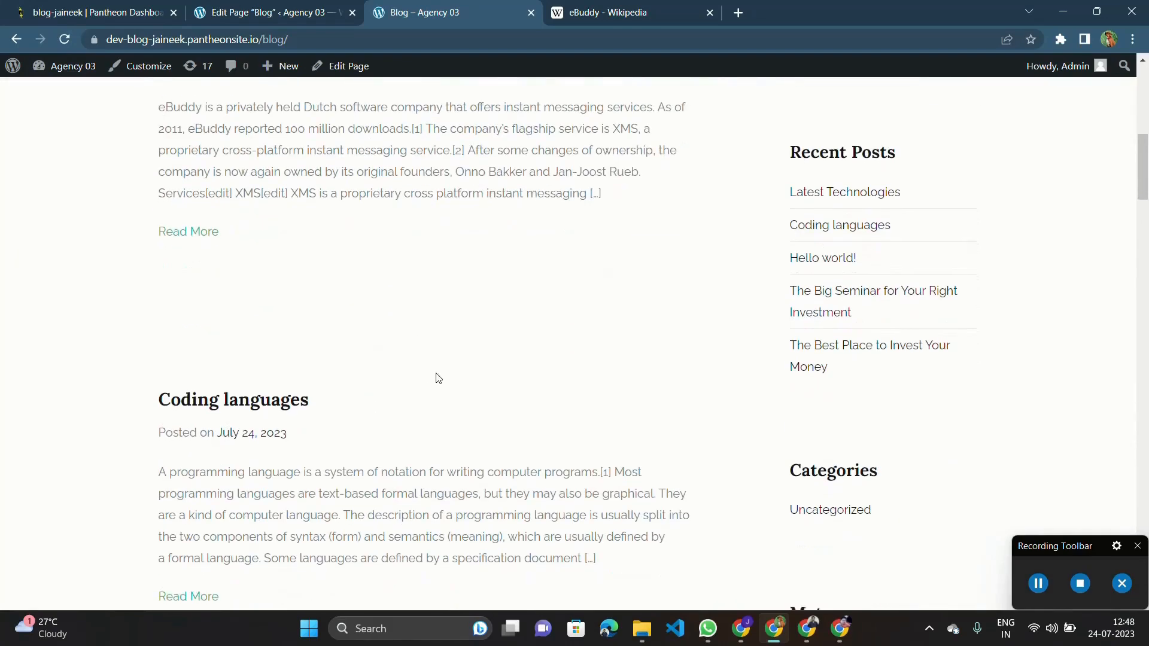
scroll(439, 378, down, 1)
scroll(439, 378, up, 15)
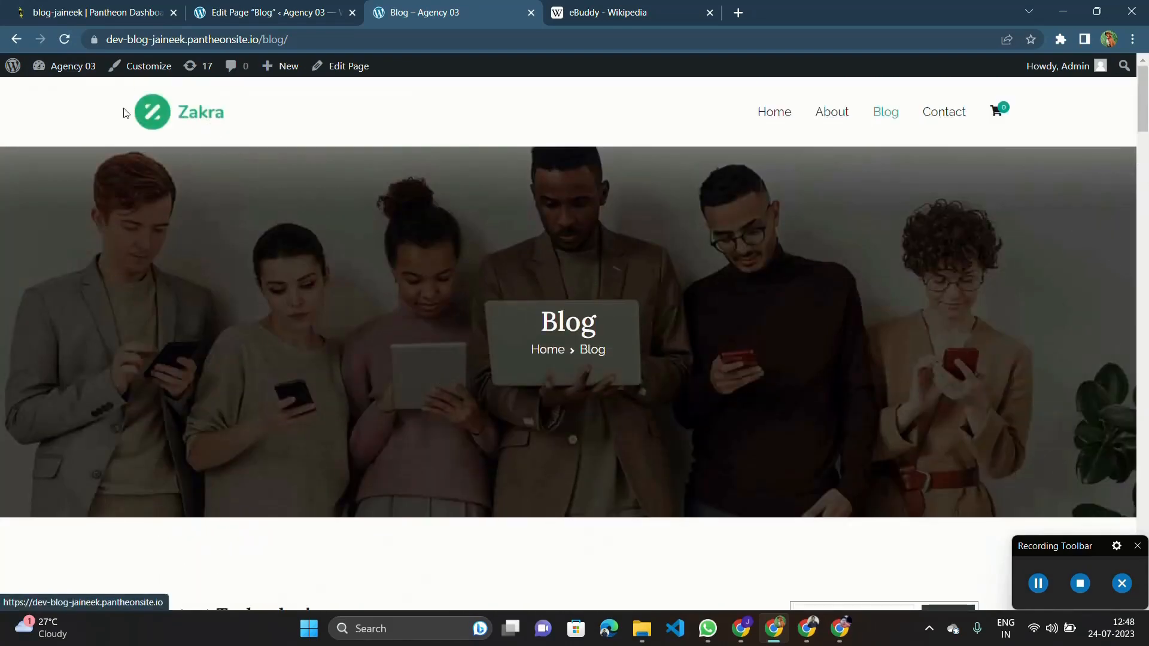
Step: Refresh the live Blog page again and examine the layout of the full run of posts, including the older business ones
click(63, 40)
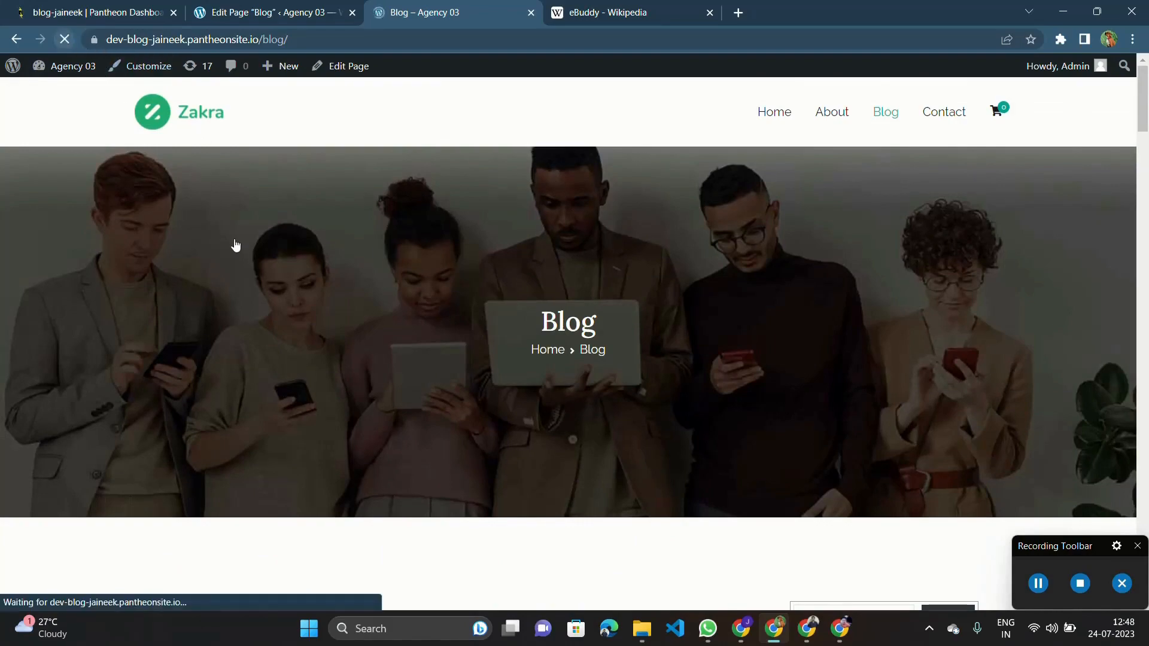
scroll(236, 246, down, 10)
scroll(235, 245, down, 20)
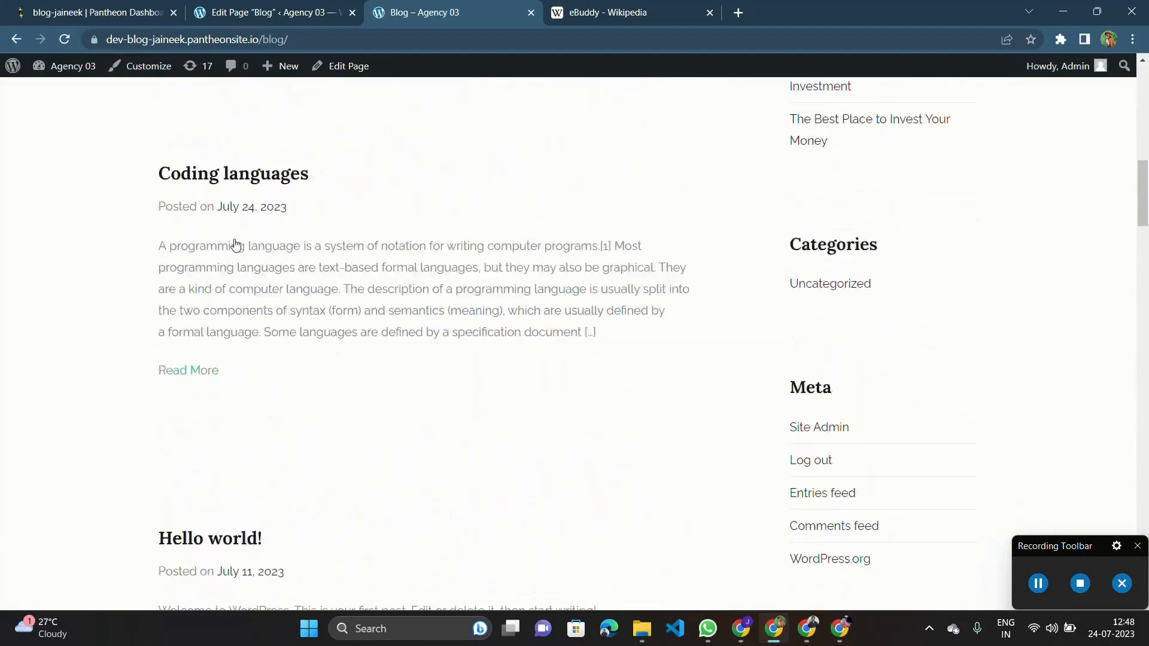
scroll(236, 246, down, 15)
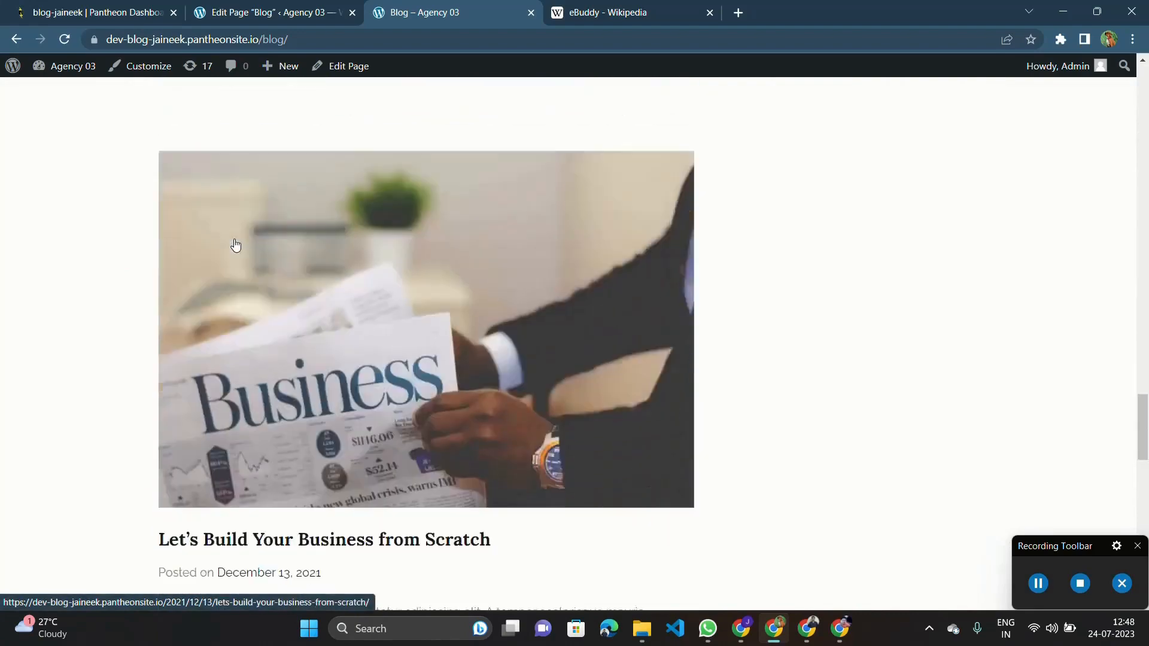
scroll(453, 252, down, 8)
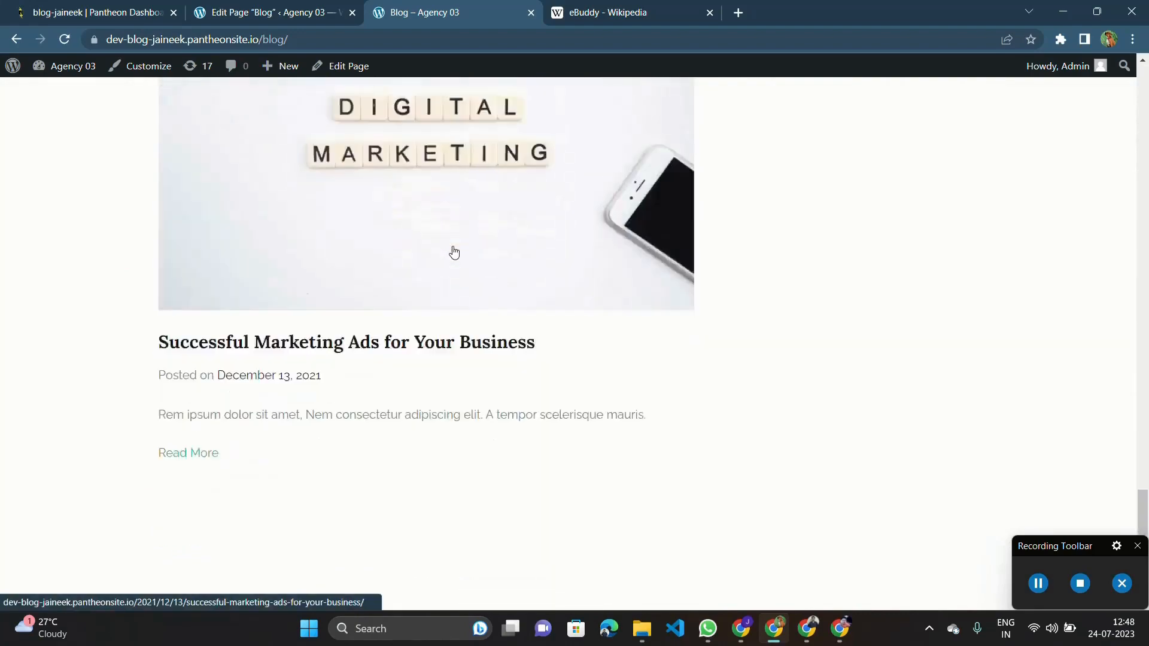
scroll(453, 252, up, 15)
scroll(453, 251, up, 10)
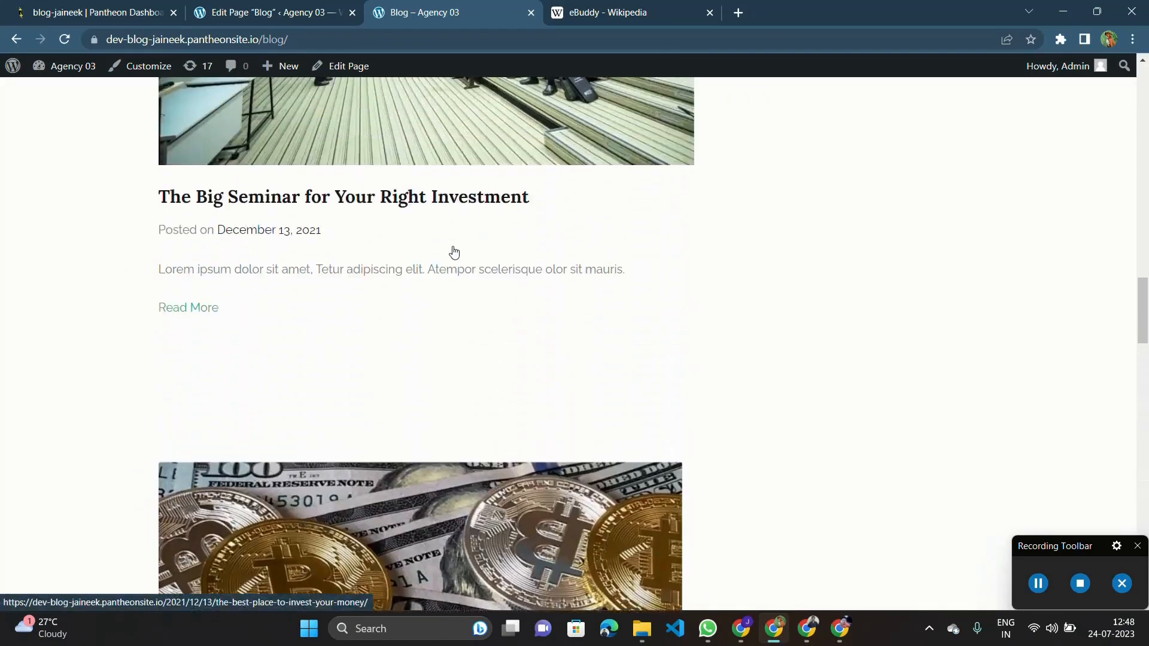
scroll(412, 451, down, 10)
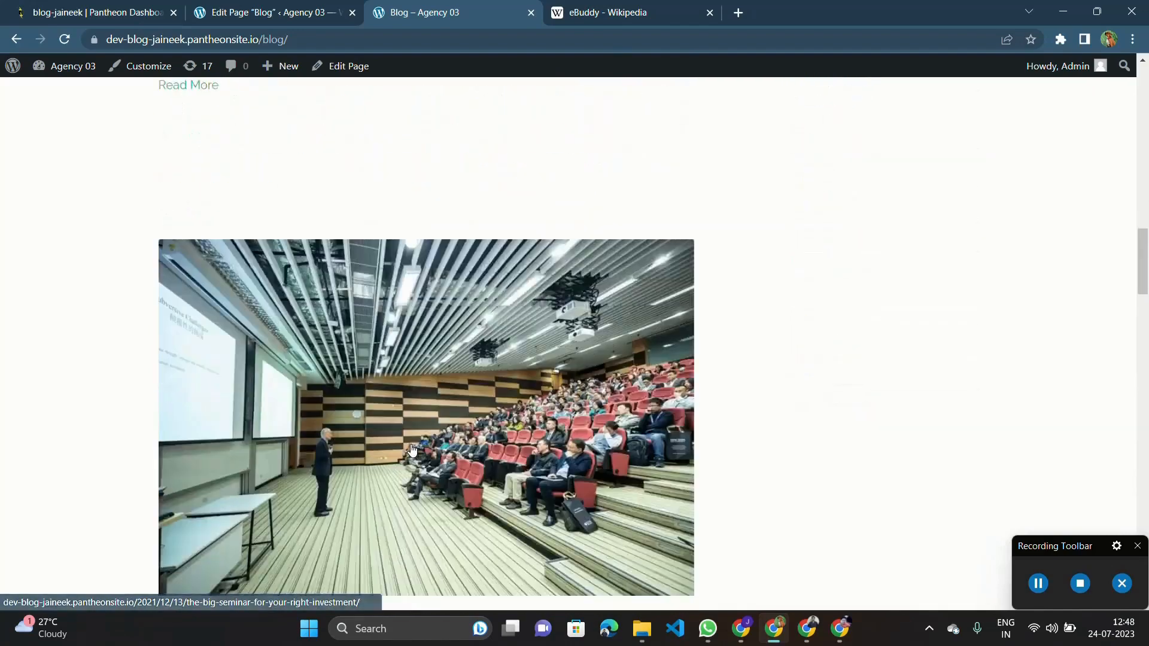
Step: View the full post "The Big Seminar for Your Right Investment" down to its footer and return to the Blog page
click(225, 175)
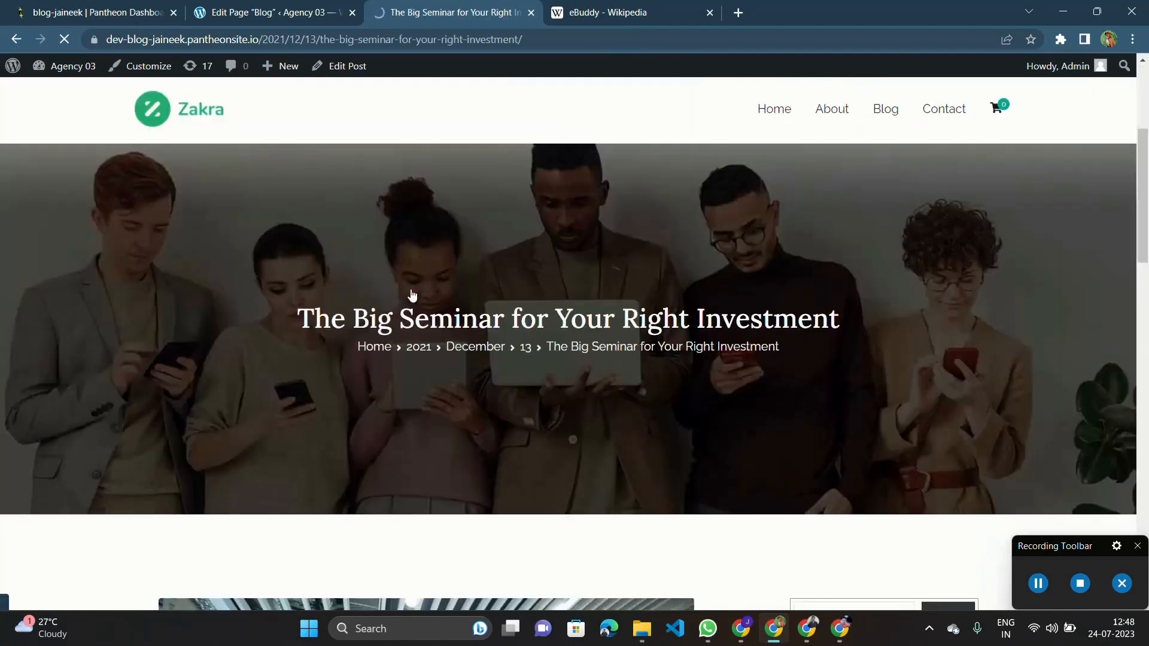
scroll(412, 295, down, 4)
scroll(483, 390, down, 15)
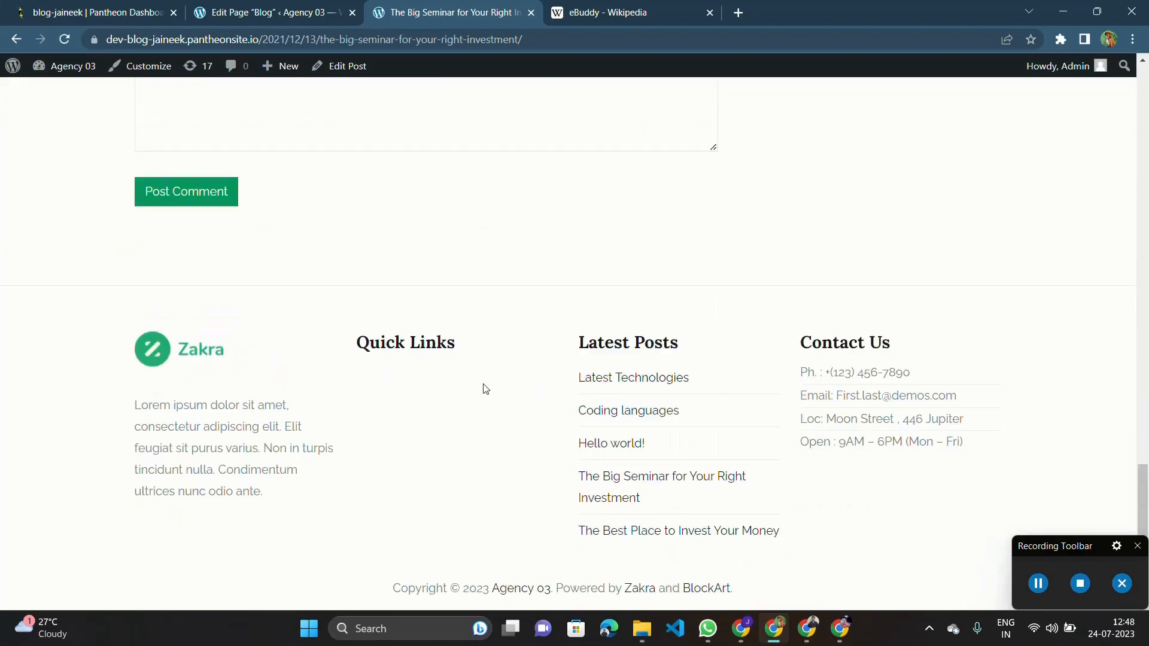
scroll(483, 390, up, 7)
scroll(485, 388, up, 15)
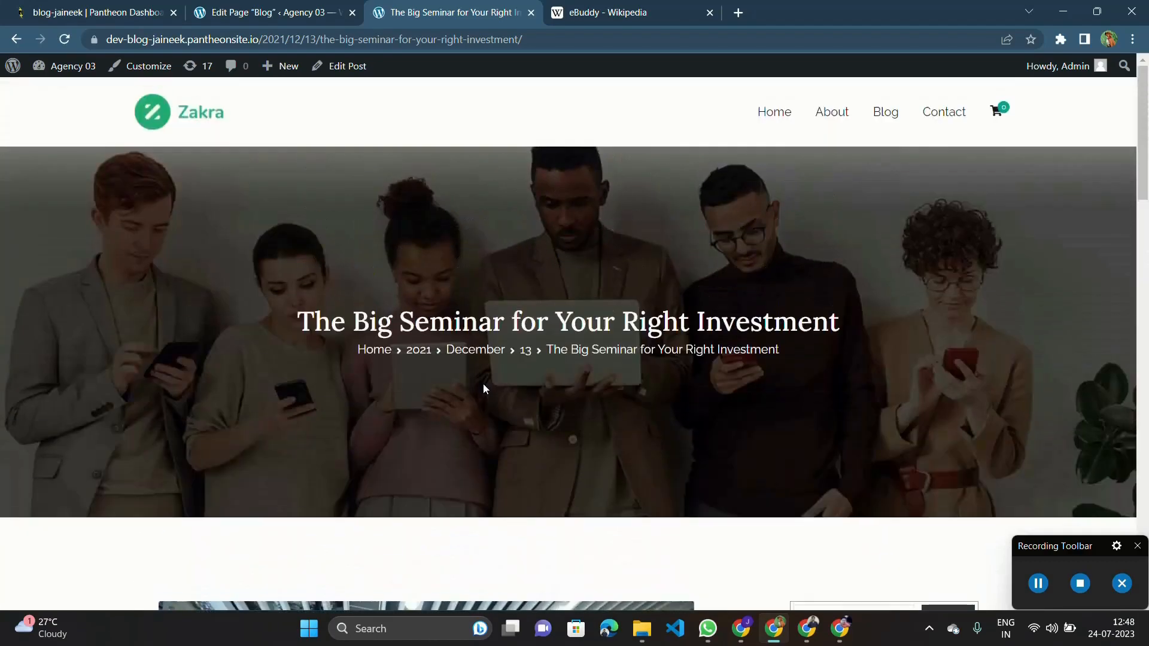
scroll(483, 383, down, 4)
scroll(431, 378, up, 4)
key(alt+Left)
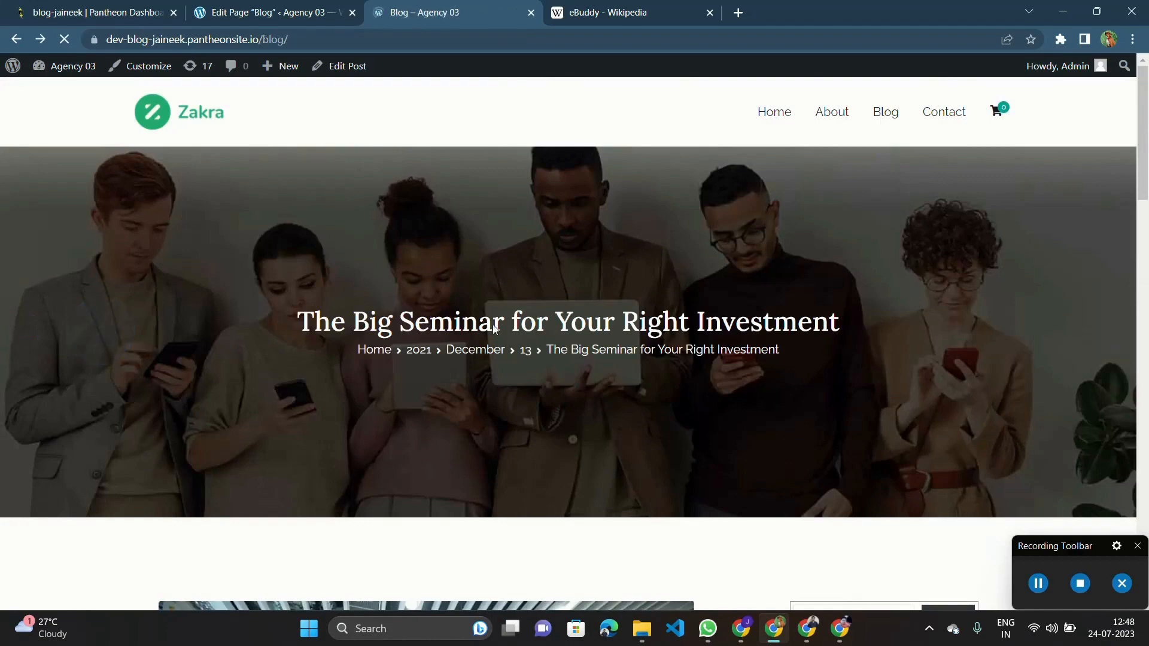
scroll(421, 336, up, 15)
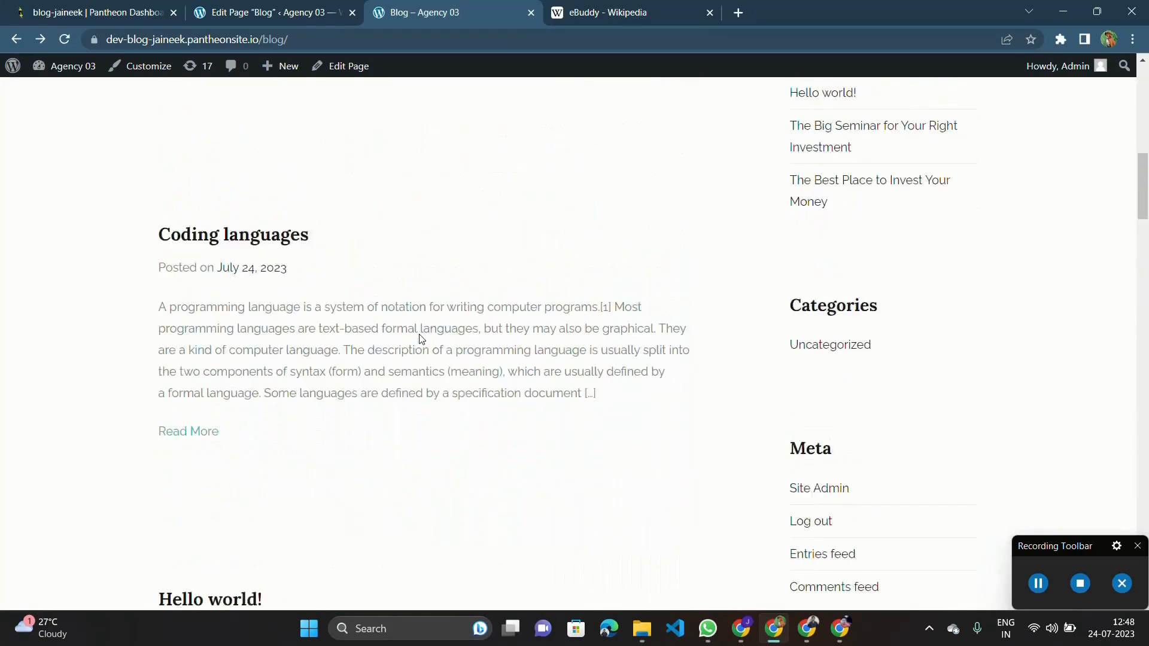
scroll(421, 340, up, 6)
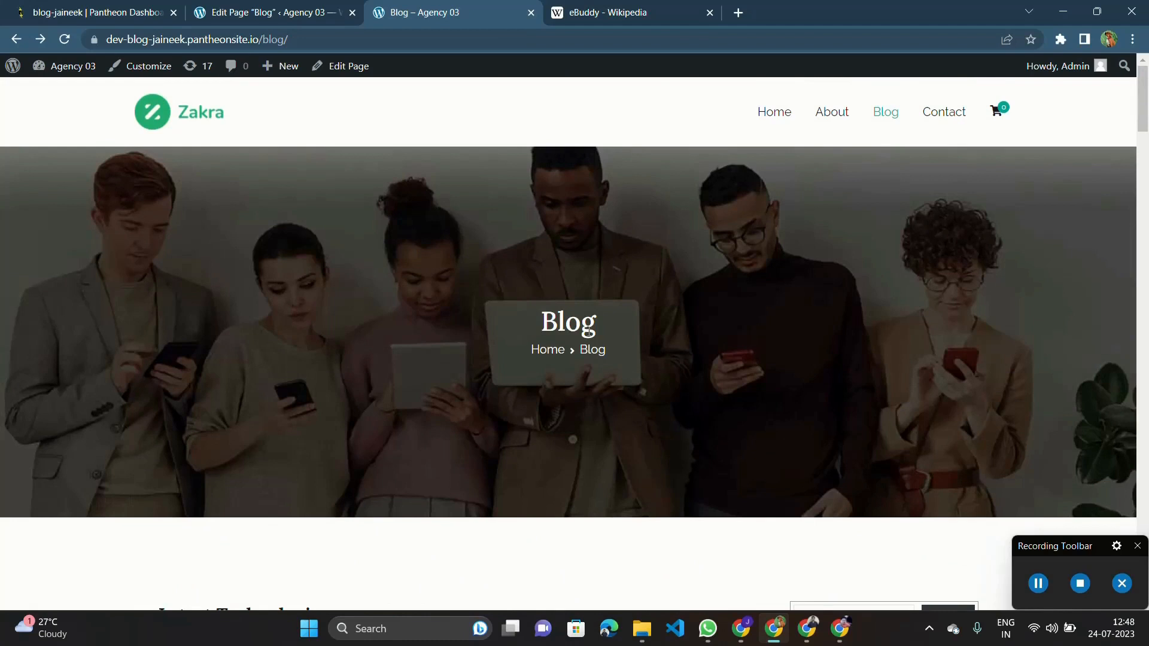
double_click(568, 324)
click(651, 334)
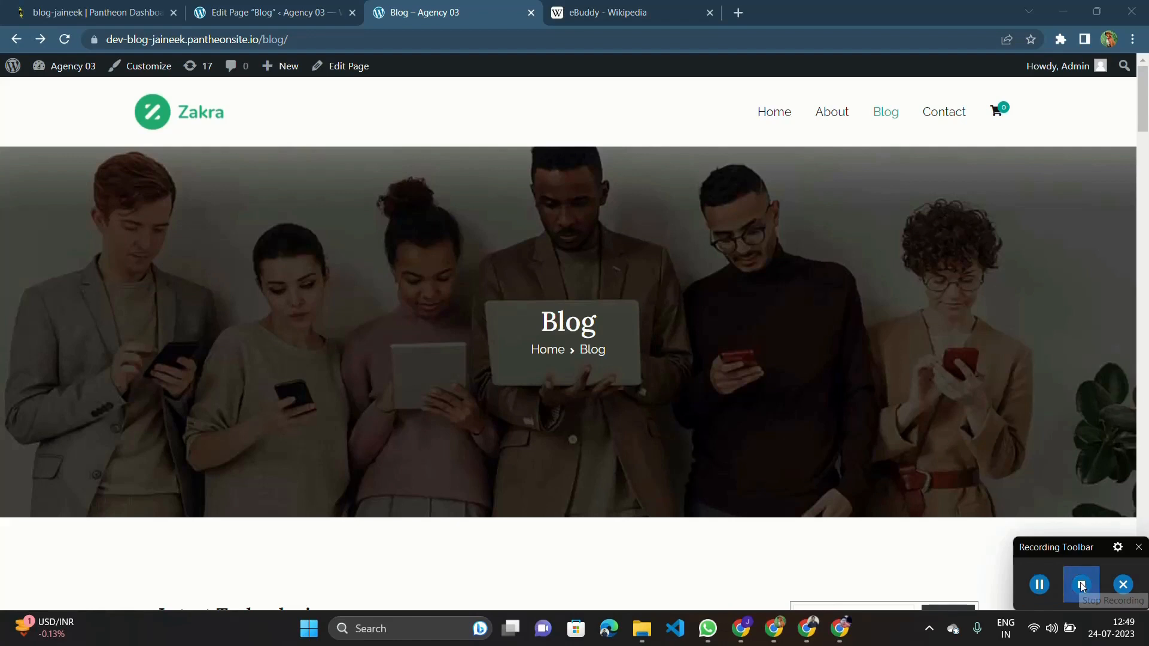
click(1049, 585)
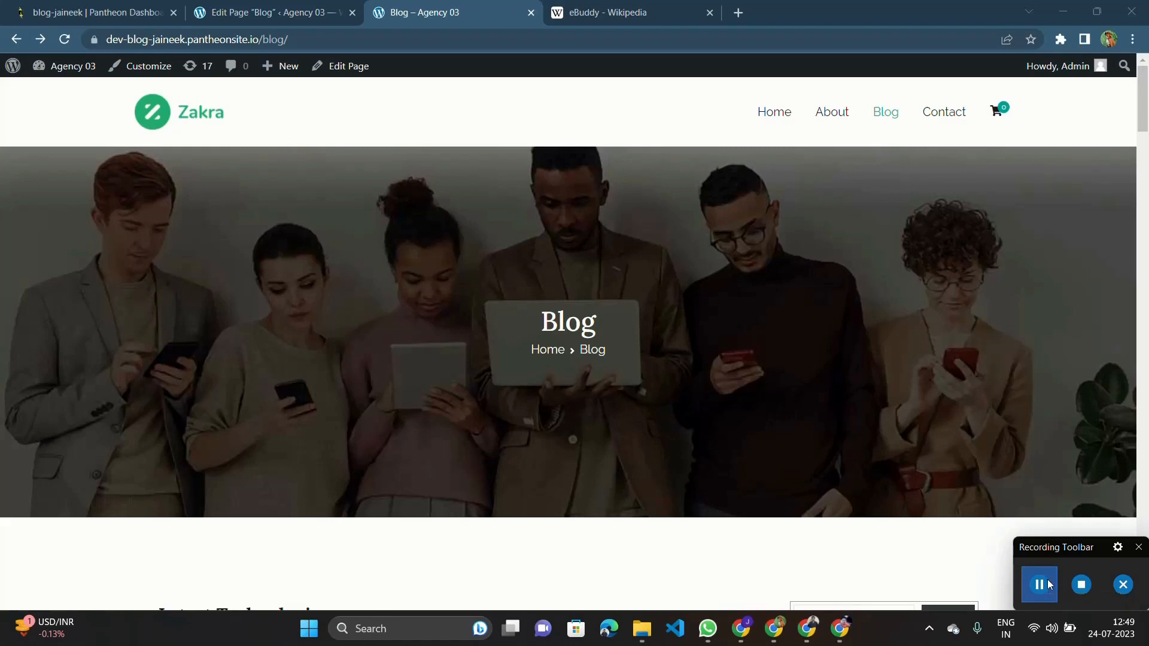